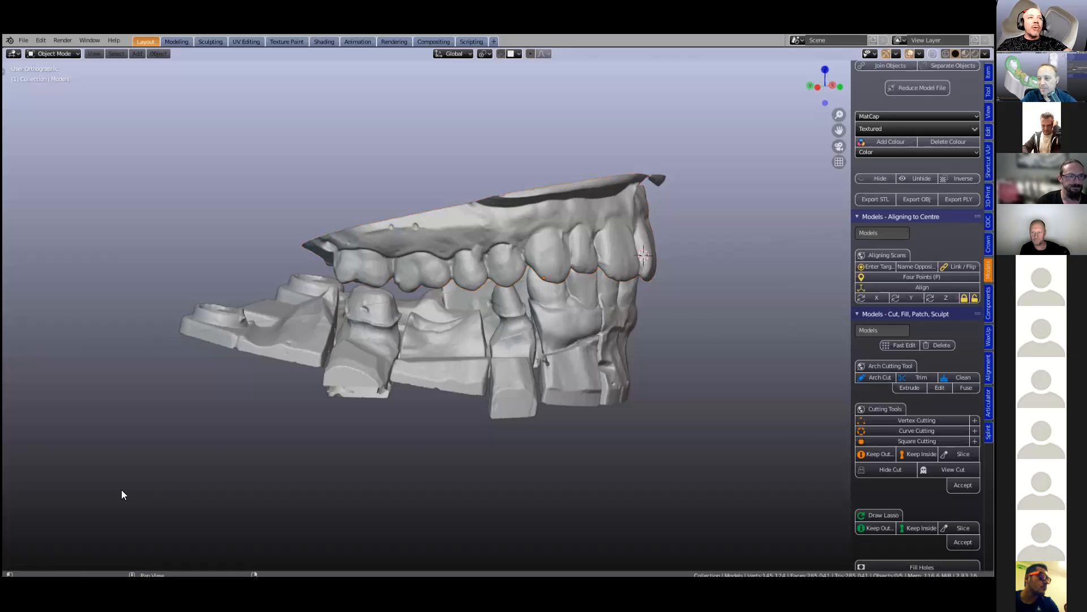
Examine the upper jaw scan and the sectioned lower model from the side and the front
{"action": "middle_click_drag", "start_coordinate": [411, 420], "coordinate": [578, 352]}
{"action": "scroll", "coordinate": [556, 356], "scroll_direction": "up", "scroll_amount": 3}
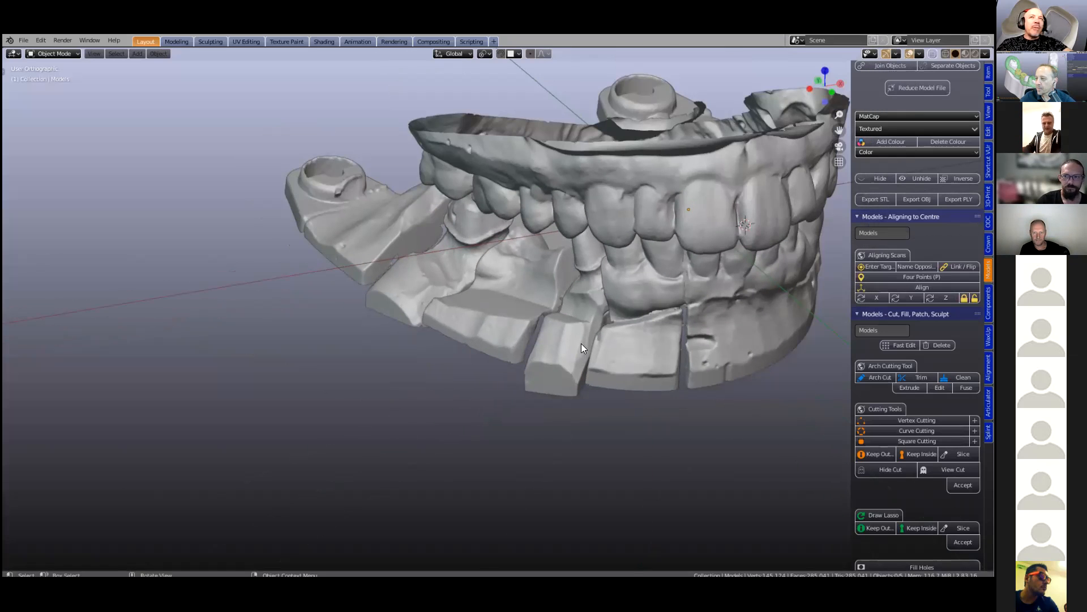
{"action": "middle_click_drag", "start_coordinate": [576, 289], "coordinate": [684, 307]}
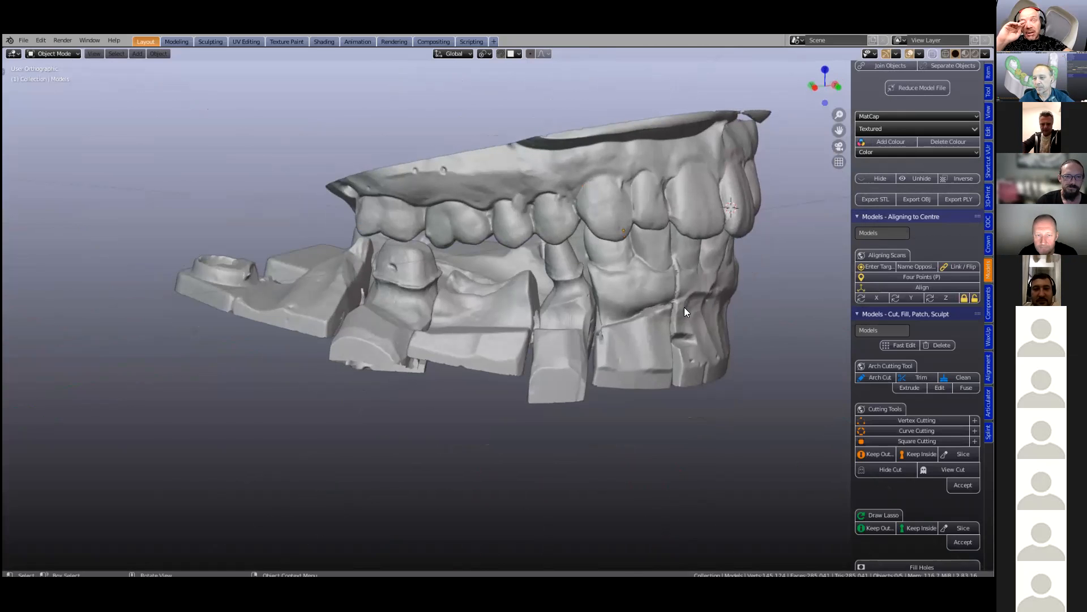
{"action": "scroll", "coordinate": [593, 306], "scroll_direction": "up", "scroll_amount": 5}
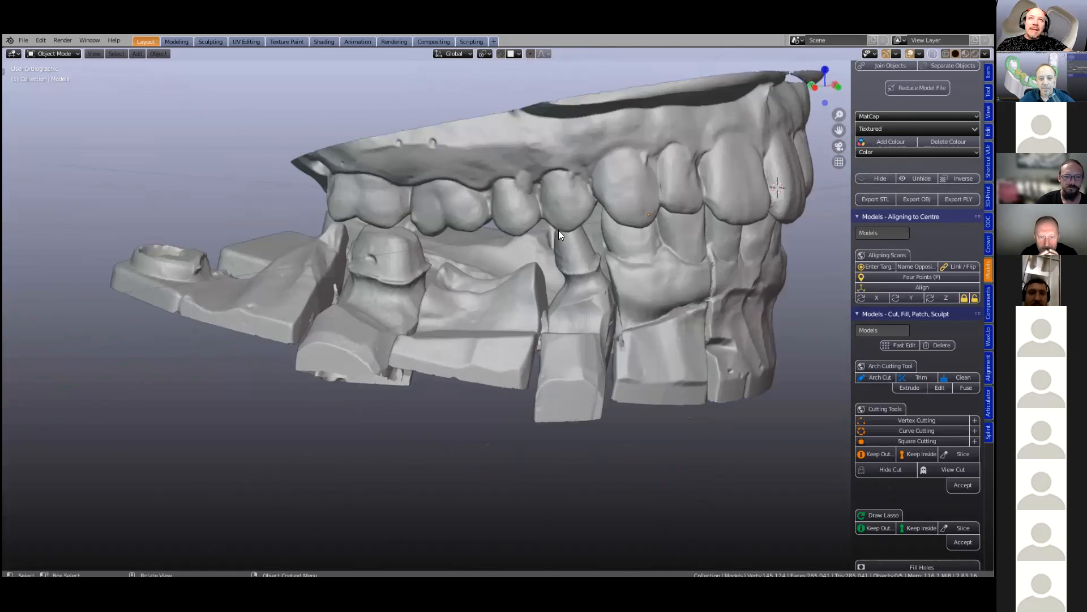
{"action": "middle_click_drag", "start_coordinate": [592, 306], "coordinate": [506, 261]}
{"action": "scroll", "coordinate": [566, 269], "scroll_direction": "down", "scroll_amount": 4}
{"action": "scroll", "coordinate": [507, 262], "scroll_direction": "down", "scroll_amount": 3}
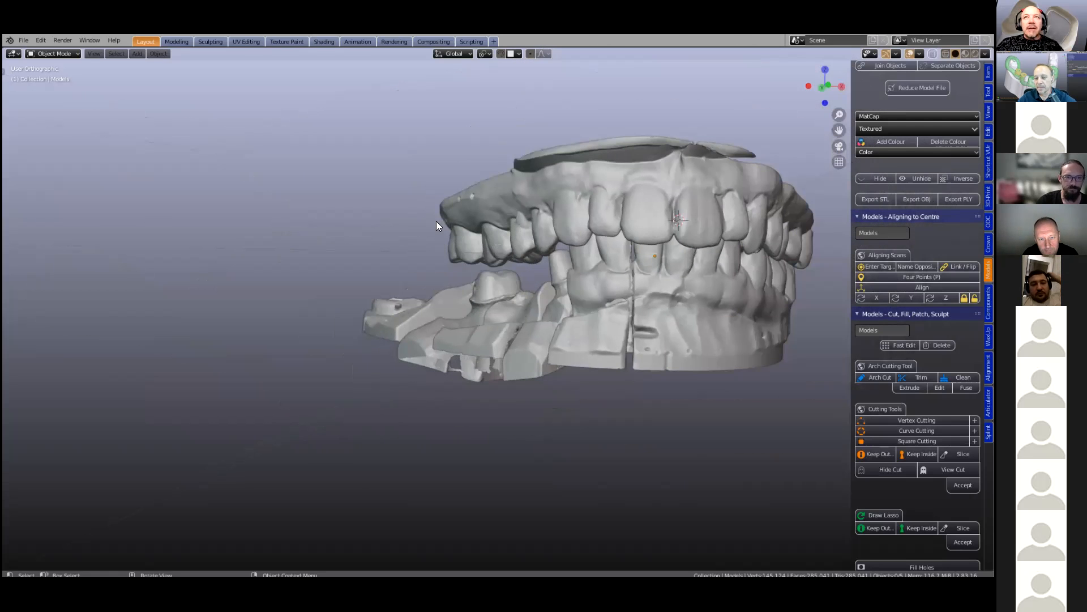
{"action": "middle_click_drag", "start_coordinate": [631, 281], "coordinate": [538, 315]}
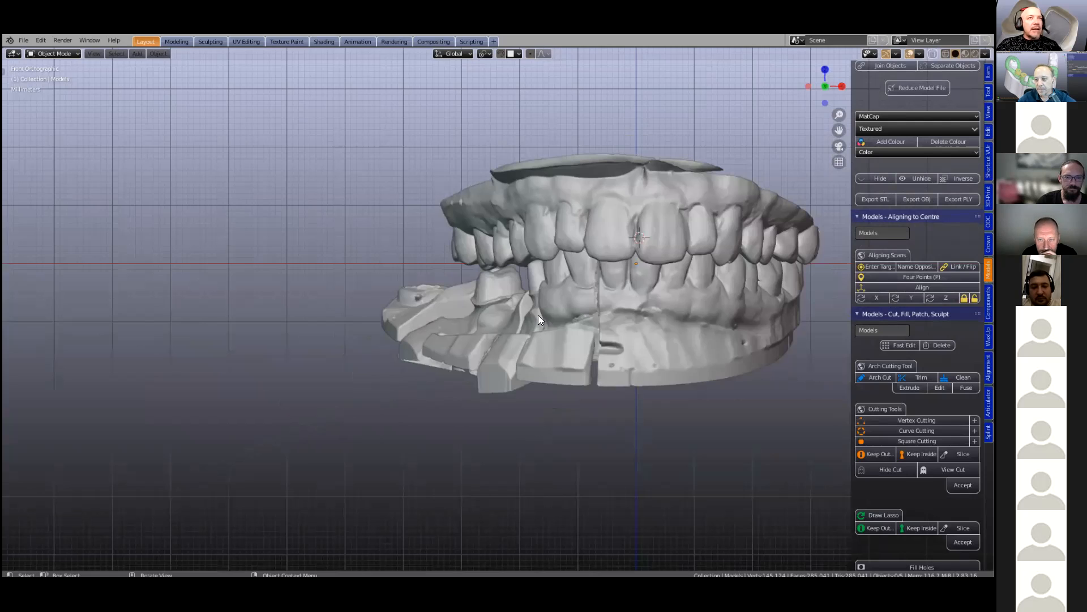
{"action": "scroll", "coordinate": [538, 315], "scroll_direction": "down", "scroll_amount": 3}
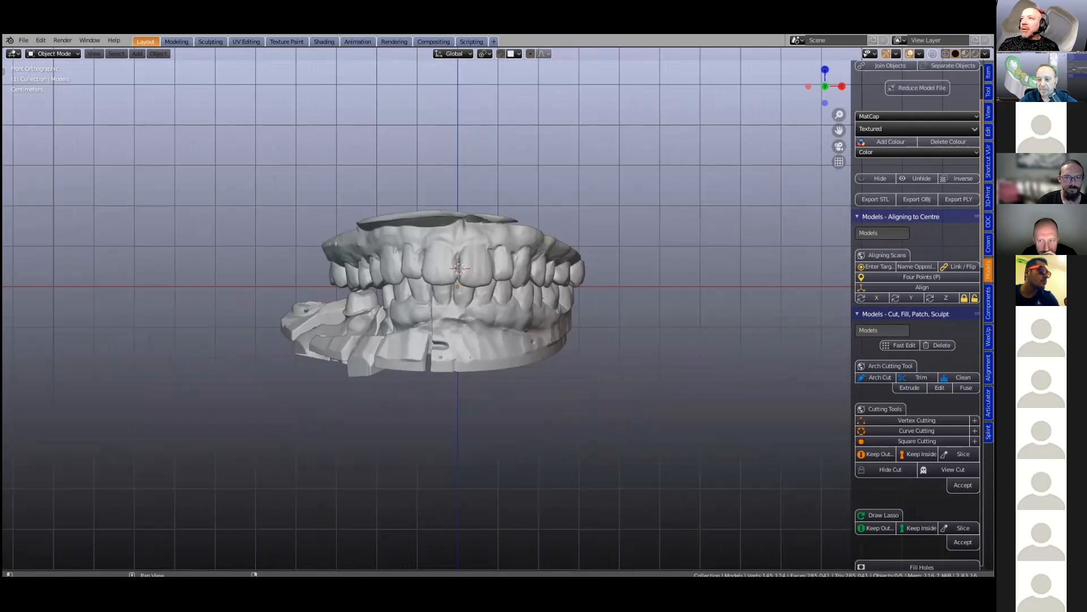
Try to assign the upper jaw scan to the antagonist collection of the Crown & Bridge module
{"action": "left_click", "coordinate": [988, 244]}
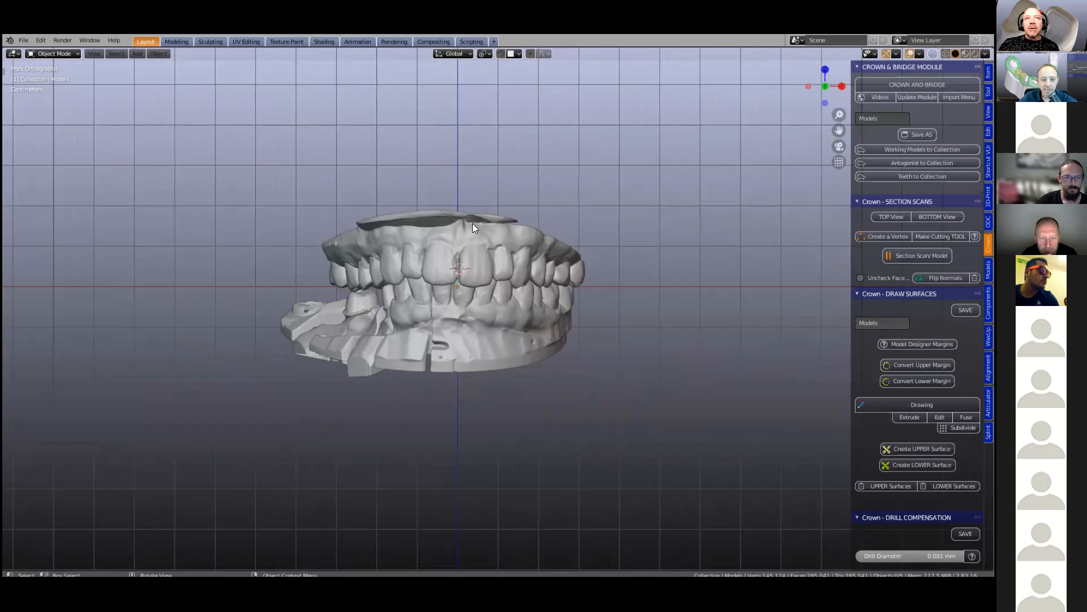
{"action": "scroll", "coordinate": [483, 196], "scroll_direction": "up", "scroll_amount": 1}
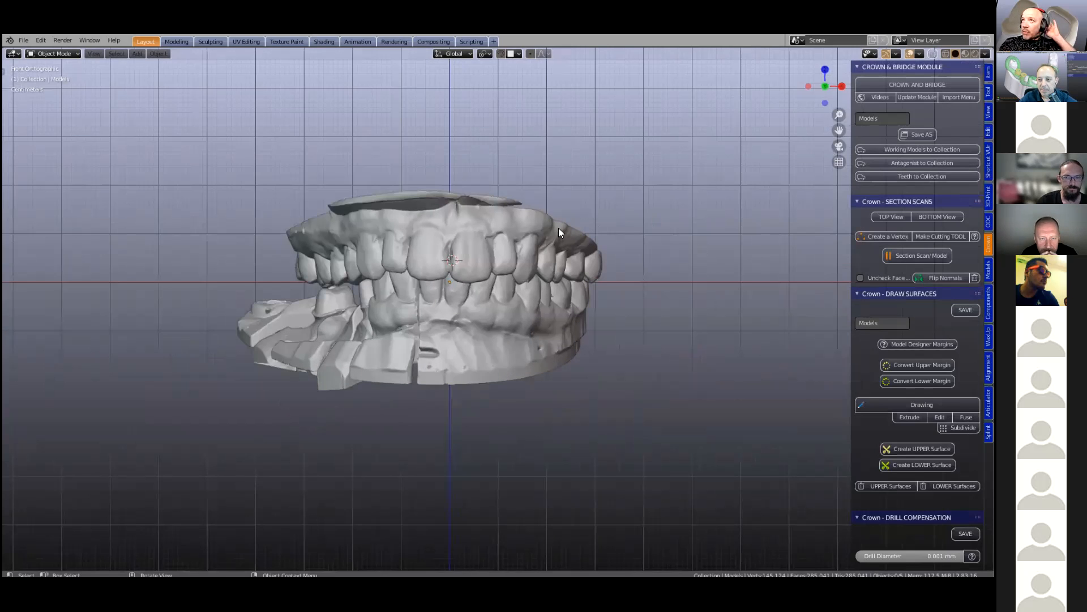
{"action": "scroll", "coordinate": [469, 220], "scroll_direction": "up", "scroll_amount": 1}
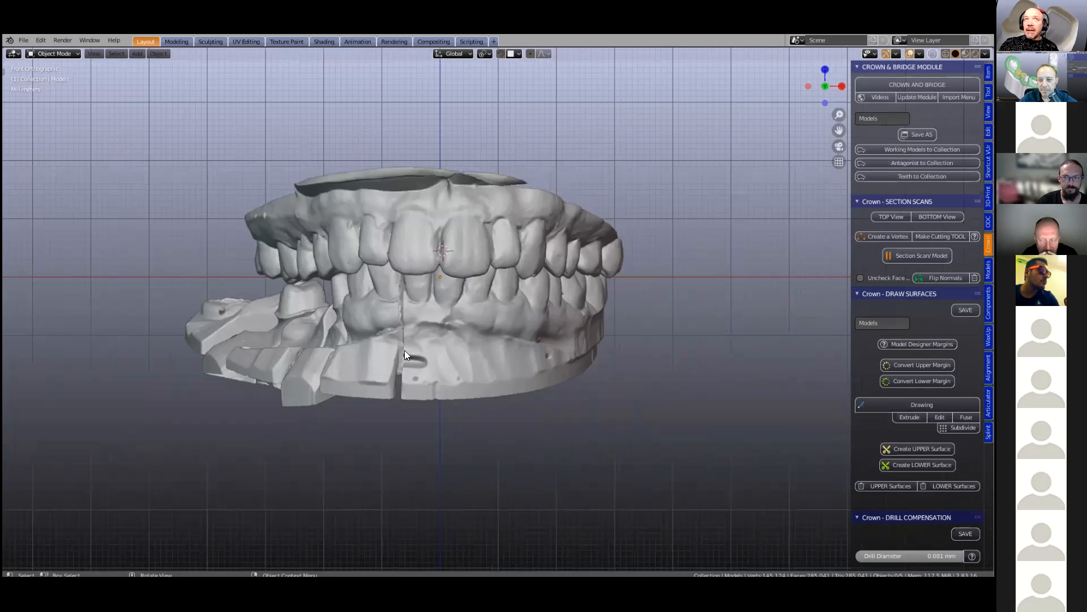
{"action": "left_click", "coordinate": [362, 238]}
{"action": "scroll", "coordinate": [362, 238], "scroll_direction": "up", "scroll_amount": 2}
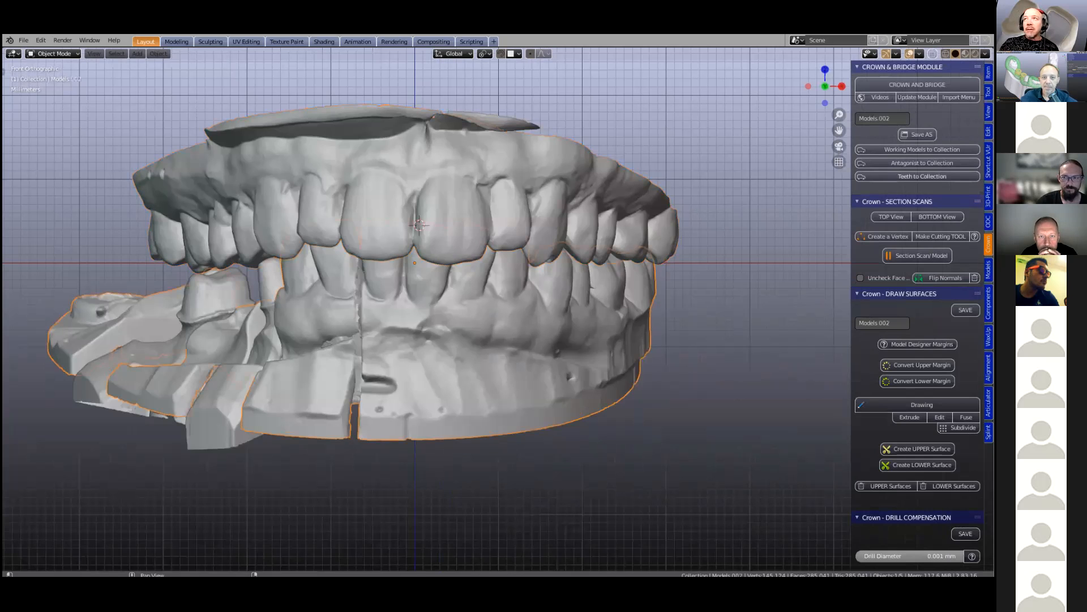
{"action": "left_click", "coordinate": [499, 188]}
{"action": "left_click", "coordinate": [498, 188]}
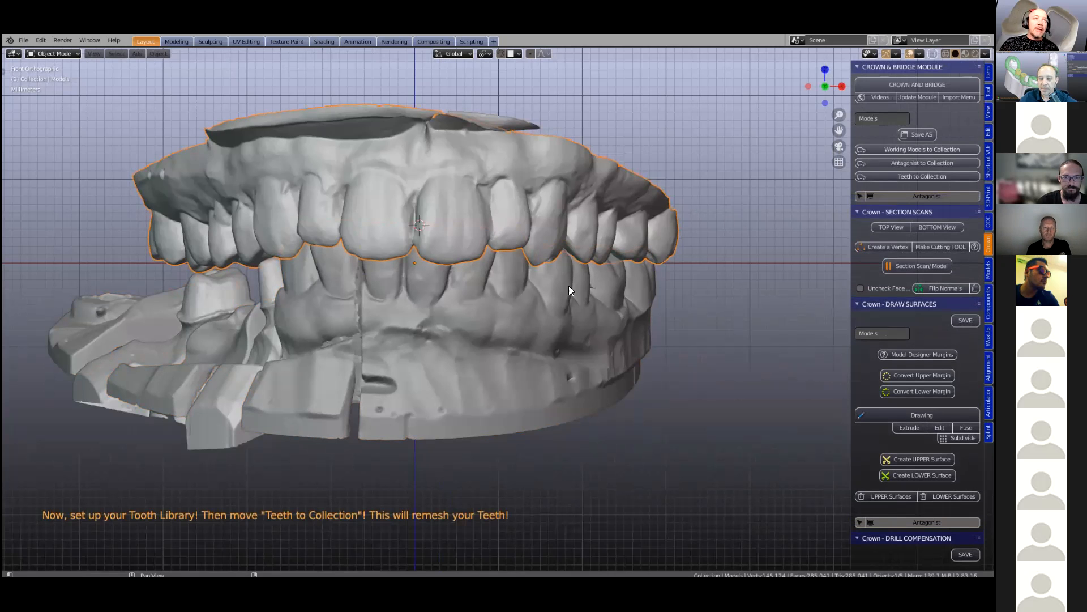
Try to assign the remaining model parts to the working model and antagonist collections
{"action": "middle_click_drag", "start_coordinate": [409, 323], "coordinate": [439, 304]}
{"action": "left_click", "coordinate": [508, 196]}
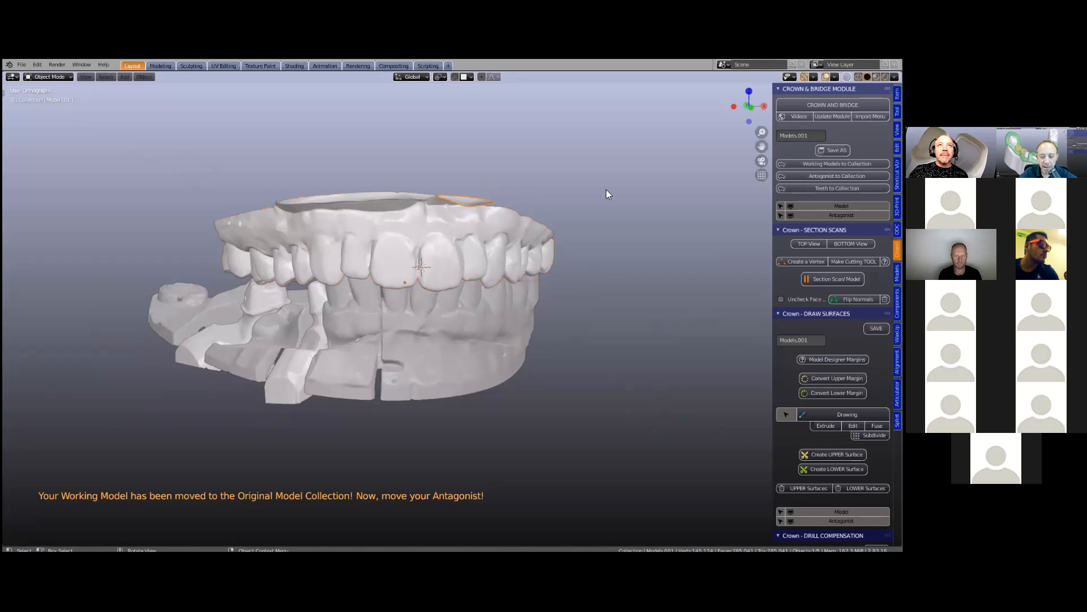
{"action": "left_click", "coordinate": [837, 175]}
{"action": "middle_click_drag", "start_coordinate": [440, 306], "coordinate": [153, 321]}
{"action": "key", "text": "shift+d"}
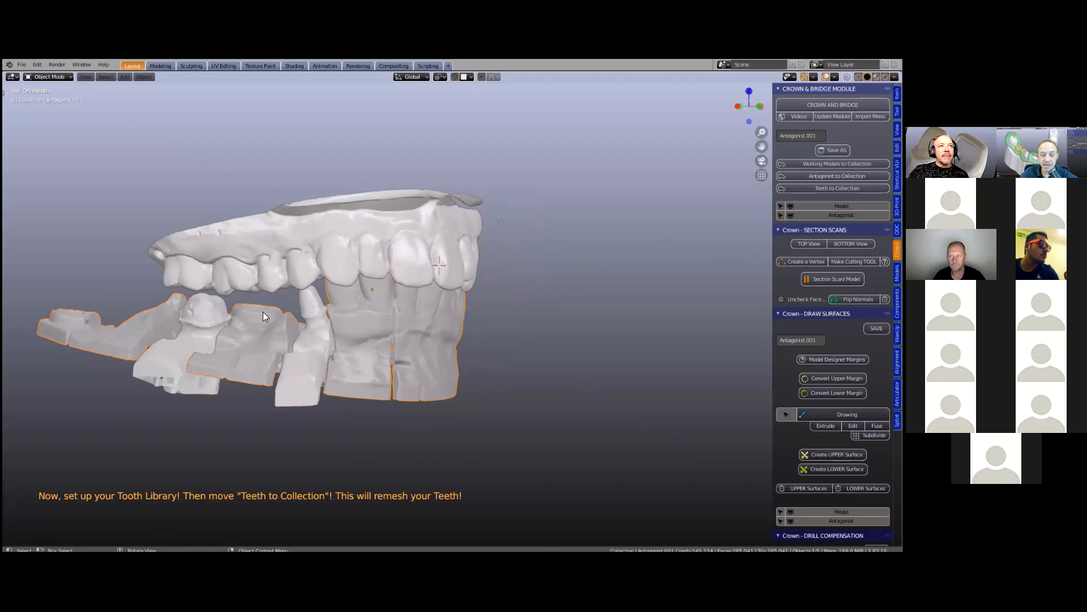
Undo the working model and antagonist collection assignments of the scans
{"action": "middle_click_drag", "start_coordinate": [295, 312], "coordinate": [272, 311]}
{"action": "key", "text": "ctrl+z"}
{"action": "key", "text": "ctrl+z"}
{"action": "left_click", "coordinate": [536, 301]}
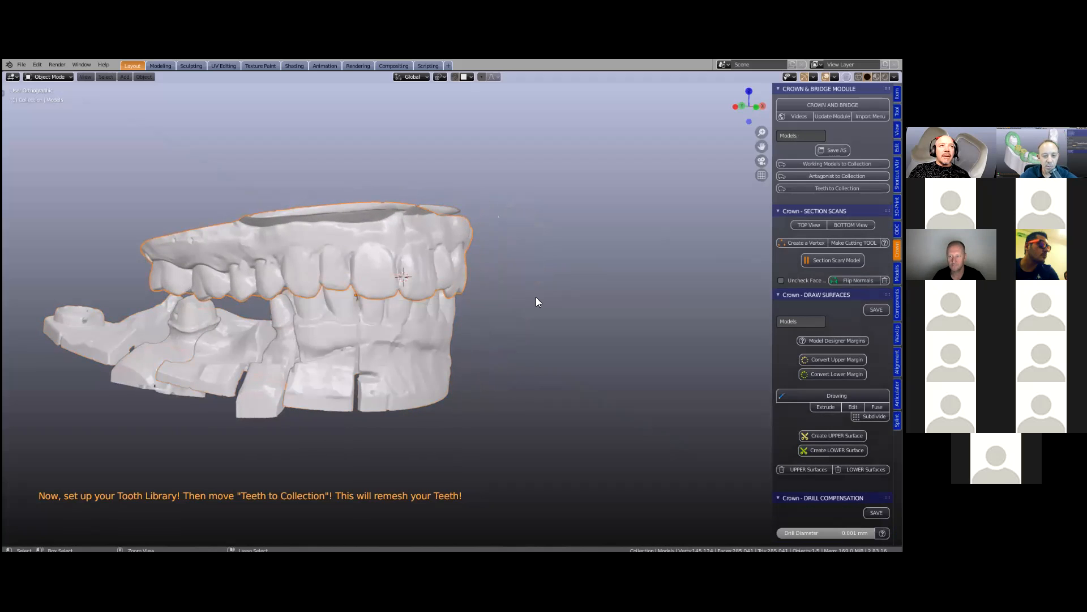
Select all sections of the lower model and move them to the working models collection
{"action": "middle_click_drag", "start_coordinate": [456, 298], "coordinate": [404, 236]}
{"action": "left_click", "coordinate": [349, 268]}
{"action": "left_click", "coordinate": [190, 333]}
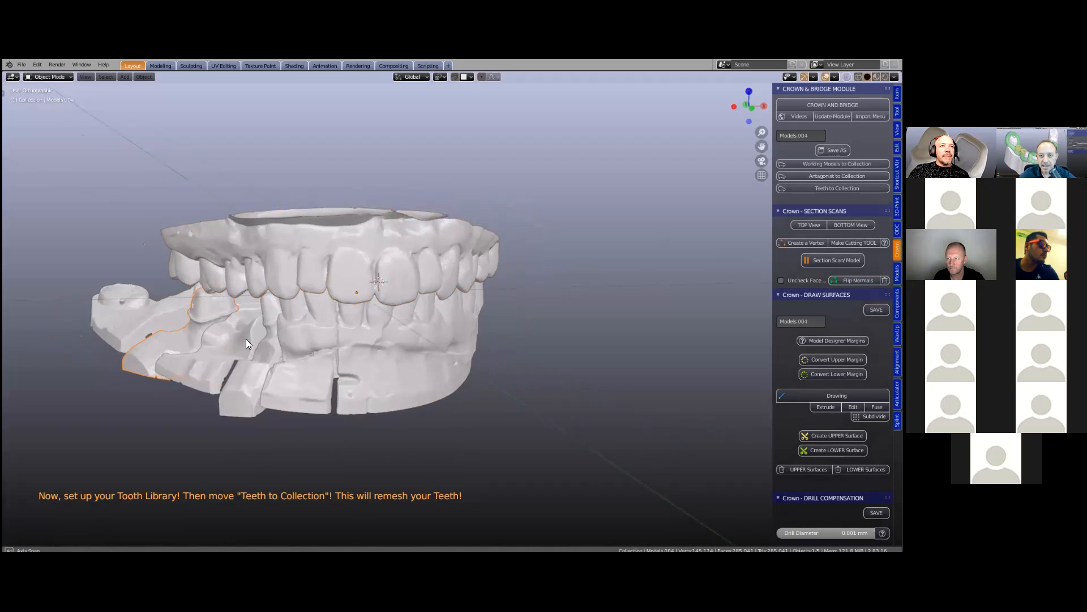
{"action": "middle_click_drag", "start_coordinate": [246, 339], "coordinate": [307, 337]}
{"action": "left_click", "coordinate": [445, 332]}
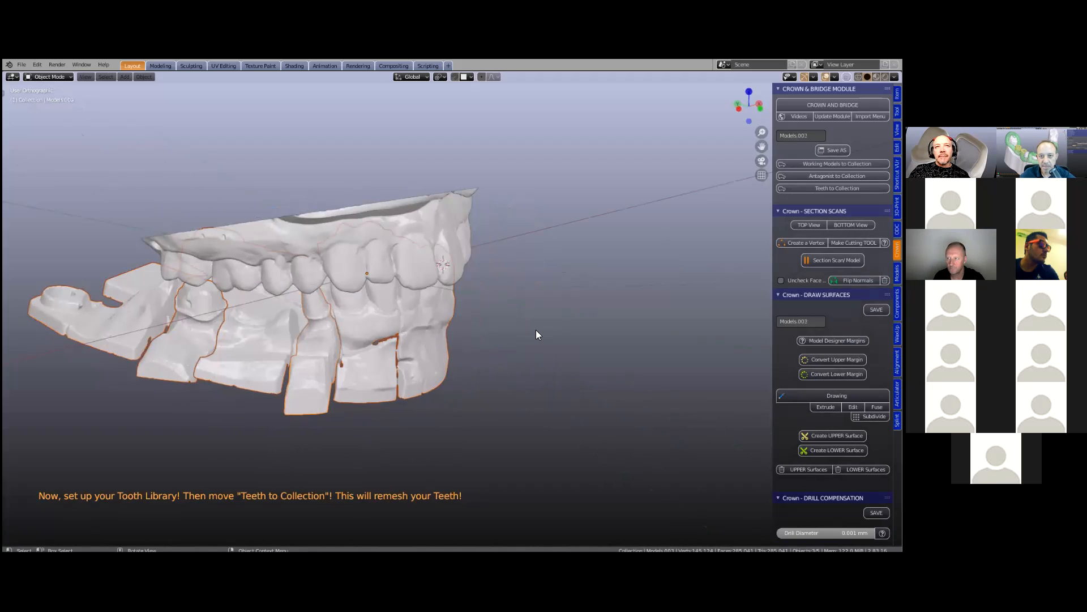
{"action": "middle_click_drag", "start_coordinate": [527, 317], "coordinate": [511, 324]}
{"action": "left_click", "coordinate": [833, 164]}
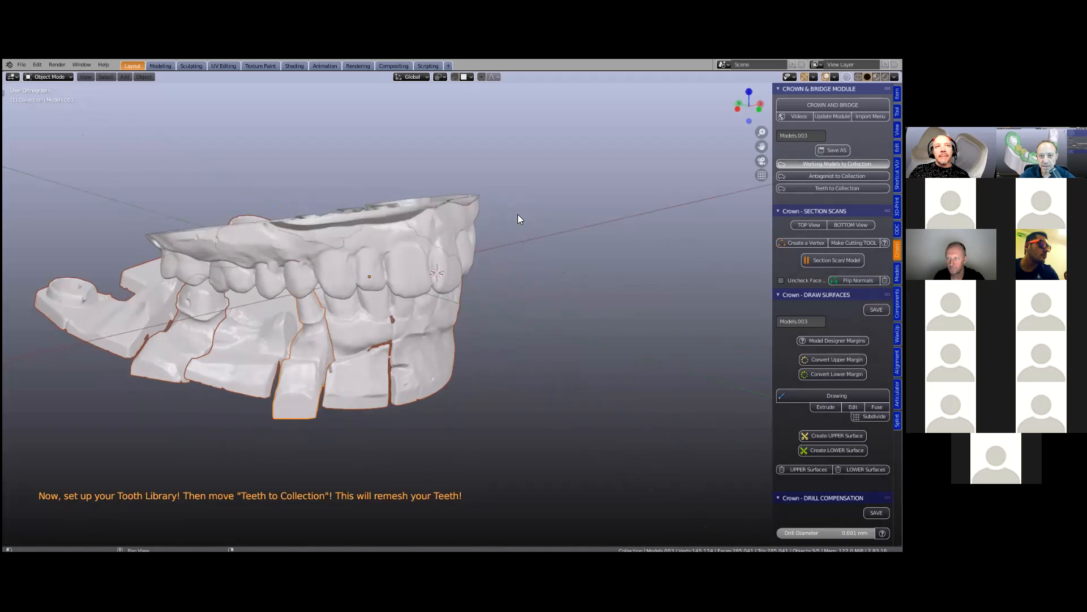
Move the upper jaw scan to the antagonist collection and toggle the working model's visibility off and on
{"action": "left_click", "coordinate": [393, 218]}
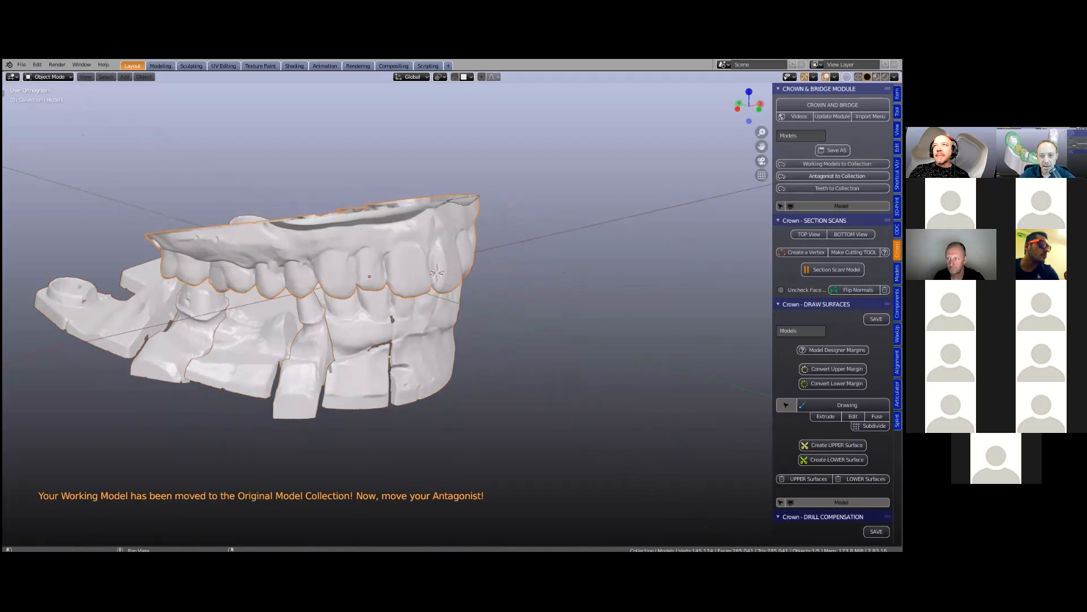
{"action": "left_click", "coordinate": [834, 176]}
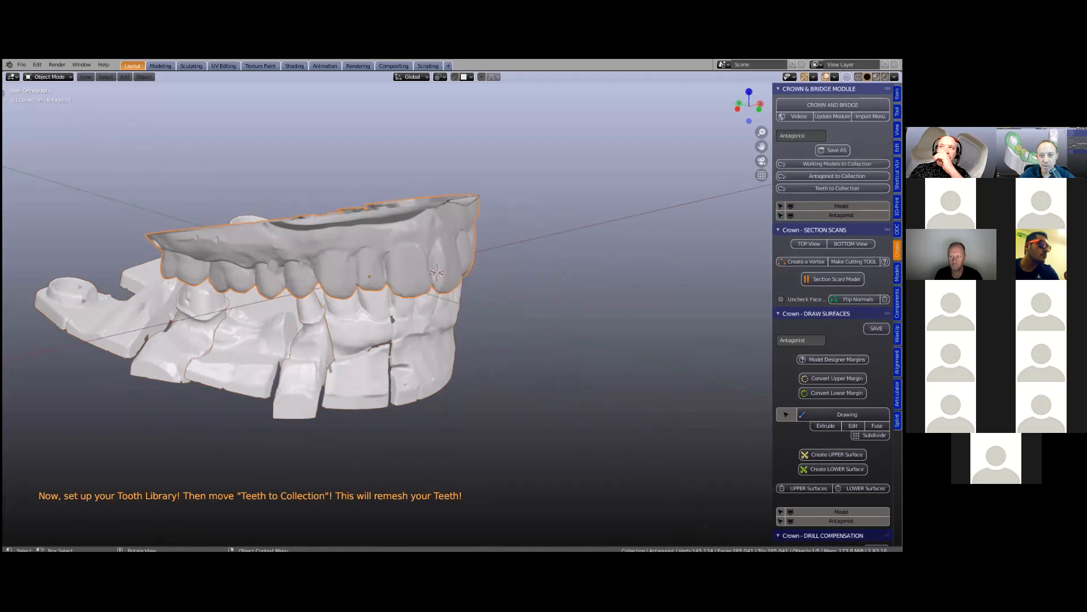
{"action": "left_click", "coordinate": [855, 206]}
{"action": "left_click", "coordinate": [855, 206]}
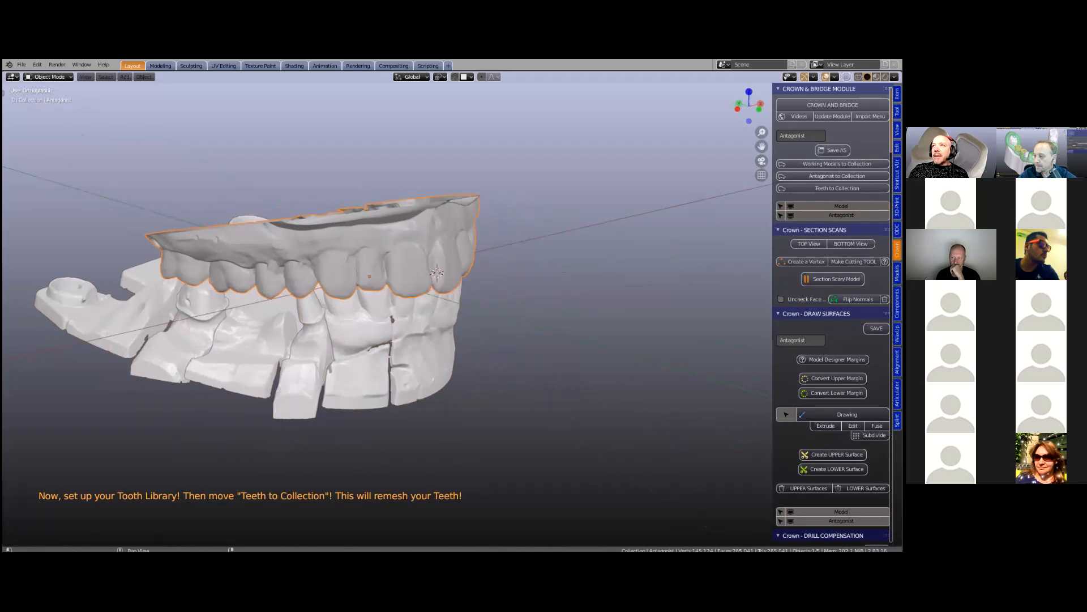
Load the components asset library and choose its TOOTH Libraries category
{"action": "left_click", "coordinate": [897, 303]}
{"action": "middle_click_drag", "start_coordinate": [587, 305], "coordinate": [572, 305]}
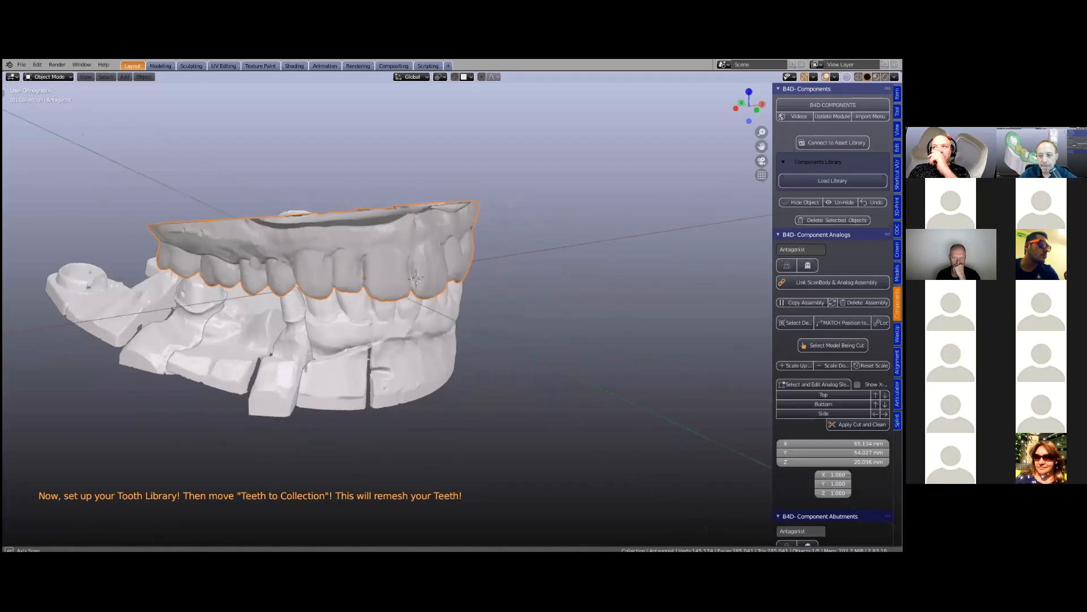
{"action": "middle_click_drag", "start_coordinate": [416, 278], "coordinate": [374, 277]}
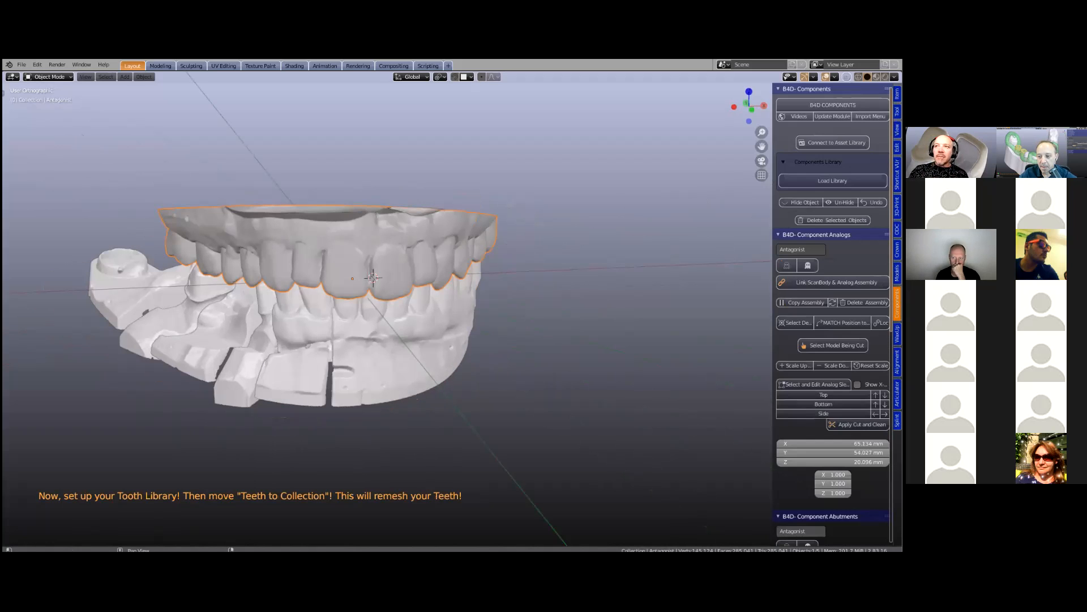
{"action": "left_click_drag", "start_coordinate": [773, 368], "coordinate": [646, 368]}
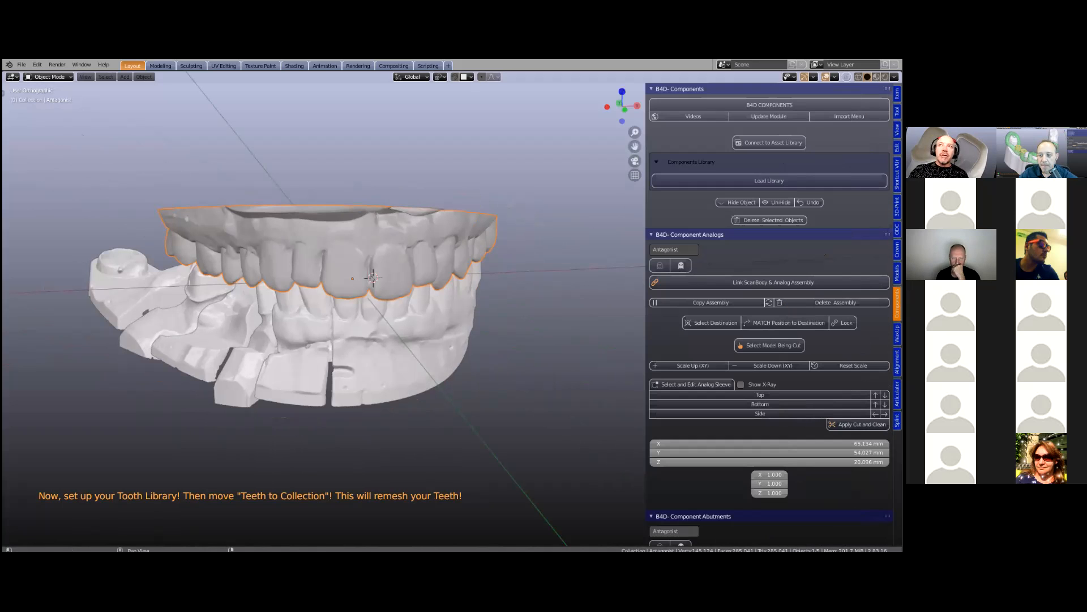
{"action": "left_click", "coordinate": [769, 180]}
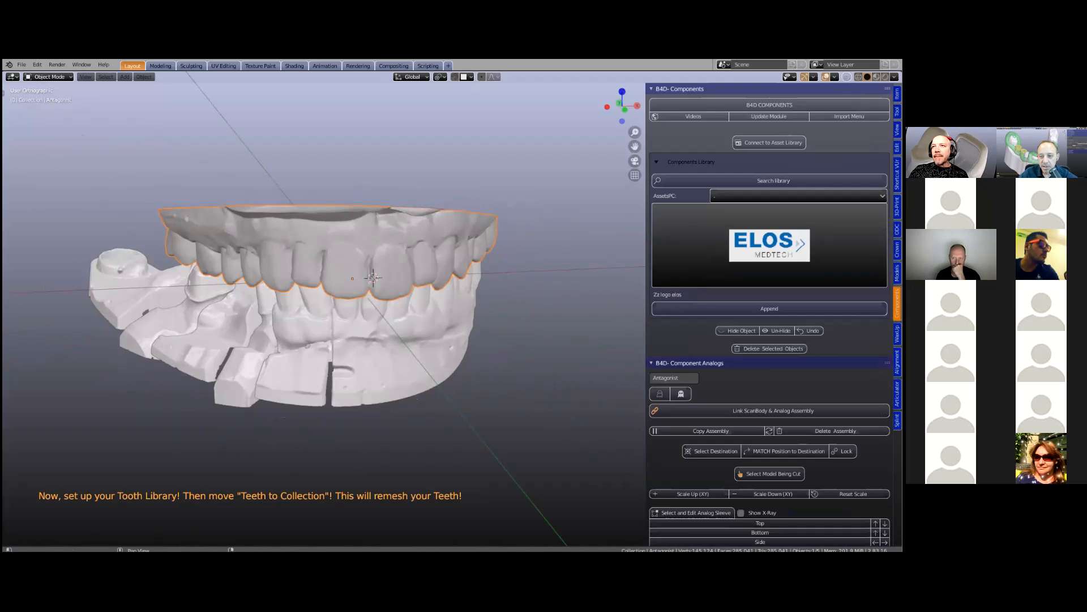
{"action": "left_click", "coordinate": [799, 196]}
{"action": "left_click", "coordinate": [754, 375]}
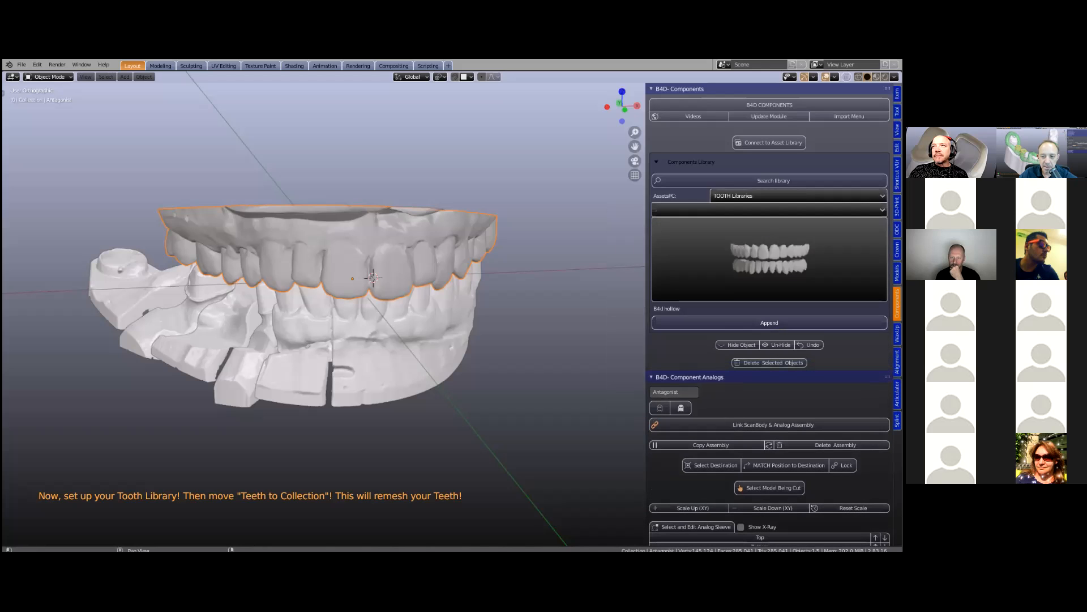
Append the "Pablo suk solid" tooth set from the tooth library to the scene
{"action": "left_click", "coordinate": [694, 290]}
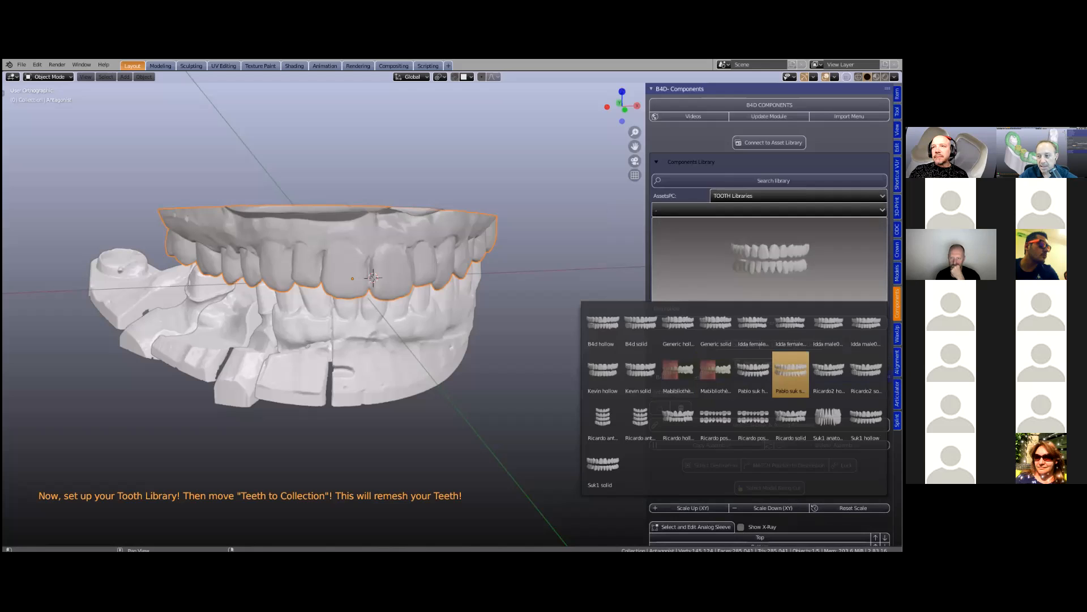
{"action": "left_click", "coordinate": [791, 374]}
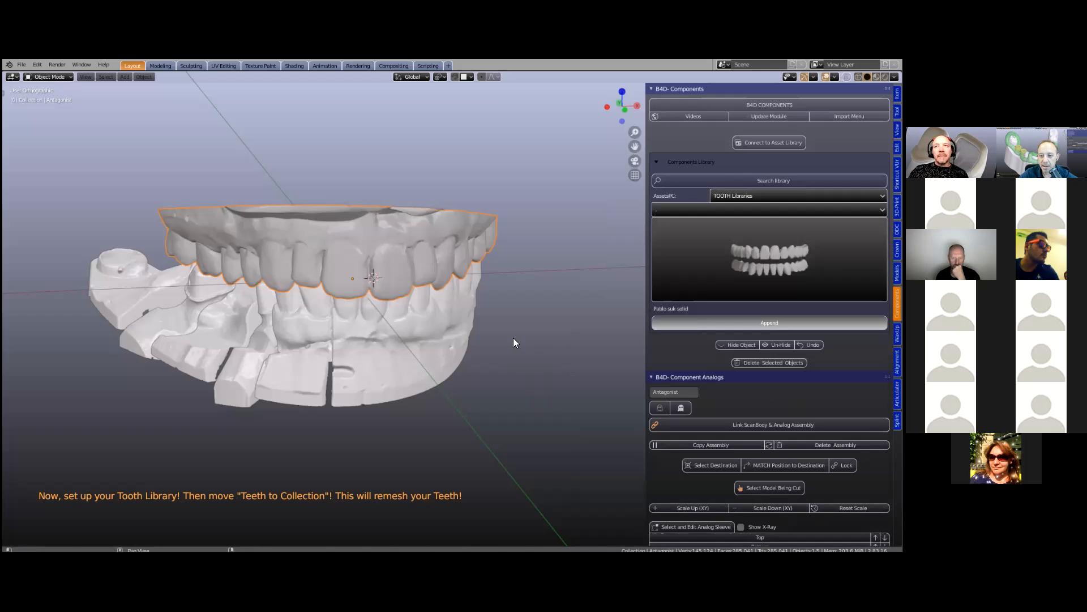
{"action": "scroll", "coordinate": [424, 312], "scroll_direction": "down", "scroll_amount": 1}
{"action": "scroll", "coordinate": [422, 311], "scroll_direction": "down", "scroll_amount": 1}
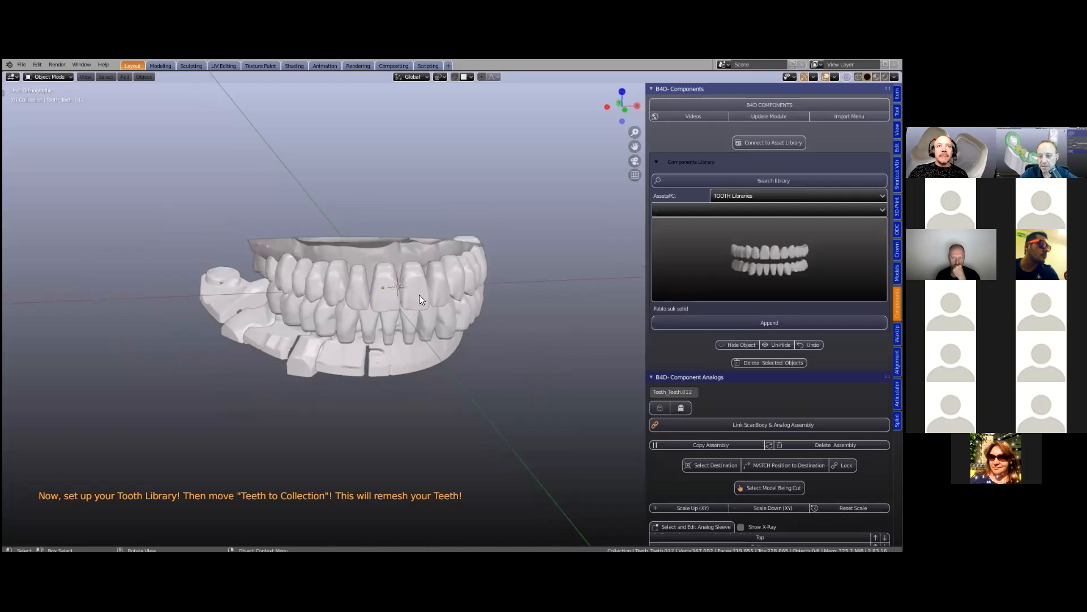
Move the appended tooth set straight up so it sits clear above the upper jaw scan
{"action": "left_click", "coordinate": [411, 328]}
{"action": "key", "text": "g"}
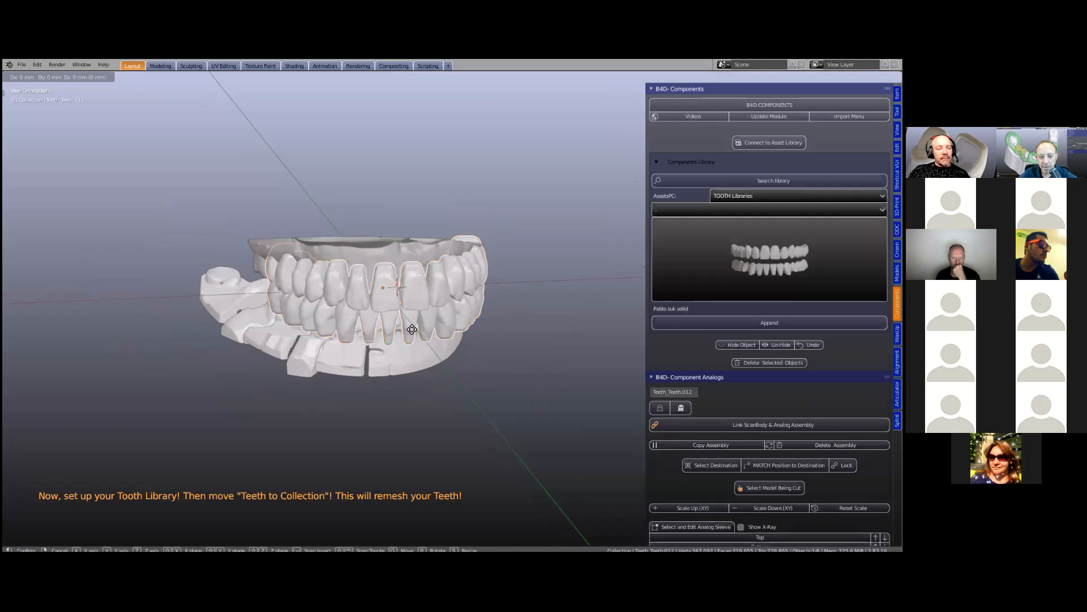
{"action": "left_click", "coordinate": [409, 218]}
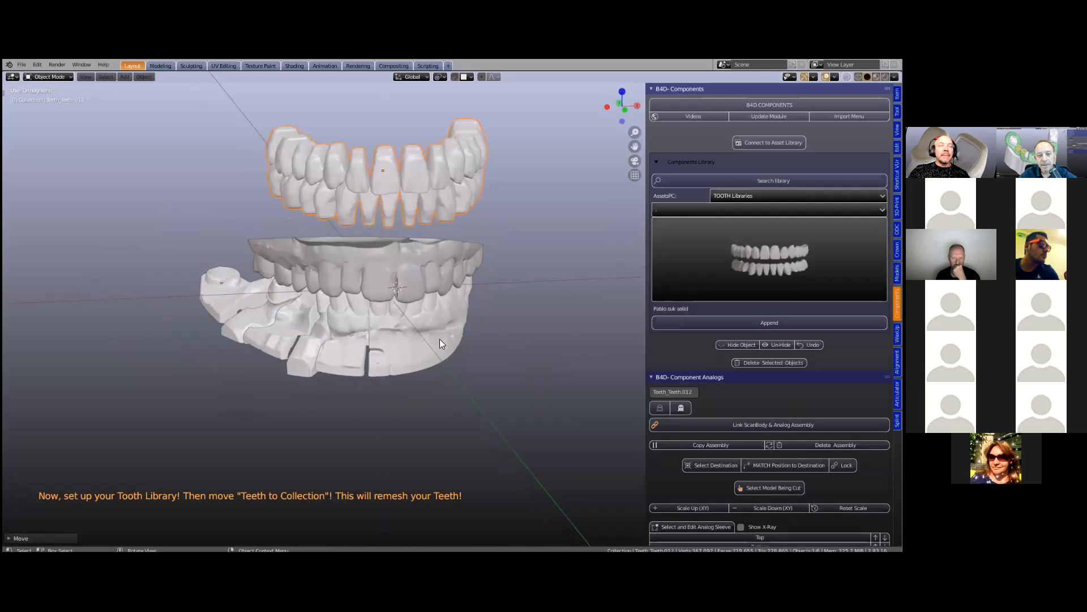
Move the imported tooth set to the WaxUp collection
{"action": "scroll", "coordinate": [441, 375], "scroll_direction": "up", "scroll_amount": 2}
{"action": "scroll", "coordinate": [484, 357], "scroll_direction": "up", "scroll_amount": 2}
{"action": "middle_click_drag", "start_coordinate": [483, 356], "coordinate": [509, 340], "text": "shift"}
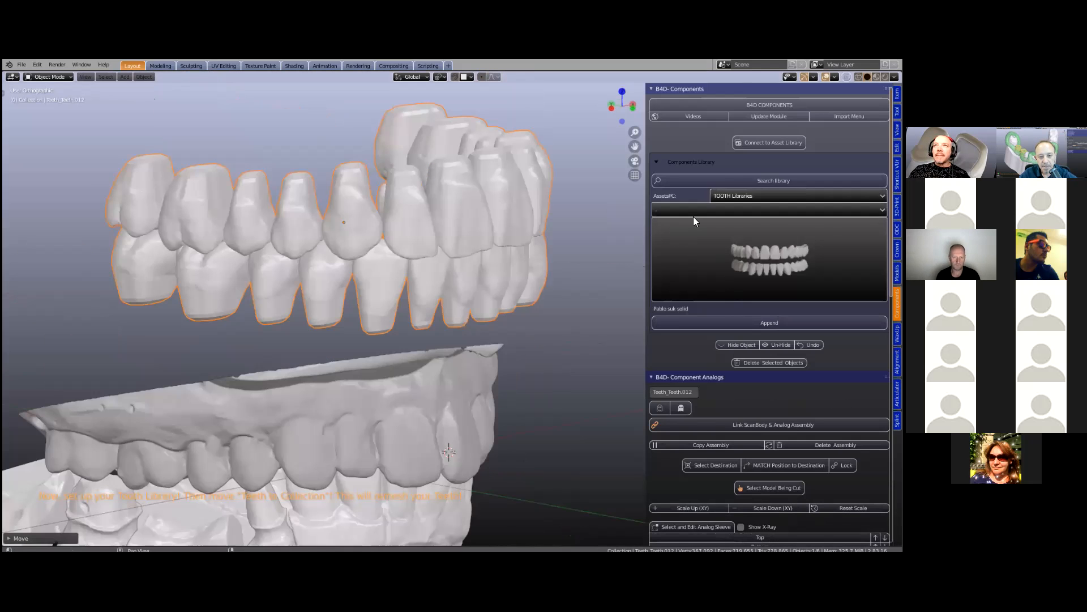
{"action": "left_click", "coordinate": [897, 334]}
{"action": "left_click", "coordinate": [731, 178]}
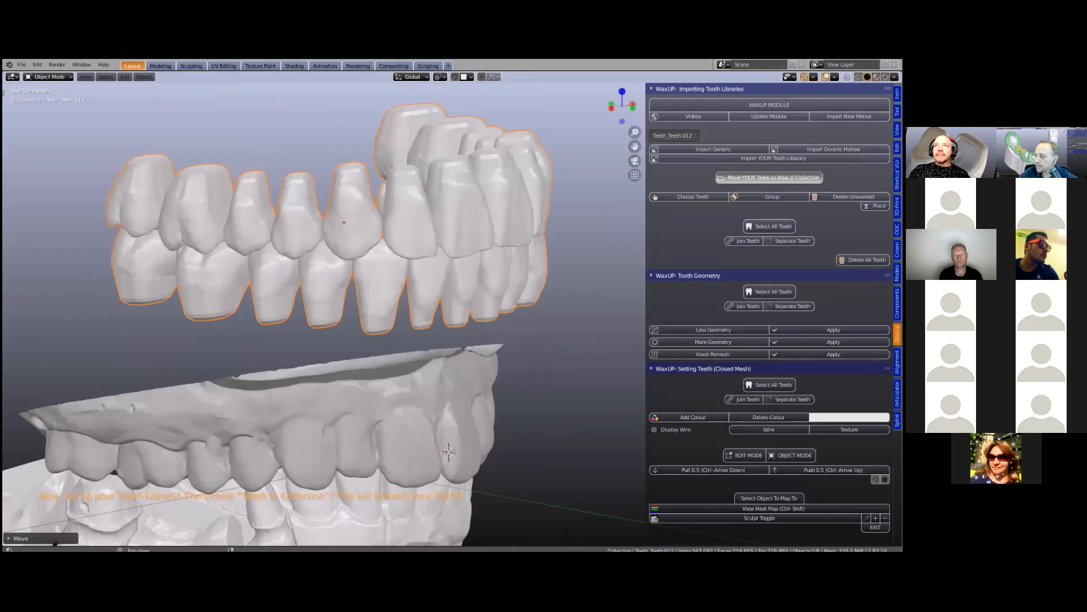
Mark the five lower teeth from second molar to canine on the prepared side and delete the unwanted teeth
{"action": "left_click", "coordinate": [690, 199]}
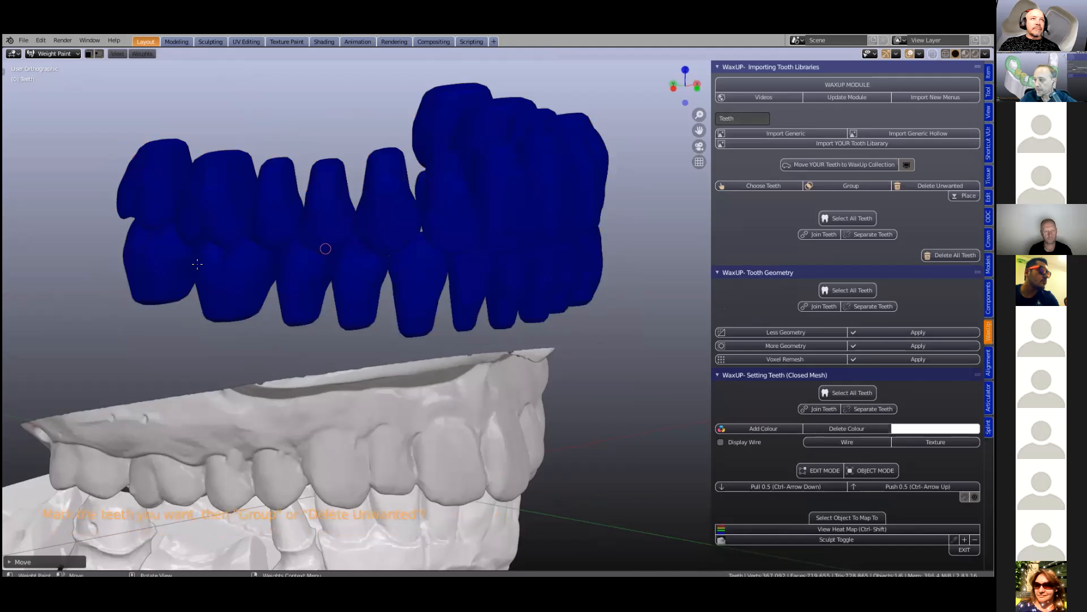
{"action": "middle_click_drag", "start_coordinate": [235, 280], "coordinate": [275, 281]}
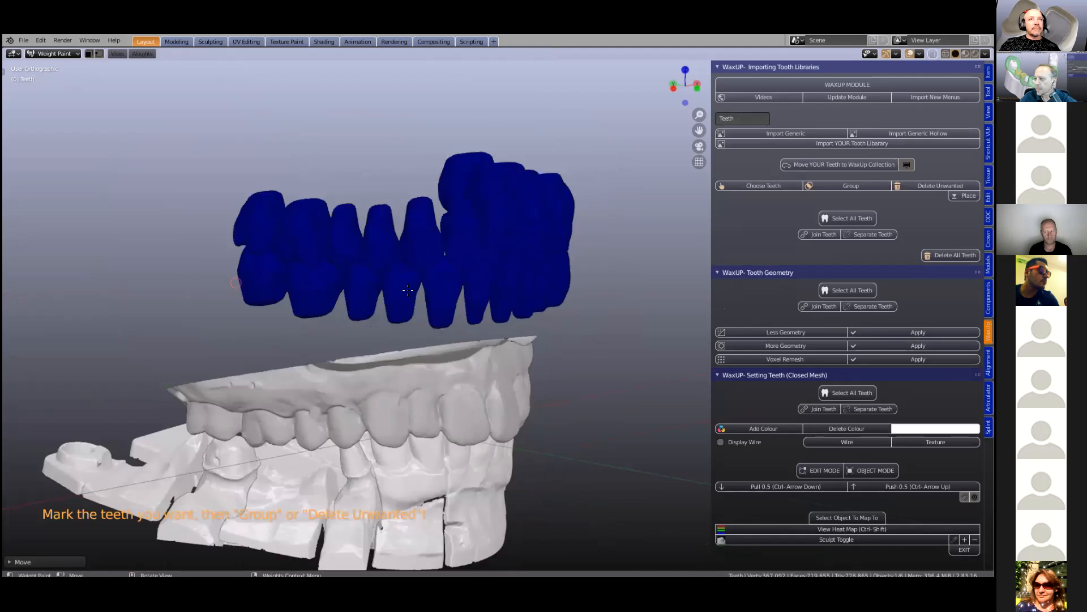
{"action": "left_click_drag", "start_coordinate": [253, 277], "coordinate": [438, 294]}
{"action": "left_click", "coordinate": [938, 185]}
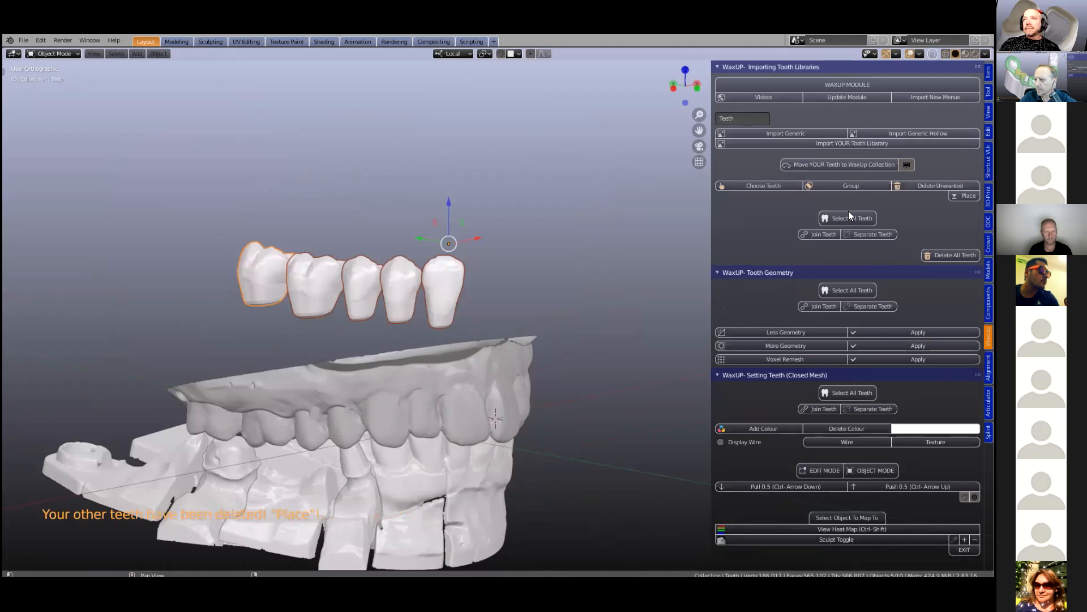
Hide the antagonist scan and lower all five library teeth straight down to just above the lower model
{"action": "left_click", "coordinate": [849, 218]}
{"action": "scroll", "coordinate": [815, 272], "scroll_direction": "down", "scroll_amount": 2}
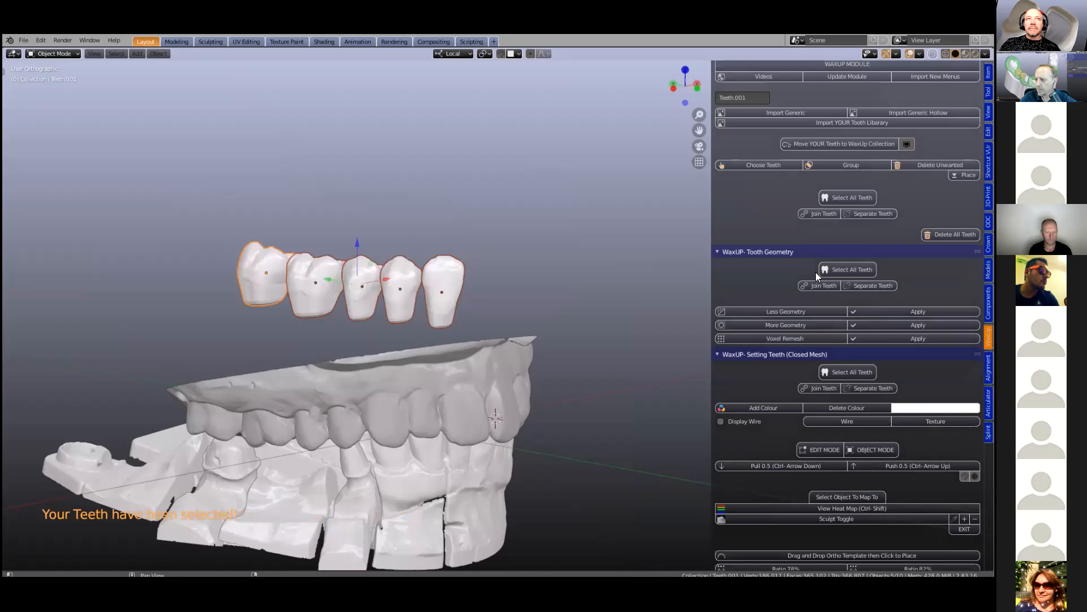
{"action": "middle_click_drag", "start_coordinate": [573, 244], "coordinate": [615, 167], "text": "shift"}
{"action": "left_click_drag", "start_coordinate": [392, 205], "coordinate": [392, 236]}
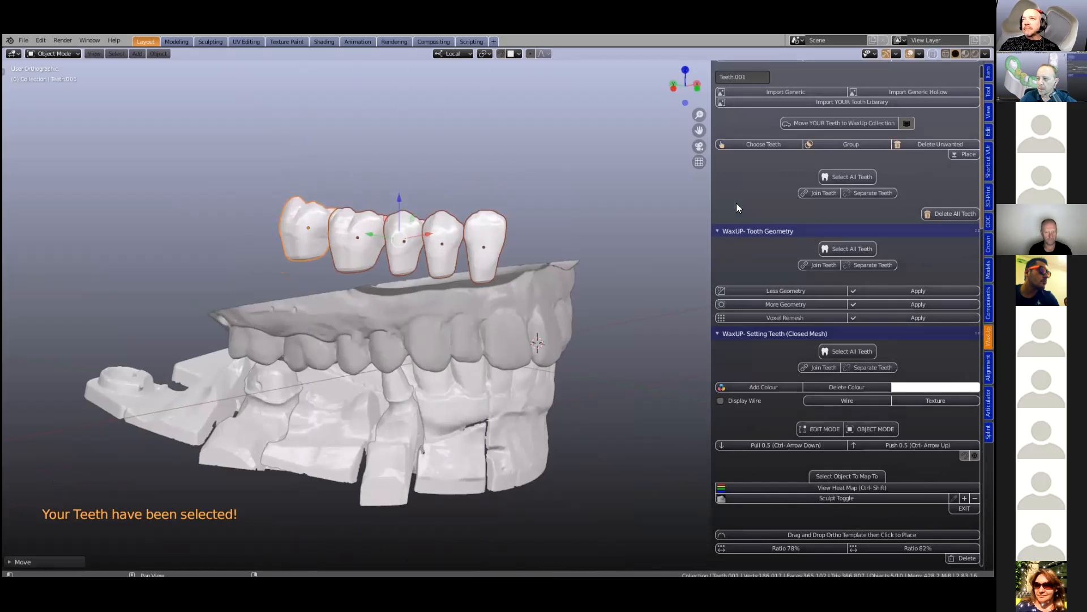
{"action": "scroll", "coordinate": [736, 208], "scroll_direction": "up", "scroll_amount": 3, "text": "ctrl"}
{"action": "left_click", "coordinate": [821, 206]}
{"action": "left_click_drag", "start_coordinate": [401, 200], "coordinate": [326, 424]}
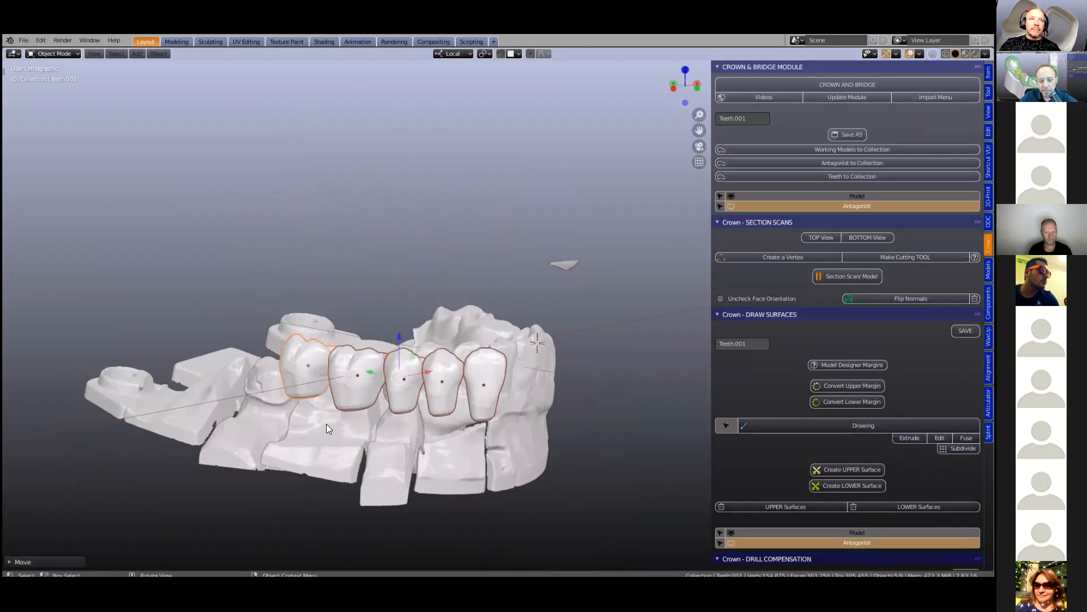
Viewed from above, move the five teeth back about 18 mm so they lie over the prepared side of the lower arch
{"action": "key", "text": "KP_7"}
{"action": "middle_click_drag", "start_coordinate": [320, 408], "coordinate": [384, 397]}
{"action": "scroll", "coordinate": [388, 356], "scroll_direction": "up", "scroll_amount": 2}
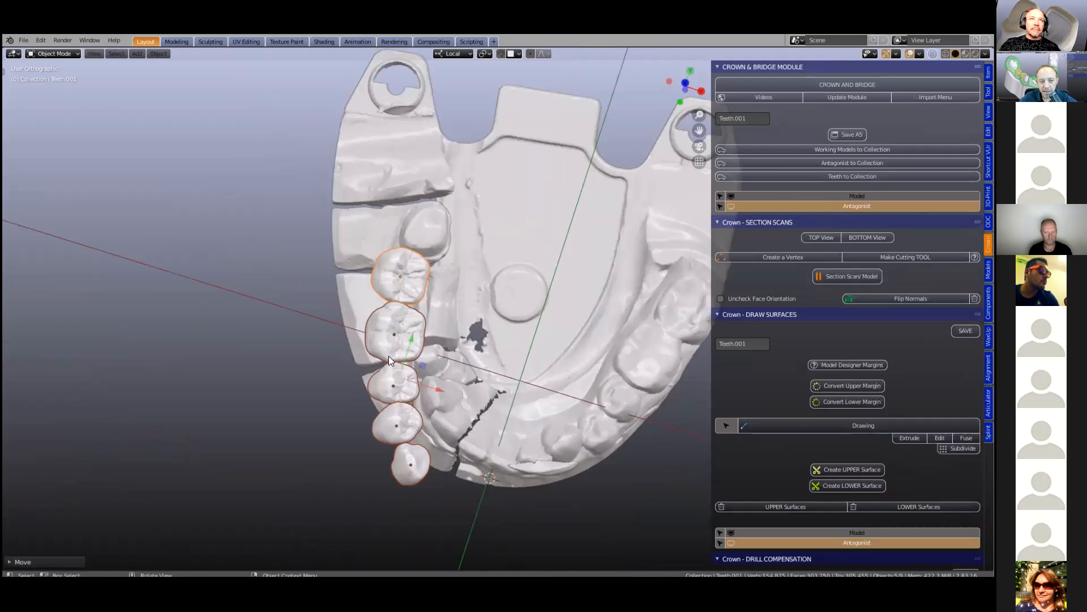
{"action": "scroll", "coordinate": [408, 292], "scroll_direction": "up", "scroll_amount": 1}
{"action": "middle_click_drag", "start_coordinate": [408, 291], "coordinate": [406, 263], "text": "shift"}
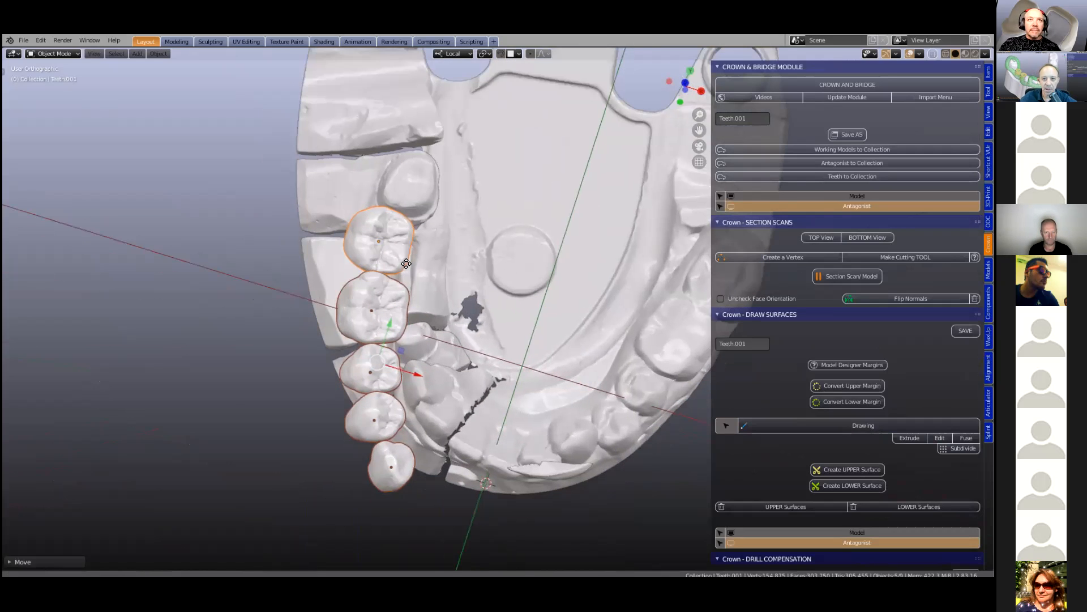
{"action": "scroll", "coordinate": [406, 265], "scroll_direction": "down", "scroll_amount": 2}
{"action": "key", "text": "g"}
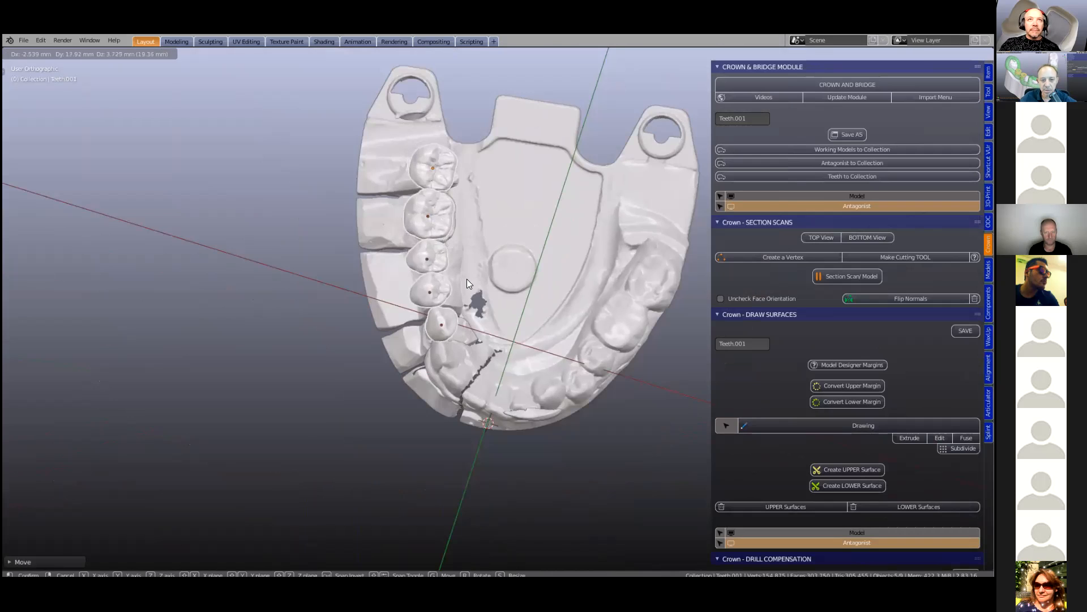
{"action": "left_click", "coordinate": [467, 279]}
Rotate the five teeth slightly to follow the arch and enlarge them uniformly to about 1.06 times their size
{"action": "scroll", "coordinate": [467, 278], "scroll_direction": "up", "scroll_amount": 3}
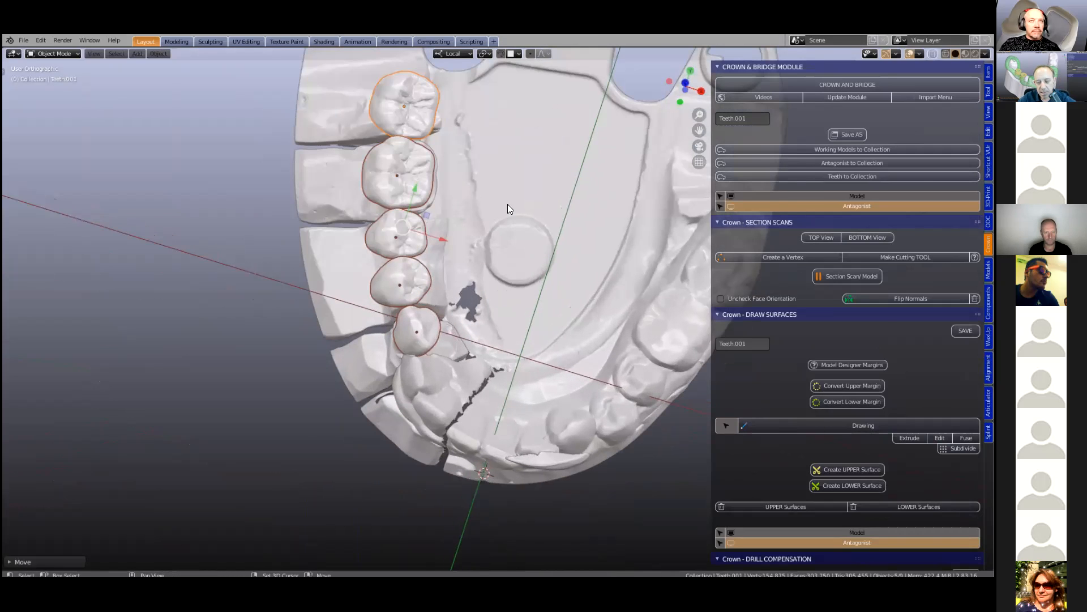
{"action": "middle_click_drag", "start_coordinate": [507, 204], "coordinate": [475, 244], "text": "shift"}
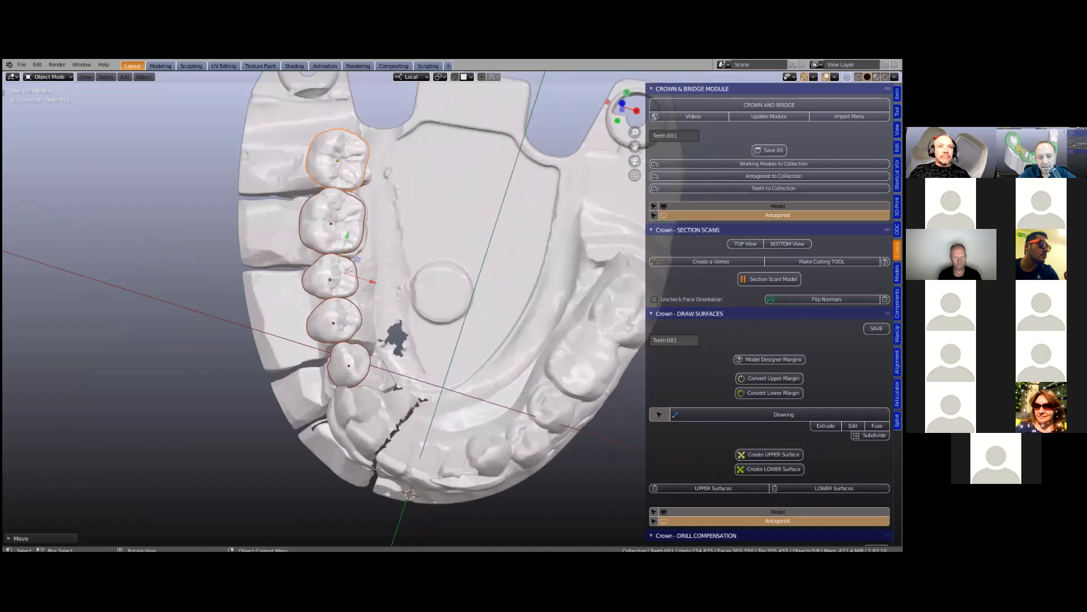
{"action": "key", "text": "r"}
{"action": "left_click", "coordinate": [474, 212]}
{"action": "key", "text": "s"}
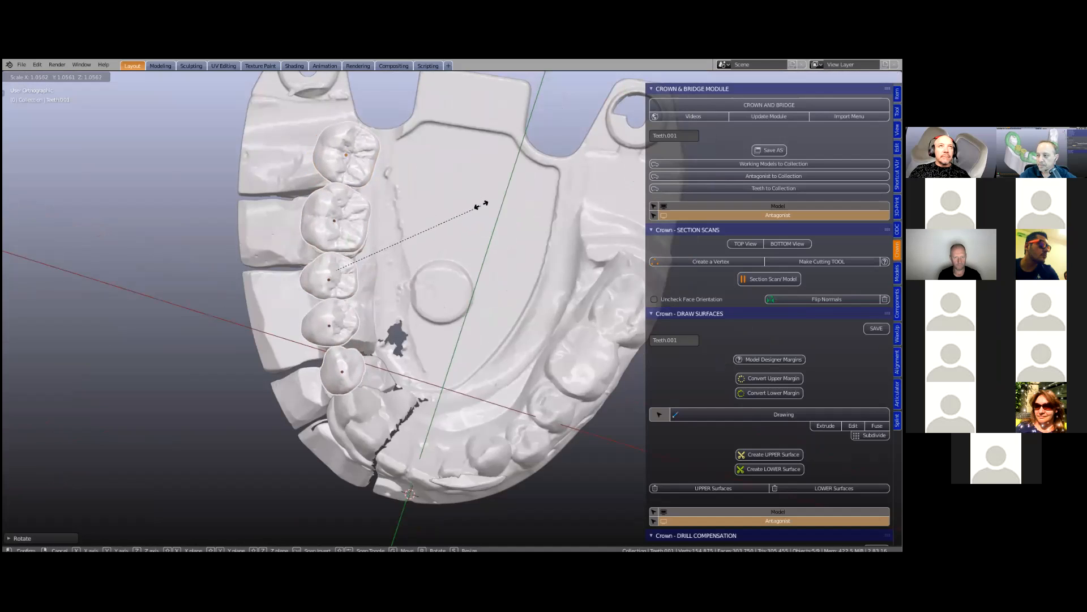
{"action": "left_click", "coordinate": [485, 201]}
Shift the five teeth about 3.5 mm further back along the prepared side
{"action": "key", "text": "g"}
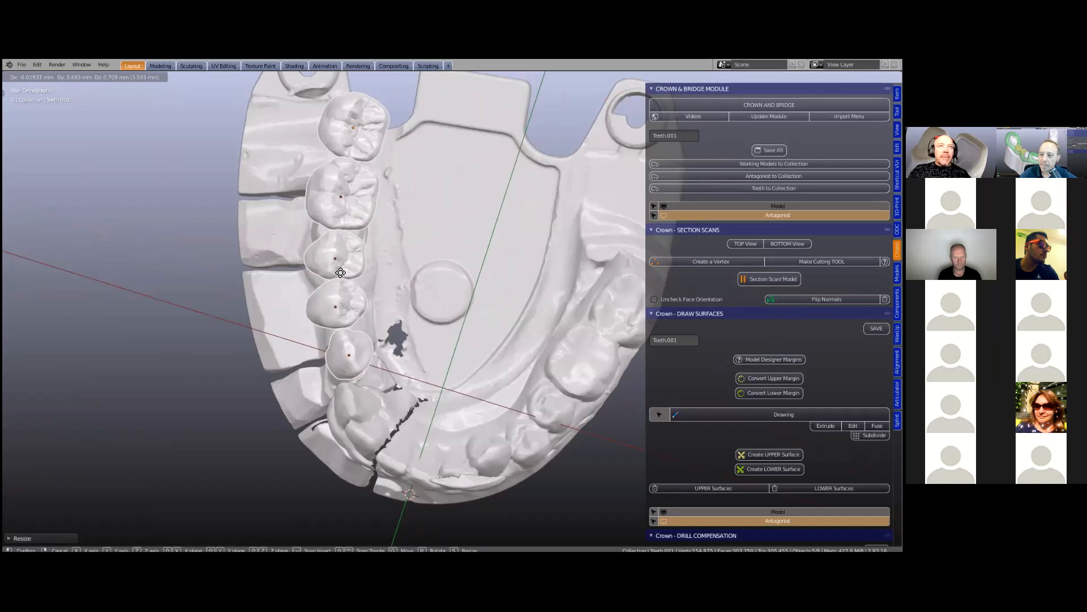
{"action": "left_click", "coordinate": [354, 278]}
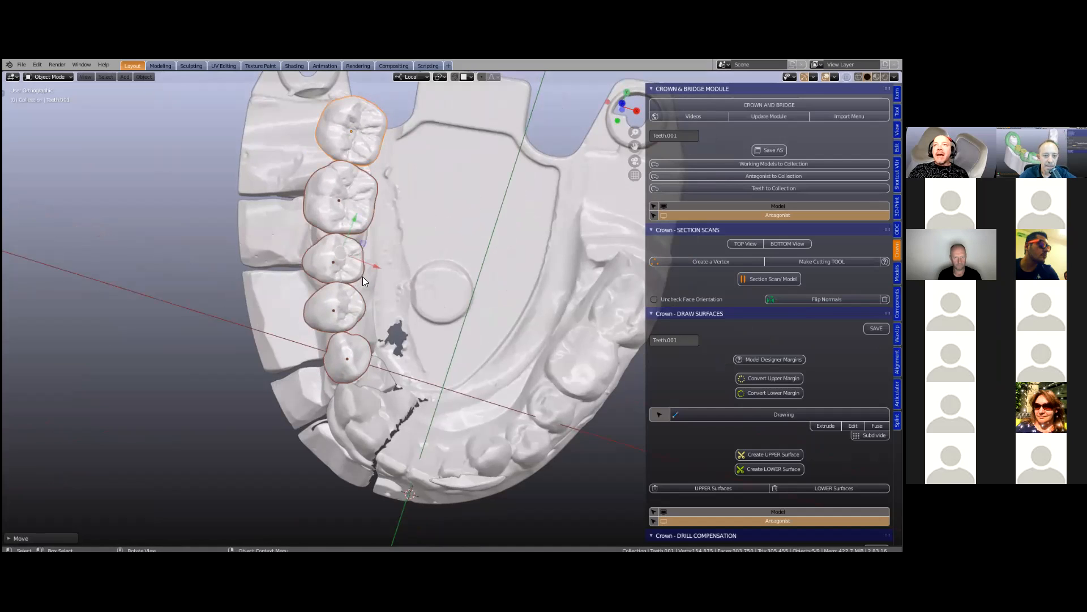
{"action": "middle_click_drag", "start_coordinate": [363, 277], "coordinate": [381, 249]}
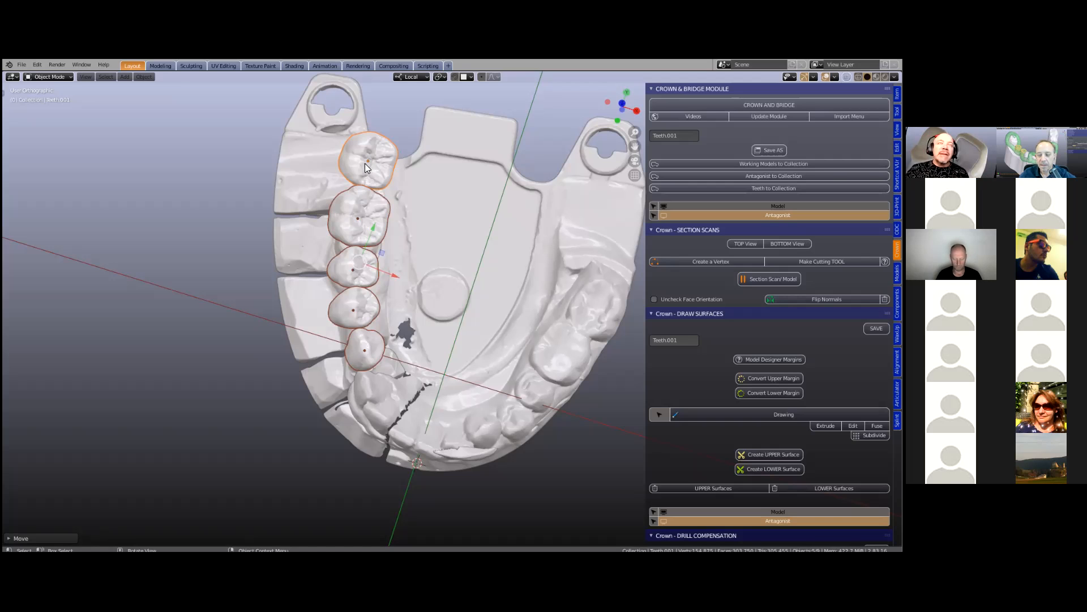
Select the second molar alone and examine from above how the teeth line up over the prepared side
{"action": "left_click", "coordinate": [389, 182]}
{"action": "left_click", "coordinate": [381, 164]}
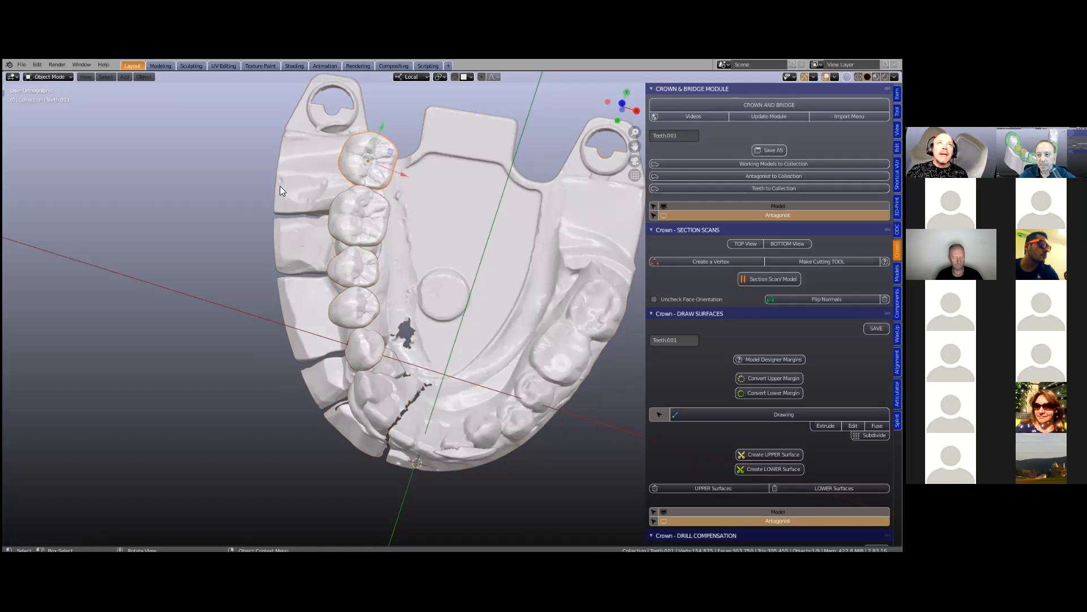
{"action": "scroll", "coordinate": [280, 186], "scroll_direction": "up", "scroll_amount": 1}
{"action": "scroll", "coordinate": [284, 181], "scroll_direction": "up", "scroll_amount": 1}
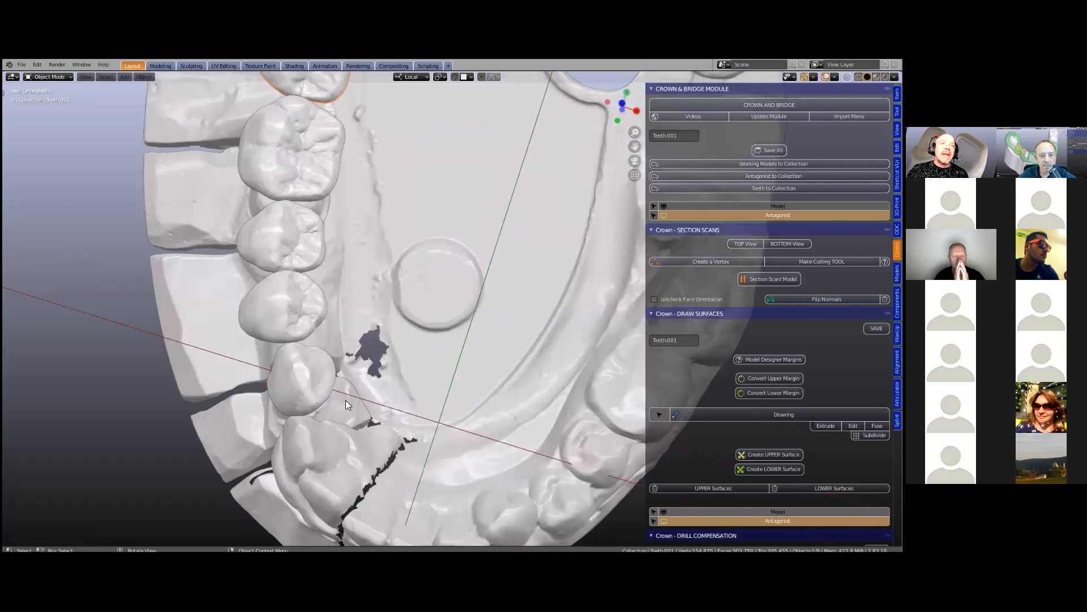
{"action": "scroll", "coordinate": [333, 374], "scroll_direction": "up", "scroll_amount": 1}
{"action": "scroll", "coordinate": [333, 351], "scroll_direction": "down", "scroll_amount": 2}
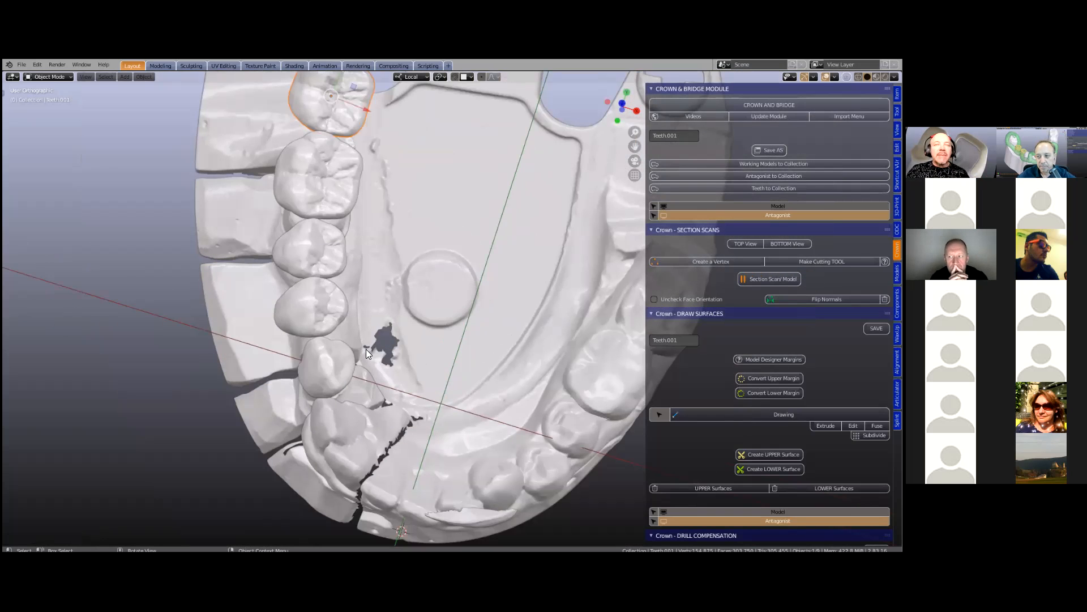
{"action": "middle_click_drag", "start_coordinate": [366, 348], "coordinate": [392, 339], "text": "shift"}
{"action": "scroll", "coordinate": [376, 306], "scroll_direction": "down", "scroll_amount": 2}
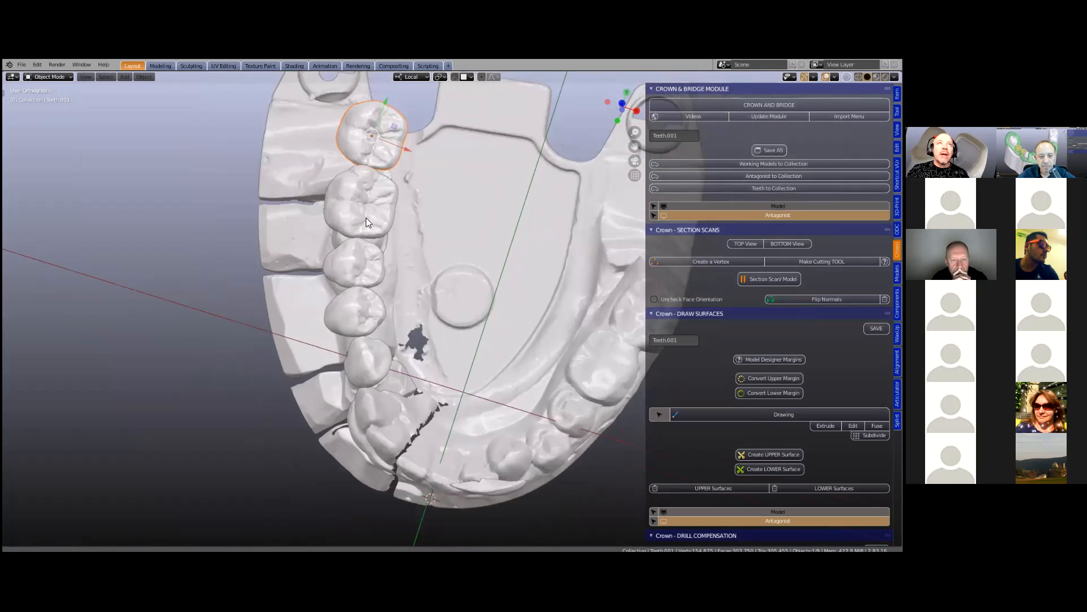
{"action": "middle_click_drag", "start_coordinate": [363, 225], "coordinate": [357, 226], "text": "shift"}
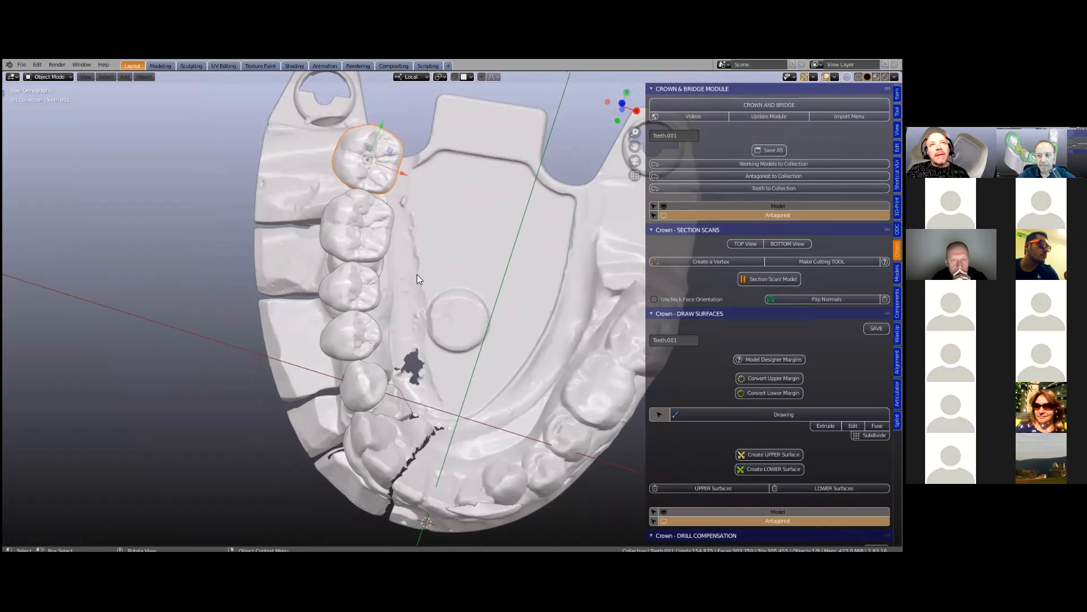
Add the other four teeth to the selected second molar and lower all five straight down onto the preparations
{"action": "middle_click_drag", "start_coordinate": [434, 250], "coordinate": [719, 262]}
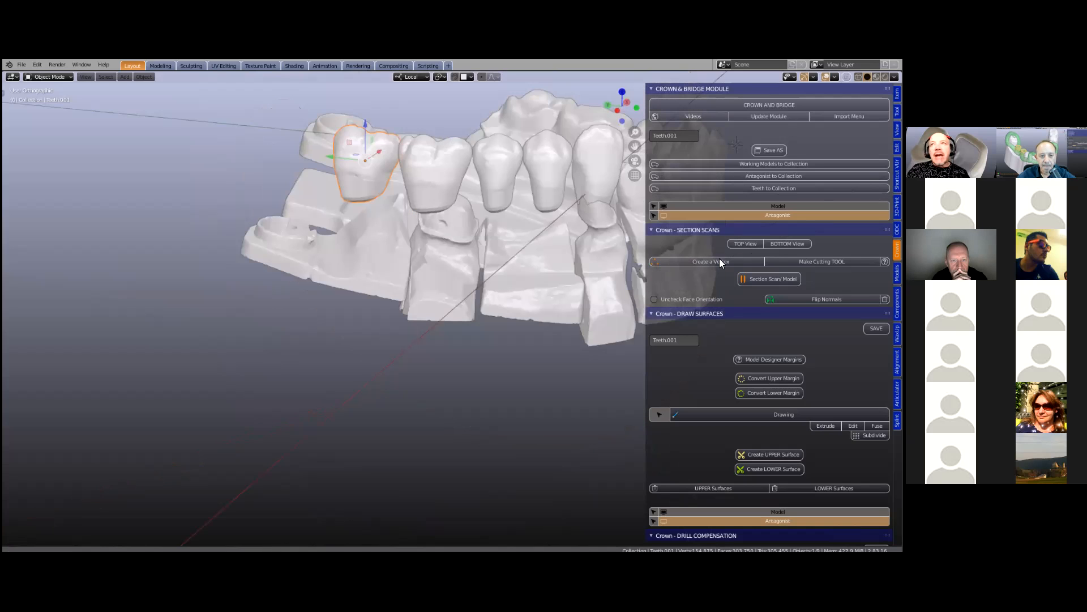
{"action": "middle_click_drag", "start_coordinate": [557, 268], "coordinate": [393, 380], "text": "shift"}
{"action": "scroll", "coordinate": [393, 379], "scroll_direction": "up", "scroll_amount": 1}
{"action": "left_click", "coordinate": [252, 261], "text": "shift"}
{"action": "left_click", "coordinate": [323, 257], "text": "shift"}
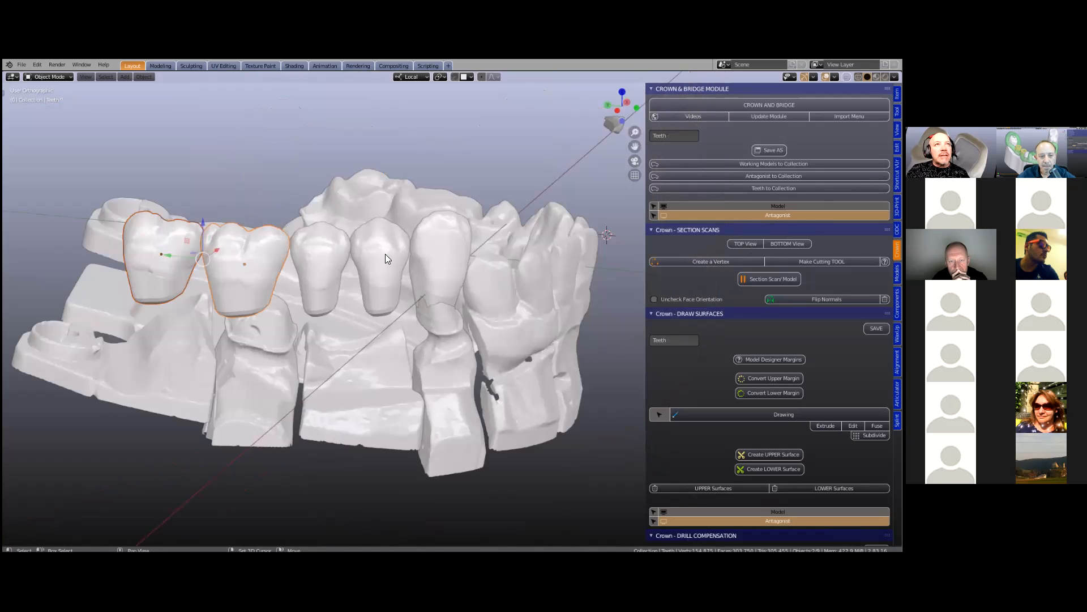
{"action": "left_click", "coordinate": [387, 254], "text": "shift"}
{"action": "left_click", "coordinate": [436, 247], "text": "shift"}
{"action": "left_click_drag", "start_coordinate": [306, 228], "coordinate": [305, 274]}
Shrink the five teeth uniformly to about 0.94 and shift them about 1.3 mm along the arch toward the front
{"action": "middle_click_drag", "start_coordinate": [309, 293], "coordinate": [522, 372]}
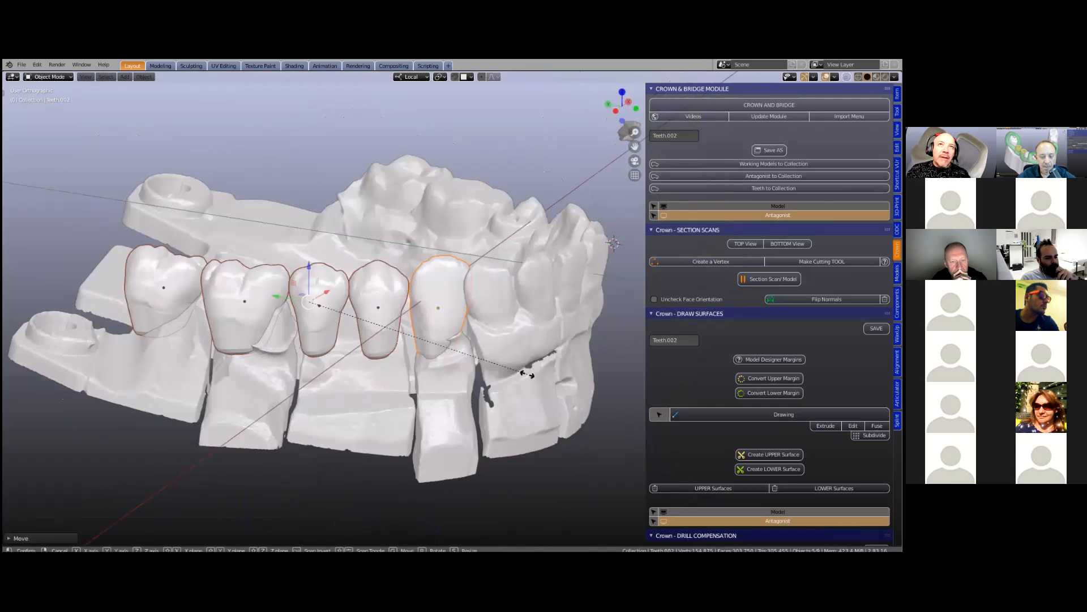
{"action": "key", "text": "s"}
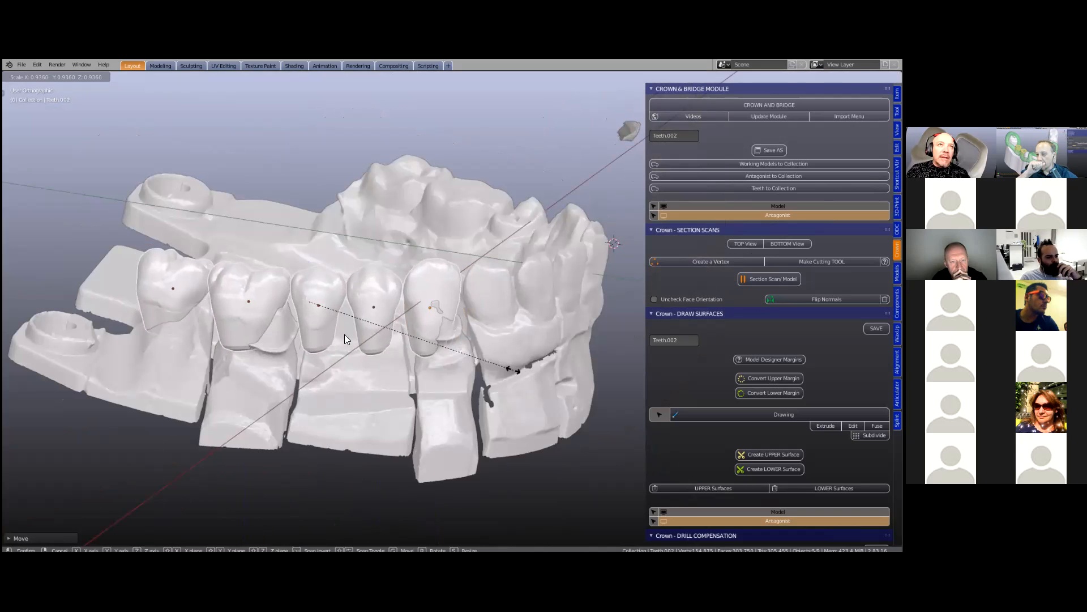
{"action": "left_click", "coordinate": [344, 334]}
{"action": "key", "text": "g"}
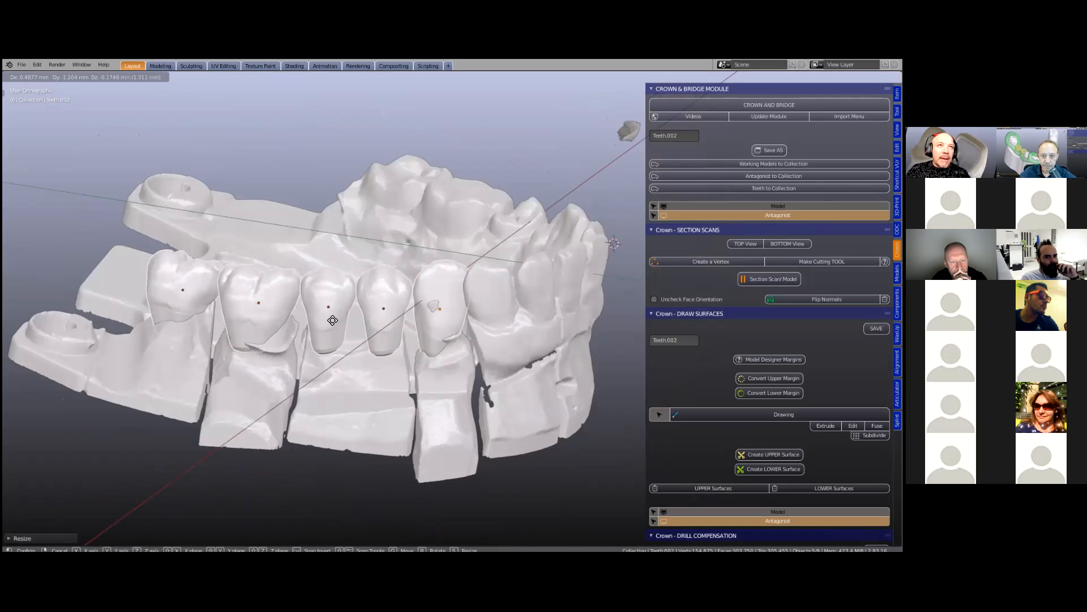
{"action": "left_click", "coordinate": [332, 318]}
{"action": "middle_click_drag", "start_coordinate": [295, 394], "coordinate": [269, 368]}
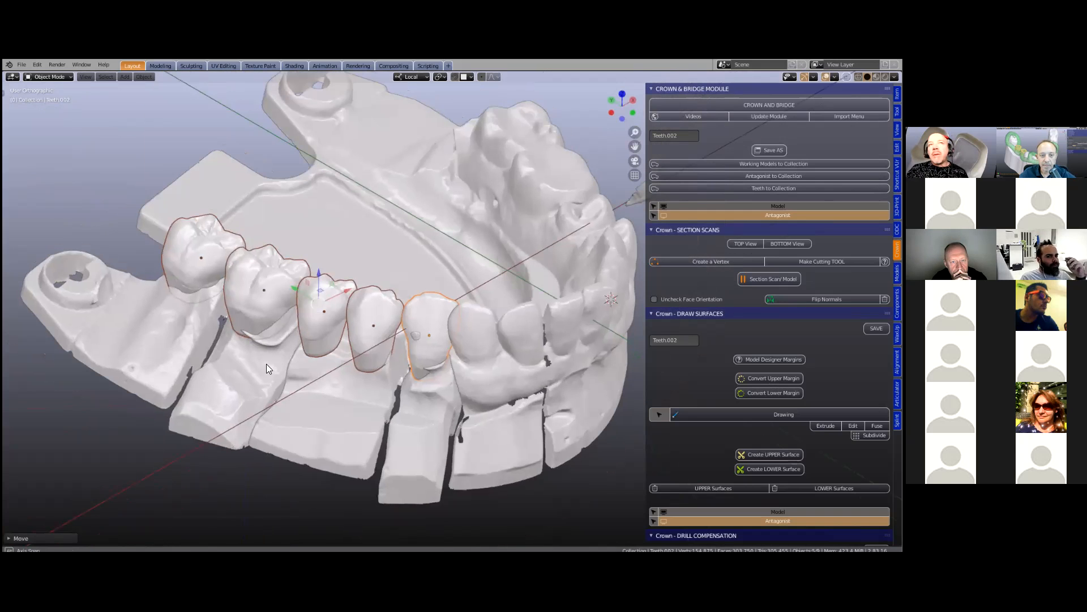
Delete the second molar from the five library teeth
{"action": "middle_click_drag", "start_coordinate": [413, 315], "coordinate": [365, 237]}
{"action": "key", "text": "x"}
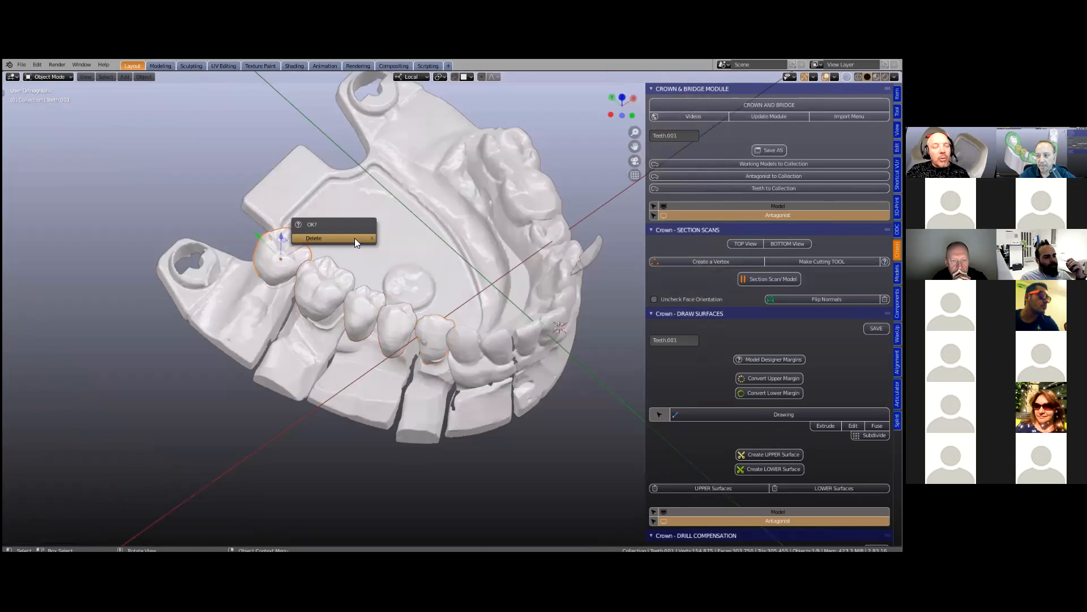
{"action": "key", "text": "Return"}
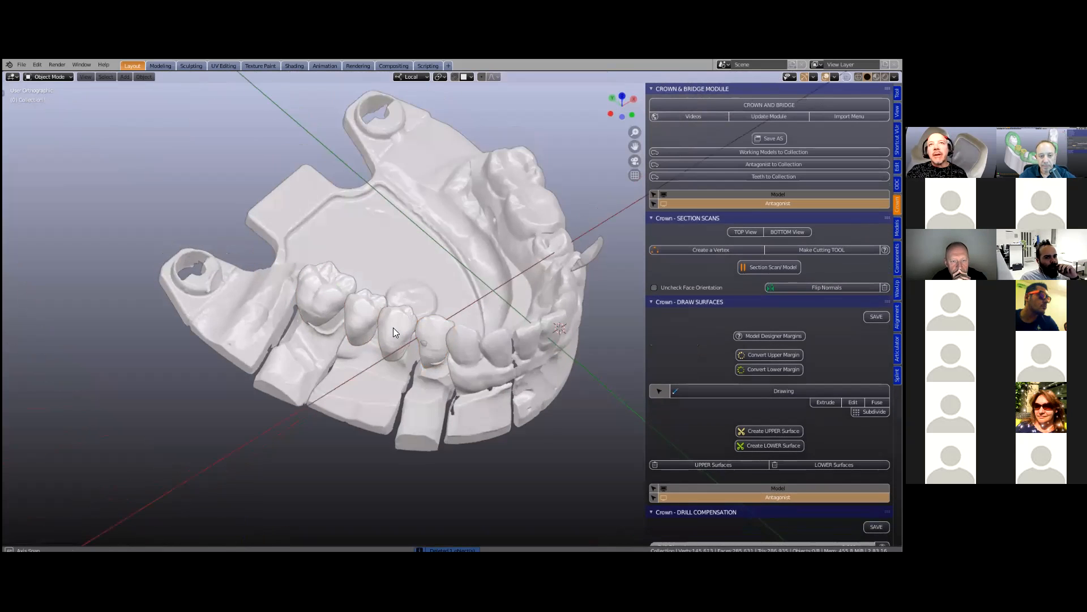
Open the prepared case file containing the lower model and the four bridge teeth already set
{"action": "middle_click_drag", "start_coordinate": [393, 327], "coordinate": [265, 332]}
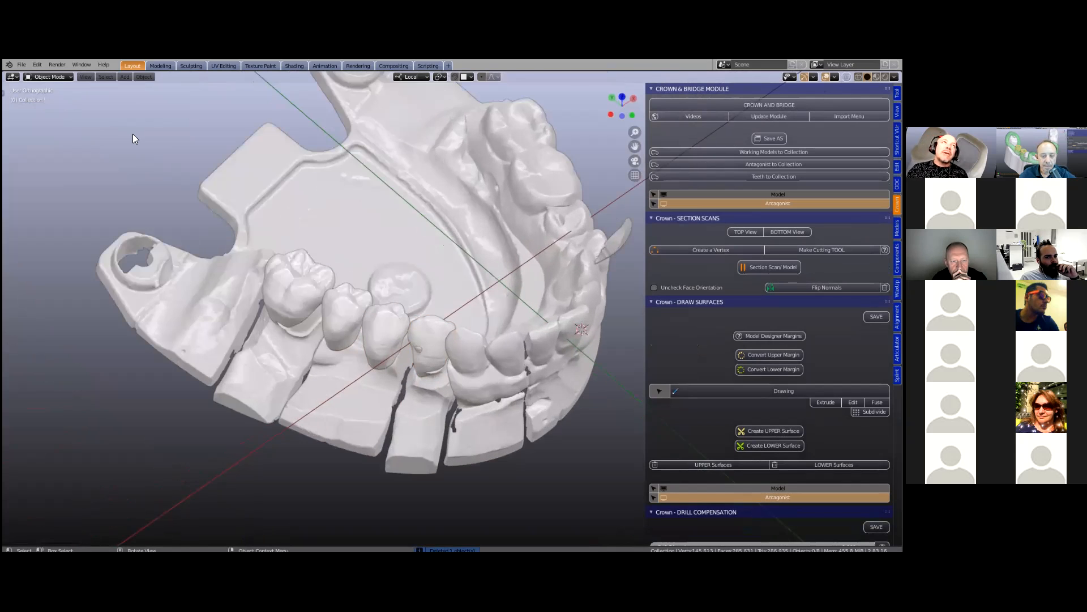
{"action": "middle_click_drag", "start_coordinate": [134, 138], "coordinate": [109, 132]}
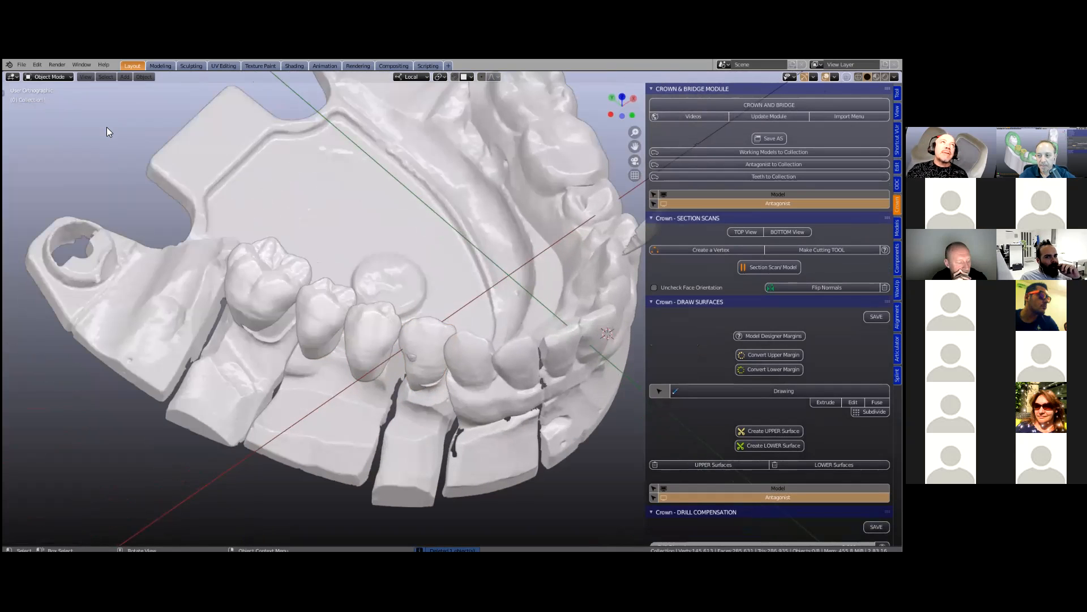
{"action": "left_click", "coordinate": [22, 66]}
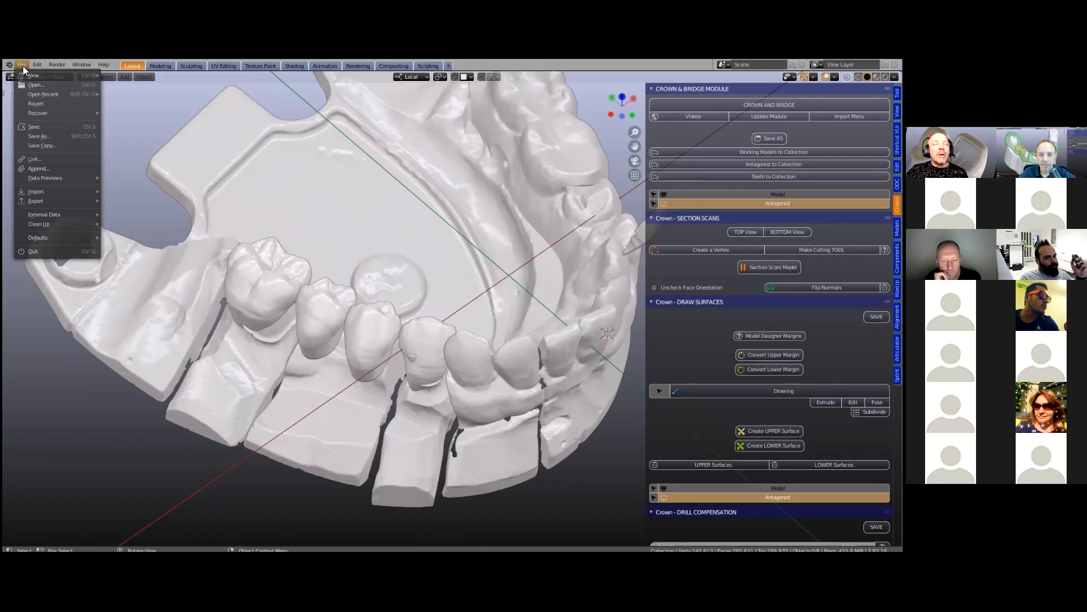
{"action": "left_click", "coordinate": [53, 87]}
{"action": "left_click", "coordinate": [466, 320]}
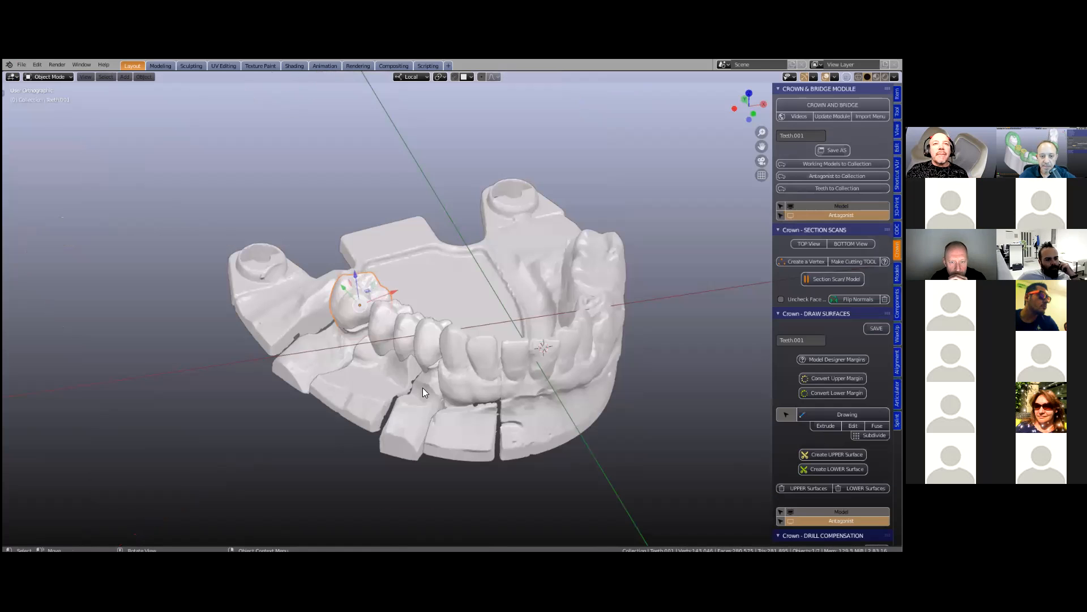
Examine from above and from the side how the four bridge teeth sit on the lower model
{"action": "key", "text": "KP_7"}
{"action": "scroll", "coordinate": [475, 329], "scroll_direction": "up", "scroll_amount": 3}
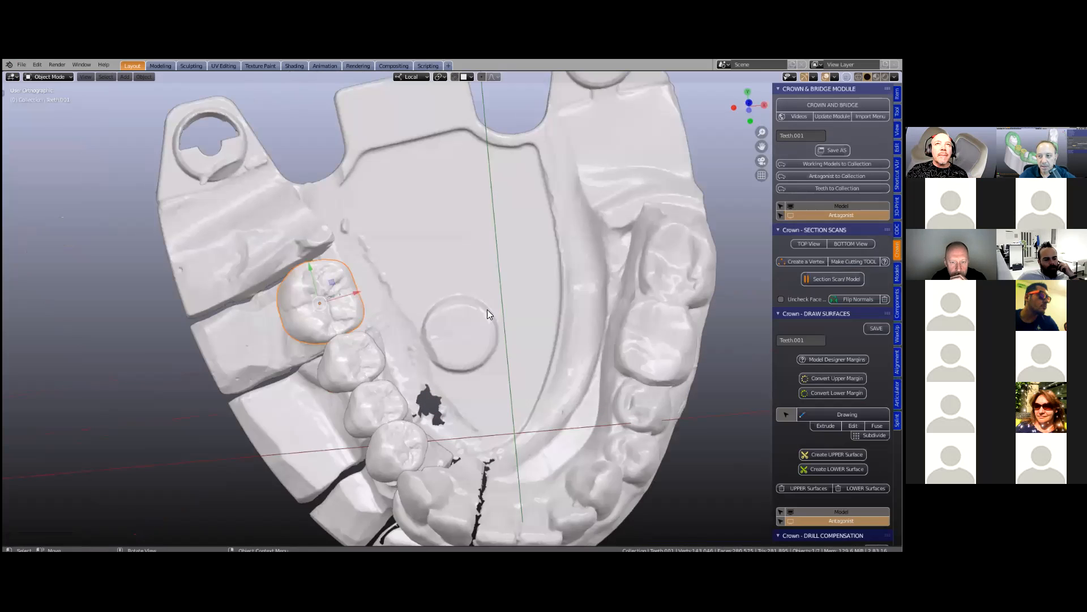
{"action": "middle_click_drag", "start_coordinate": [473, 352], "coordinate": [453, 374]}
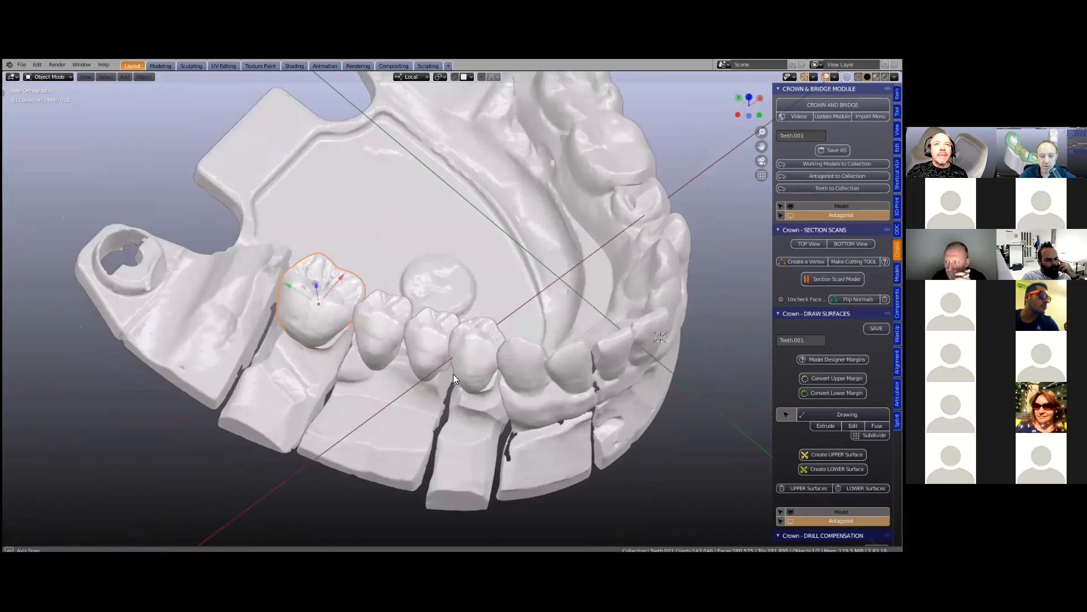
{"action": "middle_click_drag", "start_coordinate": [483, 309], "coordinate": [426, 291]}
{"action": "scroll", "coordinate": [500, 301], "scroll_direction": "up", "scroll_amount": 2}
{"action": "scroll", "coordinate": [494, 315], "scroll_direction": "down", "scroll_amount": 2}
{"action": "scroll", "coordinate": [470, 259], "scroll_direction": "up", "scroll_amount": 2}
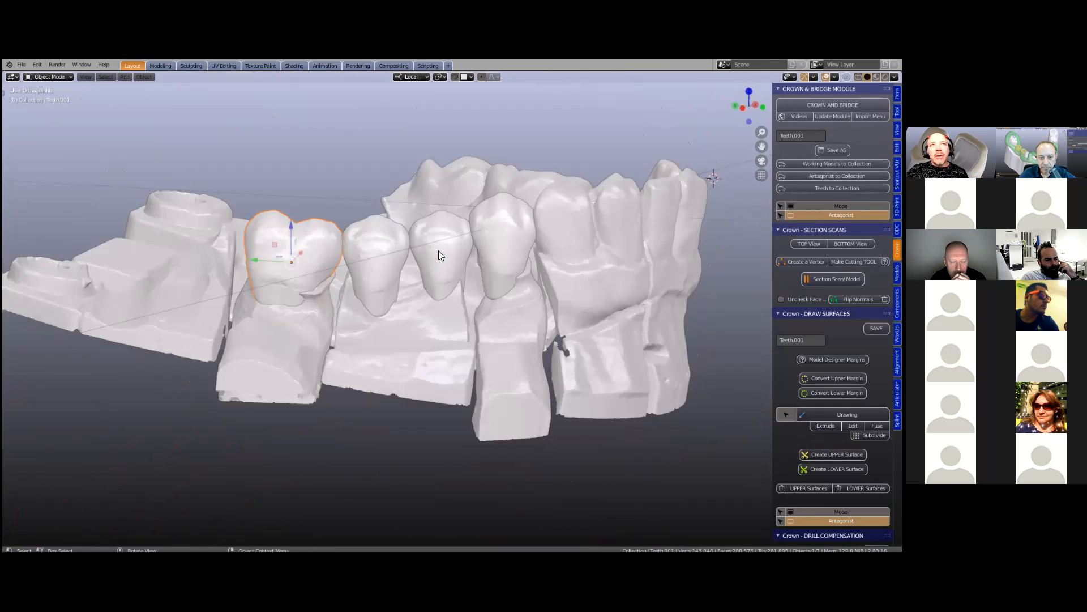
{"action": "middle_click_drag", "start_coordinate": [404, 322], "coordinate": [405, 338]}
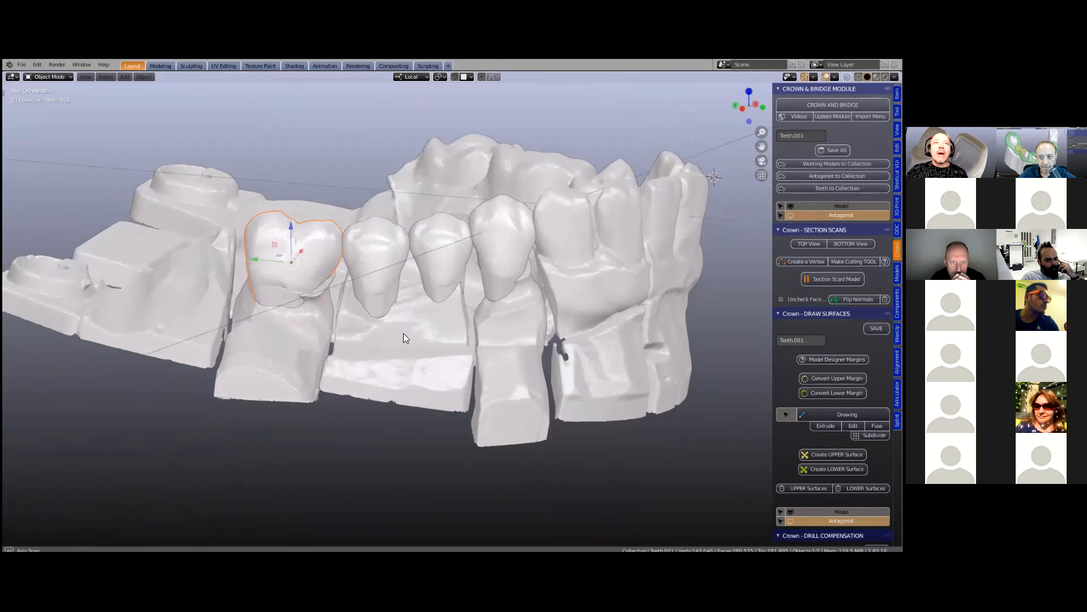
{"action": "middle_click_drag", "start_coordinate": [437, 280], "coordinate": [416, 293]}
{"action": "mouse_move", "coordinate": [524, 326]}
{"action": "middle_mouse_down"}
{"action": "mouse_move", "coordinate": [499, 327]}
{"action": "mouse_move", "coordinate": [531, 319]}
{"action": "mouse_move", "coordinate": [514, 315]}
{"action": "middle_mouse_up"}
{"action": "middle_click_drag", "start_coordinate": [397, 298], "coordinate": [381, 275]}
Select all four bridge teeth, from the first molar to the canine, and switch them to Edit Mode
{"action": "left_click", "coordinate": [385, 277], "text": "shift"}
{"action": "left_click", "coordinate": [430, 284], "text": "shift"}
{"action": "left_click", "coordinate": [468, 293], "text": "shift"}
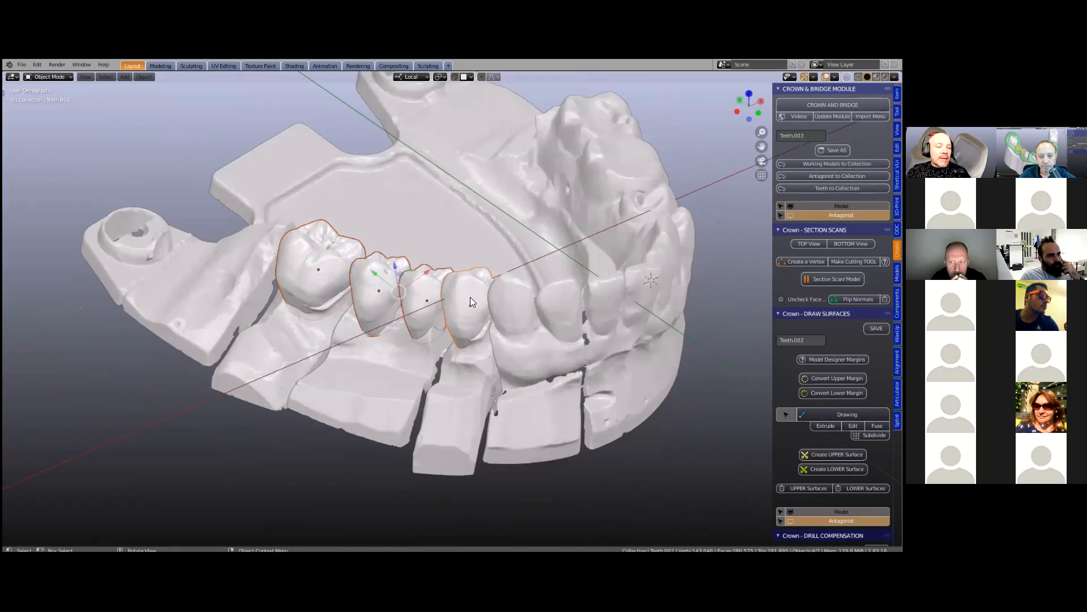
{"action": "scroll", "coordinate": [470, 296], "scroll_direction": "up", "scroll_amount": 2}
{"action": "key", "text": "Tab"}
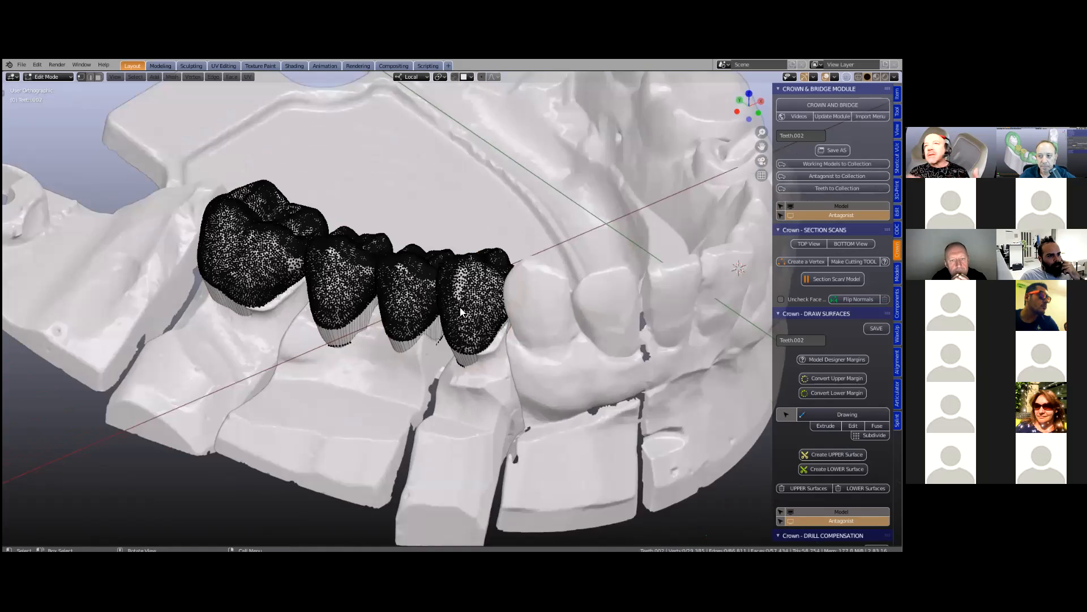
Return the four bridge teeth to Object Mode, remesh them as restorations with Teeth to Collection, and show the restorations
{"action": "scroll", "coordinate": [460, 307], "scroll_direction": "up", "scroll_amount": 3}
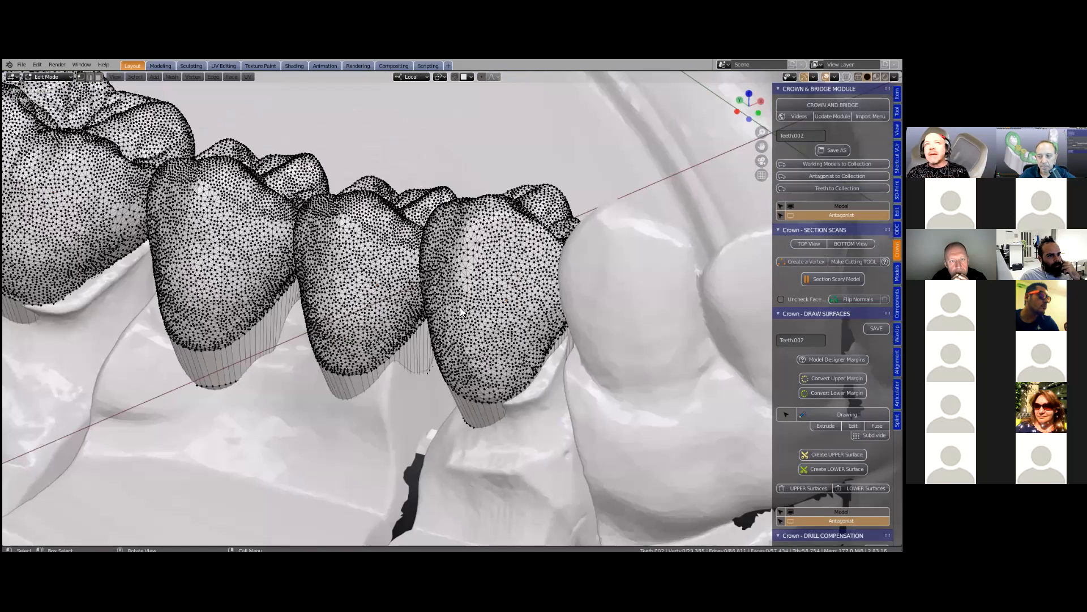
{"action": "key", "text": "Tab"}
{"action": "scroll", "coordinate": [459, 307], "scroll_direction": "down", "scroll_amount": 5}
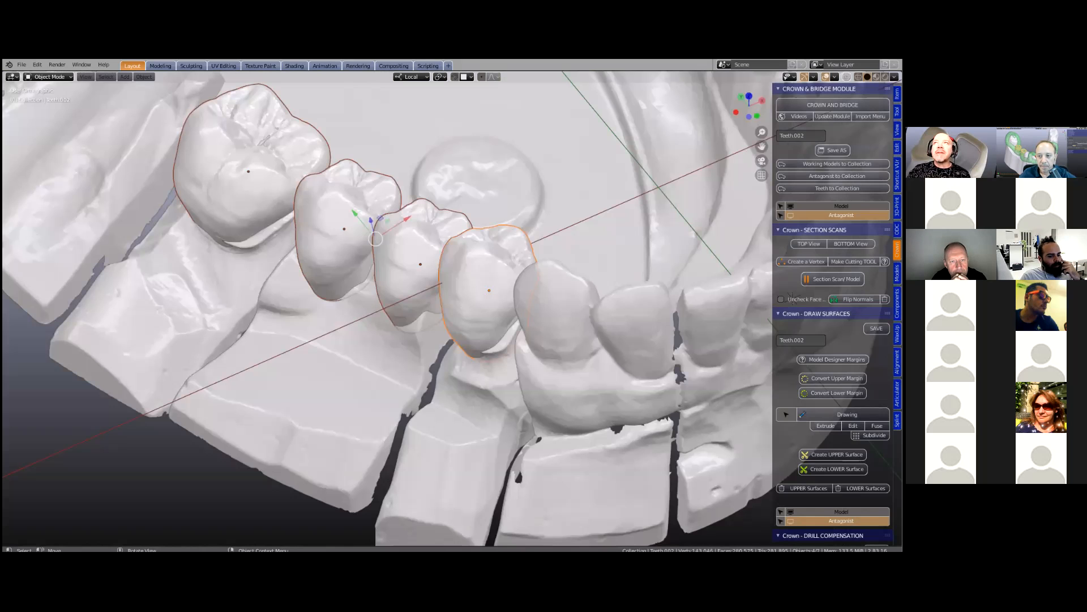
{"action": "scroll", "coordinate": [462, 300], "scroll_direction": "down", "scroll_amount": 1}
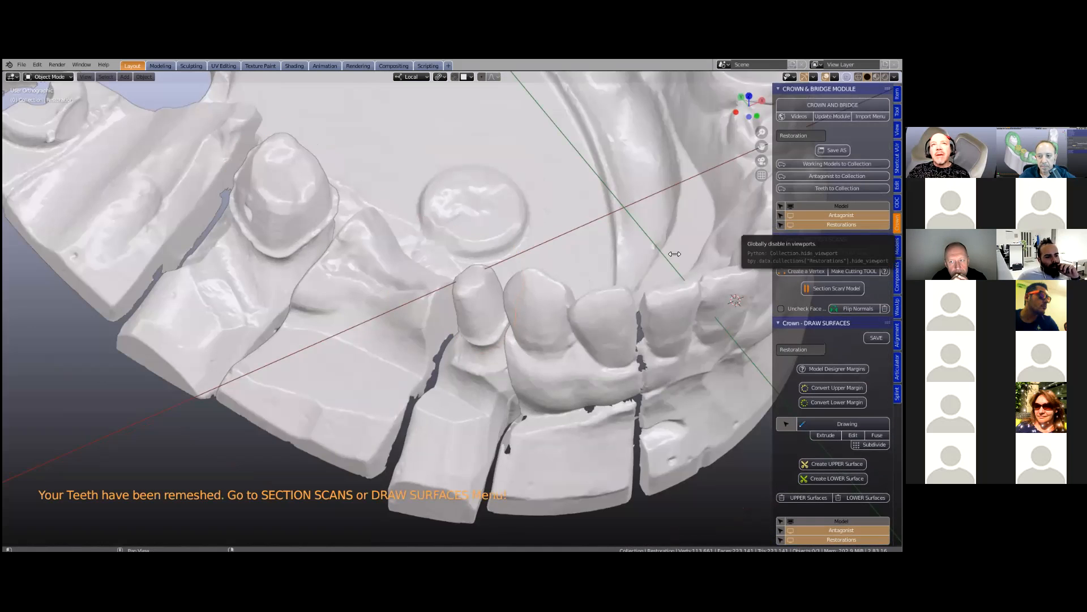
{"action": "left_click", "coordinate": [841, 224]}
{"action": "middle_click_drag", "start_coordinate": [494, 264], "coordinate": [494, 288]}
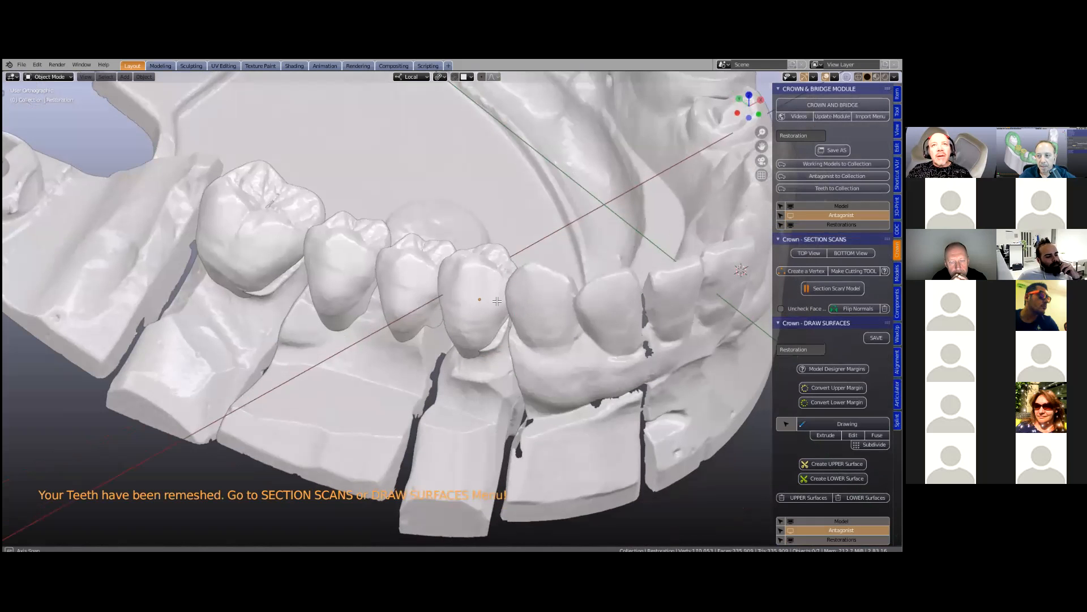
Examine the remeshed canine restoration's mesh density in Edit Mode and return it to Object Mode
{"action": "left_click", "coordinate": [493, 288]}
{"action": "scroll", "coordinate": [494, 288], "scroll_direction": "up", "scroll_amount": 3}
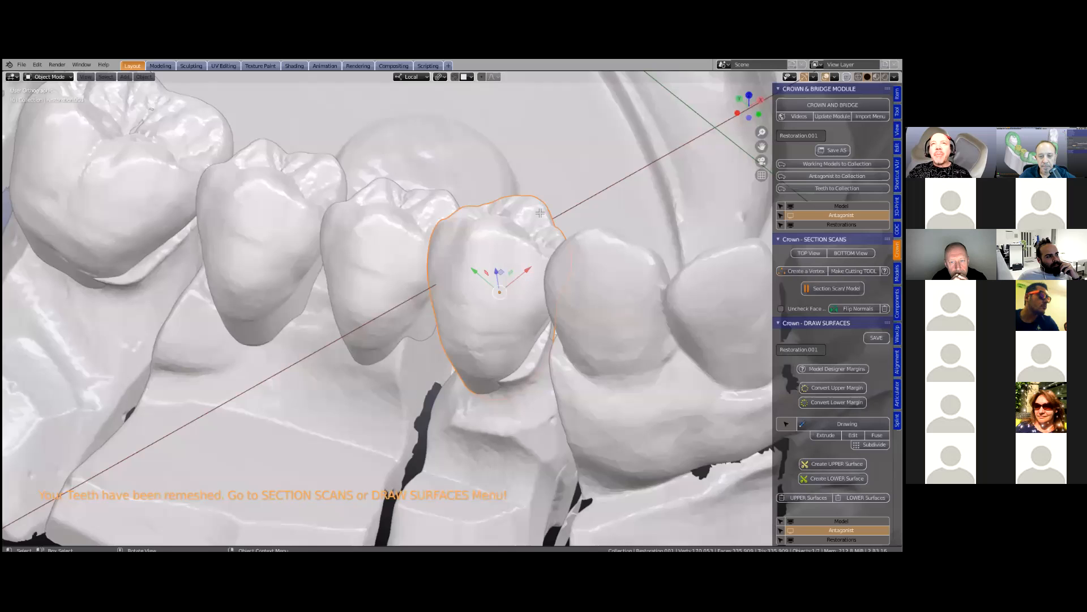
{"action": "key", "text": "Tab"}
{"action": "middle_click_drag", "start_coordinate": [482, 322], "coordinate": [487, 314]}
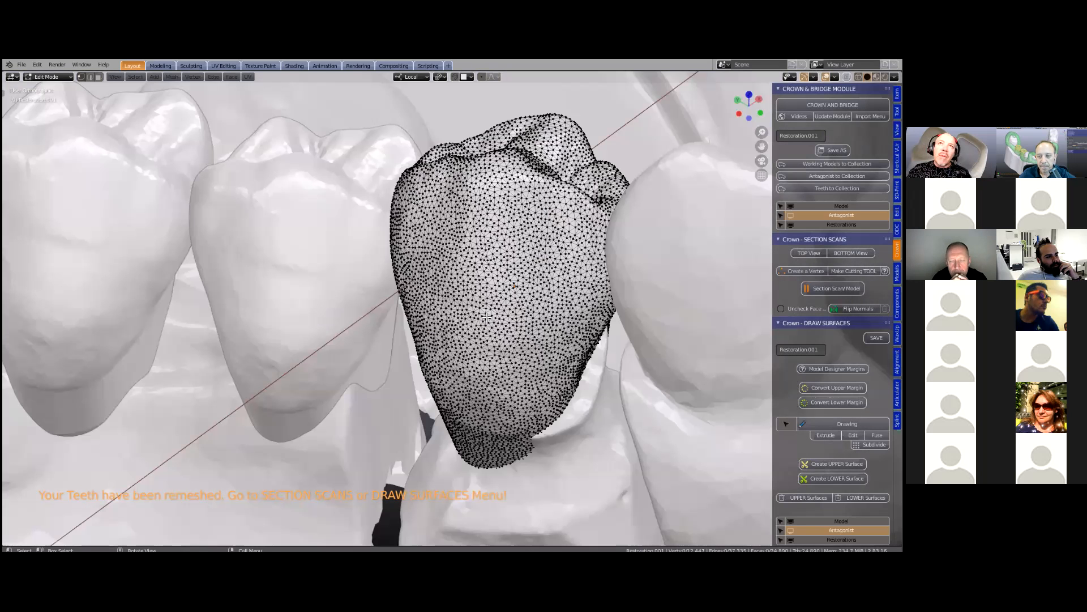
{"action": "scroll", "coordinate": [487, 314], "scroll_direction": "down", "scroll_amount": 7}
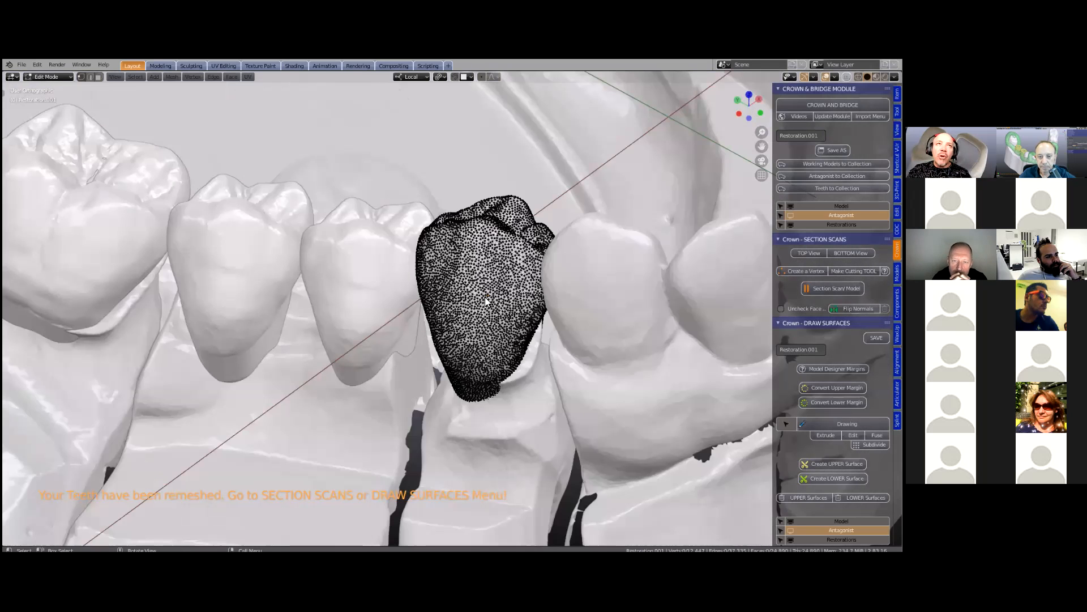
{"action": "key", "text": "Tab"}
{"action": "middle_click_drag", "start_coordinate": [482, 302], "coordinate": [556, 280]}
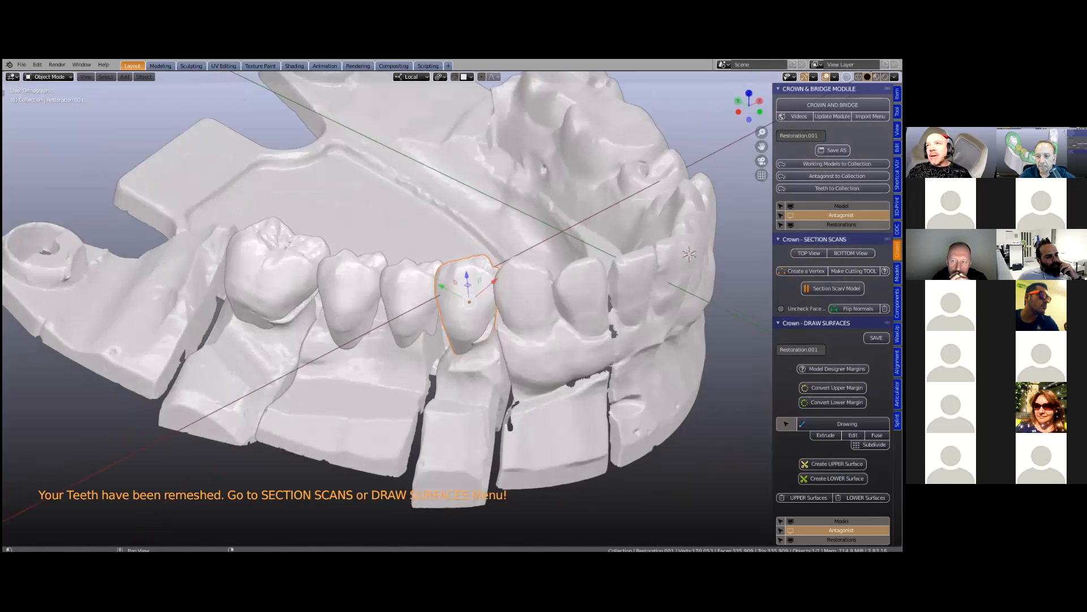
Hide the restorations, select the prepared molar die, and start Draw Surfaces drawing at a point on its margin
{"action": "left_click", "coordinate": [816, 224]}
{"action": "middle_click_drag", "start_coordinate": [299, 314], "coordinate": [437, 318]}
{"action": "scroll", "coordinate": [438, 315], "scroll_direction": "up", "scroll_amount": 3}
{"action": "scroll", "coordinate": [437, 315], "scroll_direction": "up", "scroll_amount": 3}
{"action": "left_click", "coordinate": [437, 314]}
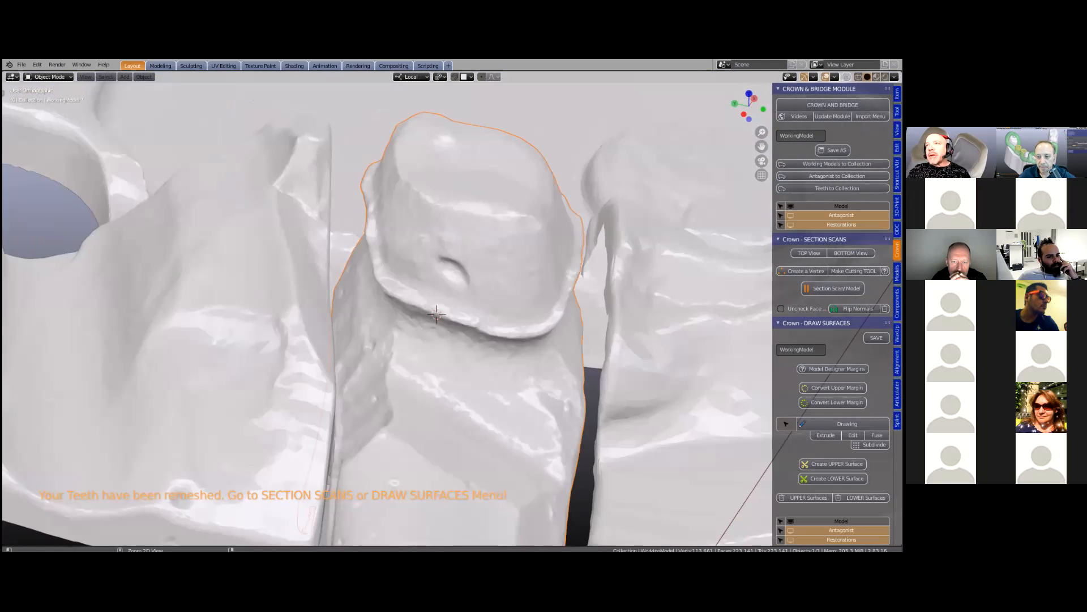
{"action": "left_click", "coordinate": [816, 322], "text": "ctrl"}
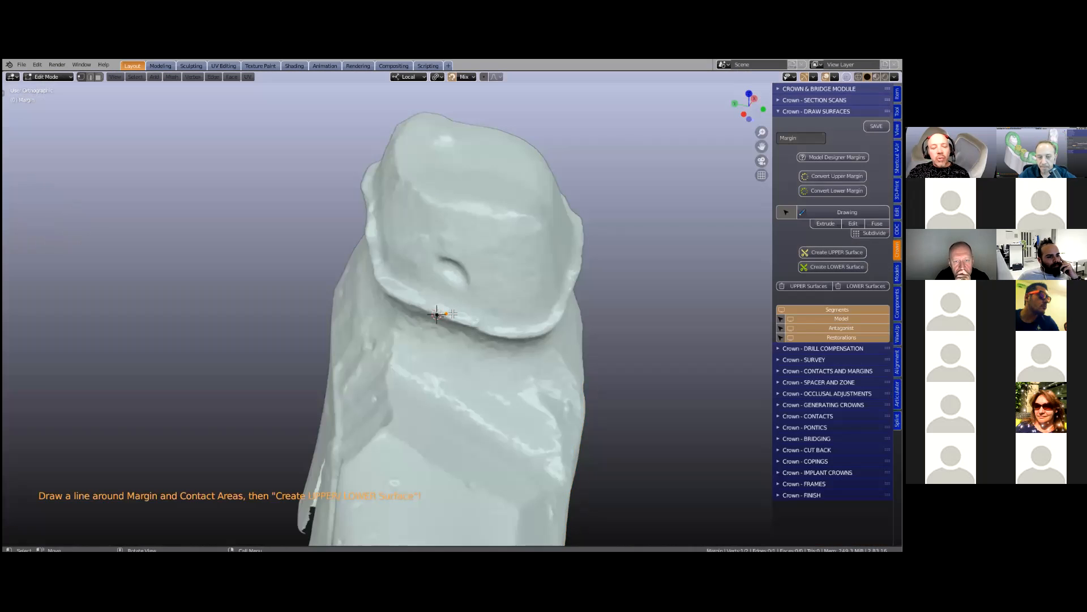
Trace the margin line point by point around the entire molar preparation, following its edge back to the starting point
{"action": "left_click", "coordinate": [453, 313]}
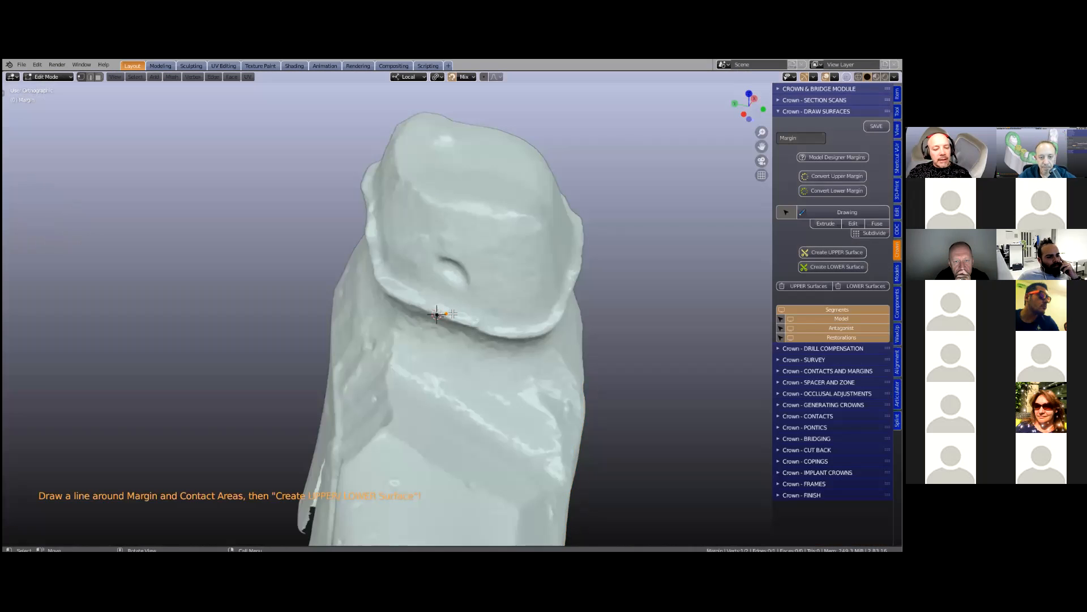
{"action": "left_click_drag", "start_coordinate": [453, 313], "coordinate": [477, 327]}
{"action": "left_click", "coordinate": [478, 327]}
{"action": "left_click", "coordinate": [496, 337]}
{"action": "left_click", "coordinate": [525, 334]}
{"action": "left_click", "coordinate": [547, 331]}
{"action": "middle_click_drag", "start_coordinate": [610, 323], "coordinate": [505, 322]}
{"action": "left_click", "coordinate": [589, 313]}
{"action": "left_click", "coordinate": [619, 300]}
{"action": "left_click", "coordinate": [645, 287]}
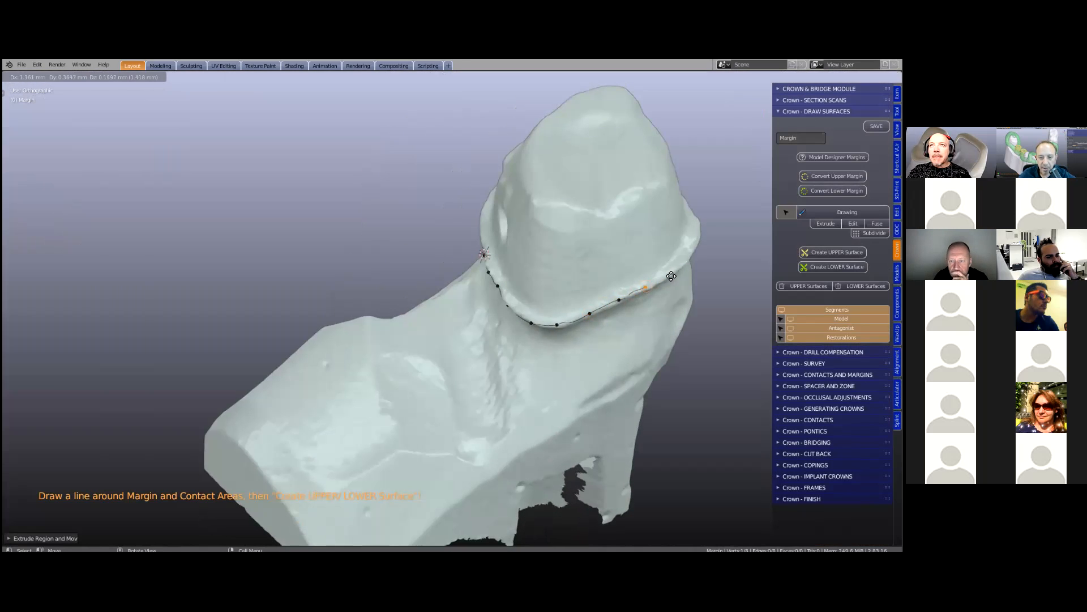
{"action": "left_click", "coordinate": [672, 274]}
{"action": "left_click", "coordinate": [680, 268]}
{"action": "left_click", "coordinate": [691, 256]}
{"action": "middle_click_drag", "start_coordinate": [691, 257], "coordinate": [339, 302]}
{"action": "scroll", "coordinate": [339, 302], "scroll_direction": "up", "scroll_amount": 1}
{"action": "key", "text": "e"}
{"action": "left_click", "coordinate": [344, 300]}
{"action": "key", "text": "e"}
{"action": "left_click", "coordinate": [367, 300]}
{"action": "key", "text": "e"}
{"action": "left_click", "coordinate": [389, 295]}
{"action": "key", "text": "e"}
{"action": "left_click", "coordinate": [414, 290]}
{"action": "key", "text": "e"}
{"action": "left_click", "coordinate": [442, 280]}
{"action": "key", "text": "e"}
{"action": "left_click", "coordinate": [457, 272]}
{"action": "key", "text": "e"}
{"action": "left_click", "coordinate": [485, 261]}
{"action": "key", "text": "e"}
{"action": "left_click", "coordinate": [507, 250]}
{"action": "middle_click_drag", "start_coordinate": [546, 276], "coordinate": [518, 243]}
{"action": "key", "text": "e"}
{"action": "left_click", "coordinate": [533, 253]}
{"action": "key", "text": "e"}
{"action": "left_click", "coordinate": [580, 237]}
{"action": "key", "text": "e"}
{"action": "left_click", "coordinate": [604, 225]}
{"action": "middle_click_drag", "start_coordinate": [563, 230], "coordinate": [411, 262]}
{"action": "scroll", "coordinate": [407, 250], "scroll_direction": "up", "scroll_amount": 2}
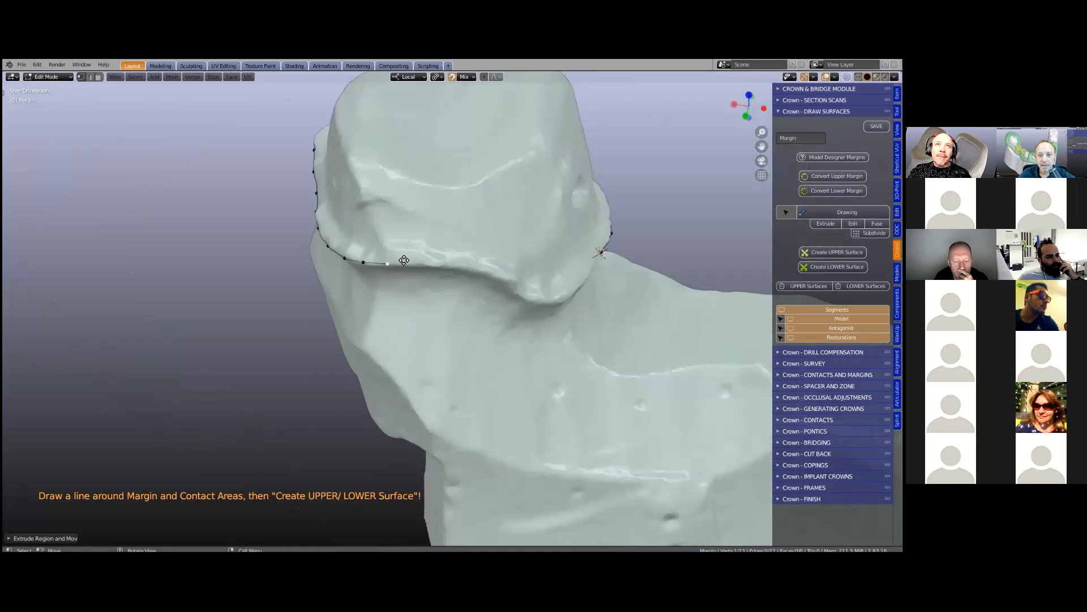
{"action": "key", "text": "e"}
{"action": "left_click", "coordinate": [426, 265]}
{"action": "key", "text": "e"}
{"action": "left_click", "coordinate": [454, 264]}
{"action": "key", "text": "e"}
{"action": "left_click", "coordinate": [488, 274]}
{"action": "key", "text": "e"}
{"action": "left_click", "coordinate": [509, 282]}
{"action": "key", "text": "e"}
{"action": "left_click", "coordinate": [524, 290]}
{"action": "key", "text": "e"}
{"action": "left_click", "coordinate": [538, 300]}
{"action": "middle_click_drag", "start_coordinate": [516, 303], "coordinate": [360, 306]}
{"action": "key", "text": "e"}
{"action": "left_click", "coordinate": [359, 305]}
{"action": "key", "text": "e"}
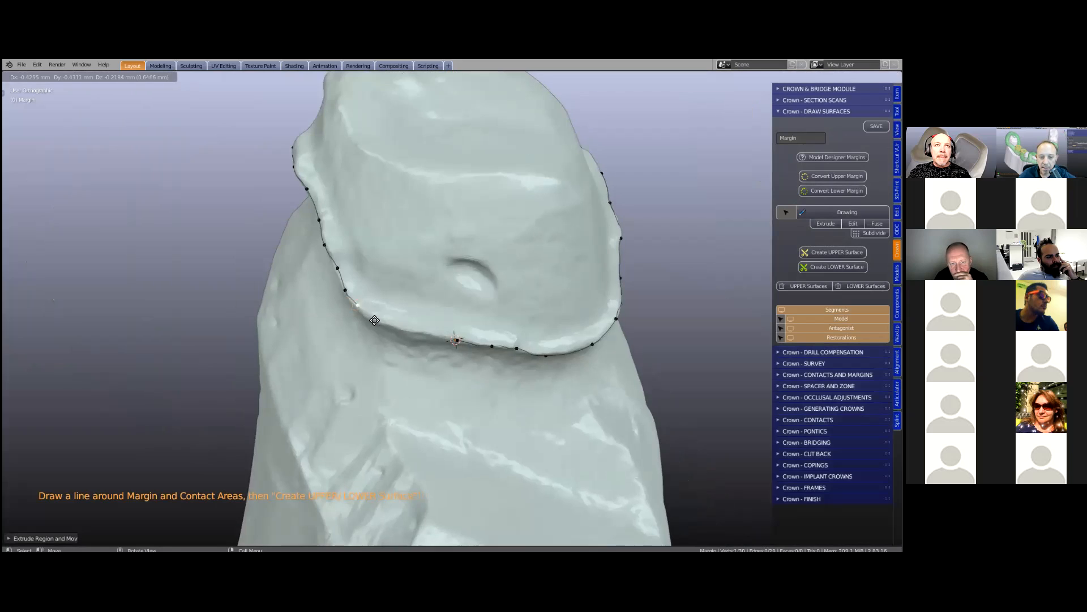
{"action": "left_click", "coordinate": [375, 319]}
{"action": "key", "text": "e"}
{"action": "left_click", "coordinate": [399, 326]}
{"action": "key", "text": "e"}
{"action": "left_click", "coordinate": [427, 331]}
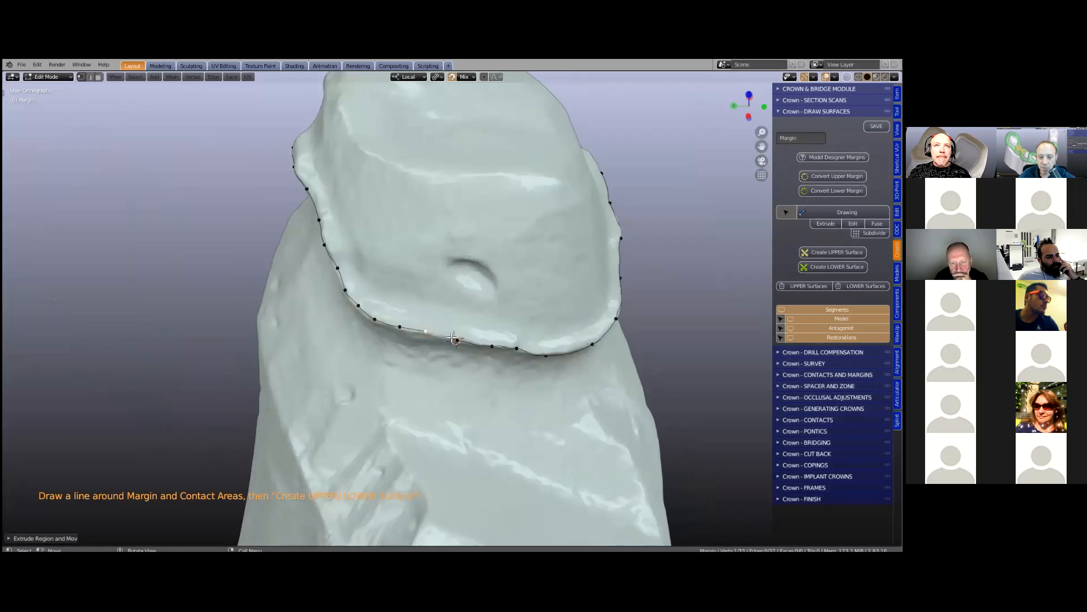
Join the last and first points to close the molar margin line, and adjust the margin point beside the junction
{"action": "left_click", "coordinate": [457, 340], "text": "shift"}
{"action": "mouse_move", "coordinate": [491, 346]}
{"action": "left_mouse_down"}
{"action": "mouse_move", "coordinate": [481, 342]}
{"action": "mouse_move", "coordinate": [511, 348]}
{"action": "mouse_move", "coordinate": [480, 344]}
{"action": "mouse_move", "coordinate": [501, 339]}
{"action": "left_mouse_up"}
{"action": "middle_click_drag", "start_coordinate": [500, 339], "coordinate": [535, 308]}
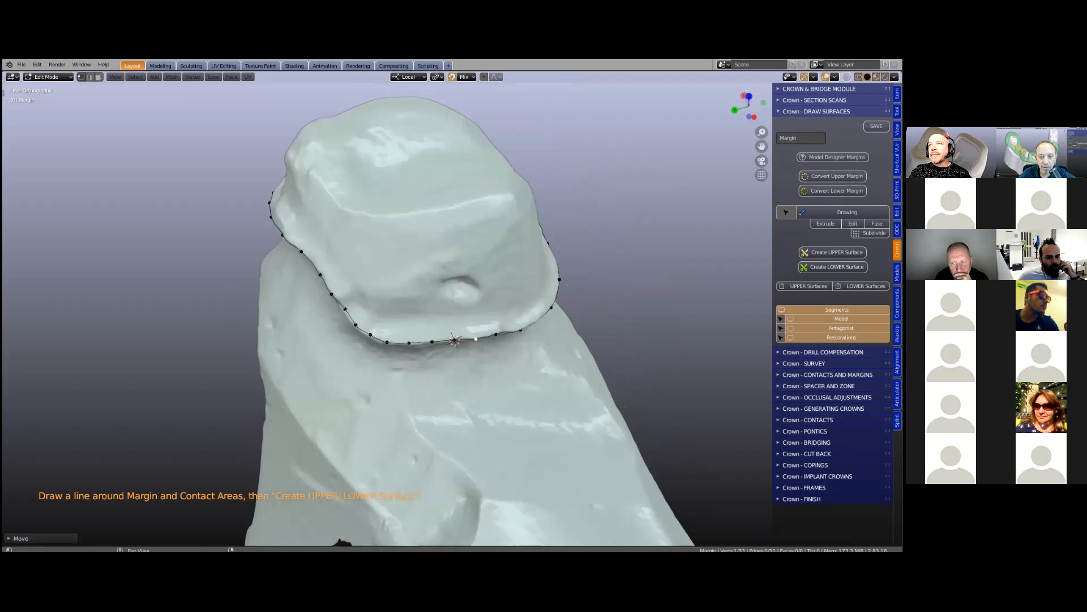
Create the LOWER surface from the closed molar margin line and inspect it from above
{"action": "left_click", "coordinate": [833, 267]}
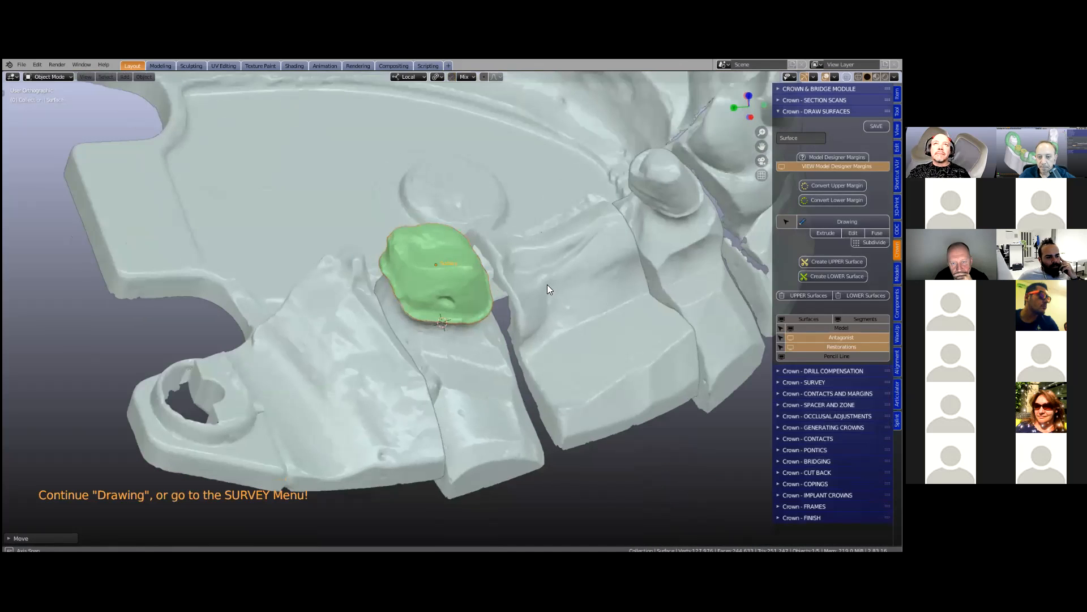
{"action": "middle_click_drag", "start_coordinate": [547, 284], "coordinate": [441, 269]}
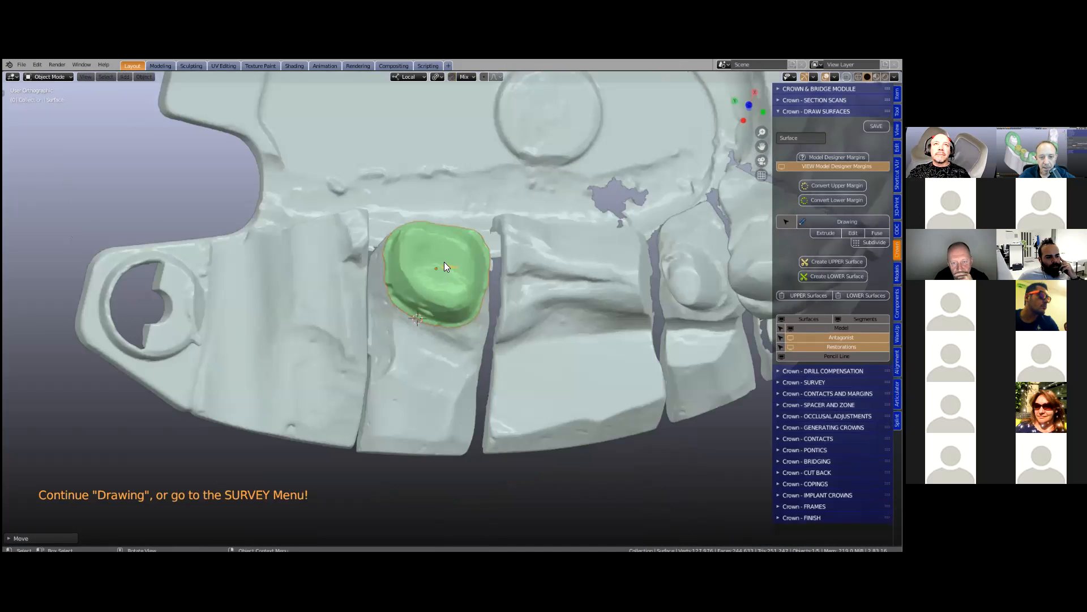
{"action": "scroll", "coordinate": [444, 265], "scroll_direction": "up", "scroll_amount": 3}
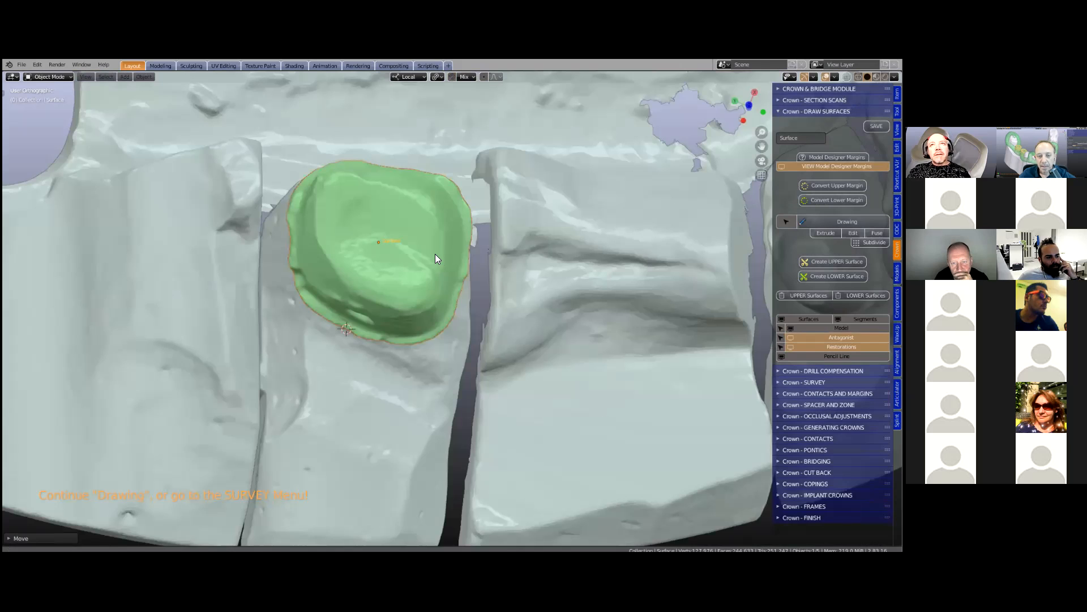
{"action": "scroll", "coordinate": [435, 254], "scroll_direction": "down", "scroll_amount": 1}
In the working model's mesh, use proportional editing to extend the ridge segment's edges toward the neighbouring molar and canine dies
{"action": "left_click", "coordinate": [438, 249]}
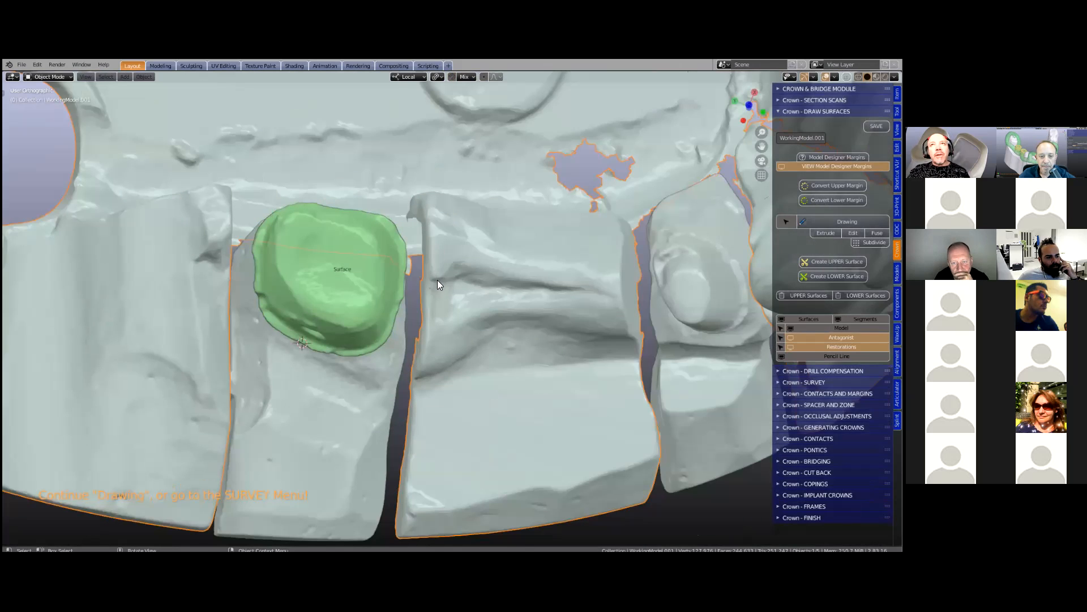
{"action": "middle_click_drag", "start_coordinate": [440, 245], "coordinate": [440, 255]}
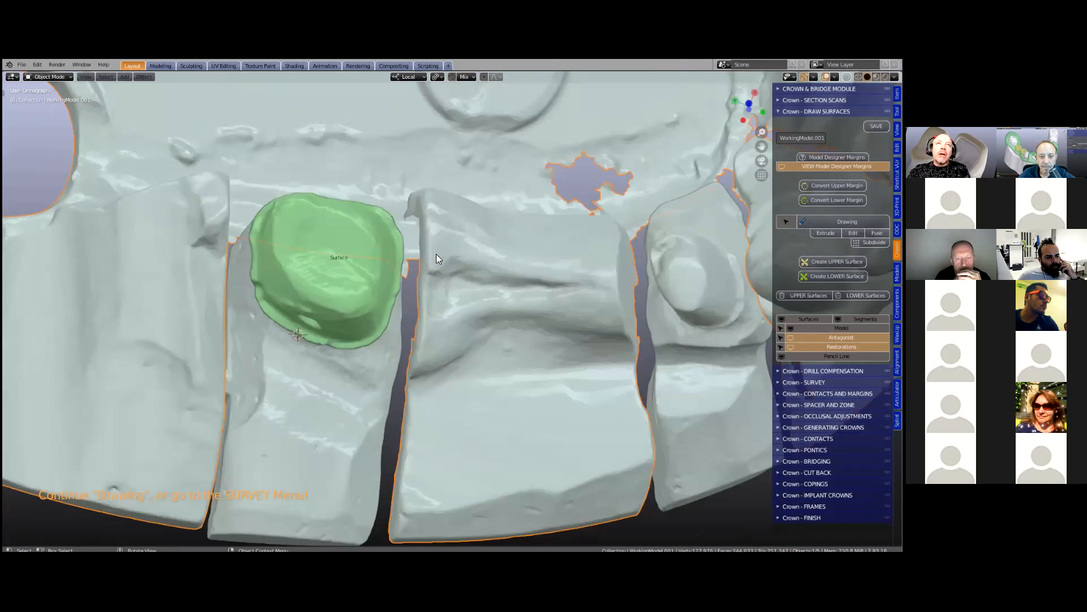
{"action": "key", "text": "KP_8"}
{"action": "key", "text": "KP_8"}
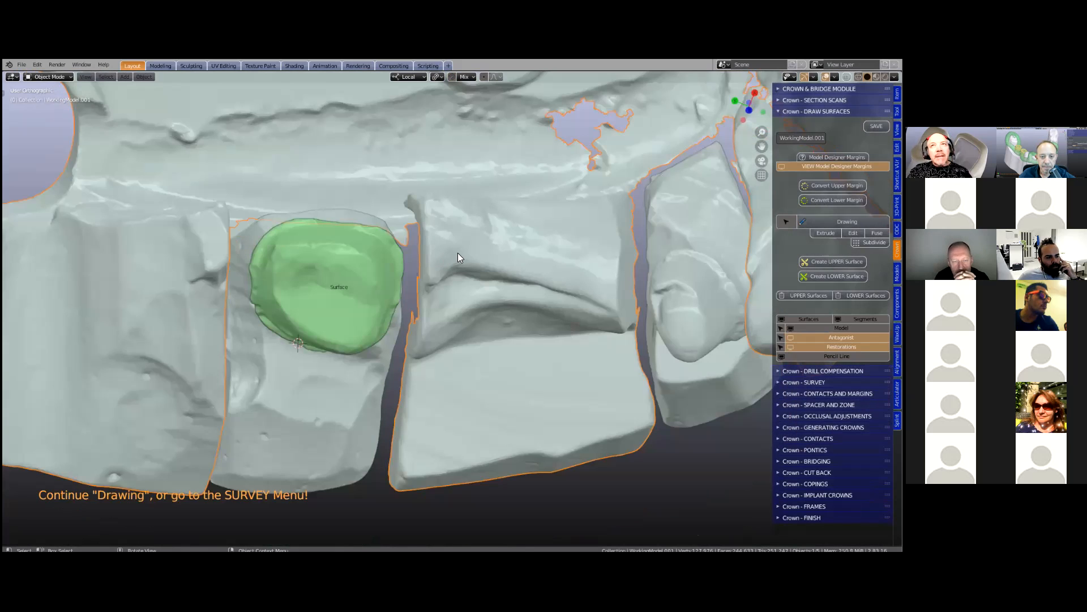
{"action": "middle_click_drag", "start_coordinate": [458, 253], "coordinate": [471, 254]}
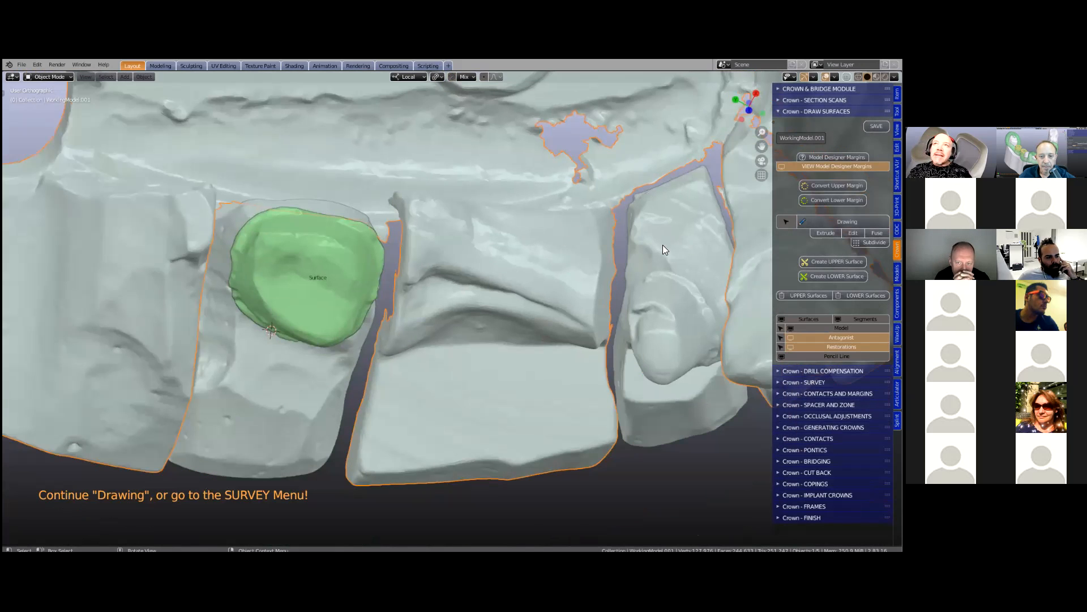
{"action": "scroll", "coordinate": [663, 212], "scroll_direction": "up", "scroll_amount": 1}
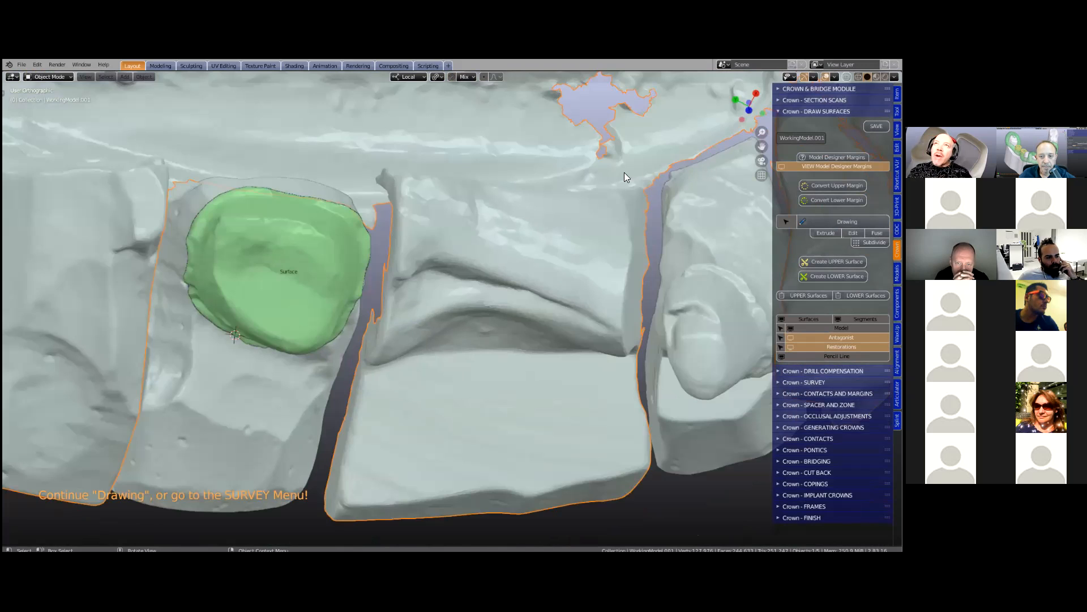
{"action": "middle_click_drag", "start_coordinate": [564, 217], "coordinate": [563, 274]}
{"action": "scroll", "coordinate": [431, 268], "scroll_direction": "down", "scroll_amount": 2}
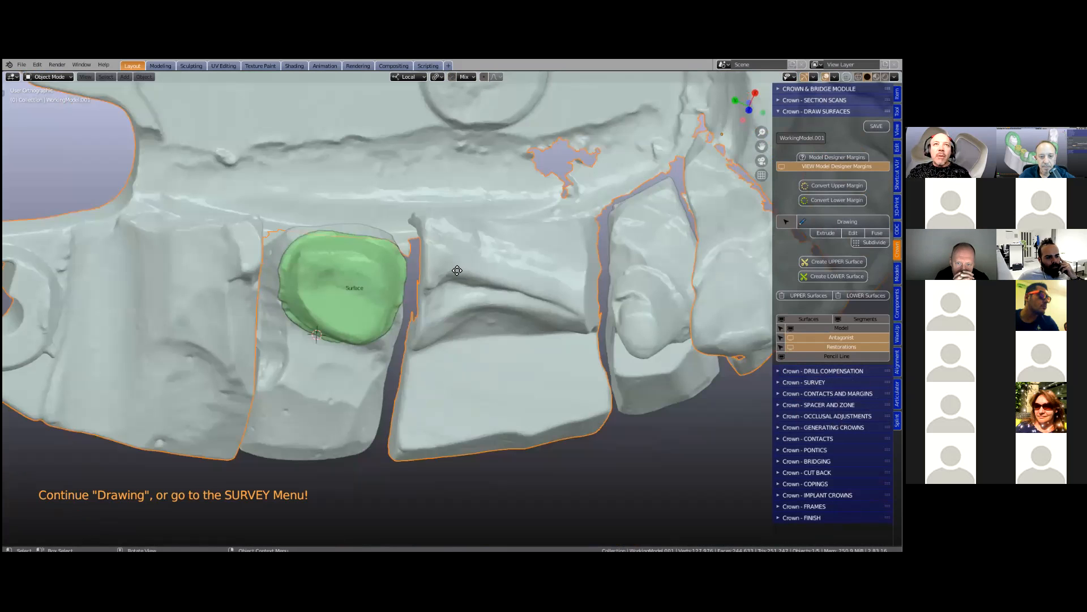
{"action": "key", "text": "Tab"}
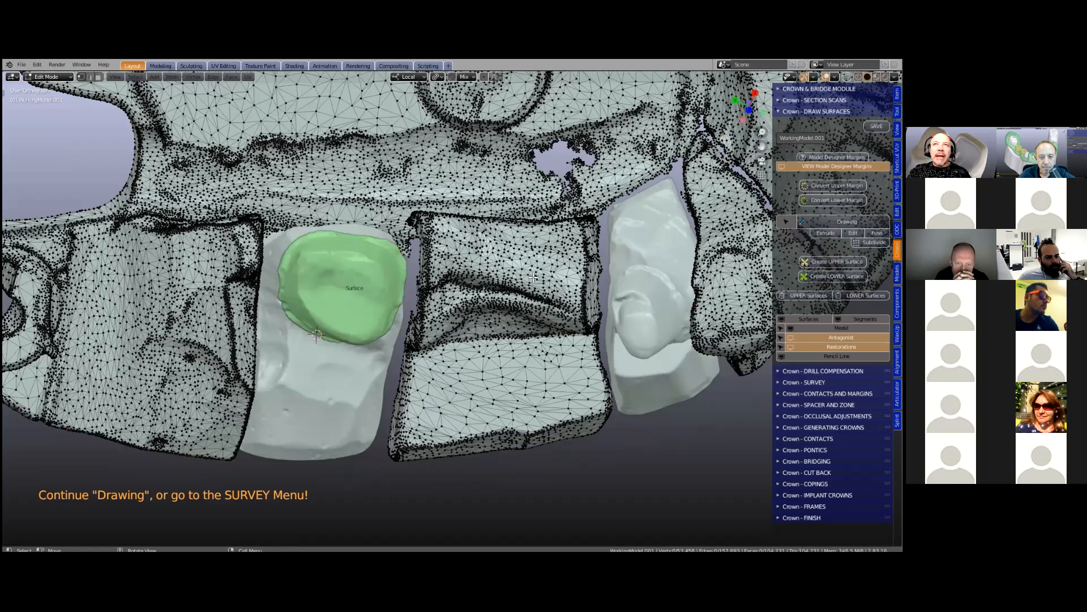
{"action": "key", "text": "g"}
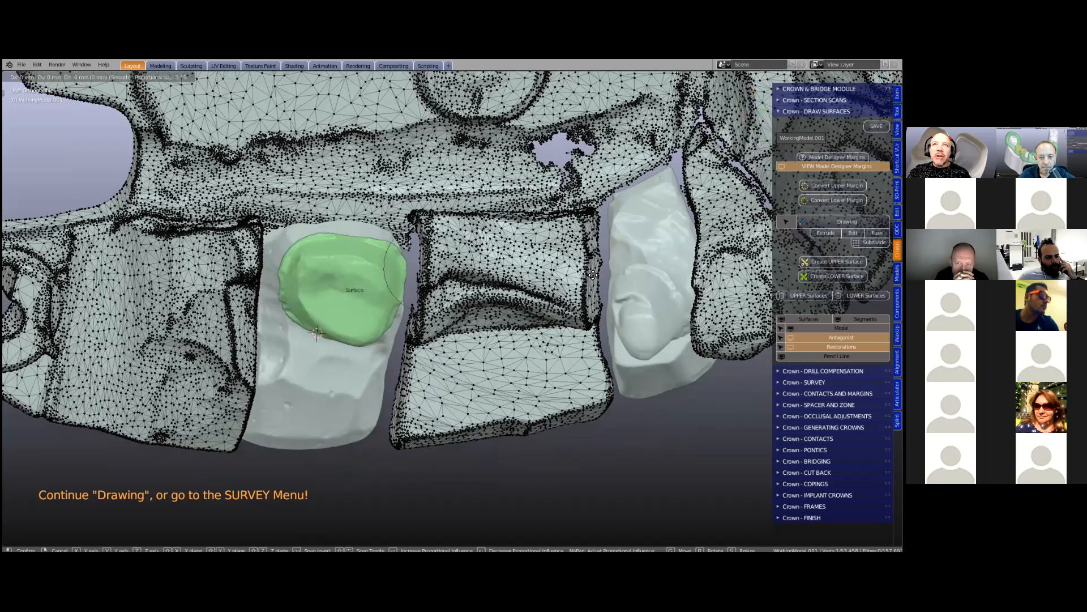
{"action": "scroll", "coordinate": [598, 274], "scroll_direction": "down", "scroll_amount": 8}
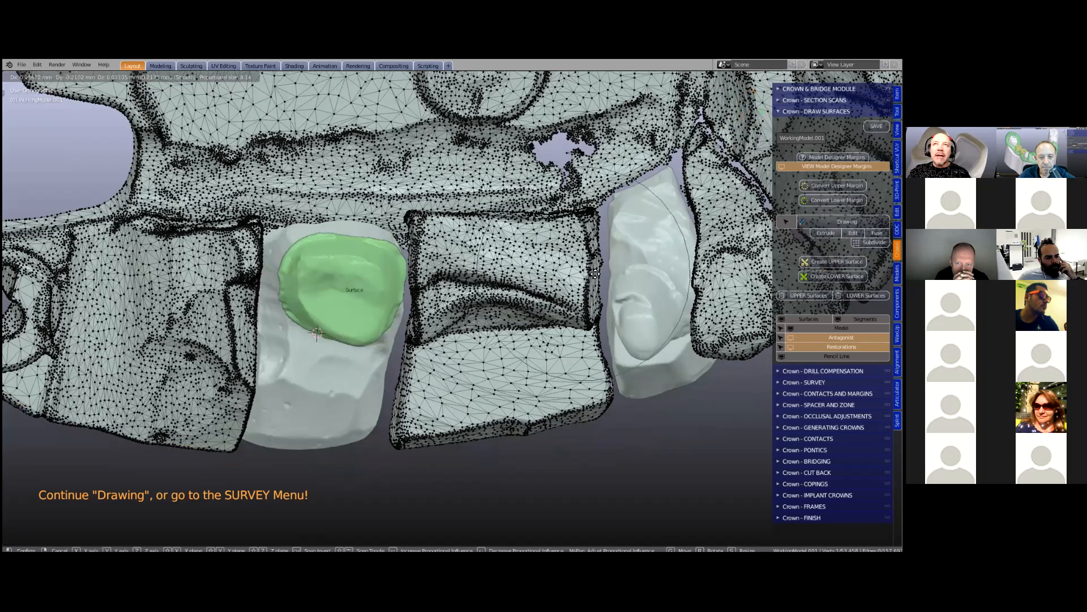
{"action": "scroll", "coordinate": [596, 272], "scroll_direction": "down", "scroll_amount": 6}
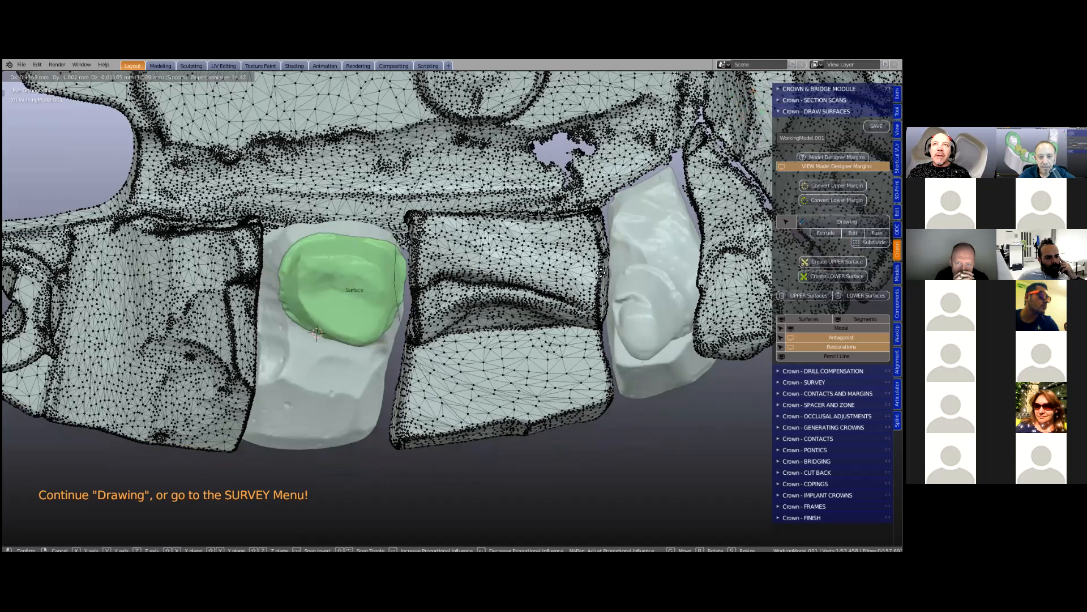
{"action": "scroll", "coordinate": [600, 272], "scroll_direction": "up", "scroll_amount": 20}
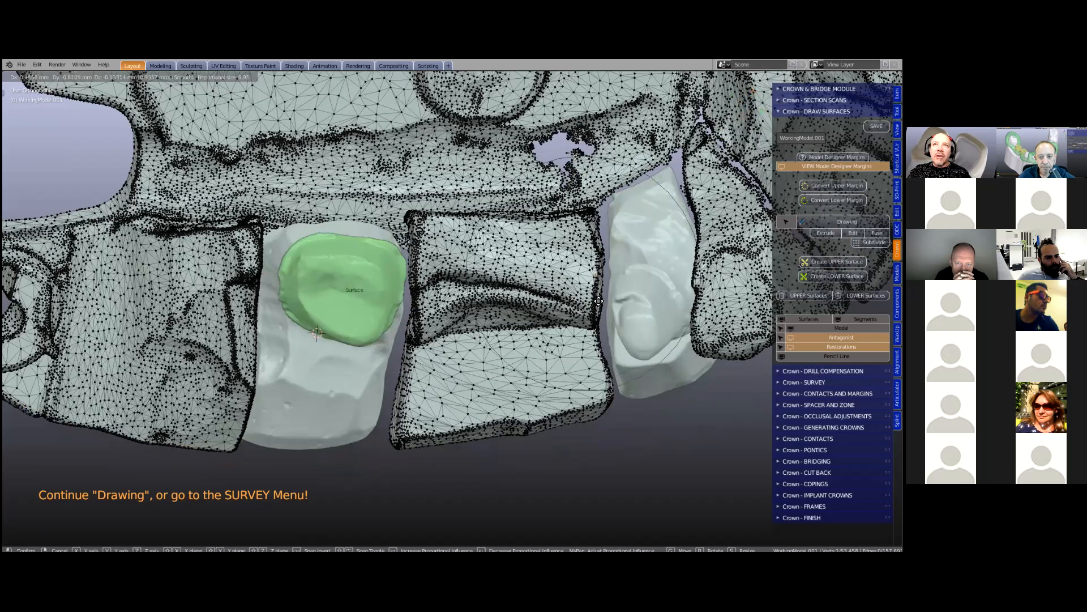
{"action": "left_click", "coordinate": [564, 239]}
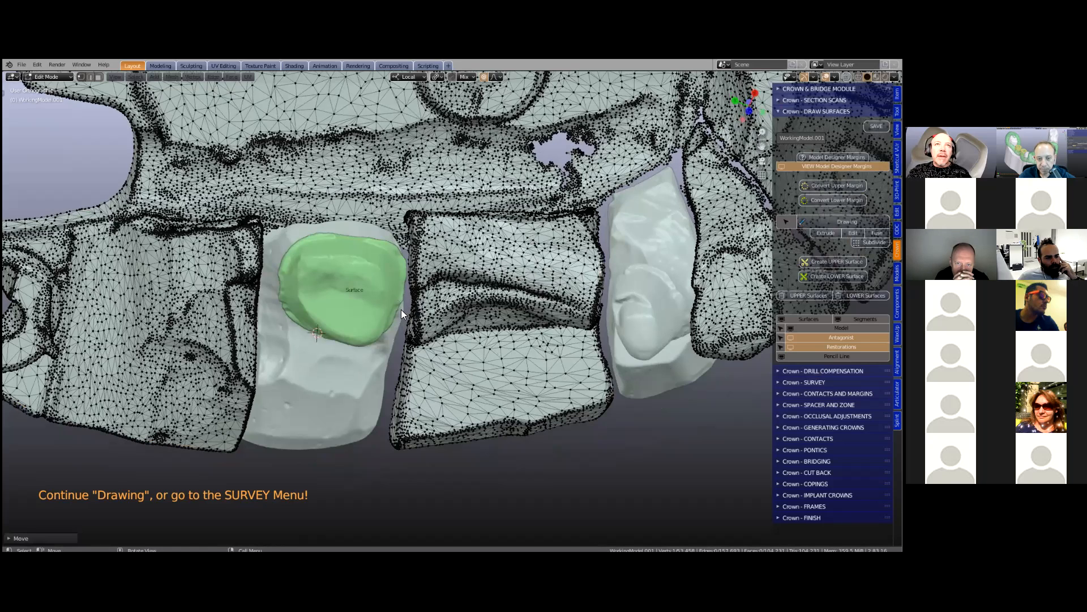
Draw a point-by-point outline around the pontic contact area on the ridge segment between the molar and canine dies
{"action": "middle_click_drag", "start_coordinate": [457, 281], "coordinate": [570, 277]}
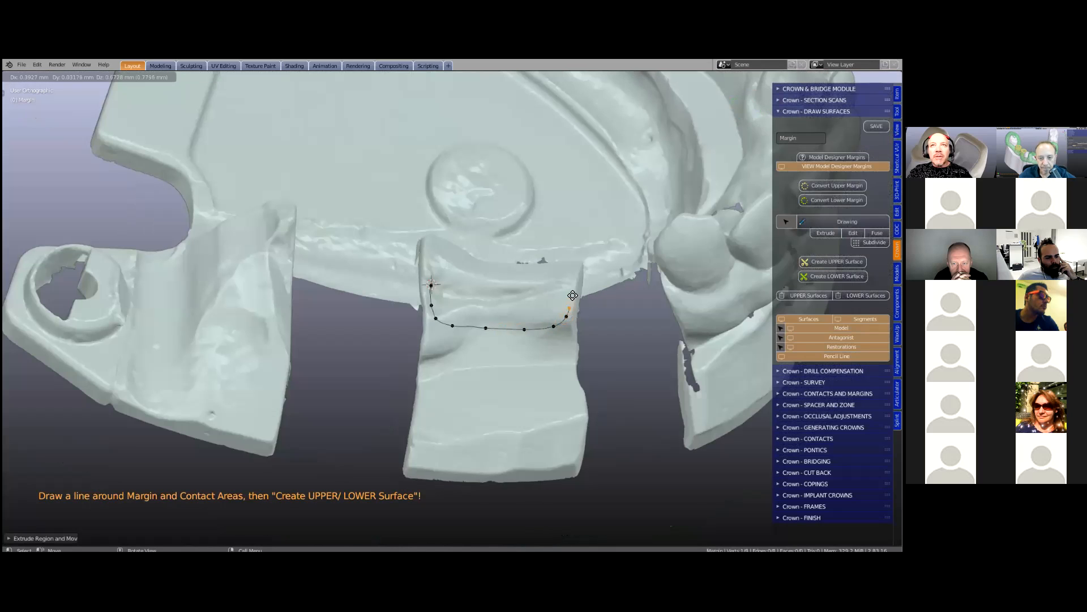
{"action": "left_click", "coordinate": [573, 295]}
{"action": "middle_click_drag", "start_coordinate": [573, 295], "coordinate": [576, 264]}
{"action": "key", "text": "e"}
{"action": "left_click", "coordinate": [575, 261]}
{"action": "key", "text": "e"}
{"action": "left_click", "coordinate": [573, 241]}
{"action": "key", "text": "e"}
{"action": "left_click", "coordinate": [564, 226]}
{"action": "key", "text": "e"}
{"action": "left_click", "coordinate": [547, 221]}
{"action": "left_click", "coordinate": [516, 219]}
{"action": "key", "text": "e"}
{"action": "left_click", "coordinate": [482, 217]}
{"action": "key", "text": "e"}
{"action": "left_click", "coordinate": [458, 213]}
{"action": "key", "text": "e"}
{"action": "left_click", "coordinate": [440, 216]}
{"action": "key", "text": "e"}
{"action": "left_click", "coordinate": [428, 249]}
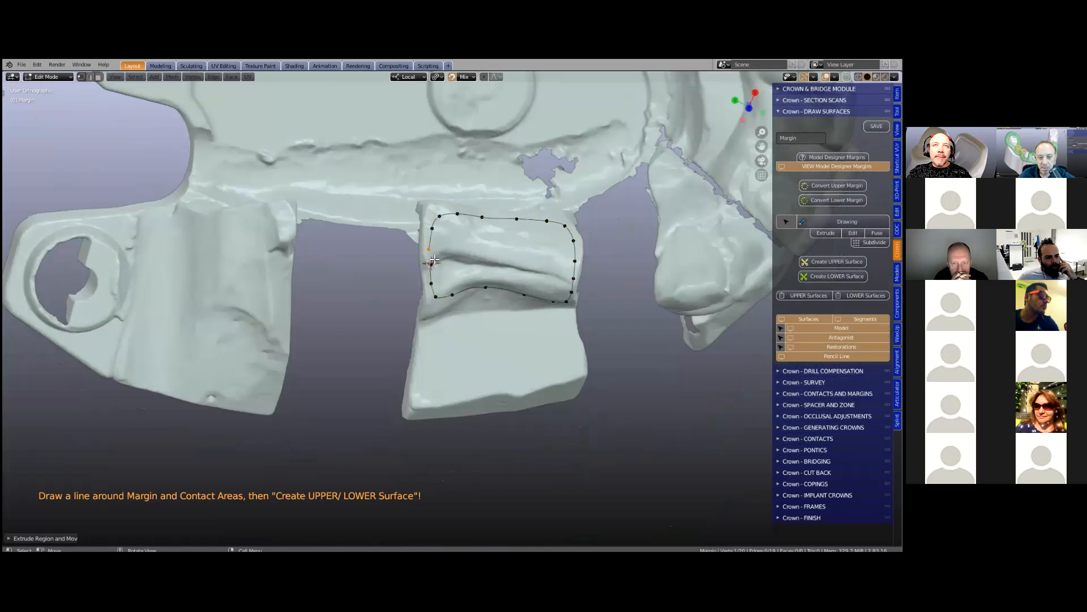
Close the pontic outline between its last and first points, and adjust the point position at the junction
{"action": "middle_click_drag", "start_coordinate": [447, 261], "coordinate": [436, 228]}
{"action": "scroll", "coordinate": [410, 206], "scroll_direction": "up", "scroll_amount": 2}
{"action": "scroll", "coordinate": [415, 185], "scroll_direction": "up", "scroll_amount": 2}
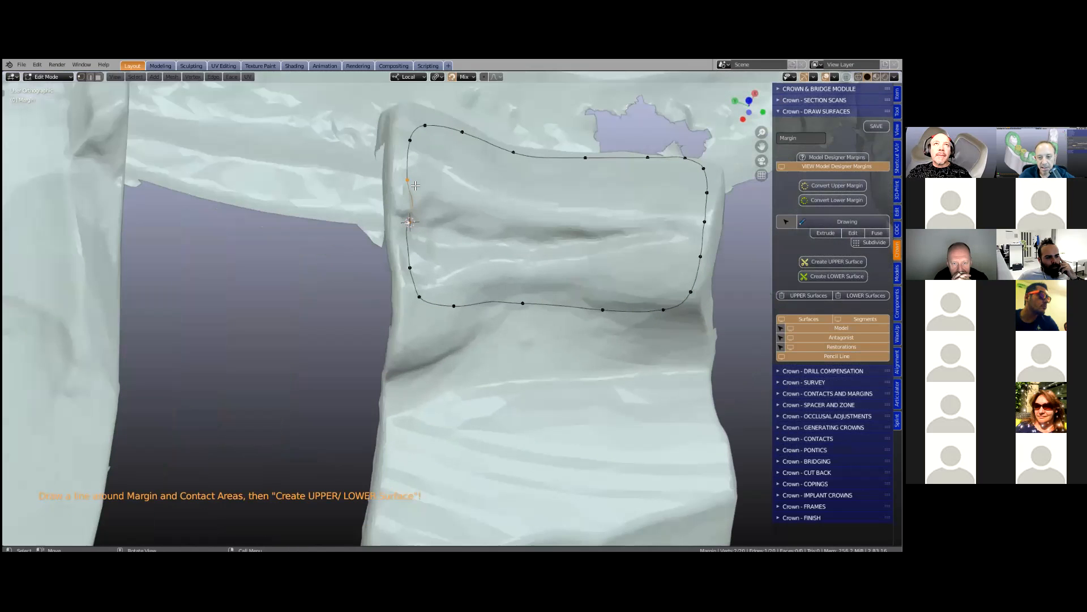
{"action": "left_click_drag", "start_coordinate": [406, 191], "coordinate": [405, 214]}
{"action": "middle_click_drag", "start_coordinate": [405, 215], "coordinate": [384, 245]}
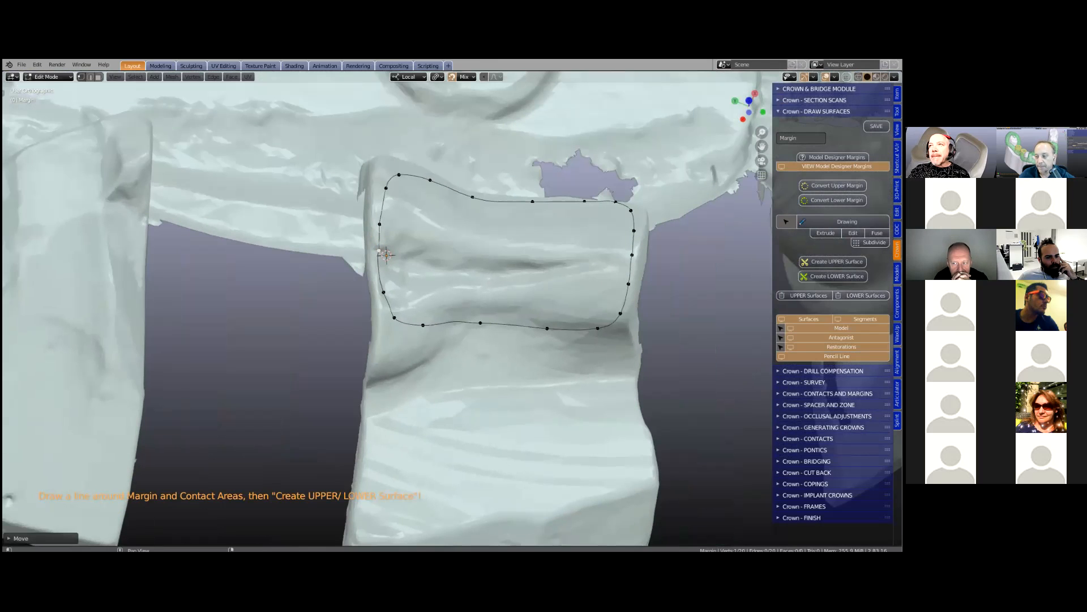
Show the restorations and pull the pontic outline's point below the tooth beside the molar outward, clear of that tooth's neck
{"action": "left_click", "coordinate": [841, 347]}
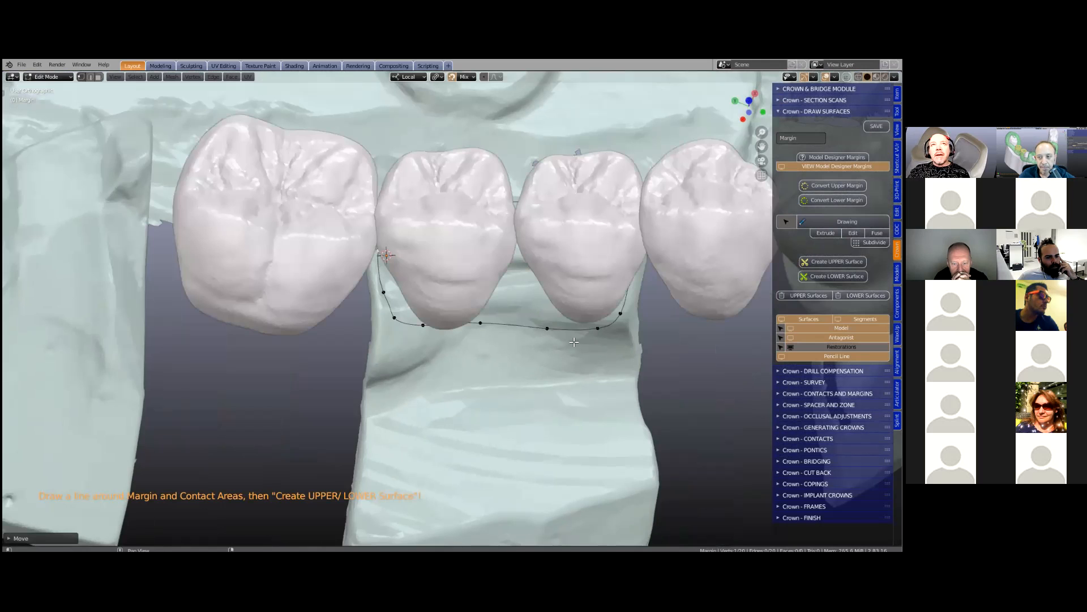
{"action": "middle_click_drag", "start_coordinate": [573, 311], "coordinate": [573, 273]}
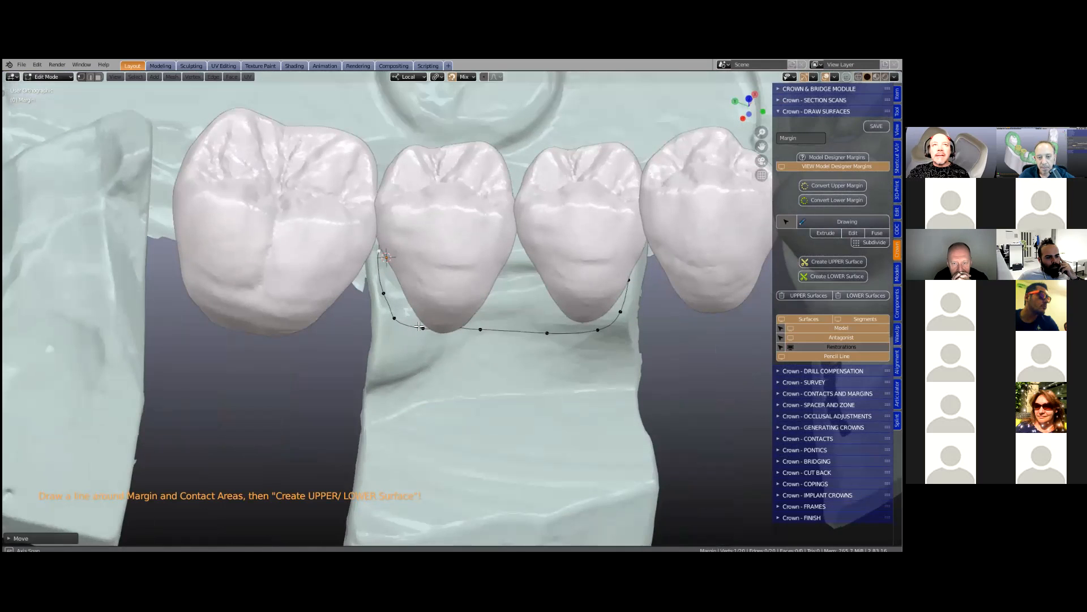
{"action": "middle_click_drag", "start_coordinate": [420, 326], "coordinate": [415, 355]}
{"action": "scroll", "coordinate": [427, 355], "scroll_direction": "up", "scroll_amount": 1}
{"action": "left_click_drag", "start_coordinate": [423, 328], "coordinate": [424, 348]}
{"action": "middle_click_drag", "start_coordinate": [570, 345], "coordinate": [549, 357]}
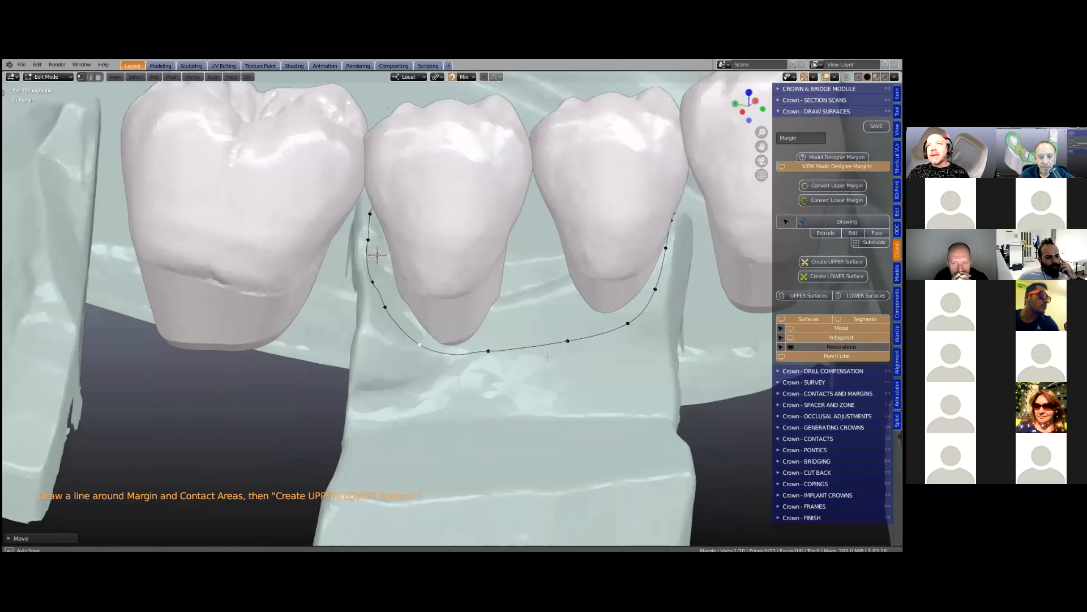
Create the LOWER surface from the closed pontic outline and inspect it beneath the restorations
{"action": "middle_click_drag", "start_coordinate": [683, 259], "coordinate": [620, 311]}
{"action": "middle_click_drag", "start_coordinate": [675, 271], "coordinate": [568, 354]}
{"action": "scroll", "coordinate": [569, 325], "scroll_direction": "up", "scroll_amount": 3}
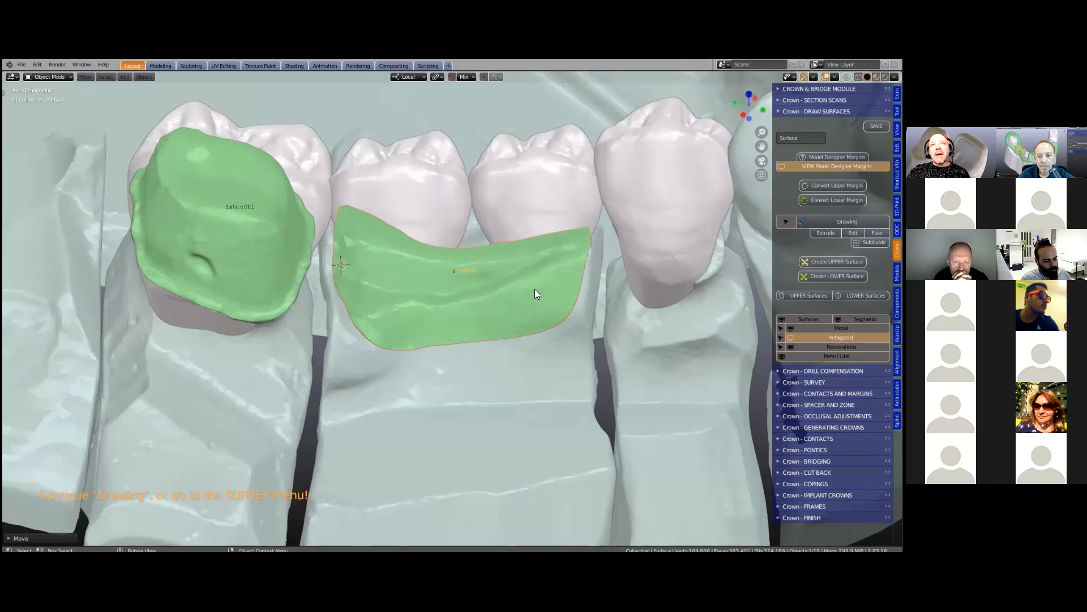
{"action": "scroll", "coordinate": [532, 291], "scroll_direction": "down", "scroll_amount": 5}
{"action": "middle_click_drag", "start_coordinate": [532, 291], "coordinate": [482, 255]}
{"action": "scroll", "coordinate": [493, 237], "scroll_direction": "up", "scroll_amount": 2}
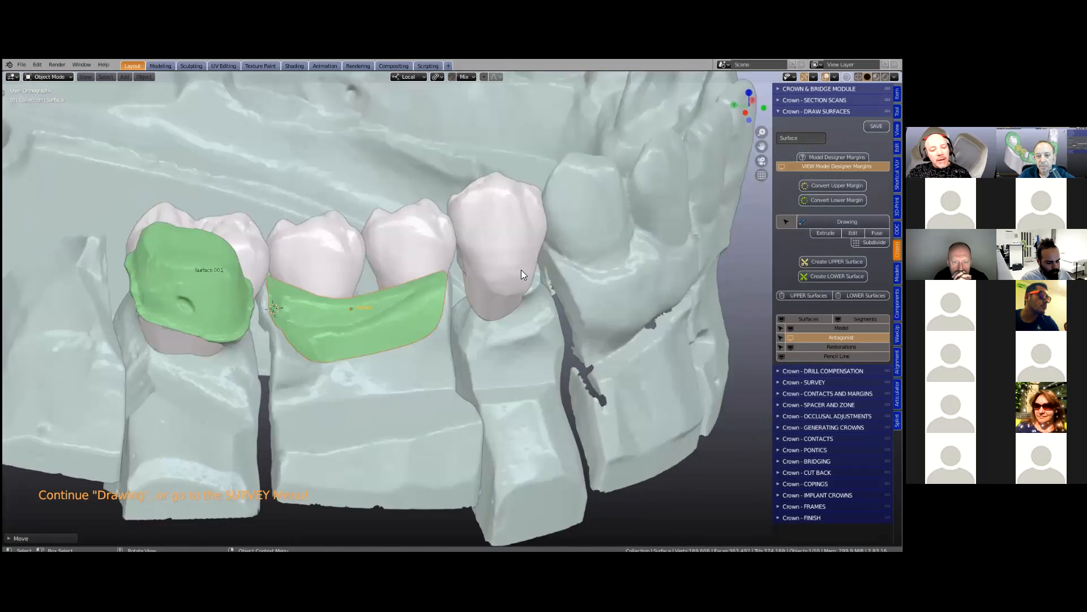
{"action": "middle_click_drag", "start_coordinate": [542, 313], "coordinate": [625, 202]}
{"action": "middle_click_drag", "start_coordinate": [580, 172], "coordinate": [576, 174]}
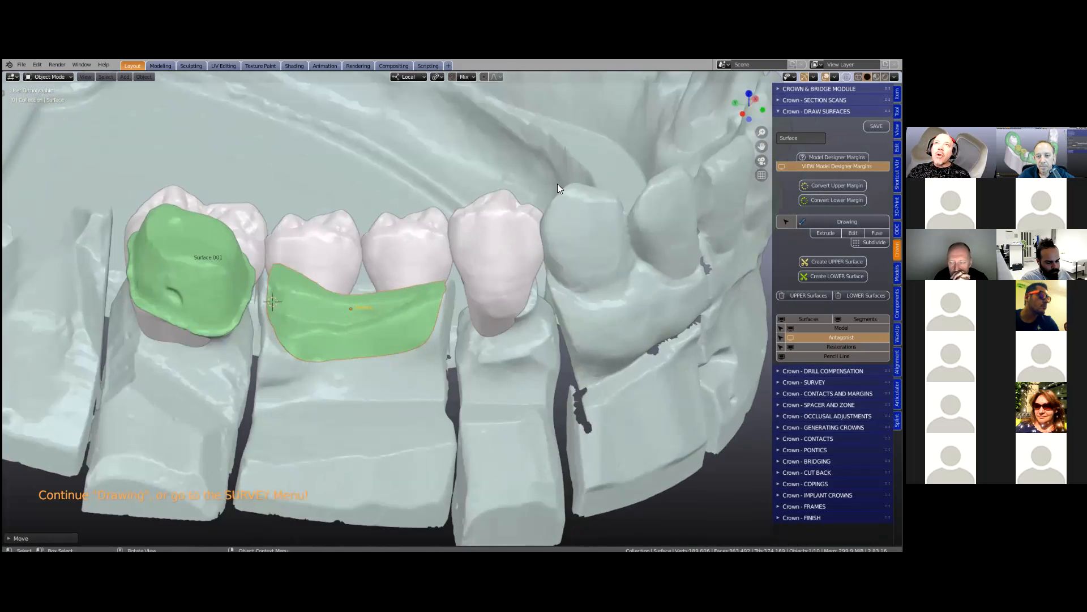
{"action": "scroll", "coordinate": [498, 180], "scroll_direction": "down", "scroll_amount": 2}
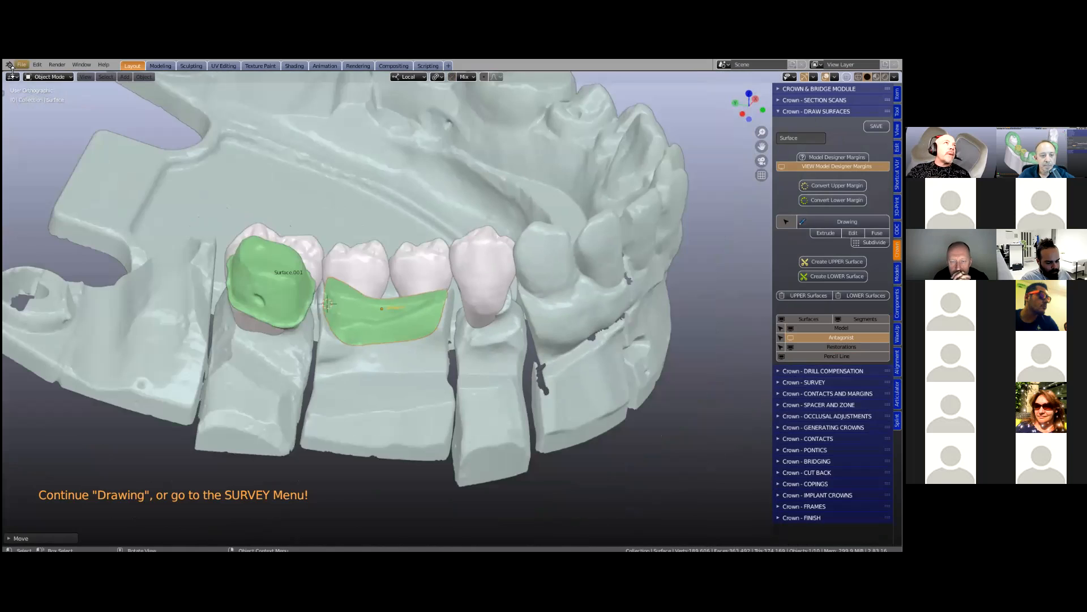
Open the saved case file with die and ridge surfaces already drawn, discarding the current file's changes
{"action": "left_click", "coordinate": [21, 64]}
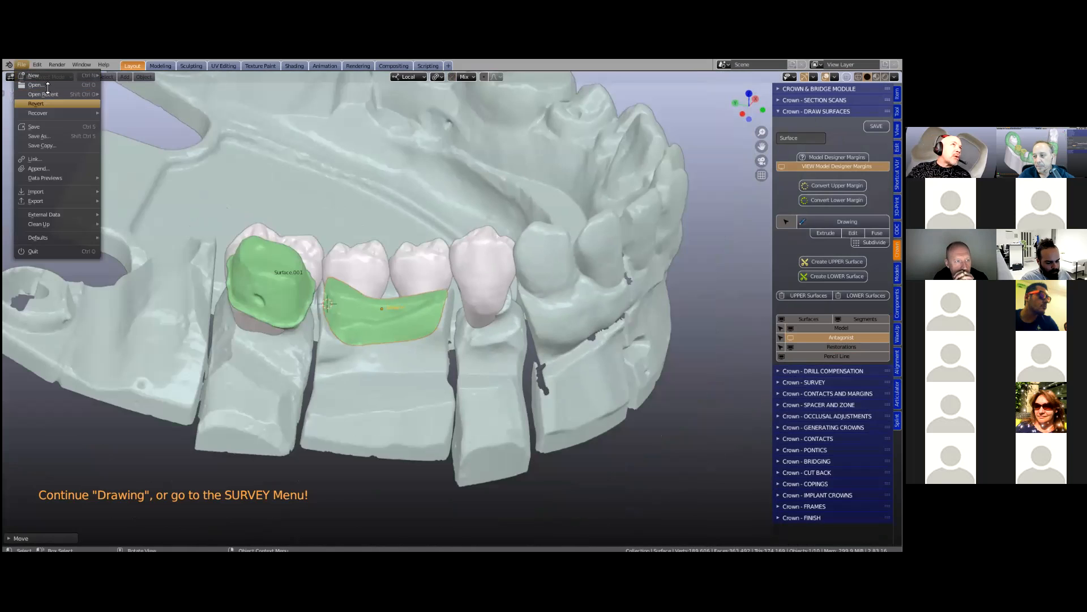
{"action": "left_click", "coordinate": [37, 84]}
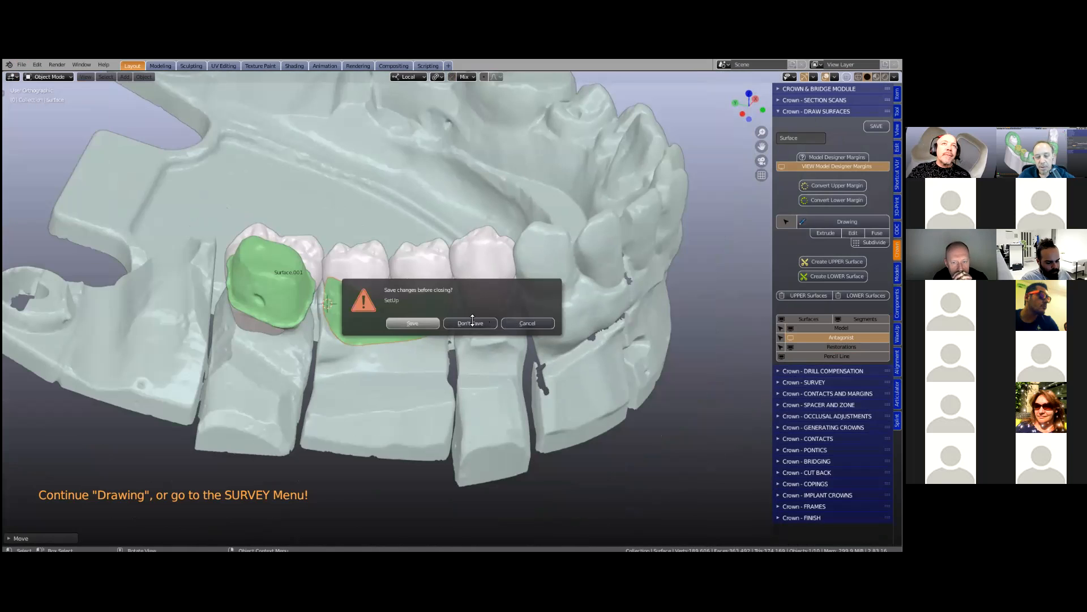
{"action": "left_click", "coordinate": [472, 321]}
{"action": "left_click", "coordinate": [266, 199]}
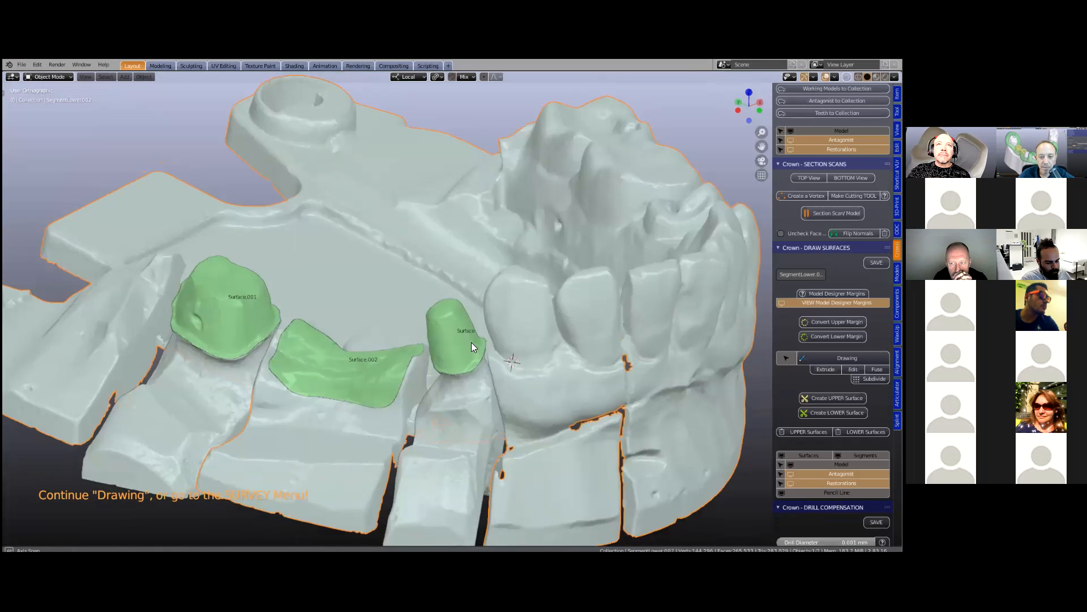
Start a contact outline on the incisor next to the canine die, placing points from its gum line up to its incisal edge
{"action": "middle_click_drag", "start_coordinate": [472, 342], "coordinate": [538, 362]}
{"action": "scroll", "coordinate": [538, 361], "scroll_direction": "up", "scroll_amount": 3}
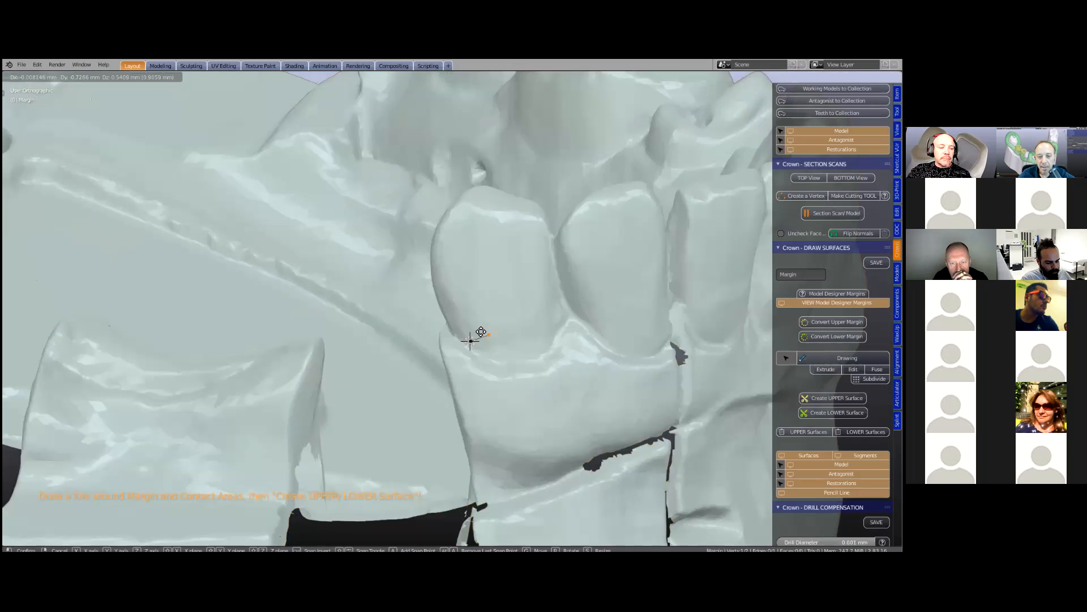
{"action": "left_click", "coordinate": [481, 329]}
{"action": "key", "text": "e"}
{"action": "left_click", "coordinate": [492, 307]}
{"action": "key", "text": "e"}
{"action": "left_click", "coordinate": [501, 275]}
{"action": "key", "text": "e"}
{"action": "left_click", "coordinate": [509, 248]}
{"action": "key", "text": "e"}
{"action": "left_click", "coordinate": [521, 205]}
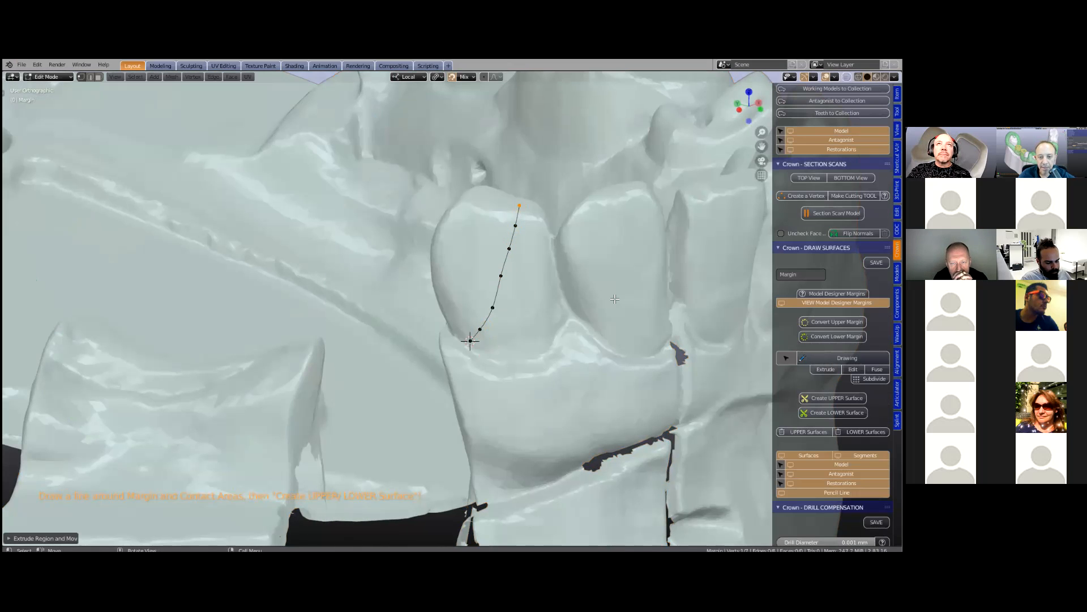
Continue the outline around the incisor's contact side, close it along the gum line, and create the LOWER surface from it
{"action": "middle_click_drag", "start_coordinate": [537, 214], "coordinate": [470, 250]}
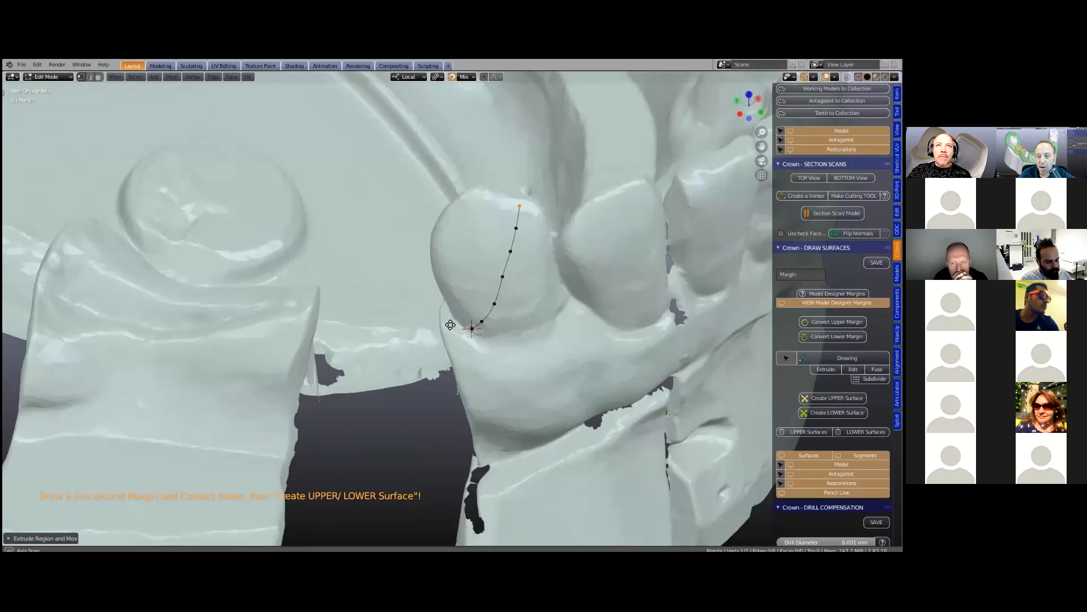
{"action": "middle_click_drag", "start_coordinate": [451, 323], "coordinate": [470, 335]}
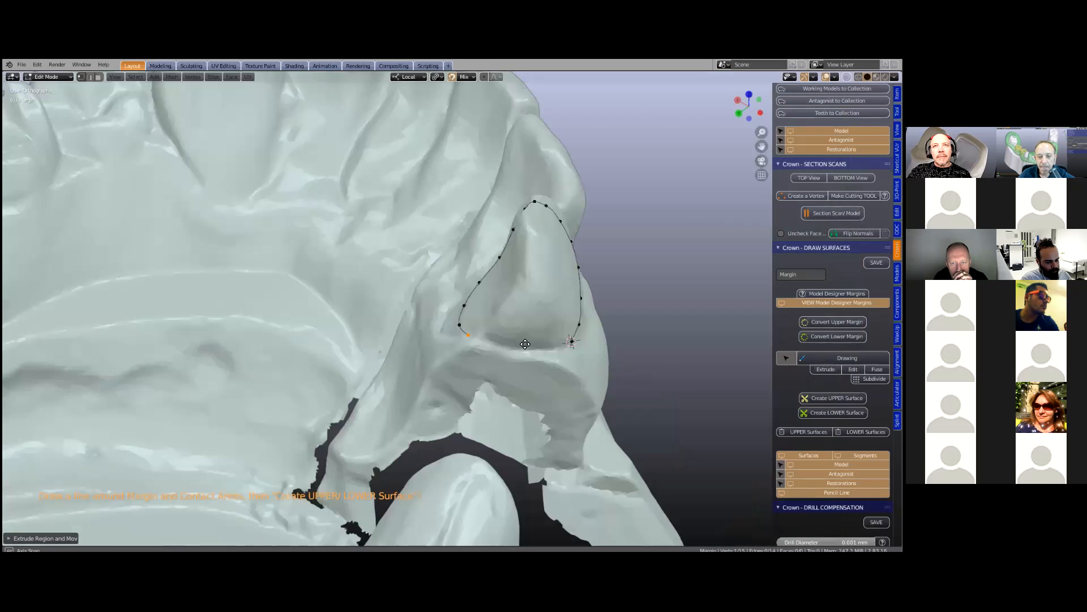
{"action": "key", "text": "e"}
{"action": "left_click", "coordinate": [530, 344]}
{"action": "key", "text": "e"}
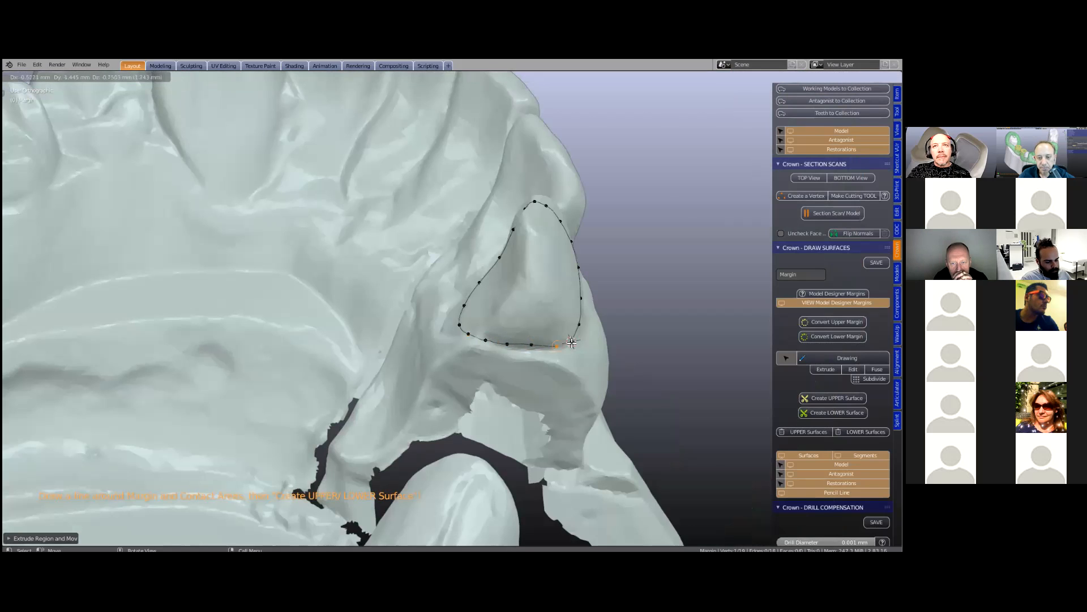
{"action": "left_click", "coordinate": [557, 345]}
{"action": "key", "text": "shift"}
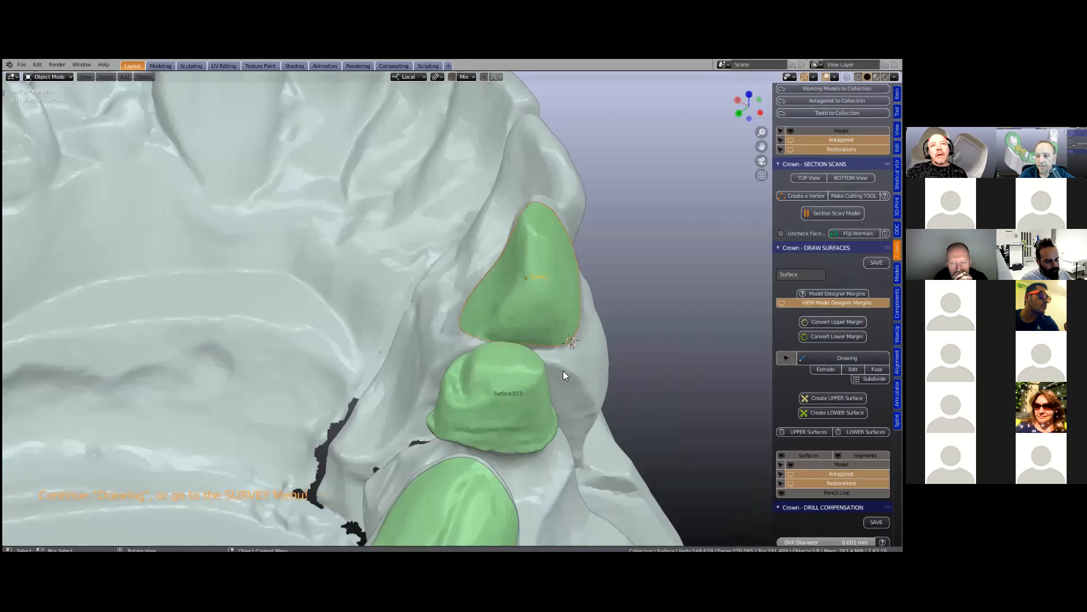
{"action": "scroll", "coordinate": [563, 370], "scroll_direction": "down", "scroll_amount": 5}
{"action": "middle_click_drag", "start_coordinate": [498, 388], "coordinate": [521, 359]}
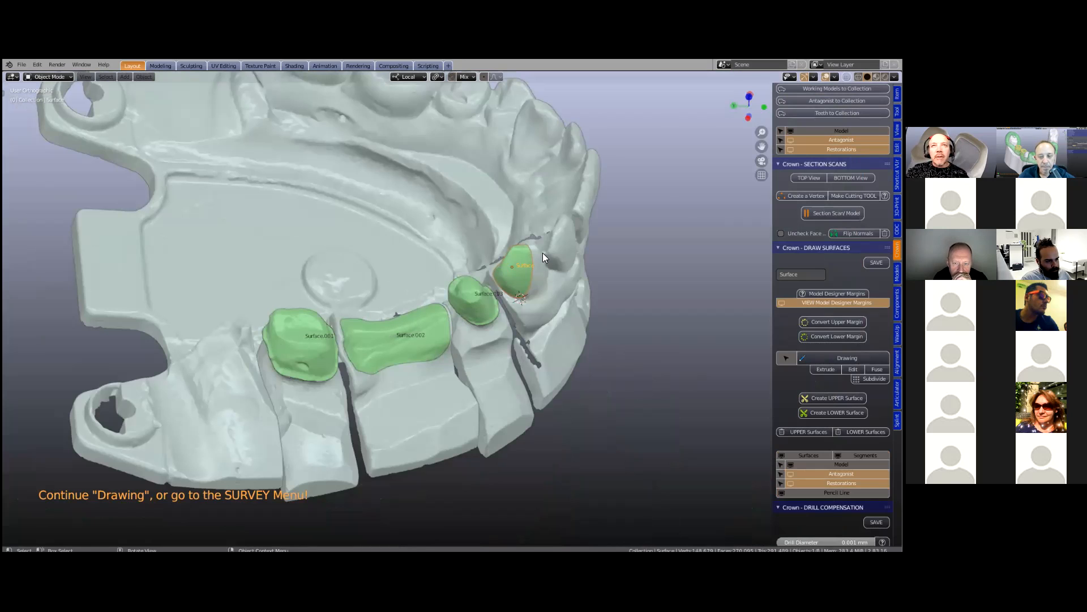
Select the four drawn surfaces on the molar die, ridge, canine die and neighbouring incisor together
{"action": "left_click", "coordinate": [297, 342]}
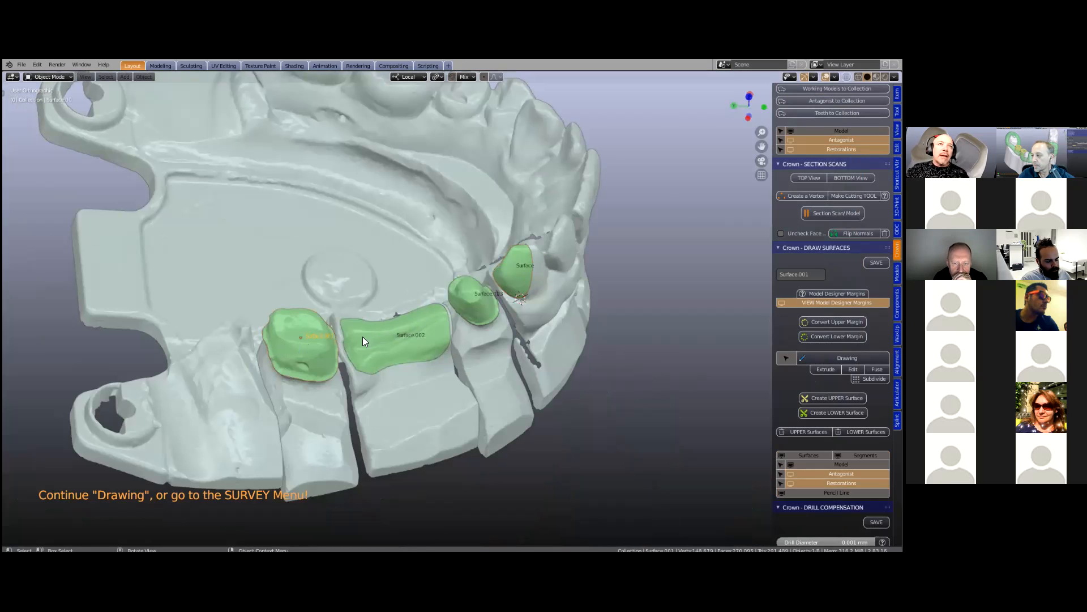
{"action": "left_click", "coordinate": [384, 332], "text": "shift"}
{"action": "left_click", "coordinate": [466, 295], "text": "shift"}
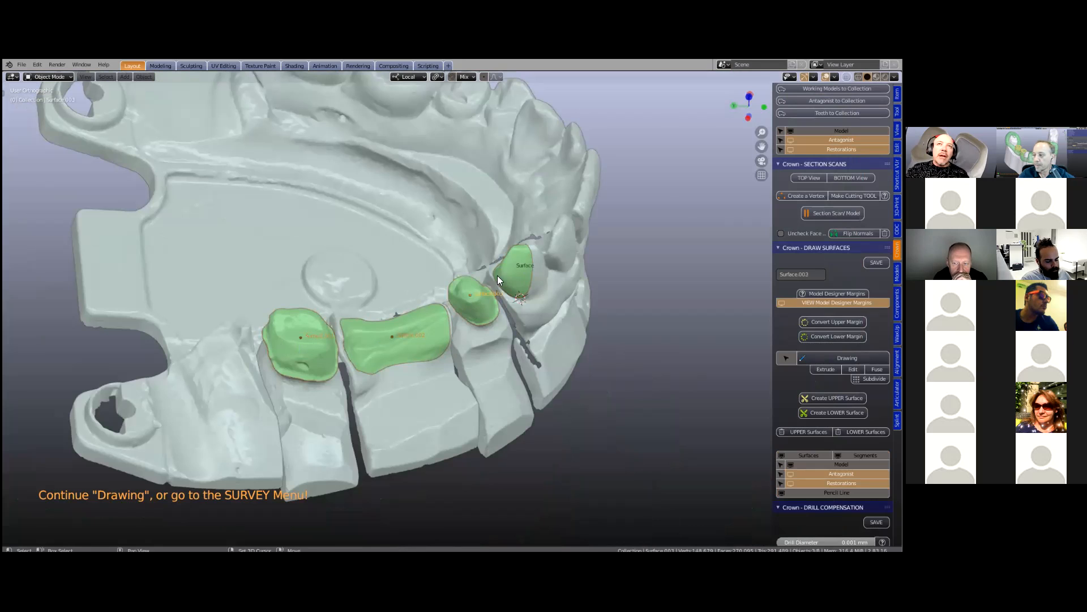
{"action": "left_click", "coordinate": [515, 270], "text": "shift"}
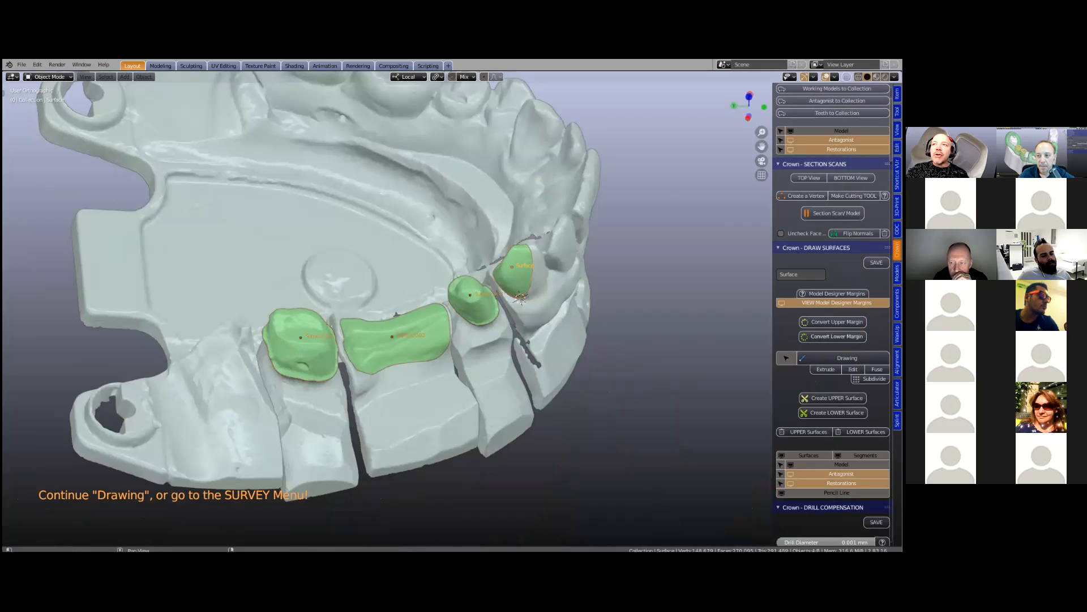
Widen the sidebar and bring its Drill Compensation and Survey sections fully into view
{"action": "scroll", "coordinate": [832, 311], "scroll_direction": "down", "scroll_amount": 4}
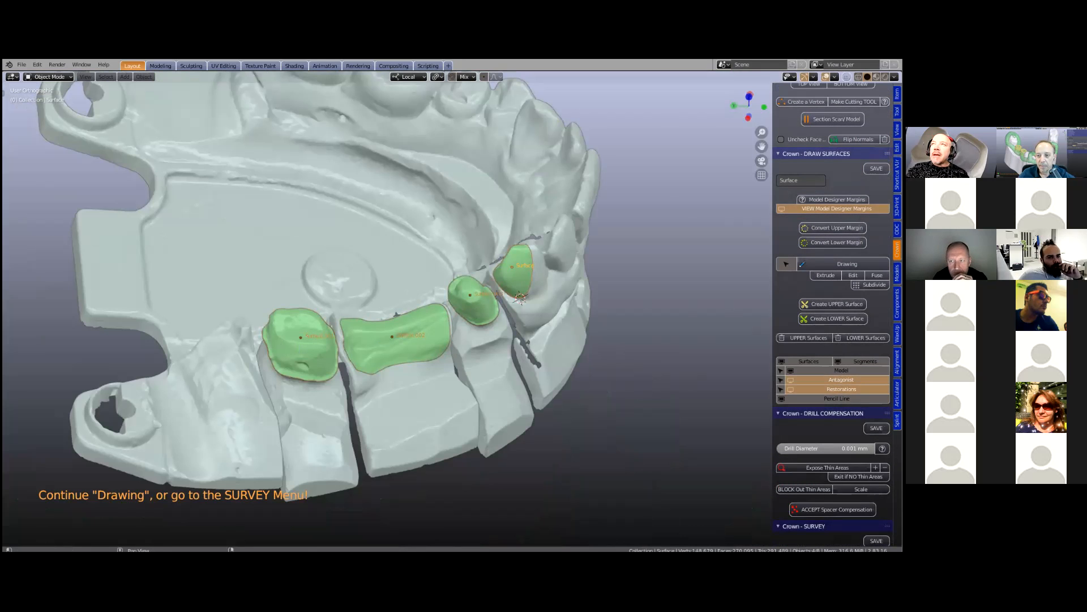
{"action": "left_click_drag", "start_coordinate": [773, 374], "coordinate": [710, 374]}
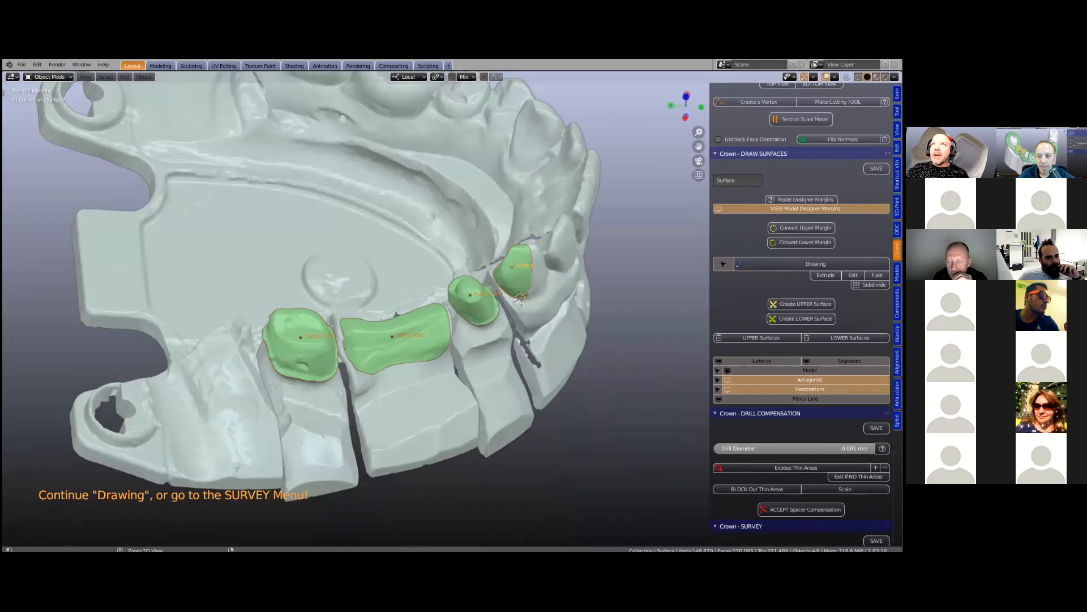
{"action": "scroll", "coordinate": [801, 311], "scroll_direction": "down", "scroll_amount": 3}
{"action": "scroll", "coordinate": [801, 311], "scroll_direction": "down", "scroll_amount": 3}
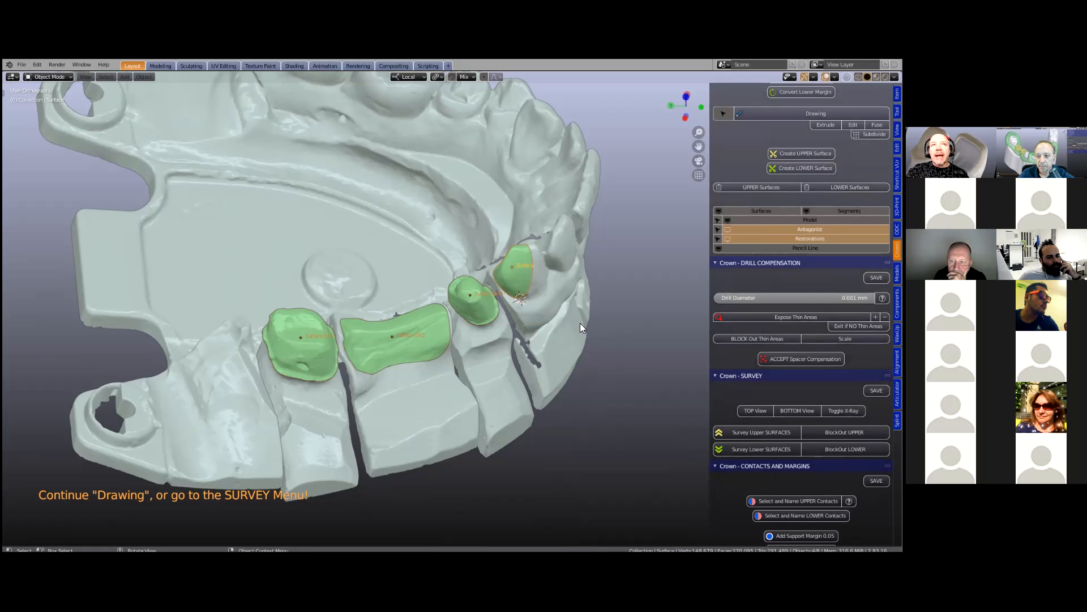
{"action": "middle_click_drag", "start_coordinate": [576, 316], "coordinate": [669, 284]}
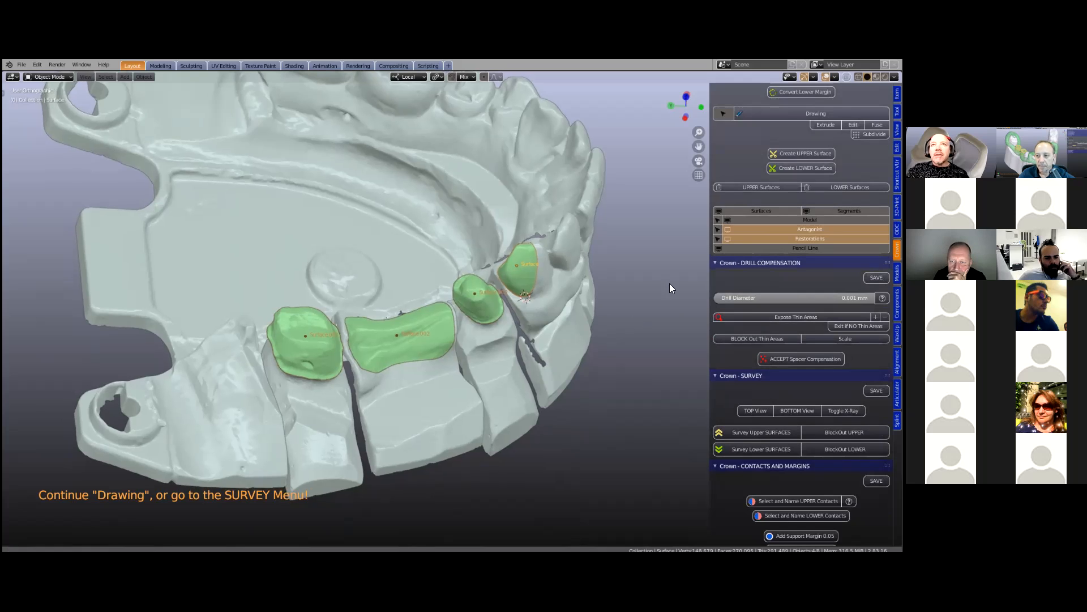
{"action": "middle_click_drag", "start_coordinate": [393, 309], "coordinate": [391, 311]}
Select only the molar die's surface, set the drill diameter to 1.1 mm, and expose its thin areas
{"action": "left_click", "coordinate": [391, 310]}
{"action": "scroll", "coordinate": [391, 311], "scroll_direction": "up", "scroll_amount": 3}
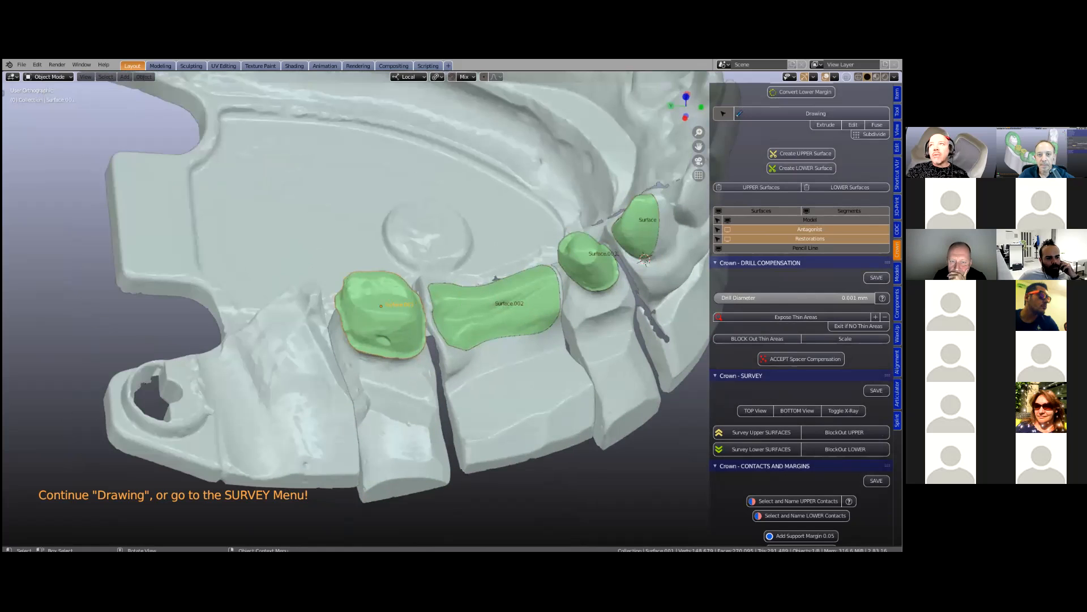
{"action": "scroll", "coordinate": [452, 309], "scroll_direction": "up", "scroll_amount": 2}
{"action": "left_click", "coordinate": [794, 298]}
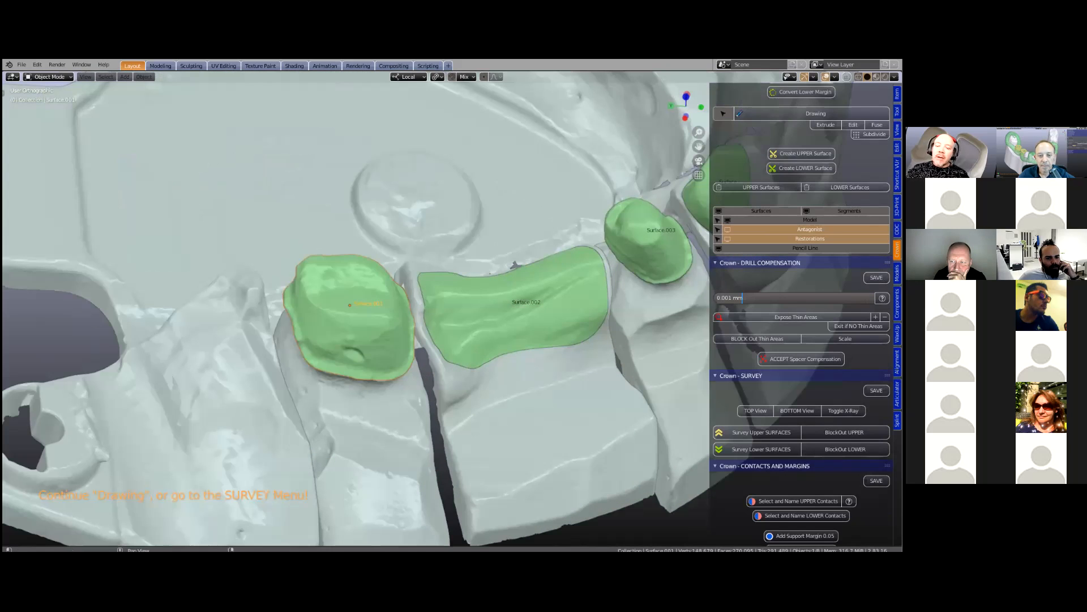
{"action": "type", "text": "1"}
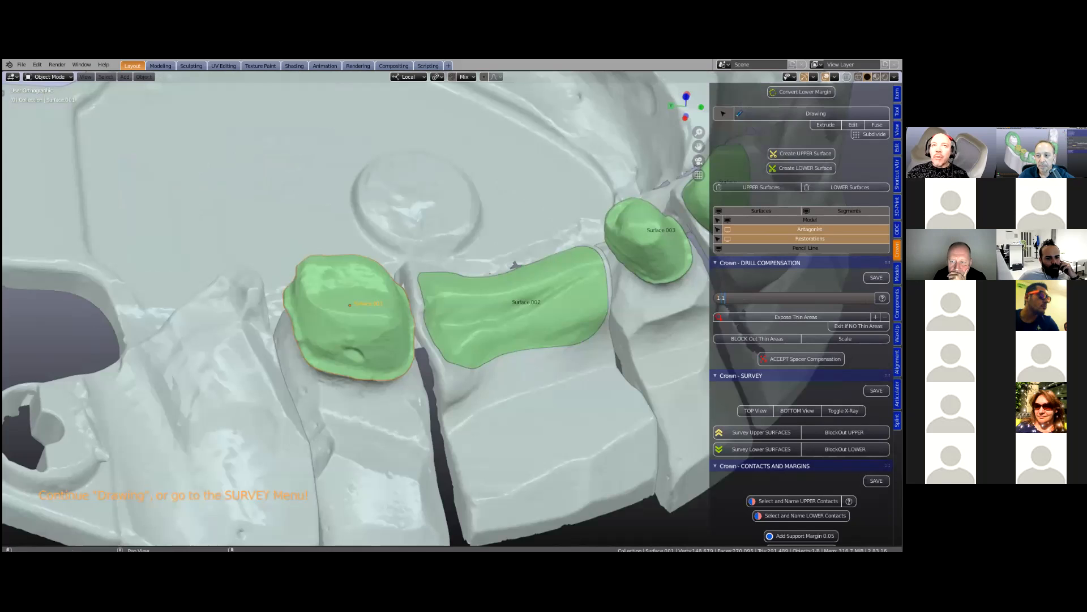
{"action": "type", "text": ".1"}
{"action": "key", "text": "Return"}
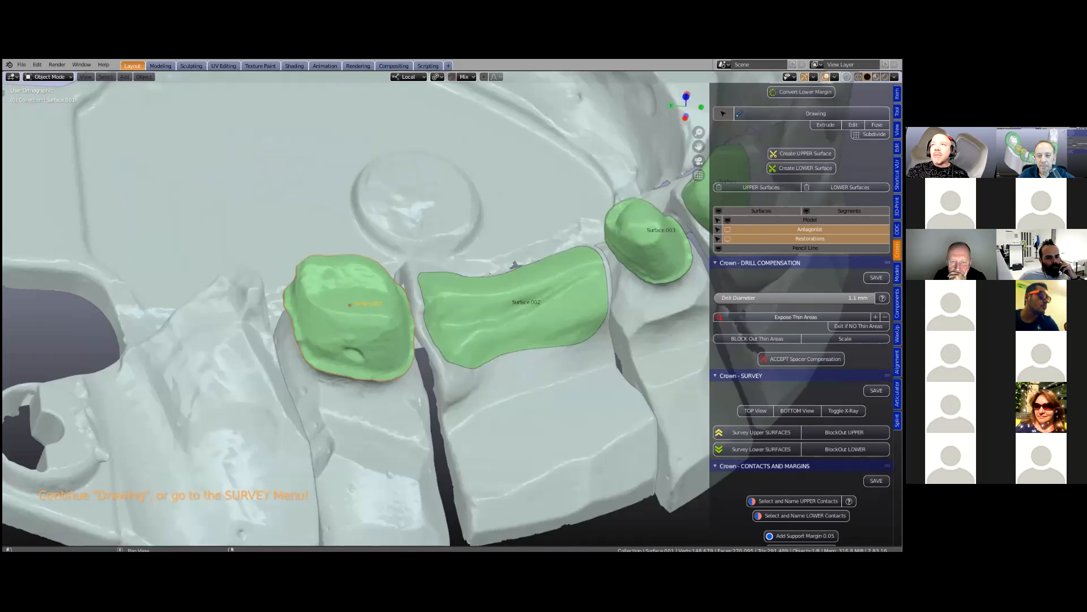
{"action": "left_click", "coordinate": [793, 317]}
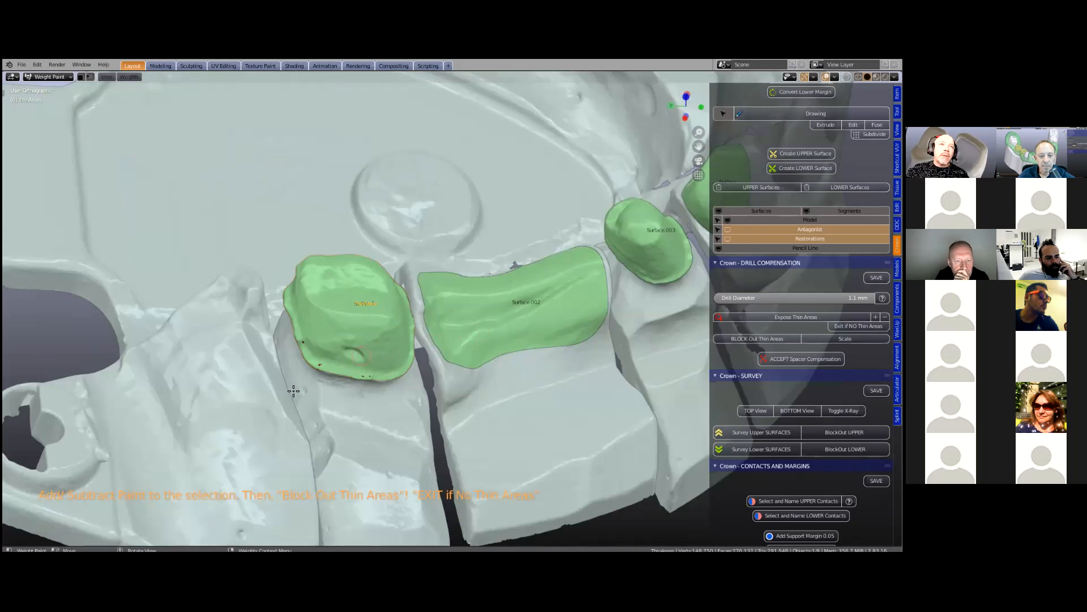
Paint the molar surface's main thin area larger and erase the small stray spots along the margin
{"action": "scroll", "coordinate": [286, 392], "scroll_direction": "up", "scroll_amount": 3}
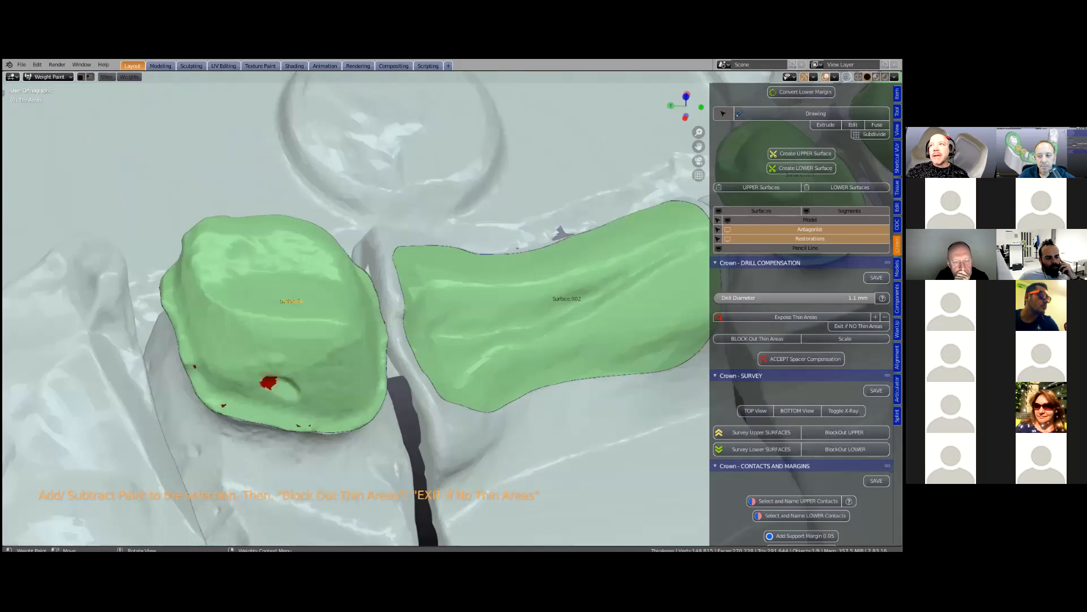
{"action": "mouse_move", "coordinate": [276, 384]}
{"action": "left_mouse_down"}
{"action": "mouse_move", "coordinate": [294, 392]}
{"action": "mouse_move", "coordinate": [192, 363]}
{"action": "left_mouse_up"}
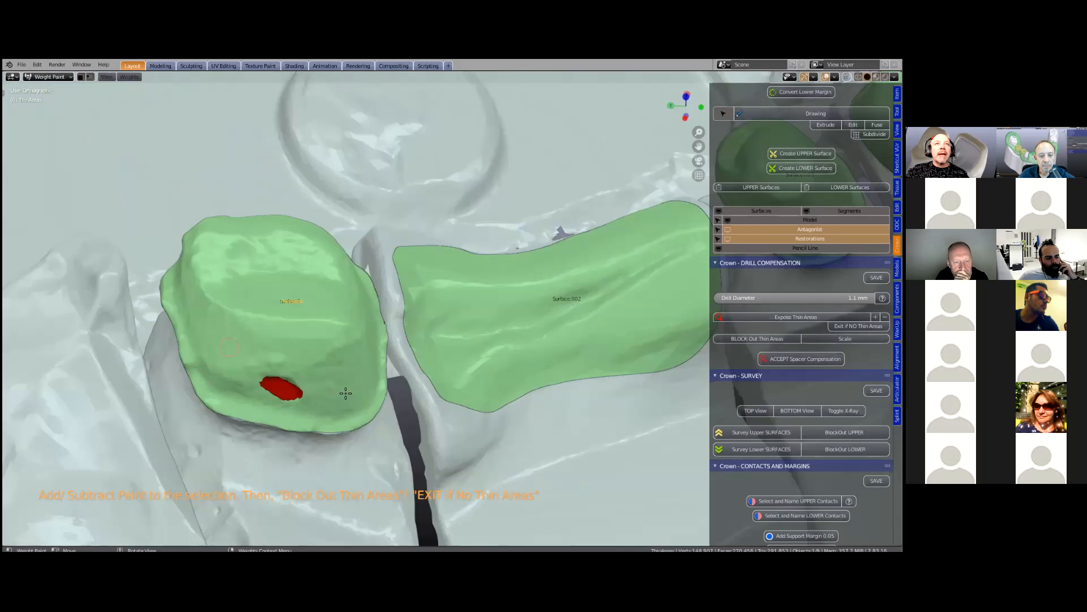
{"action": "scroll", "coordinate": [406, 317], "scroll_direction": "down", "scroll_amount": 1}
{"action": "middle_click_drag", "start_coordinate": [411, 267], "coordinate": [403, 295]}
{"action": "scroll", "coordinate": [399, 329], "scroll_direction": "down", "scroll_amount": 2}
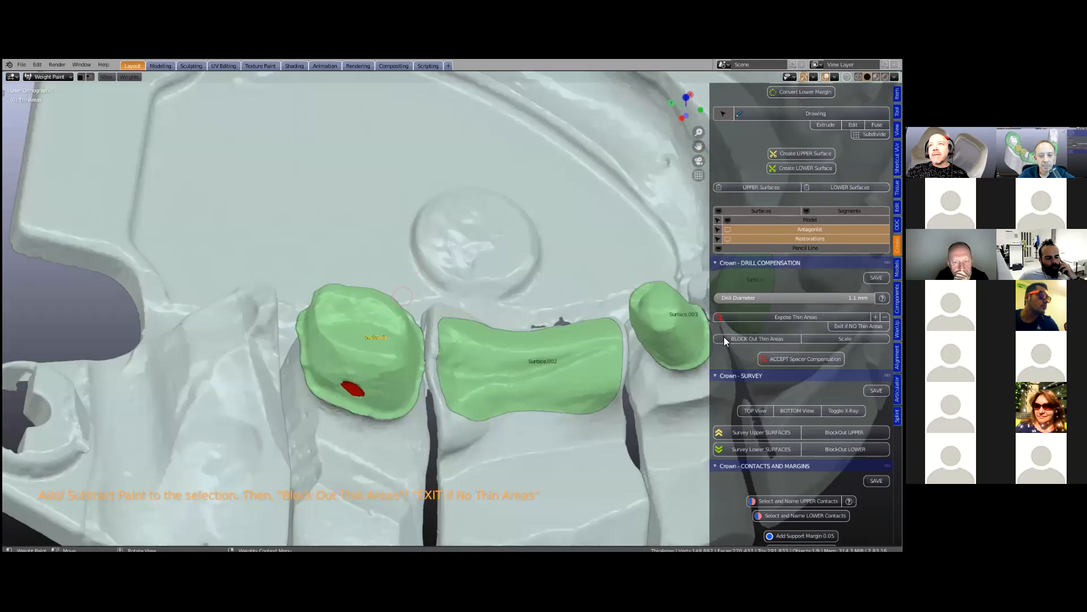
Block out the painted thin area on the molar surface and accept the spacer compensation
{"action": "scroll", "coordinate": [403, 295], "scroll_direction": "up", "scroll_amount": 2}
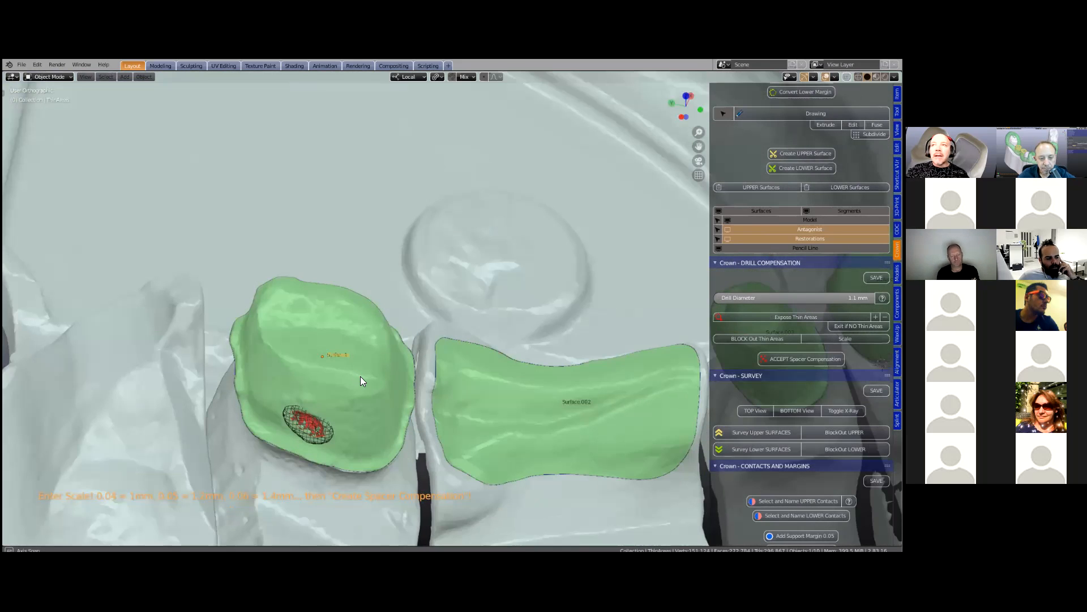
{"action": "middle_click_drag", "start_coordinate": [404, 325], "coordinate": [437, 338]}
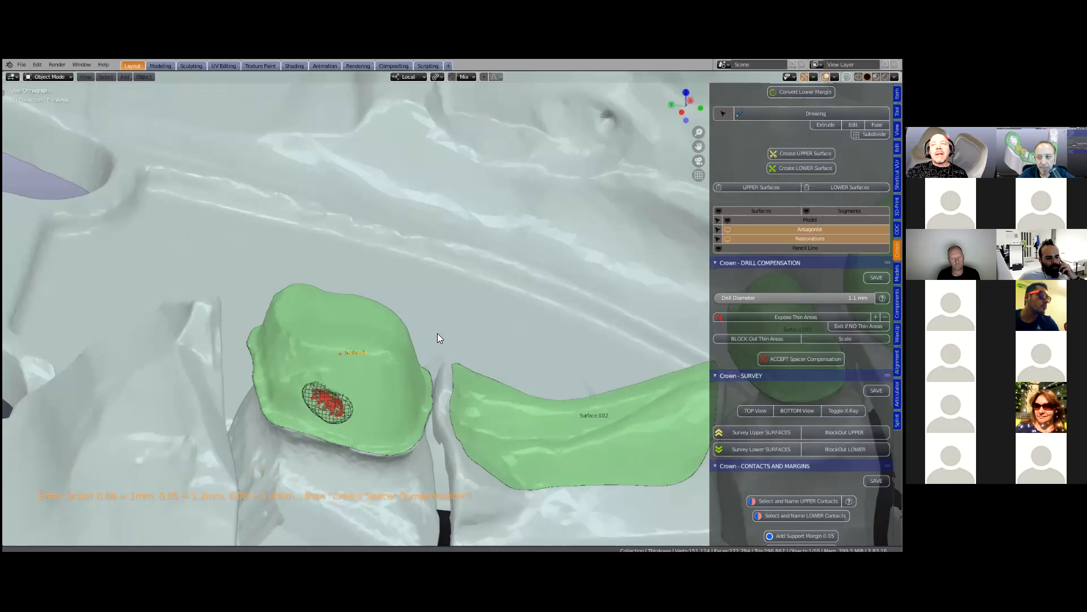
{"action": "middle_click_drag", "start_coordinate": [437, 333], "coordinate": [456, 308], "text": "shift"}
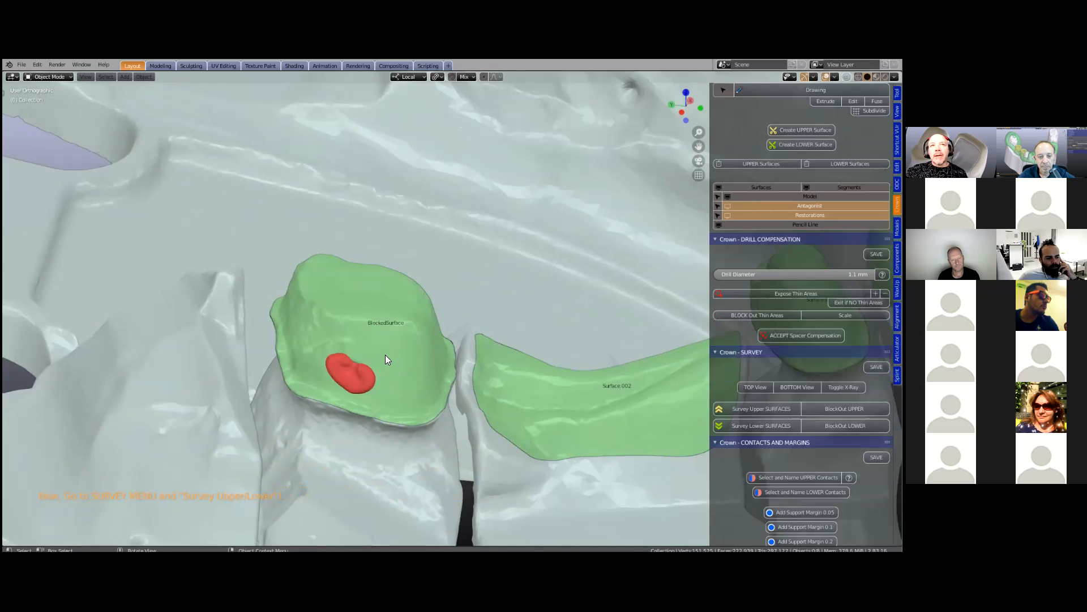
Select all four green surfaces on the model and survey them as lower surfaces
{"action": "scroll", "coordinate": [385, 354], "scroll_direction": "down", "scroll_amount": 3}
{"action": "middle_click_drag", "start_coordinate": [489, 344], "coordinate": [355, 381]}
{"action": "scroll", "coordinate": [517, 382], "scroll_direction": "down", "scroll_amount": 2}
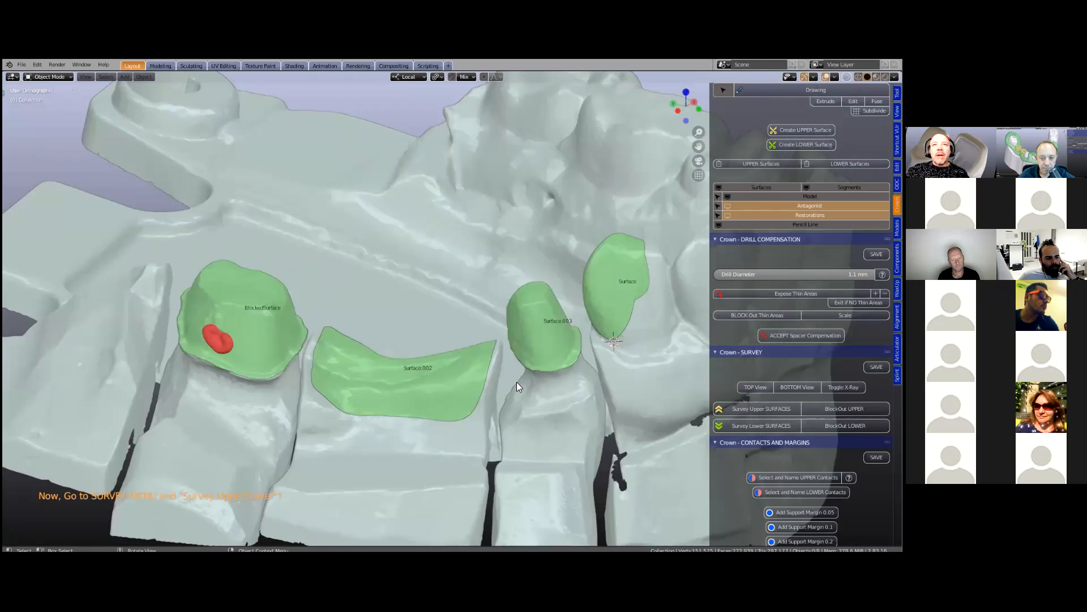
{"action": "middle_click_drag", "start_coordinate": [563, 410], "coordinate": [593, 405]}
{"action": "scroll", "coordinate": [591, 396], "scroll_direction": "up", "scroll_amount": 4}
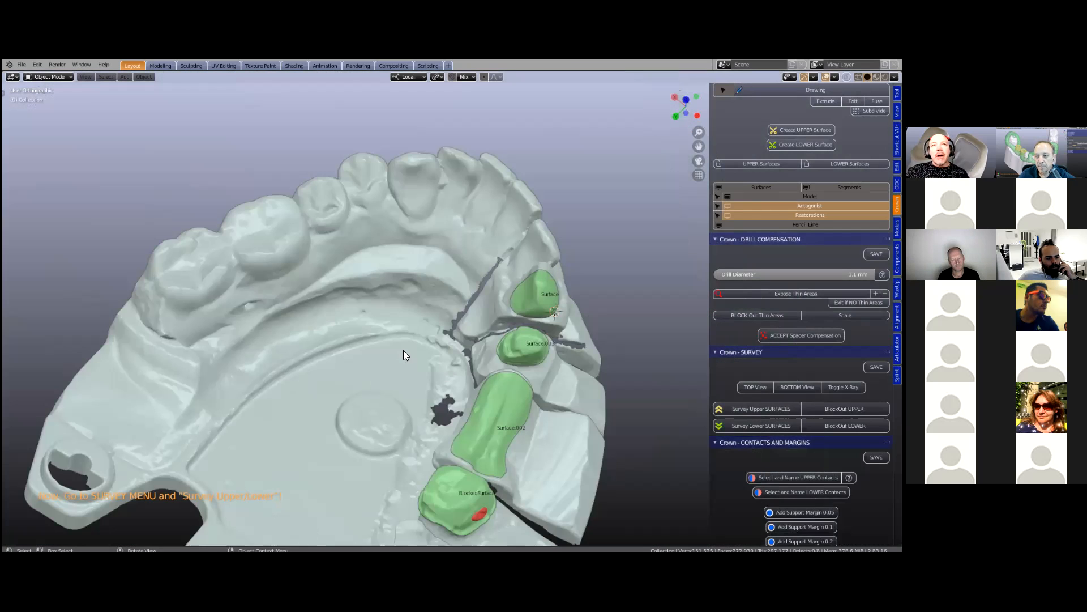
{"action": "middle_click_drag", "start_coordinate": [404, 350], "coordinate": [502, 348]}
{"action": "left_click", "coordinate": [504, 348], "text": "shift"}
{"action": "left_click", "coordinate": [573, 323], "text": "shift"}
{"action": "left_click", "coordinate": [614, 299], "text": "shift"}
{"action": "scroll", "coordinate": [793, 340], "scroll_direction": "down", "scroll_amount": 2}
{"action": "left_click", "coordinate": [761, 392]}
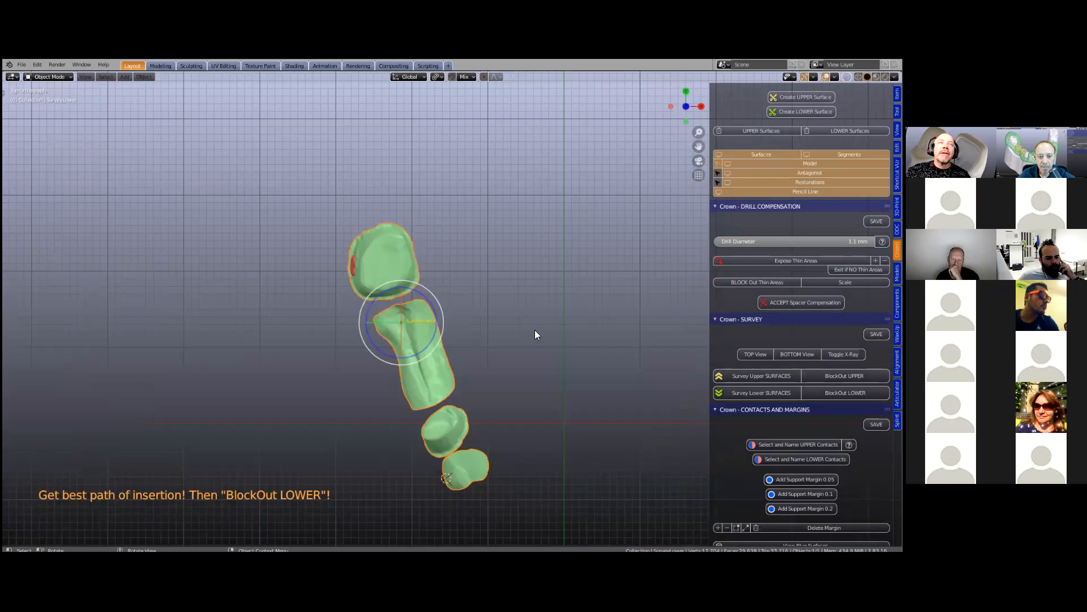
Tilt the surveyed surfaces slightly with trackball rotation to the best path of insertion, and block out the lower undercuts
{"action": "middle_click_drag", "start_coordinate": [407, 319], "coordinate": [403, 258], "text": "shift"}
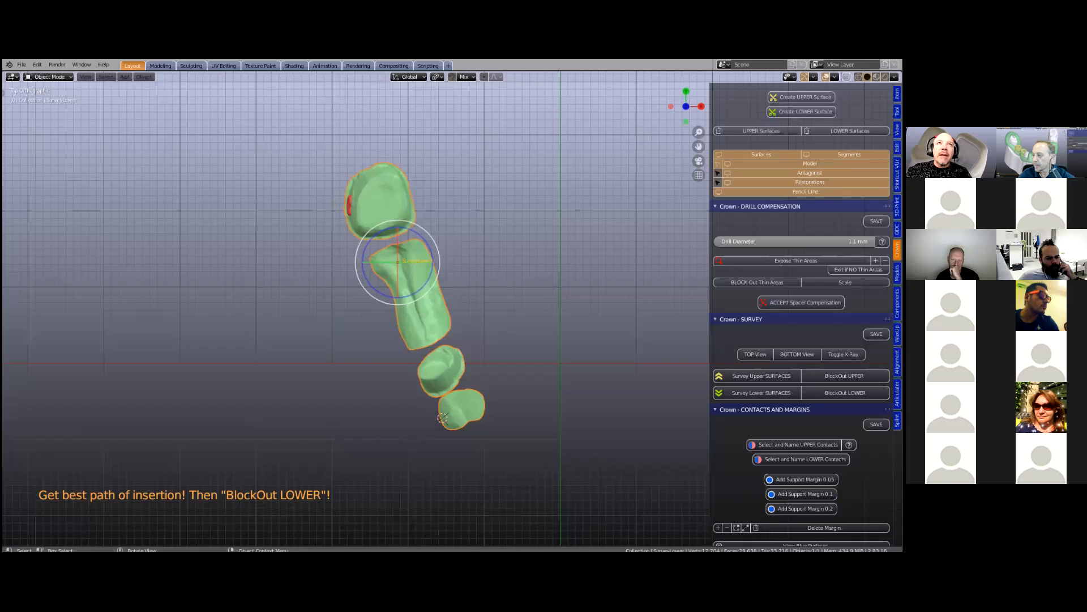
{"action": "scroll", "coordinate": [398, 267], "scroll_direction": "up", "scroll_amount": 1}
{"action": "left_click_drag", "start_coordinate": [399, 267], "coordinate": [406, 269]}
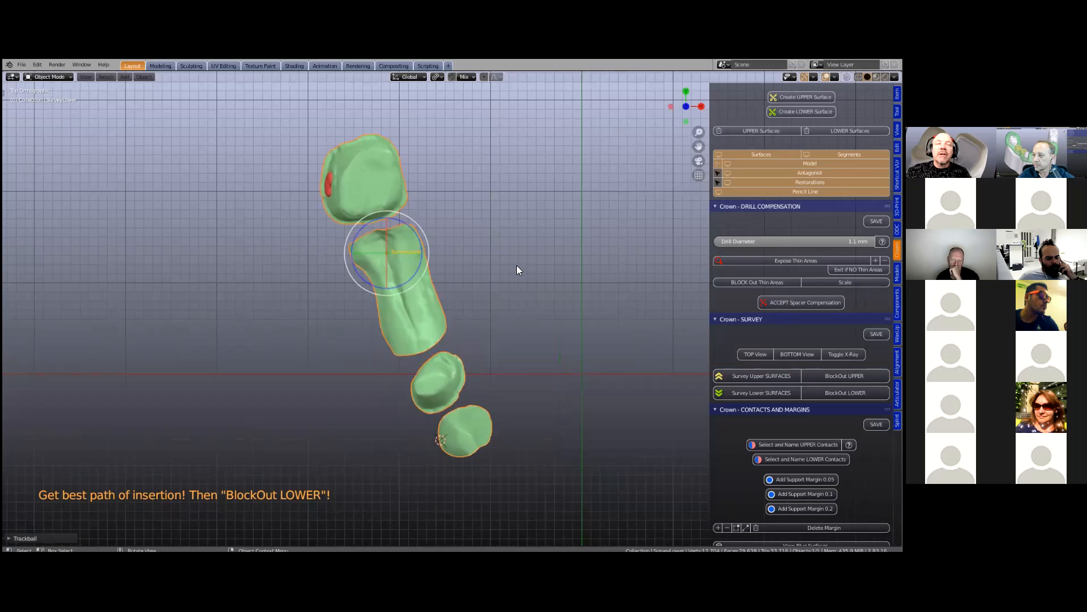
{"action": "scroll", "coordinate": [471, 448], "scroll_direction": "up", "scroll_amount": 1}
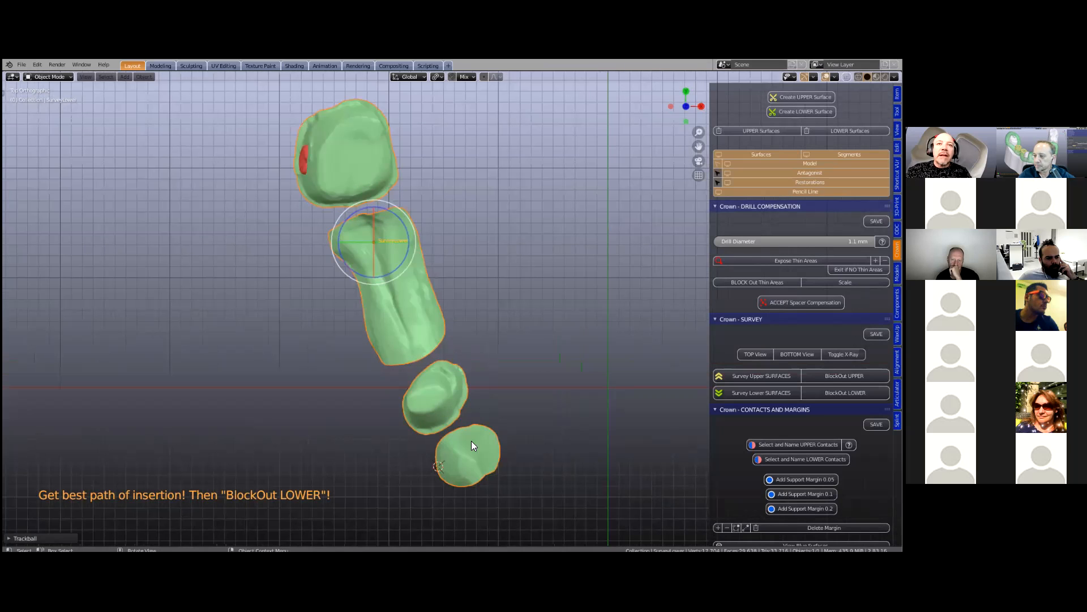
{"action": "scroll", "coordinate": [425, 395], "scroll_direction": "up", "scroll_amount": 1}
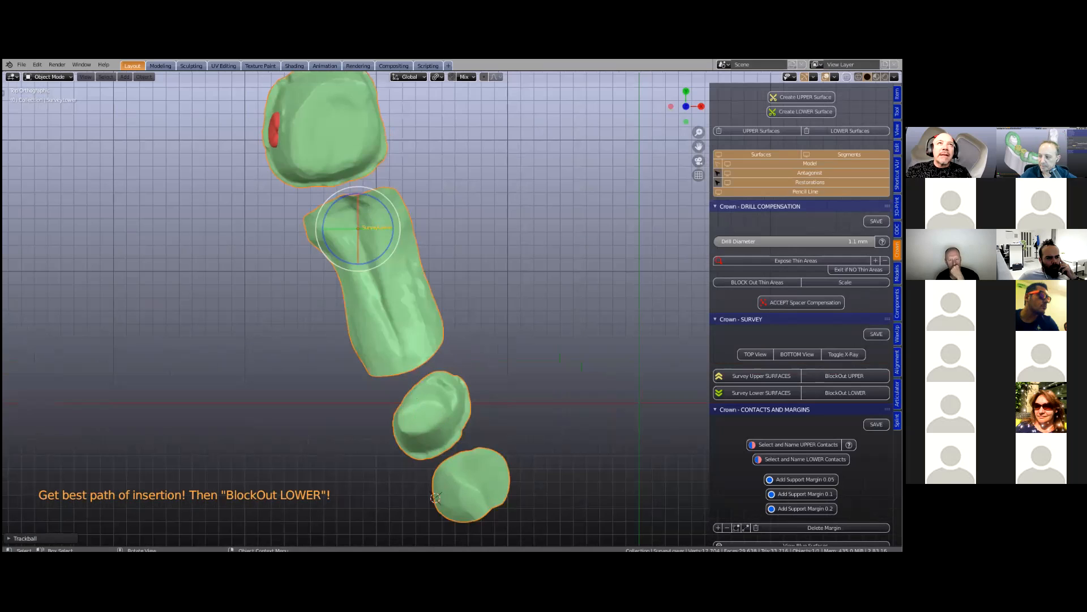
{"action": "key", "text": "r"}
{"action": "key", "text": "r"}
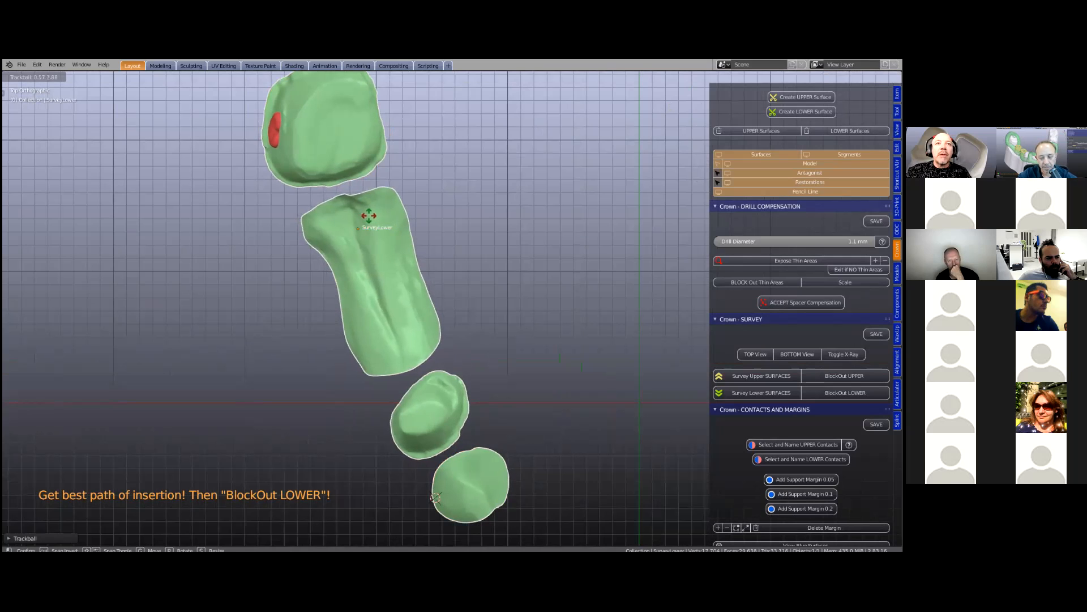
{"action": "left_click", "coordinate": [506, 245]}
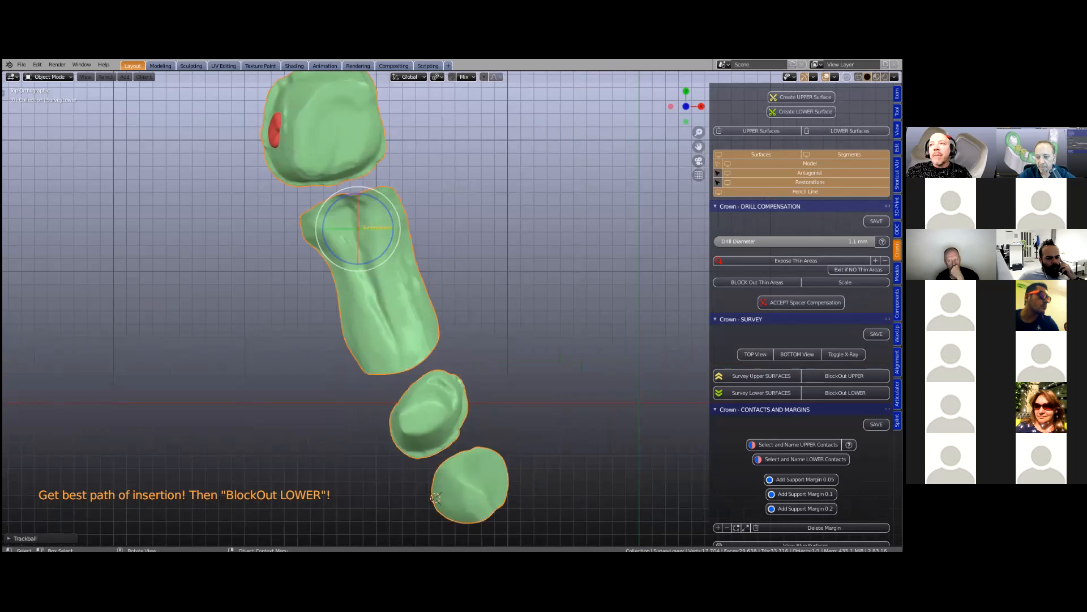
{"action": "scroll", "coordinate": [456, 297], "scroll_direction": "down", "scroll_amount": 2}
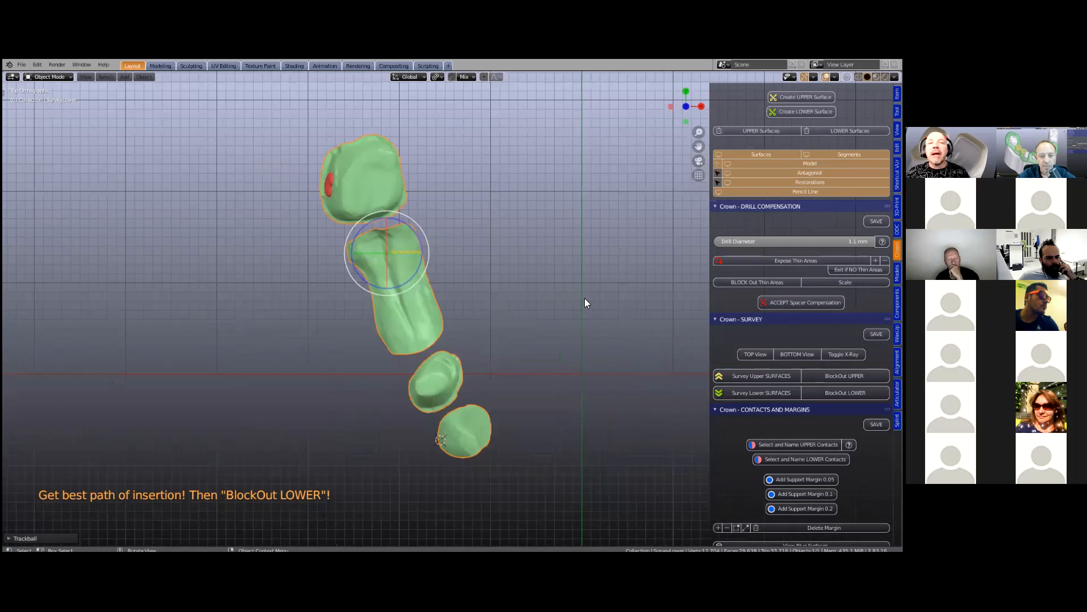
{"action": "left_click", "coordinate": [845, 392]}
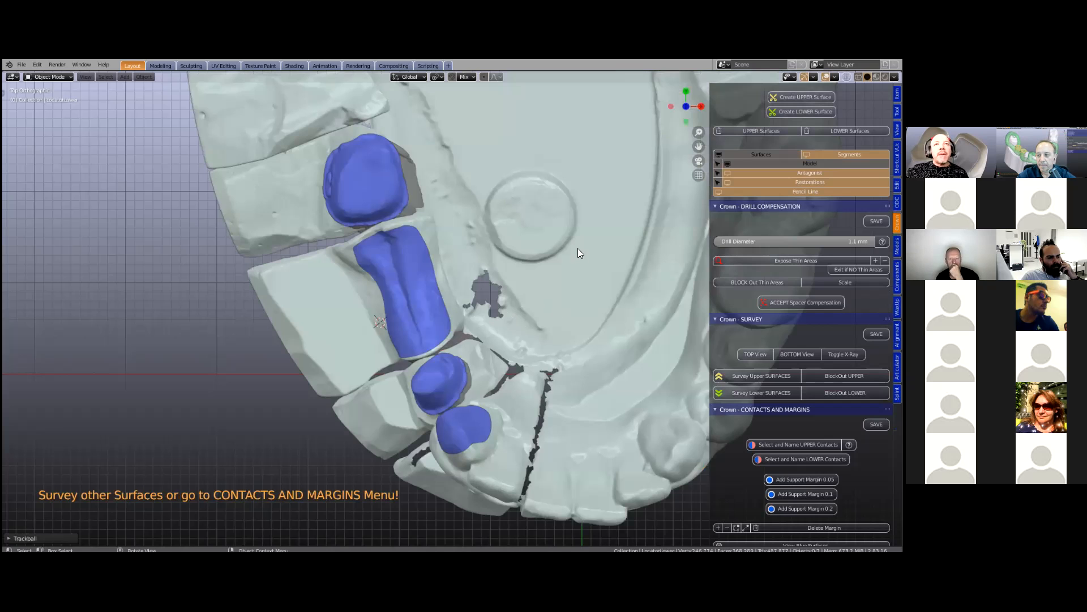
Select the frontmost blue surface, beside the smaller abutment, and name it as a lower contact
{"action": "middle_click_drag", "start_coordinate": [539, 278], "coordinate": [452, 290]}
{"action": "scroll", "coordinate": [452, 290], "scroll_direction": "down", "scroll_amount": 1}
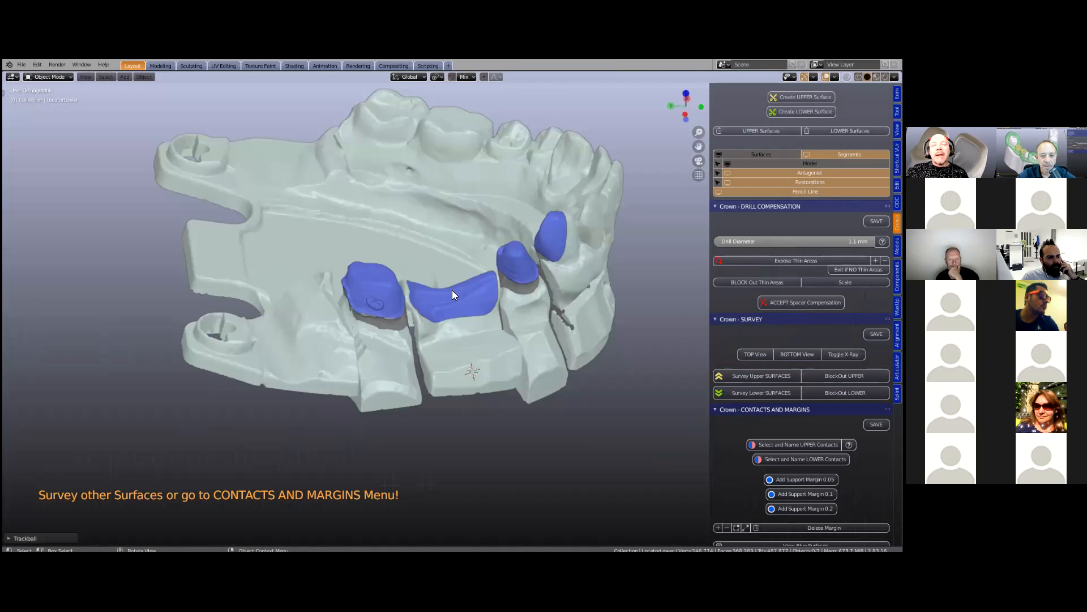
{"action": "scroll", "coordinate": [456, 297], "scroll_direction": "up", "scroll_amount": 2}
{"action": "middle_click_drag", "start_coordinate": [513, 315], "coordinate": [531, 206]}
{"action": "left_click", "coordinate": [520, 256]}
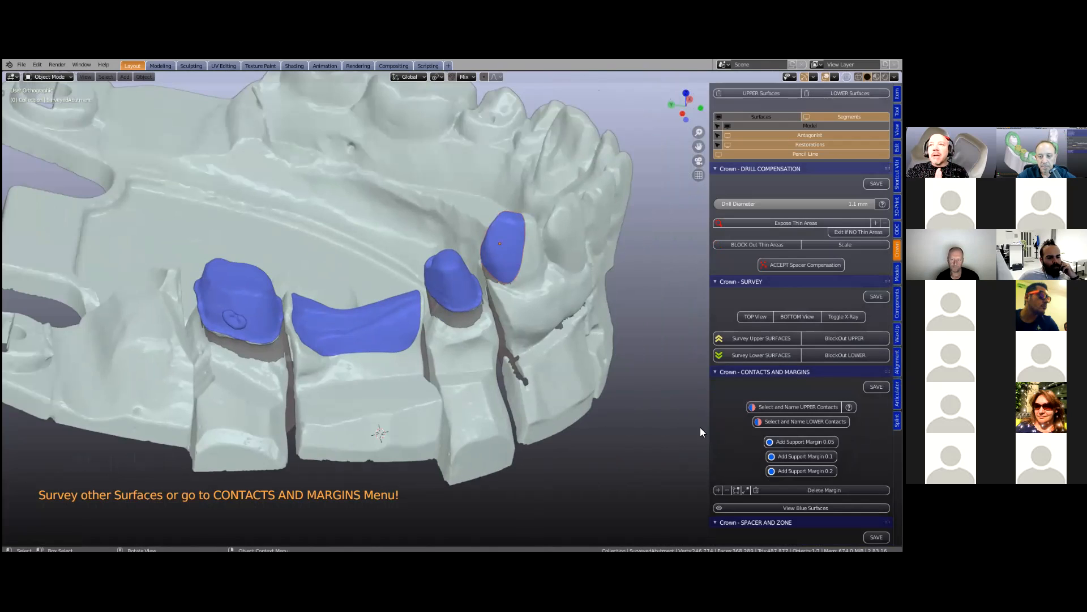
{"action": "left_click", "coordinate": [801, 422]}
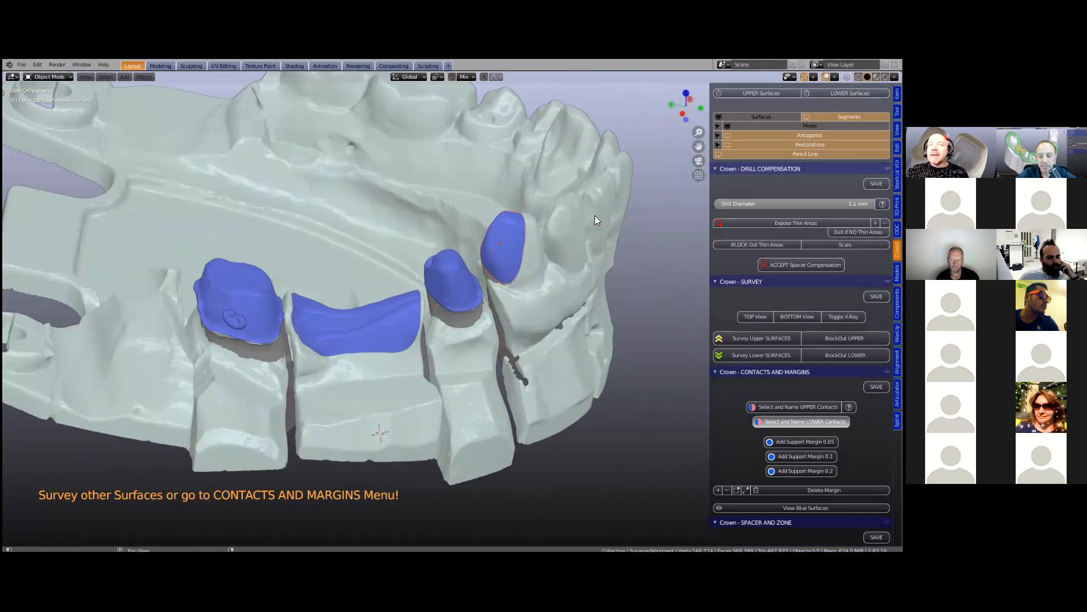
{"action": "left_click", "coordinate": [510, 216]}
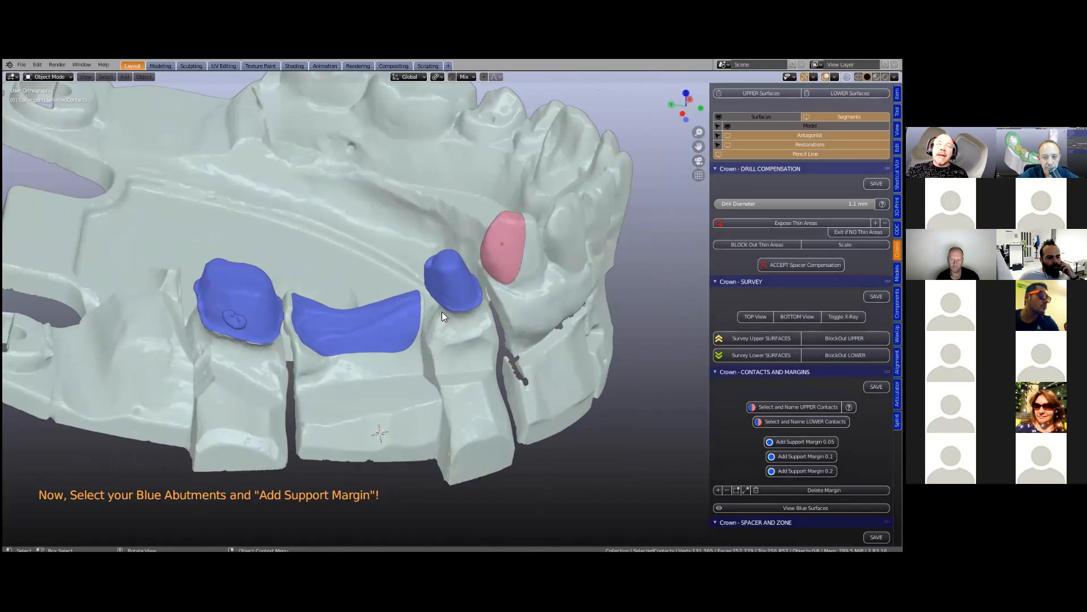
Select the molar and premolar abutment surfaces, leaving out the pontic, and add a support margin to them
{"action": "scroll", "coordinate": [441, 311], "scroll_direction": "up", "scroll_amount": 1}
{"action": "middle_click_drag", "start_coordinate": [439, 282], "coordinate": [435, 299]}
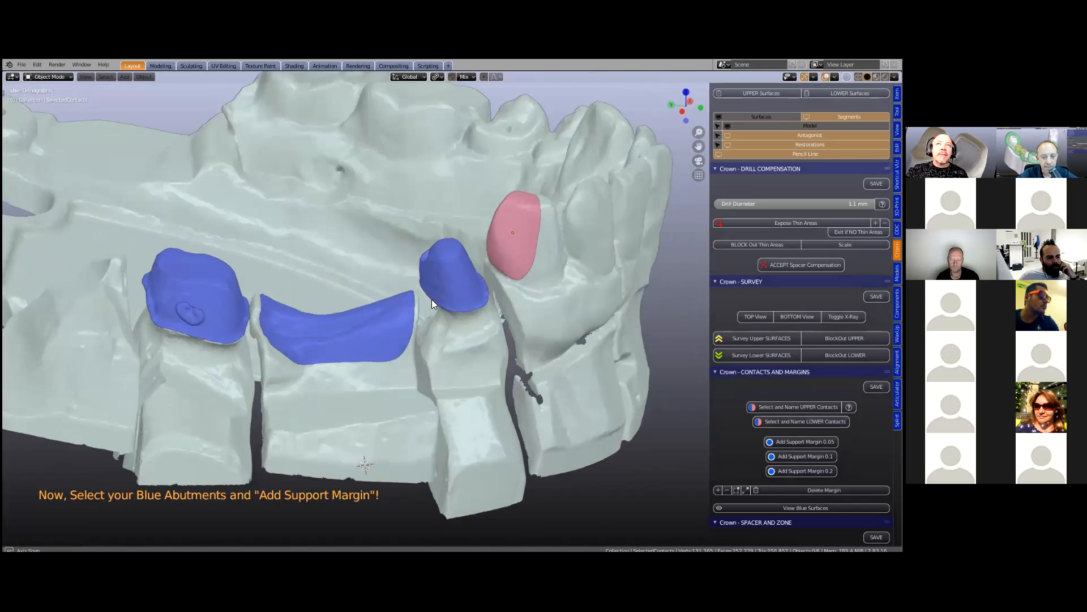
{"action": "scroll", "coordinate": [263, 293], "scroll_direction": "down", "scroll_amount": 1}
{"action": "left_click", "coordinate": [261, 292]}
{"action": "left_click", "coordinate": [459, 275], "text": "shift"}
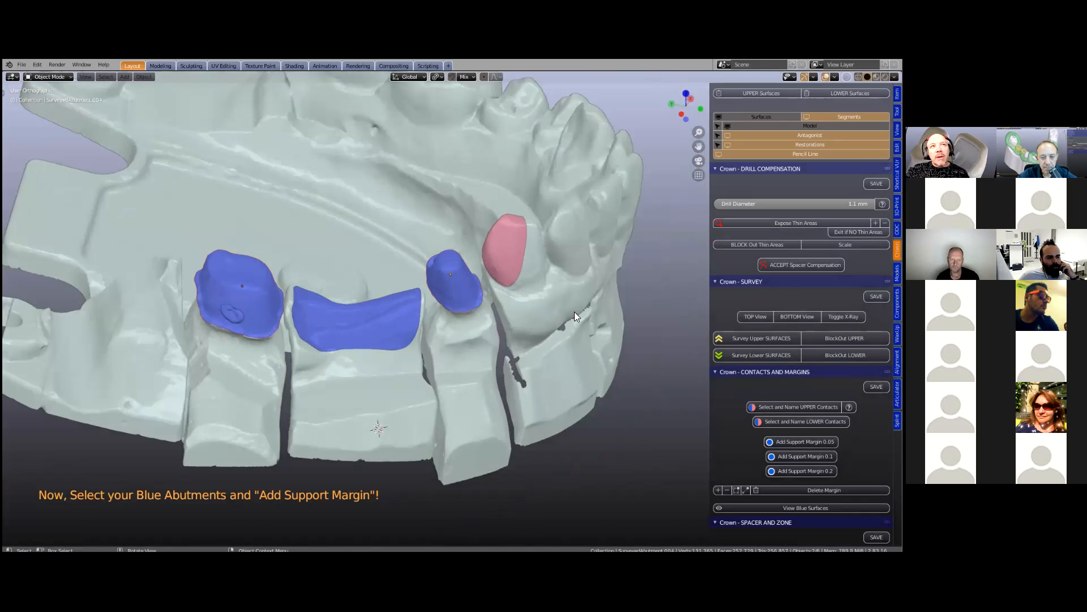
{"action": "scroll", "coordinate": [801, 340], "scroll_direction": "down", "scroll_amount": 3}
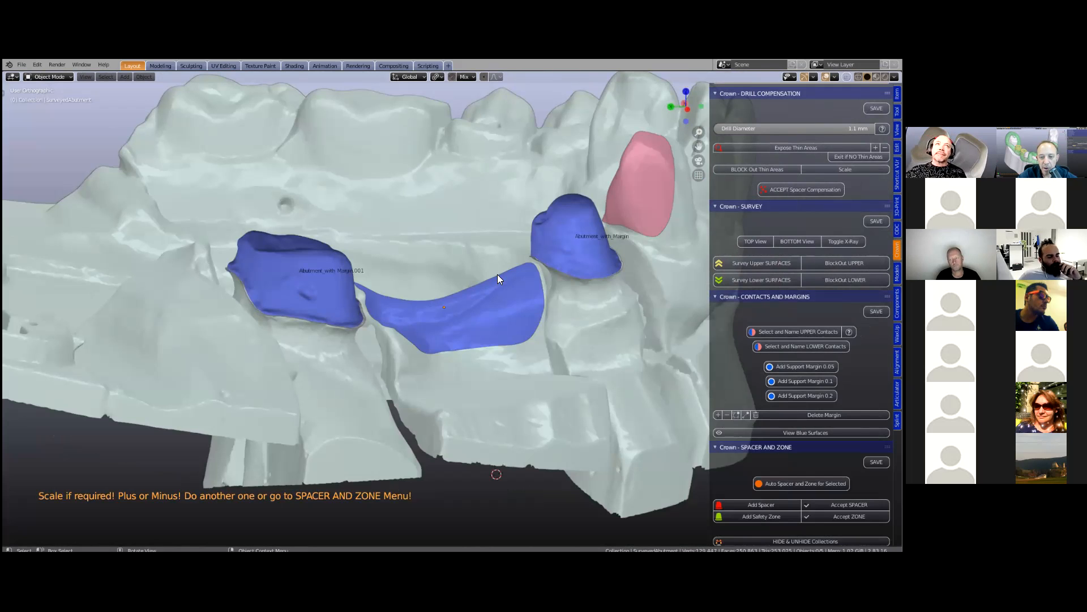
Examine the support margins around both abutments and the pontic surface from several angles
{"action": "scroll", "coordinate": [555, 317], "scroll_direction": "up", "scroll_amount": 2}
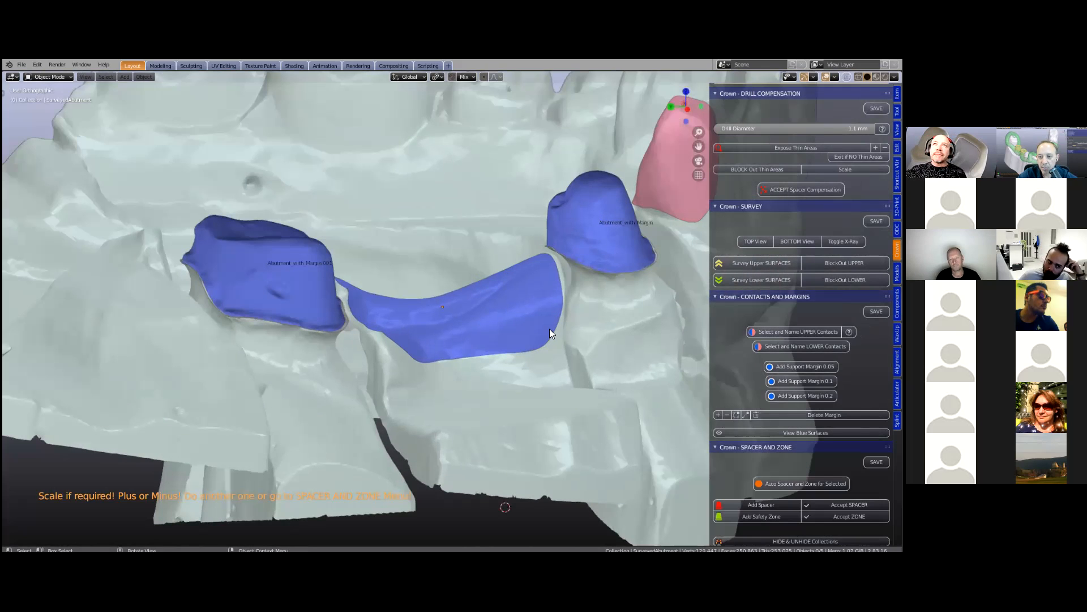
{"action": "middle_click_drag", "start_coordinate": [541, 314], "coordinate": [539, 282]}
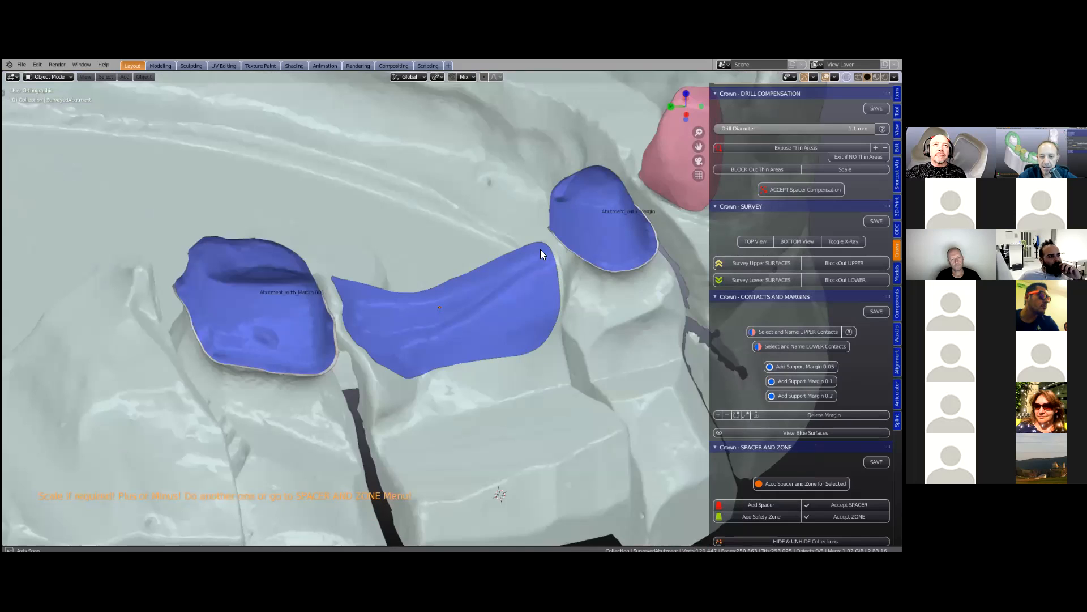
{"action": "mouse_move", "coordinate": [546, 224]}
{"action": "middle_mouse_down"}
{"action": "mouse_move", "coordinate": [546, 245]}
{"action": "mouse_move", "coordinate": [580, 216]}
{"action": "mouse_move", "coordinate": [548, 237]}
{"action": "middle_mouse_up"}
{"action": "middle_click_drag", "start_coordinate": [536, 275], "coordinate": [541, 256]}
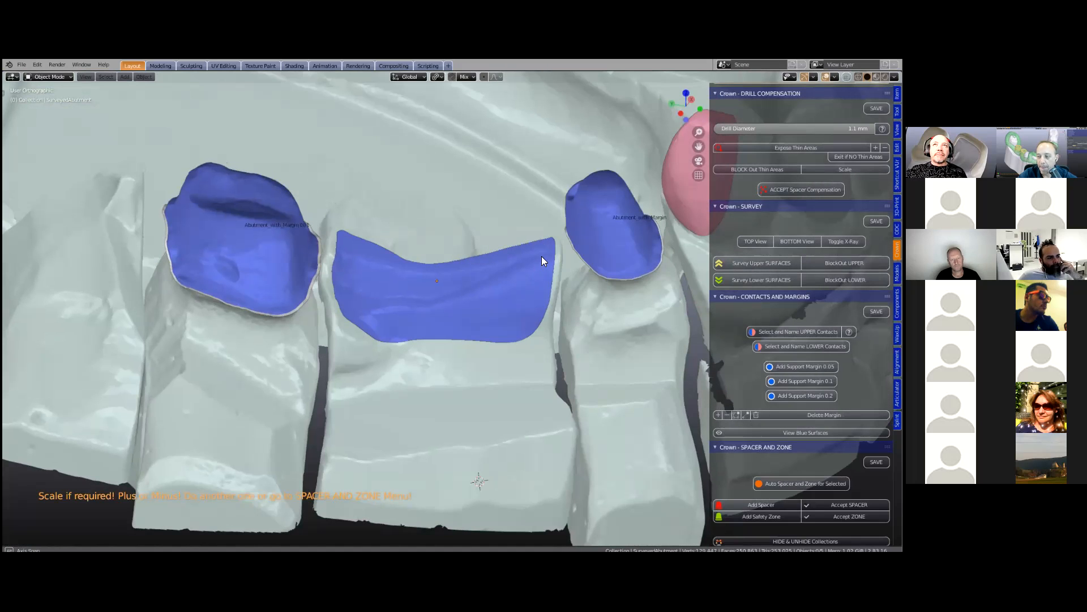
{"action": "middle_click_drag", "start_coordinate": [626, 226], "coordinate": [622, 200]}
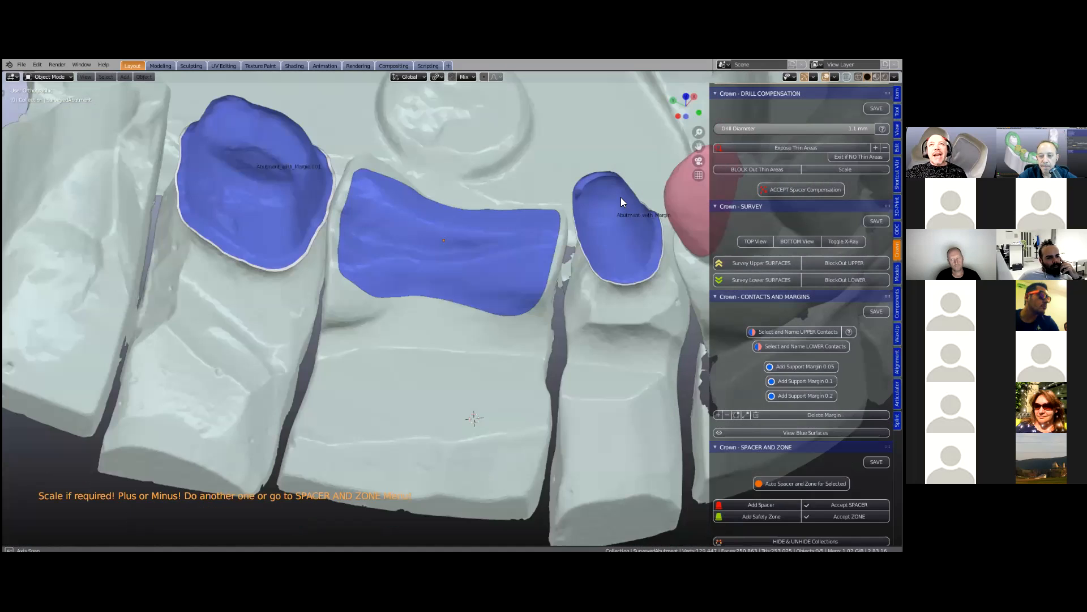
{"action": "middle_click_drag", "start_coordinate": [584, 240], "coordinate": [540, 191]}
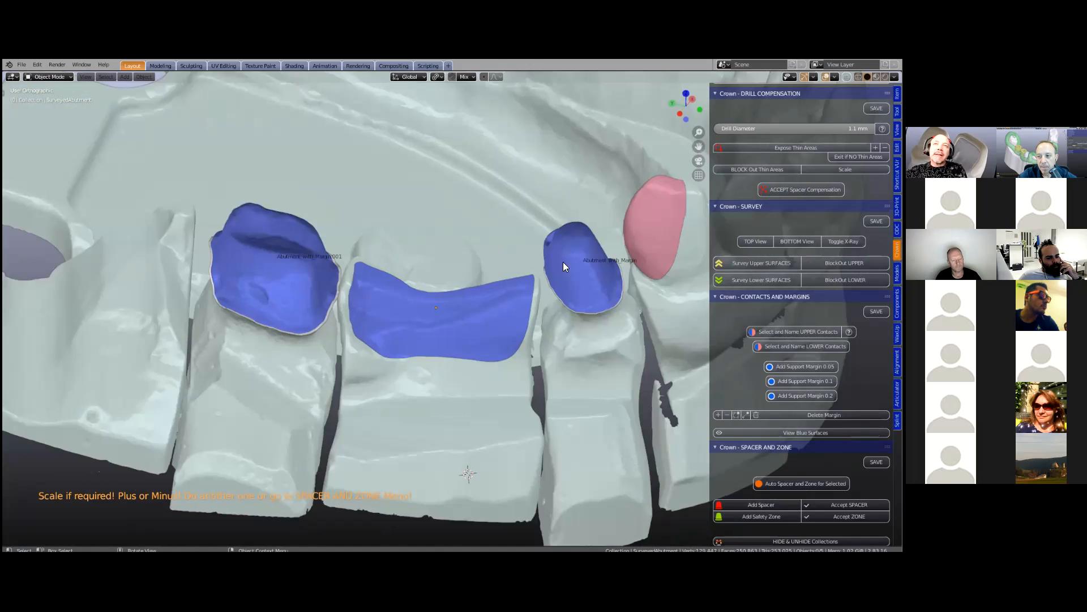
{"action": "middle_click_drag", "start_coordinate": [416, 292], "coordinate": [287, 295]}
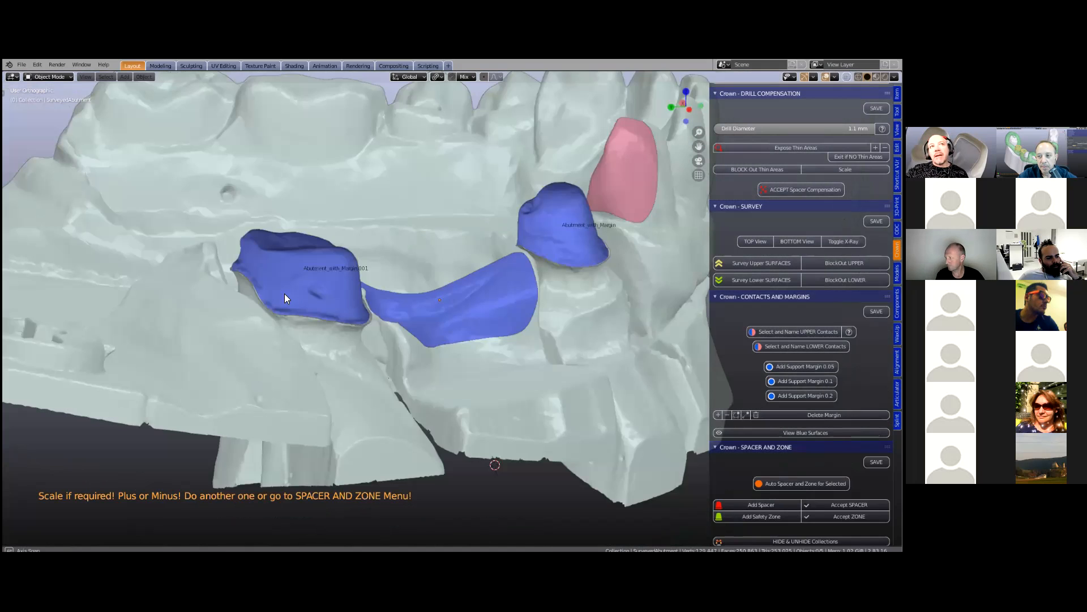
{"action": "middle_click_drag", "start_coordinate": [393, 277], "coordinate": [676, 233]}
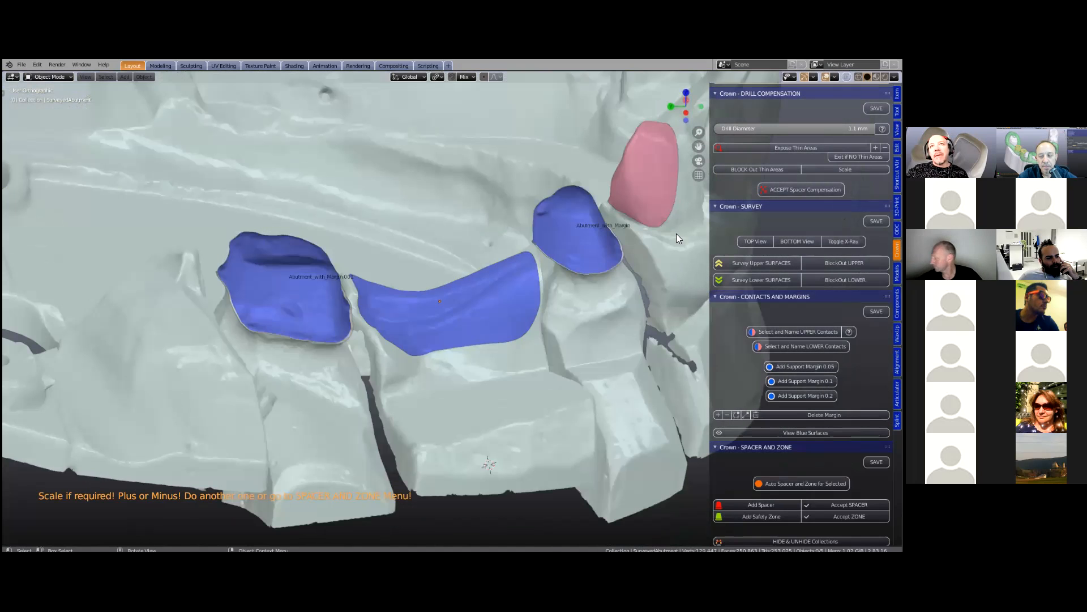
Select the molar abutment with its margin, widen the sidebar, and add a spacer to the abutment
{"action": "left_click", "coordinate": [279, 303]}
{"action": "scroll", "coordinate": [368, 284], "scroll_direction": "down", "scroll_amount": 2}
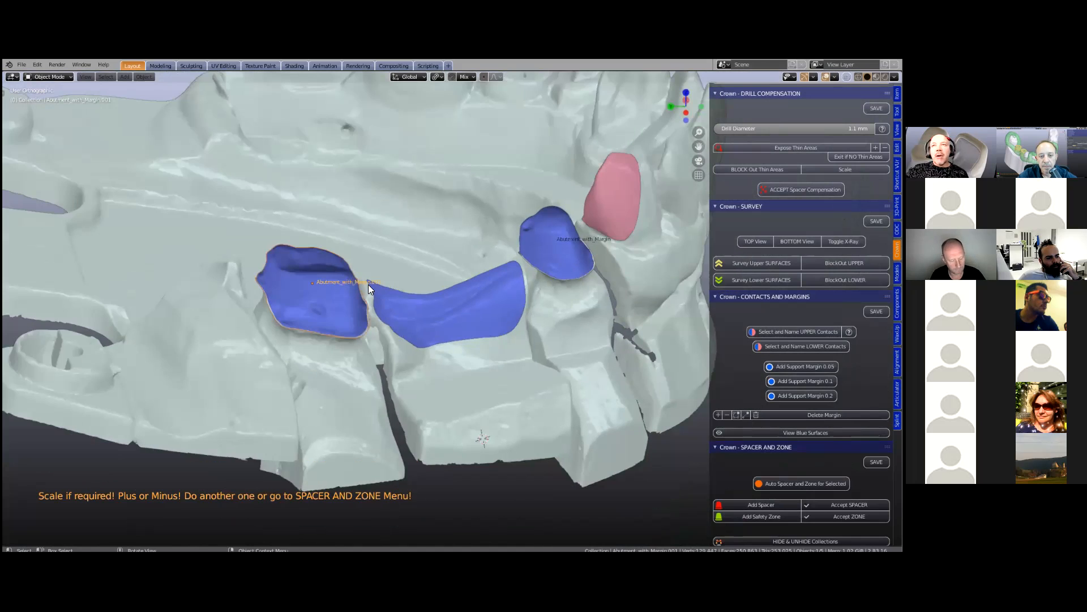
{"action": "scroll", "coordinate": [419, 290], "scroll_direction": "down", "scroll_amount": 1}
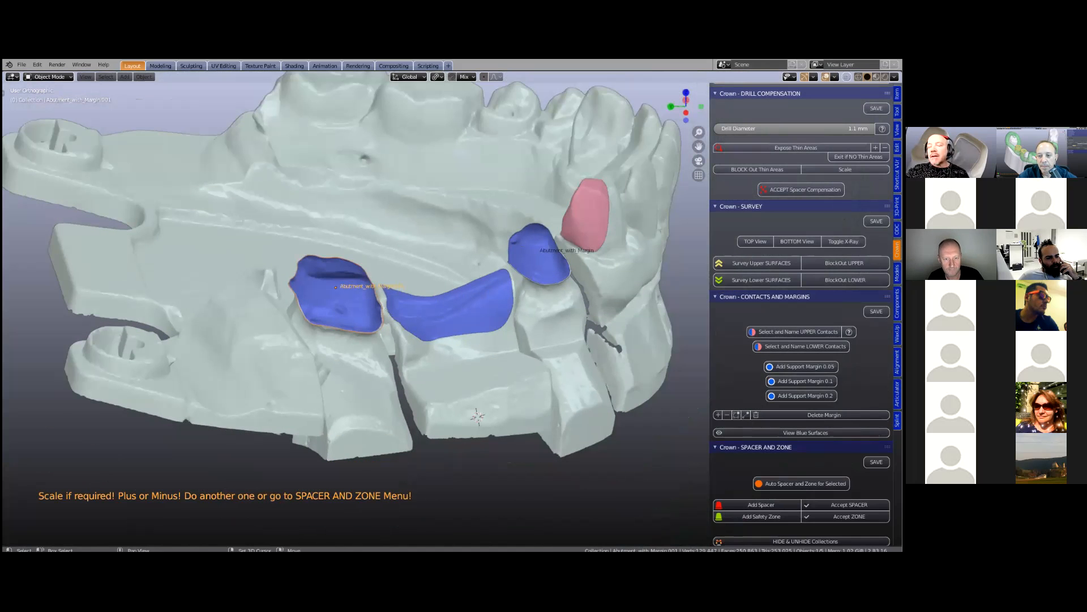
{"action": "middle_click_drag", "start_coordinate": [680, 291], "coordinate": [718, 286], "text": "shift"}
{"action": "scroll", "coordinate": [793, 287], "scroll_direction": "down", "scroll_amount": 5}
{"action": "scroll", "coordinate": [801, 312], "scroll_direction": "down", "scroll_amount": 1}
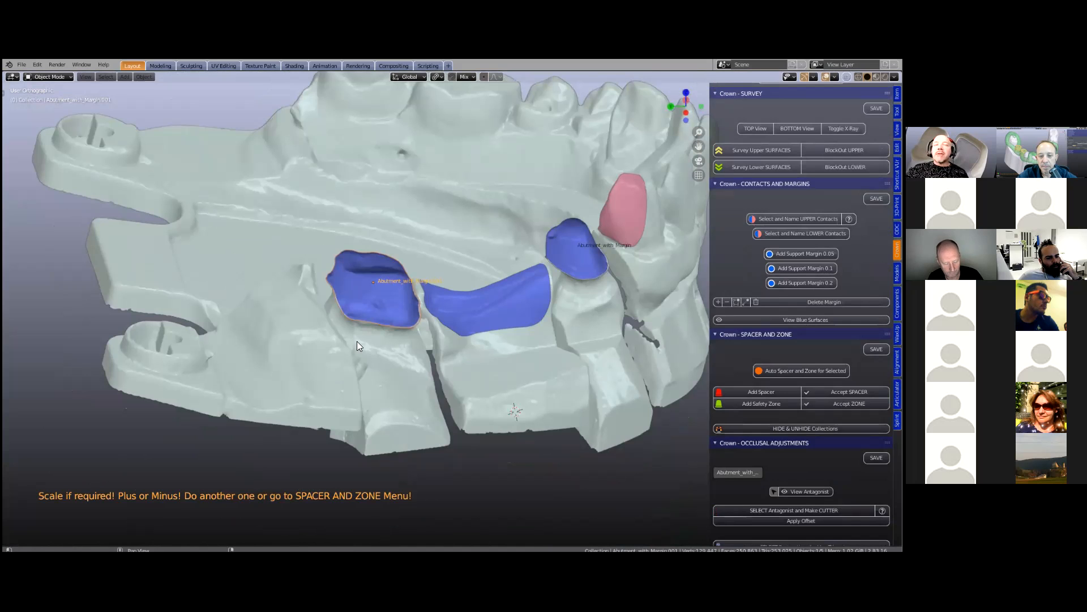
{"action": "scroll", "coordinate": [359, 341], "scroll_direction": "up", "scroll_amount": 1}
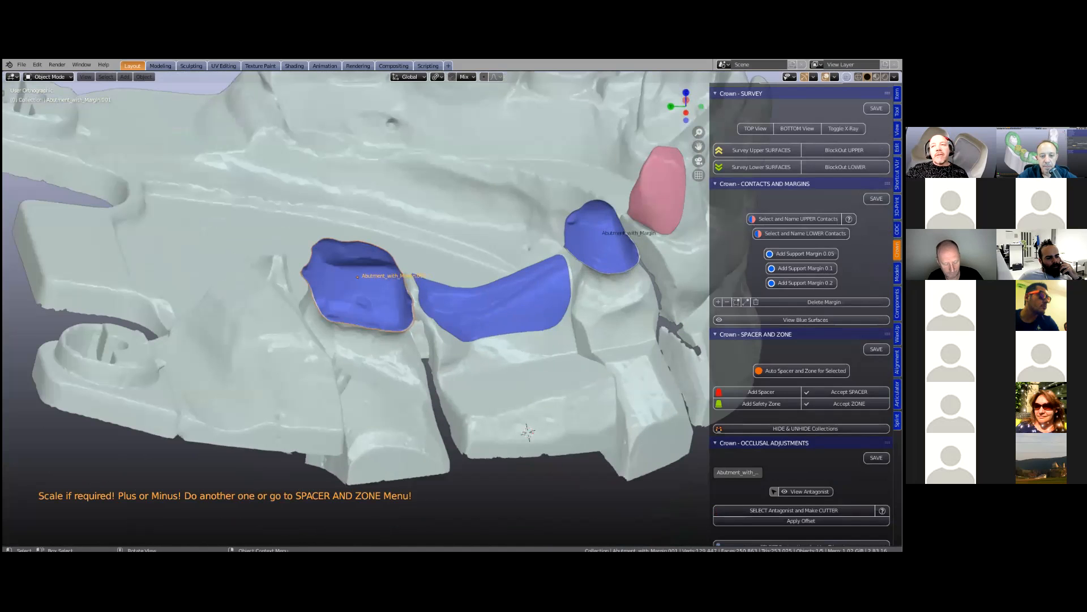
{"action": "left_click_drag", "start_coordinate": [709, 355], "coordinate": [676, 357]}
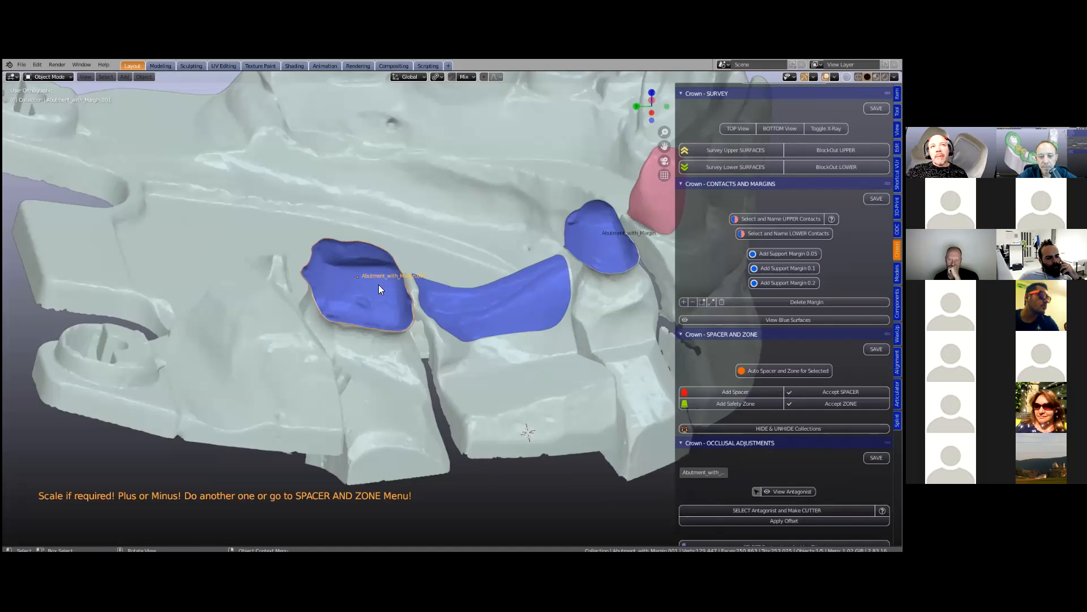
{"action": "left_click", "coordinate": [716, 393]}
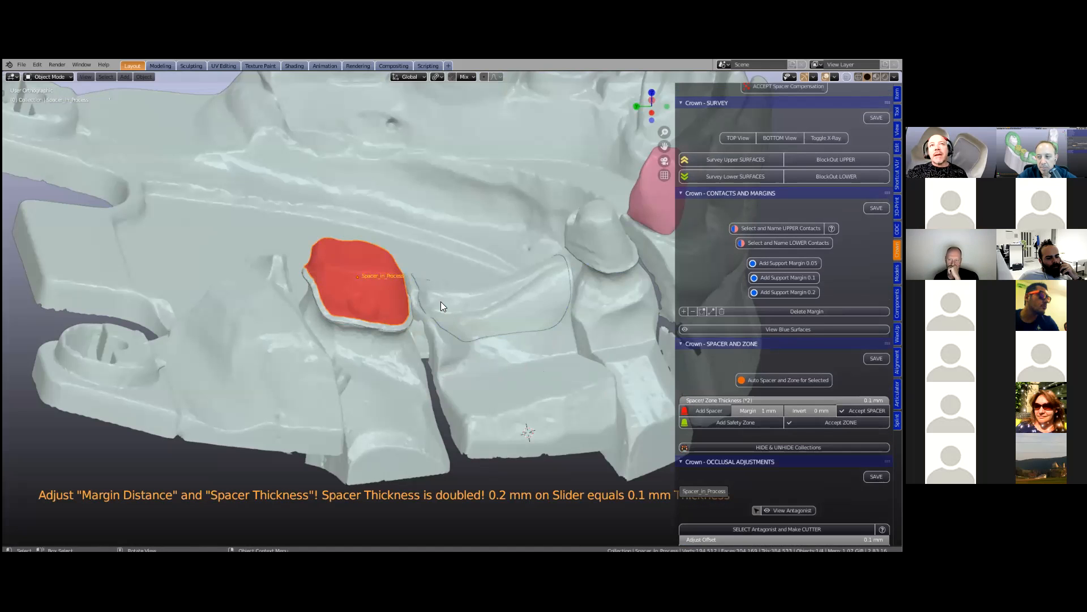
Accept the molar abutment's spacer, and add and accept a safety zone with the thickness slider at 1 mm
{"action": "mouse_move", "coordinate": [418, 307]}
{"action": "middle_mouse_down"}
{"action": "mouse_move", "coordinate": [360, 313]}
{"action": "mouse_move", "coordinate": [363, 356]}
{"action": "mouse_move", "coordinate": [393, 329]}
{"action": "mouse_move", "coordinate": [405, 334]}
{"action": "middle_mouse_up"}
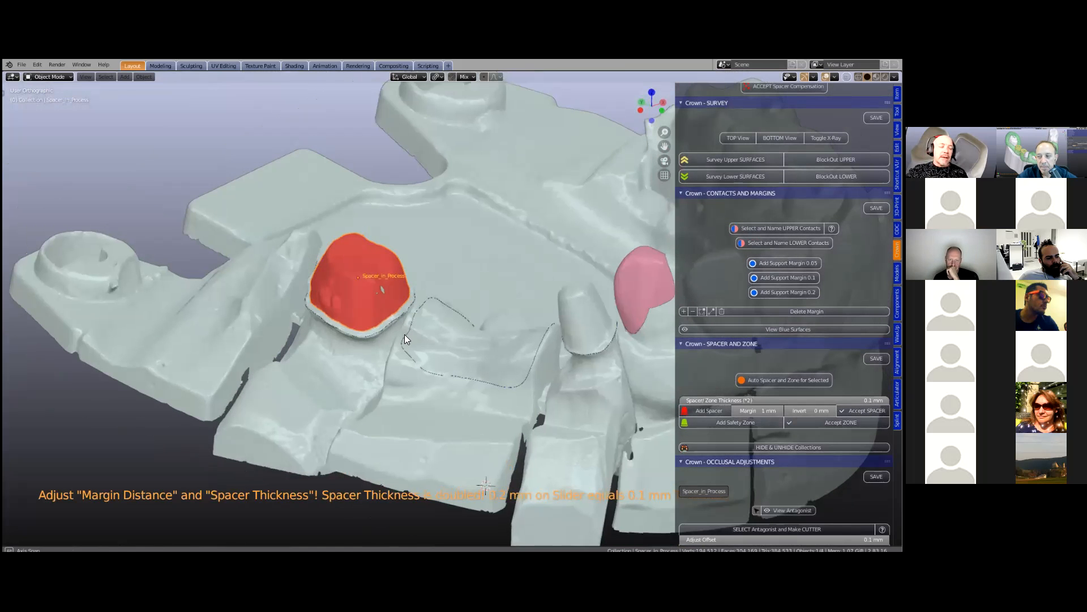
{"action": "scroll", "coordinate": [427, 342], "scroll_direction": "up", "scroll_amount": 3}
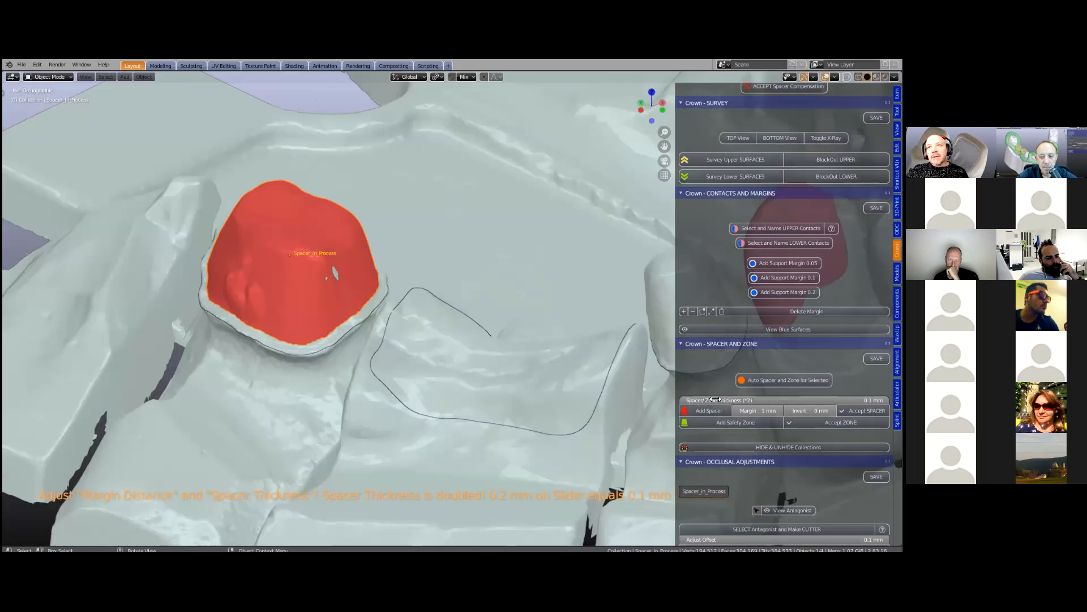
{"action": "middle_click_drag", "start_coordinate": [618, 333], "coordinate": [695, 386]}
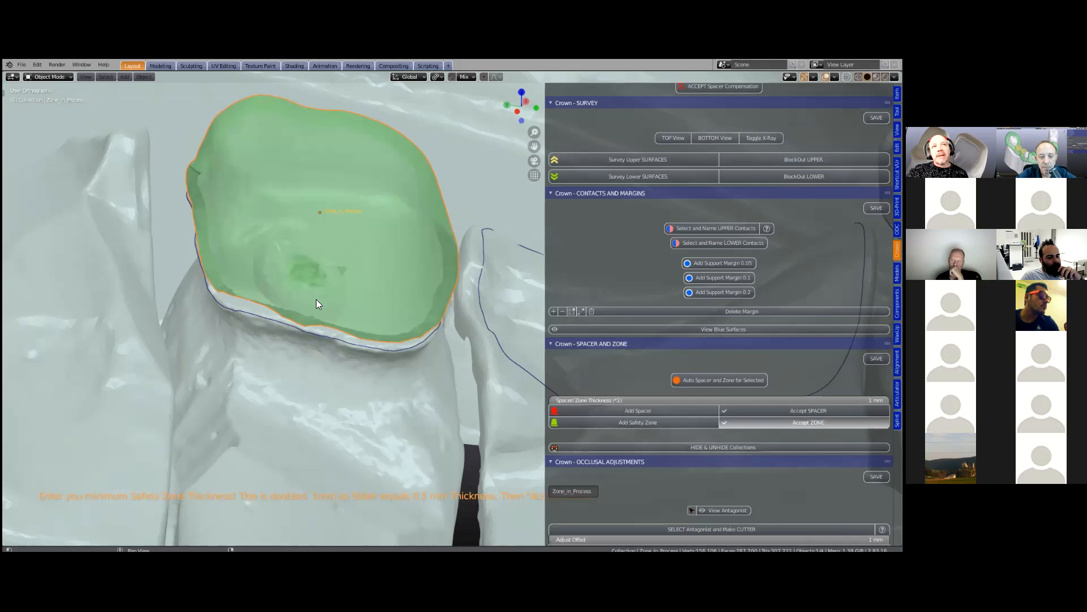
{"action": "scroll", "coordinate": [362, 275], "scroll_direction": "down", "scroll_amount": 3}
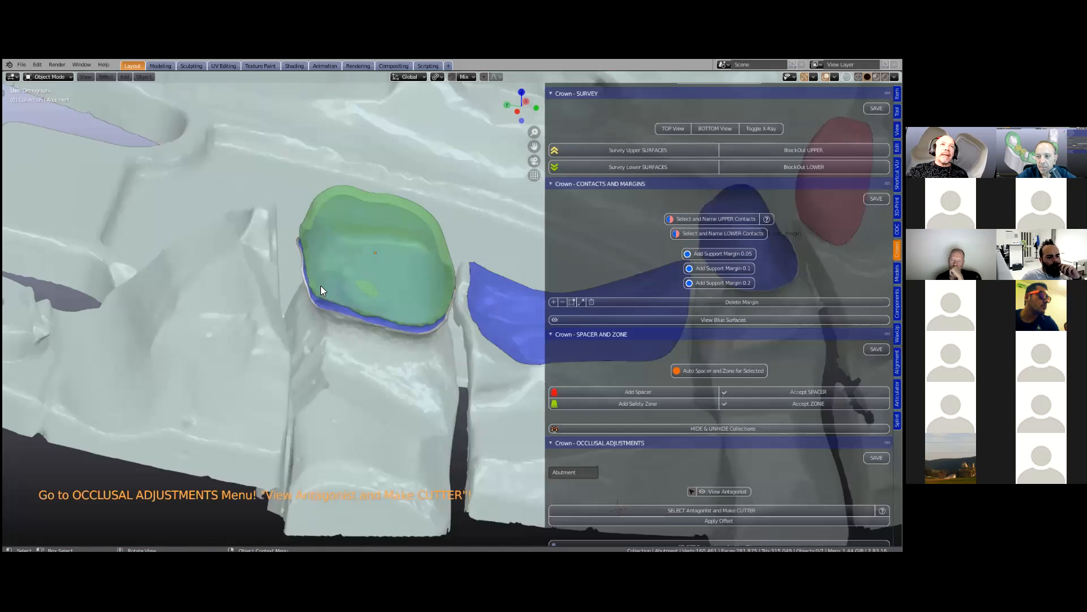
Open the prepared case file from the Zoom_Saturday folder without saving the current changes, and widen the sidebar
{"action": "middle_click_drag", "start_coordinate": [288, 296], "coordinate": [494, 262]}
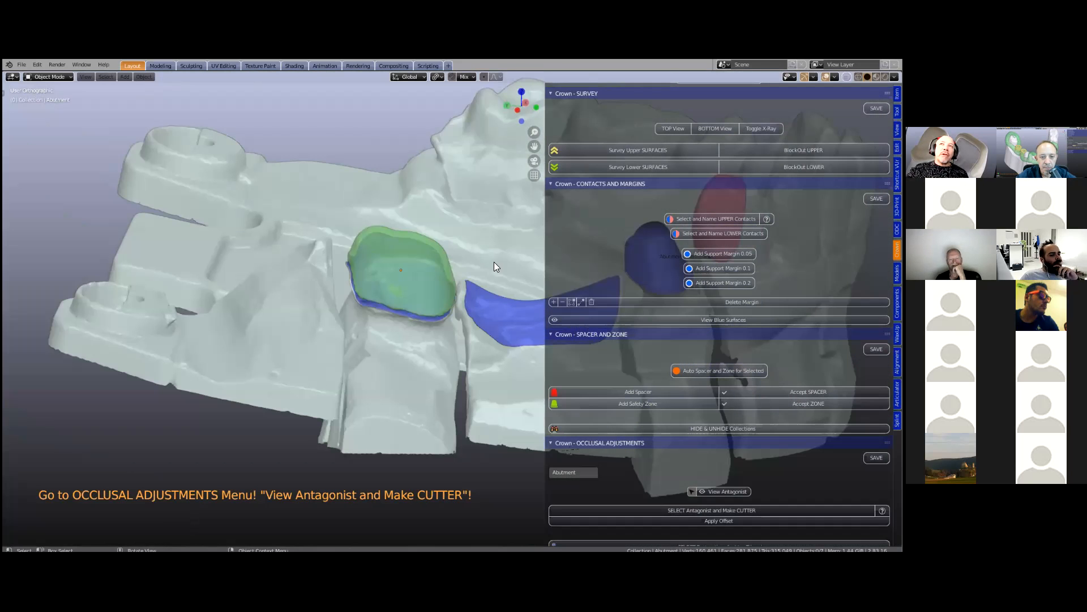
{"action": "left_click", "coordinate": [23, 66]}
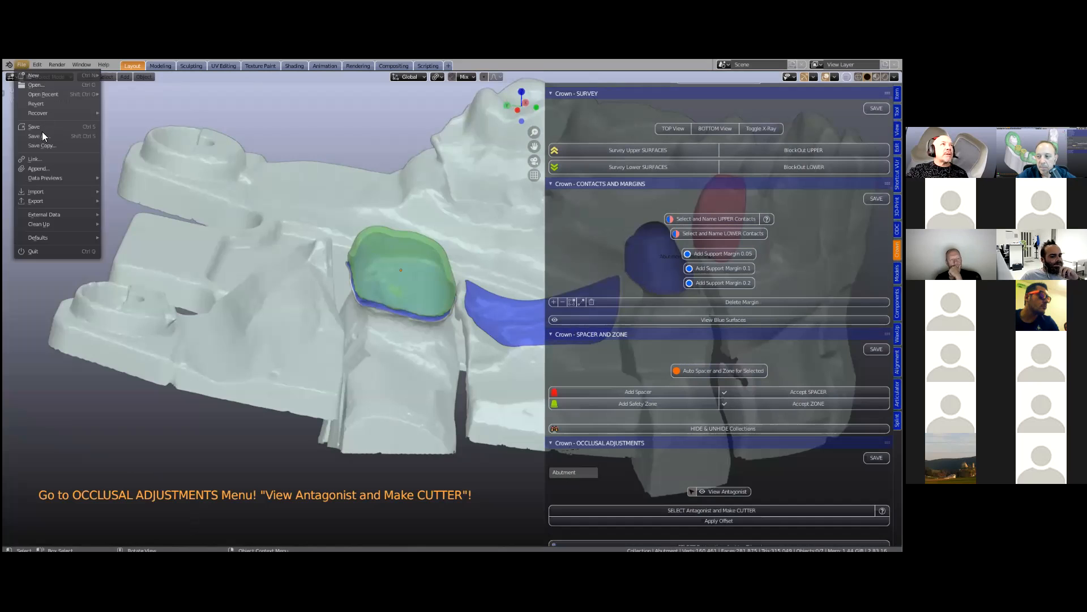
{"action": "left_click", "coordinate": [51, 86]}
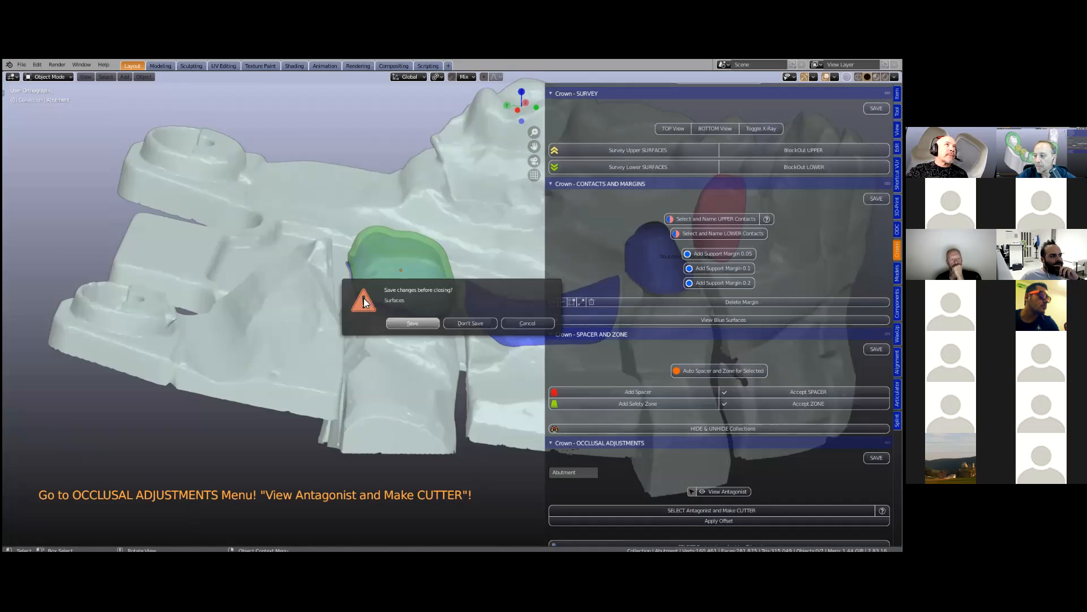
{"action": "left_click", "coordinate": [470, 322]}
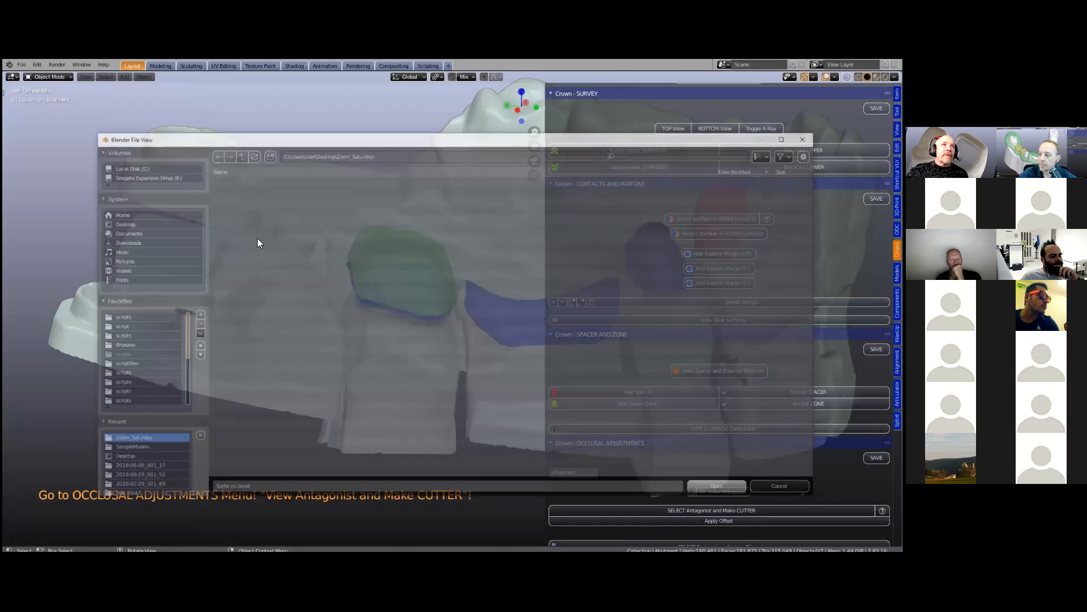
{"action": "left_click", "coordinate": [263, 210]}
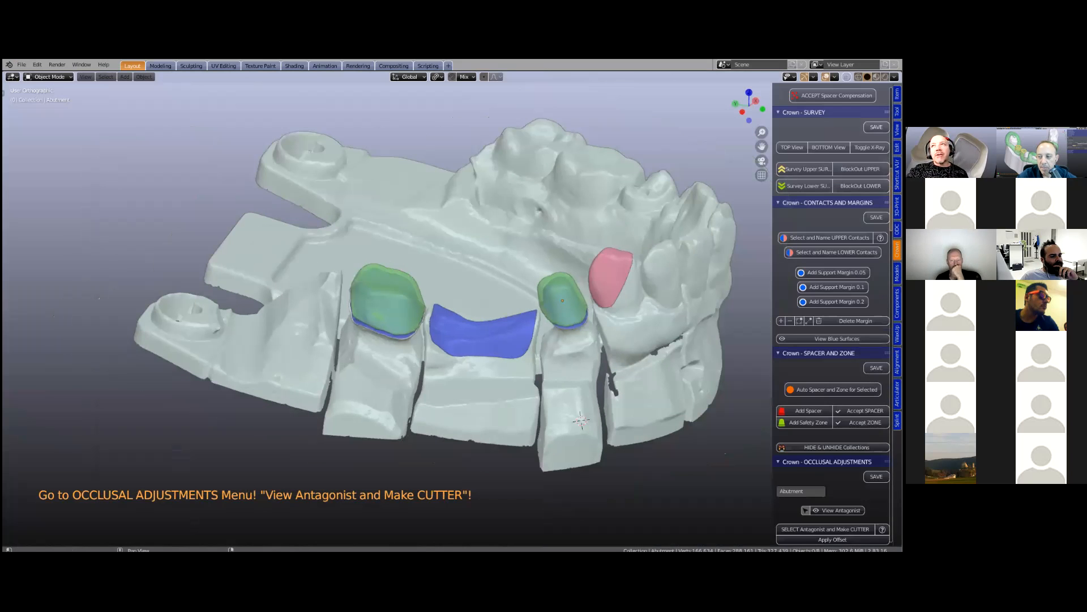
{"action": "left_click_drag", "start_coordinate": [773, 283], "coordinate": [668, 283]}
{"action": "middle_click_drag", "start_coordinate": [456, 404], "coordinate": [357, 401], "text": "shift"}
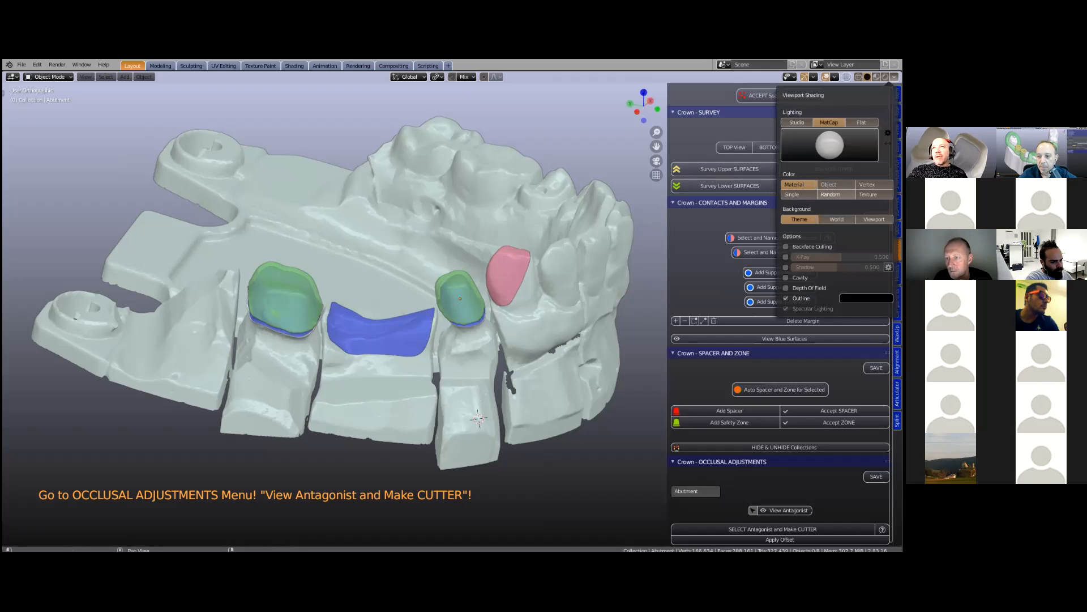
Try the Random colour option in the viewport shading and return the model to the Material colour
{"action": "left_click", "coordinate": [830, 194]}
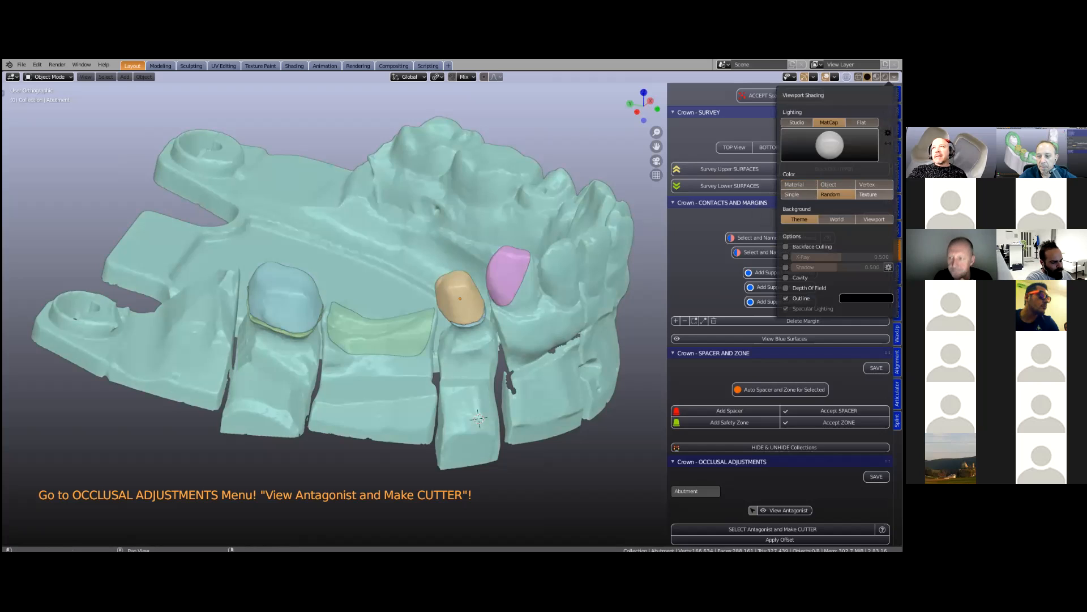
{"action": "left_click", "coordinate": [794, 184]}
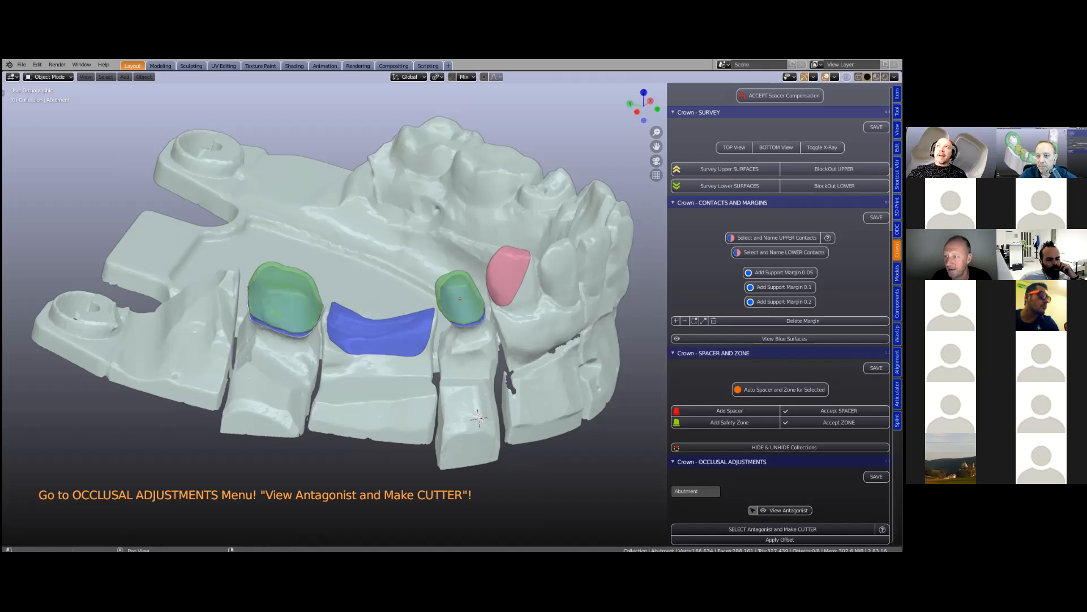
{"action": "left_click", "coordinate": [894, 76]}
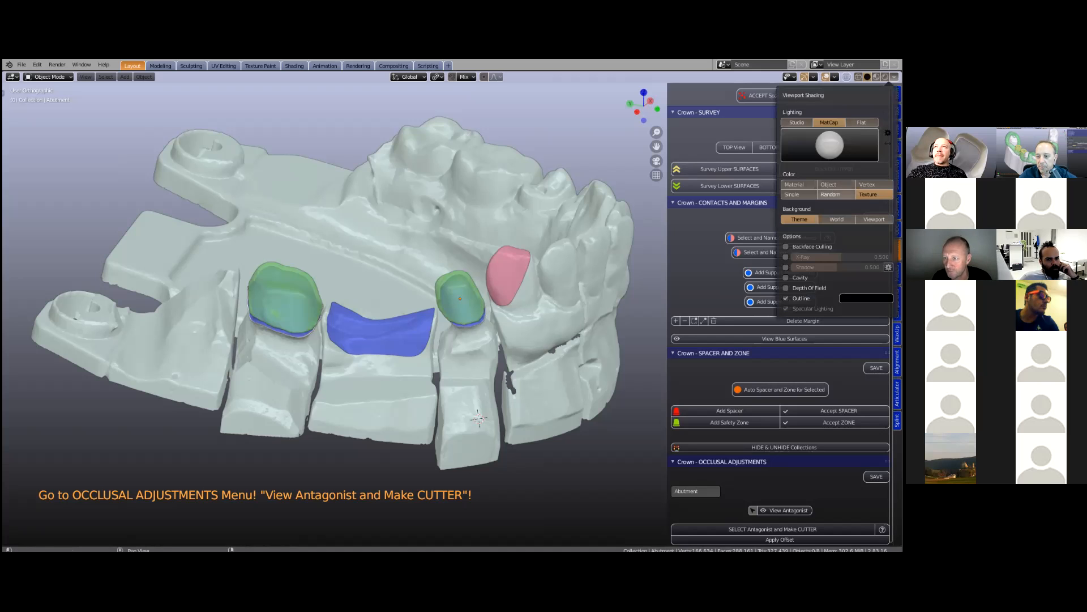
{"action": "left_click", "coordinate": [830, 194]}
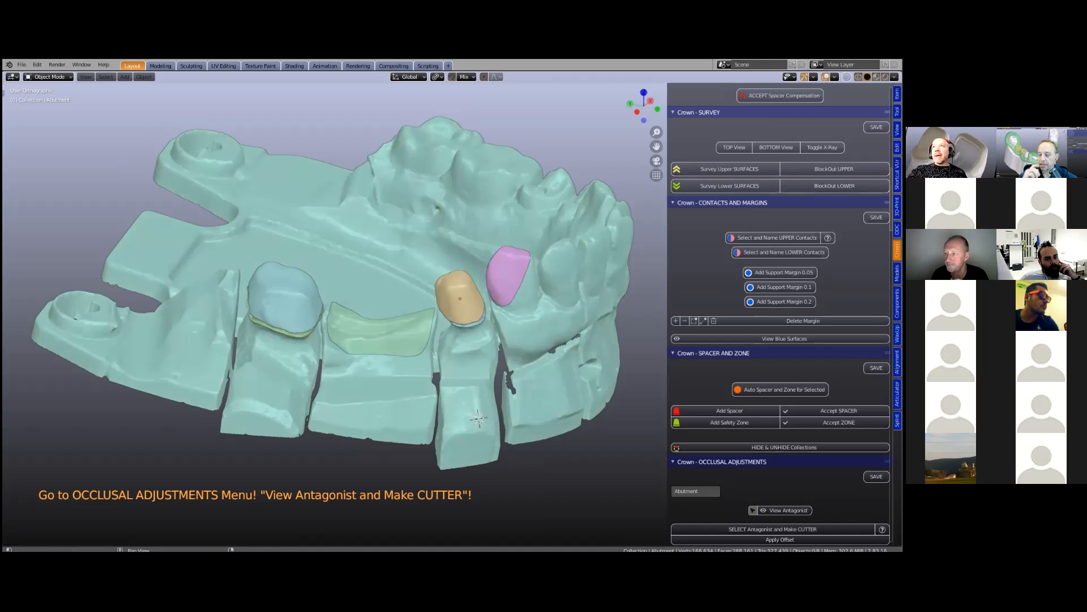
{"action": "left_click", "coordinate": [894, 77]}
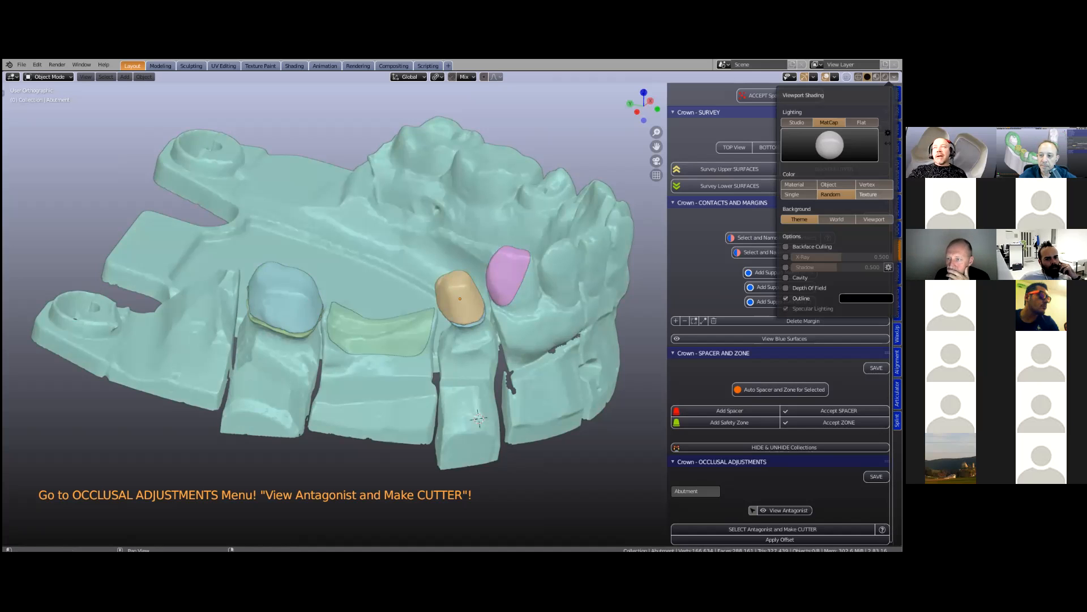
{"action": "left_click", "coordinate": [794, 184]}
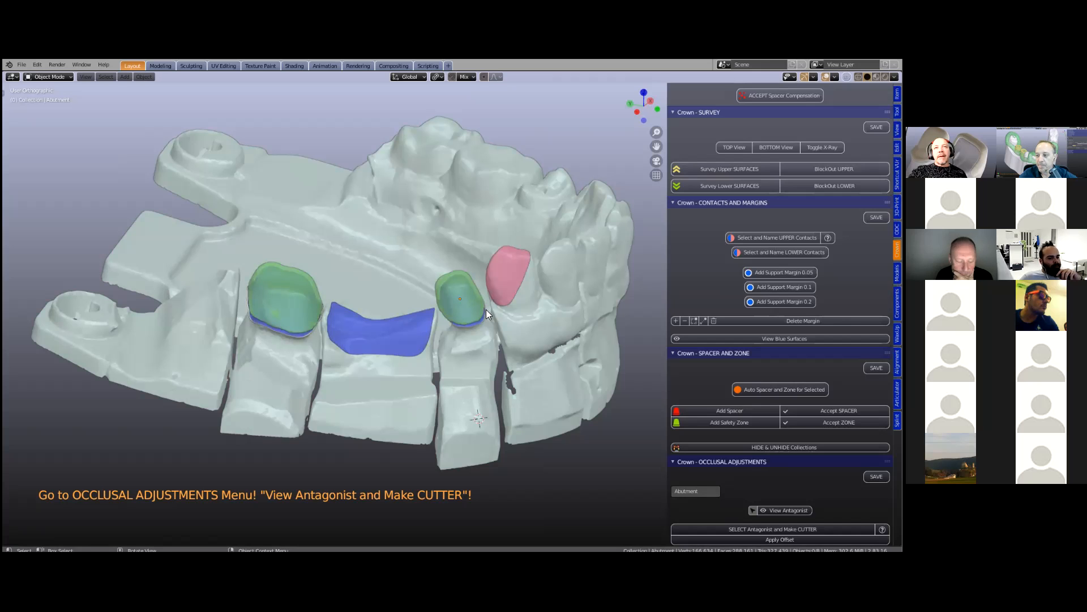
Show the antagonist jaw above the prepared model for the occlusal adjustments
{"action": "scroll", "coordinate": [486, 309], "scroll_direction": "down", "scroll_amount": 1}
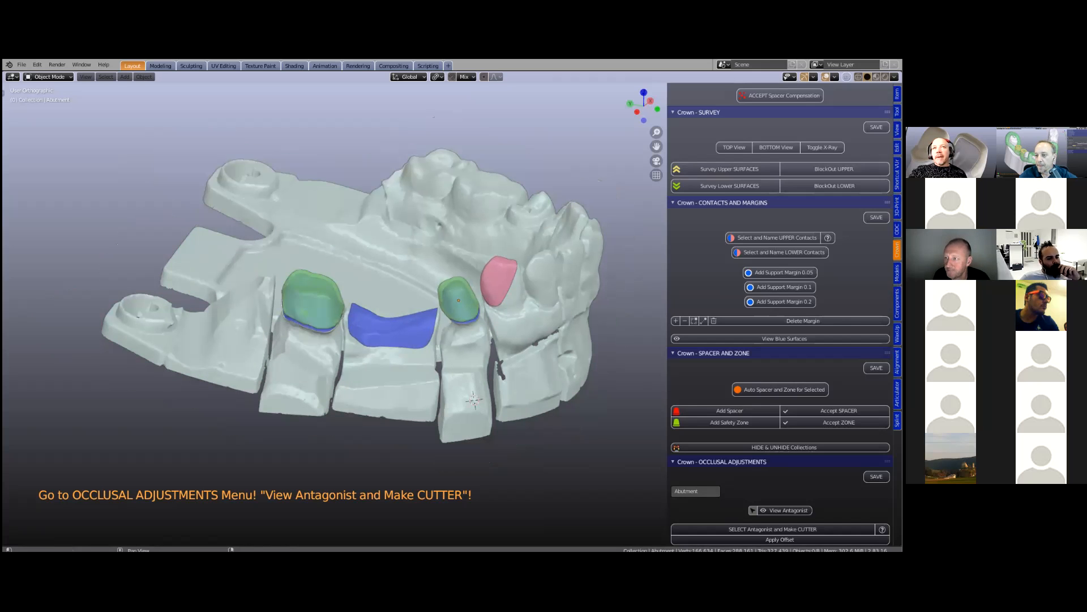
{"action": "scroll", "coordinate": [781, 317], "scroll_direction": "down", "scroll_amount": 3}
{"action": "scroll", "coordinate": [698, 367], "scroll_direction": "down", "scroll_amount": 2}
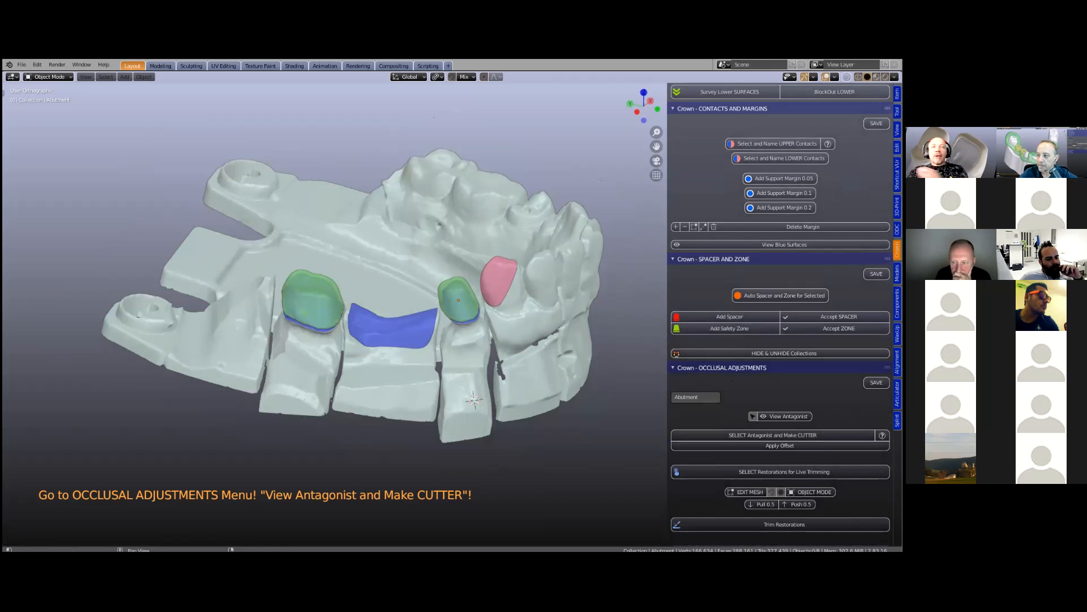
{"action": "scroll", "coordinate": [780, 317], "scroll_direction": "down", "scroll_amount": 3}
{"action": "scroll", "coordinate": [702, 308], "scroll_direction": "down", "scroll_amount": 2}
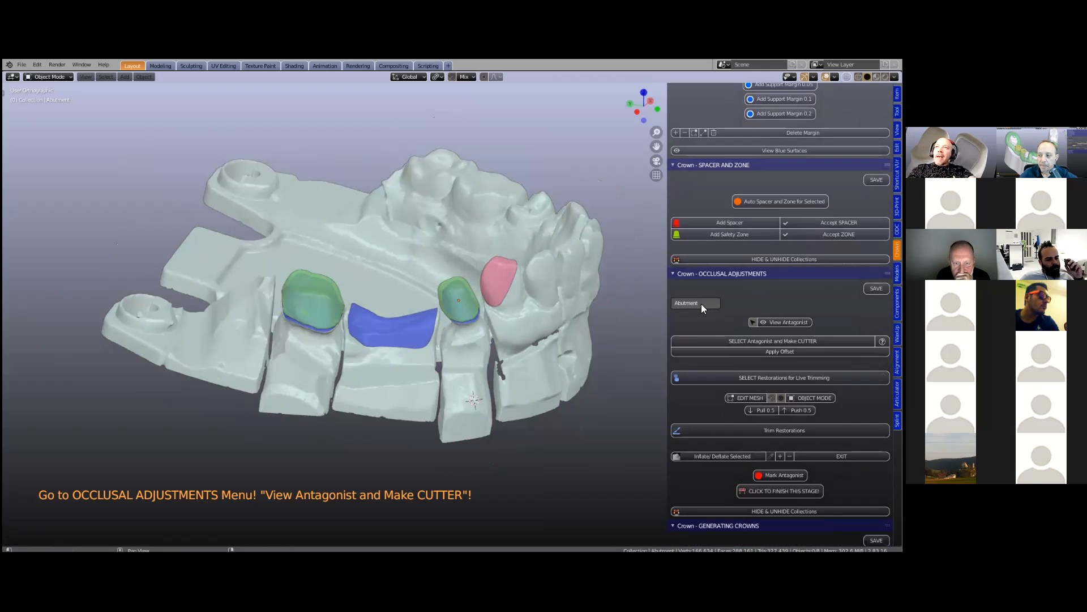
{"action": "scroll", "coordinate": [702, 311], "scroll_direction": "down", "scroll_amount": 2}
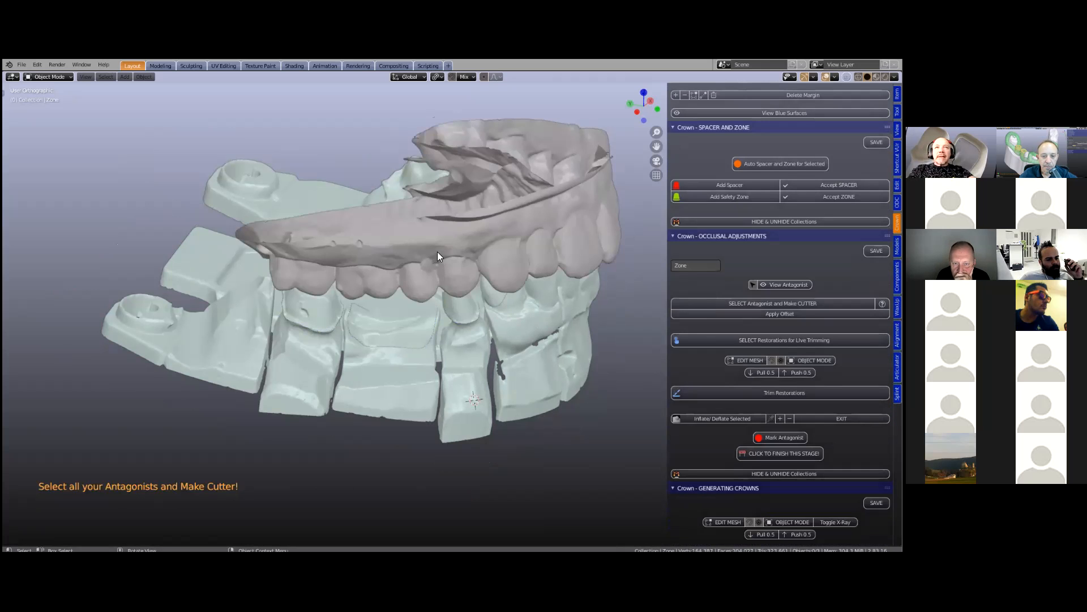
{"action": "middle_click_drag", "start_coordinate": [438, 252], "coordinate": [437, 255]}
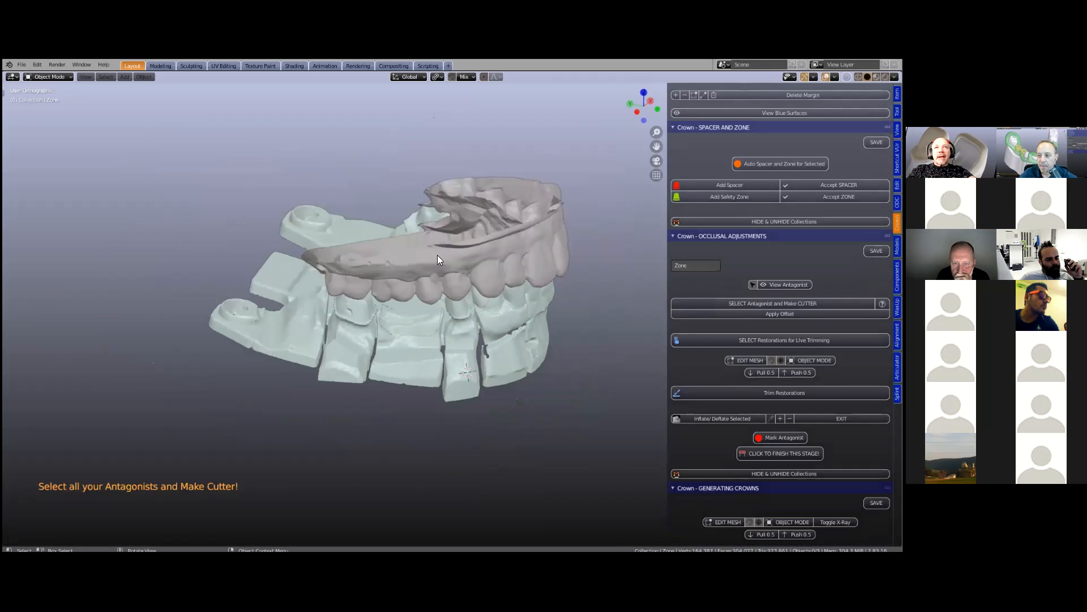
Select the antagonist jaw, widen the sidebar further, and make a cutter from the antagonist
{"action": "left_click", "coordinate": [436, 304]}
{"action": "scroll", "coordinate": [437, 310], "scroll_direction": "up", "scroll_amount": 3}
{"action": "middle_click_drag", "start_coordinate": [483, 283], "coordinate": [447, 291]}
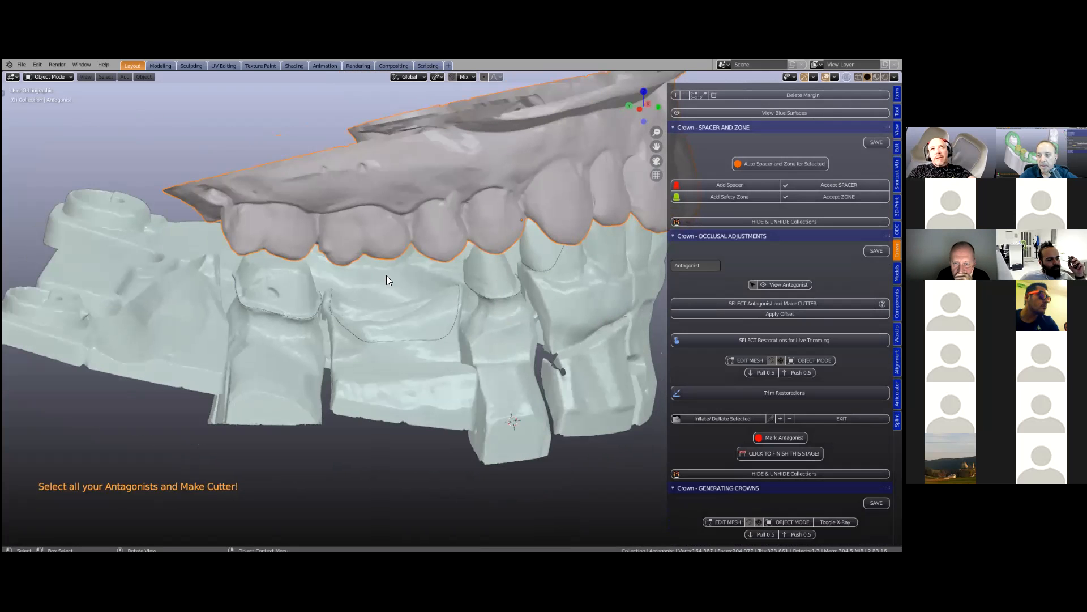
{"action": "mouse_move", "coordinate": [393, 299]}
{"action": "middle_mouse_down"}
{"action": "mouse_move", "coordinate": [348, 301]}
{"action": "mouse_move", "coordinate": [310, 262]}
{"action": "mouse_move", "coordinate": [359, 309]}
{"action": "mouse_move", "coordinate": [378, 306]}
{"action": "middle_mouse_up"}
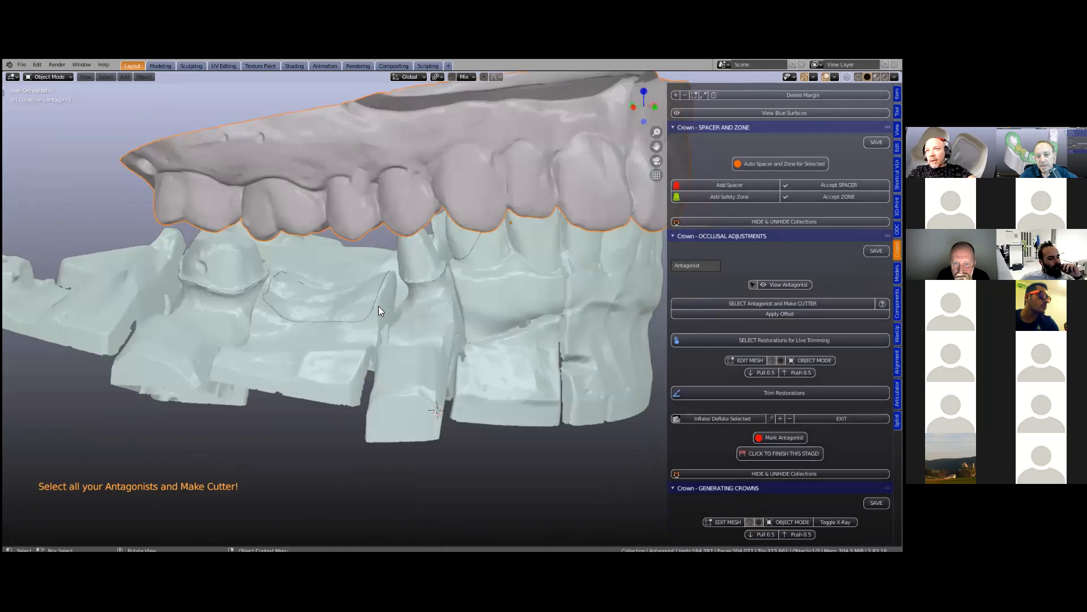
{"action": "left_click_drag", "start_coordinate": [669, 285], "coordinate": [533, 281]}
{"action": "scroll", "coordinate": [365, 273], "scroll_direction": "down", "scroll_amount": 2}
{"action": "scroll", "coordinate": [372, 287], "scroll_direction": "up", "scroll_amount": 2}
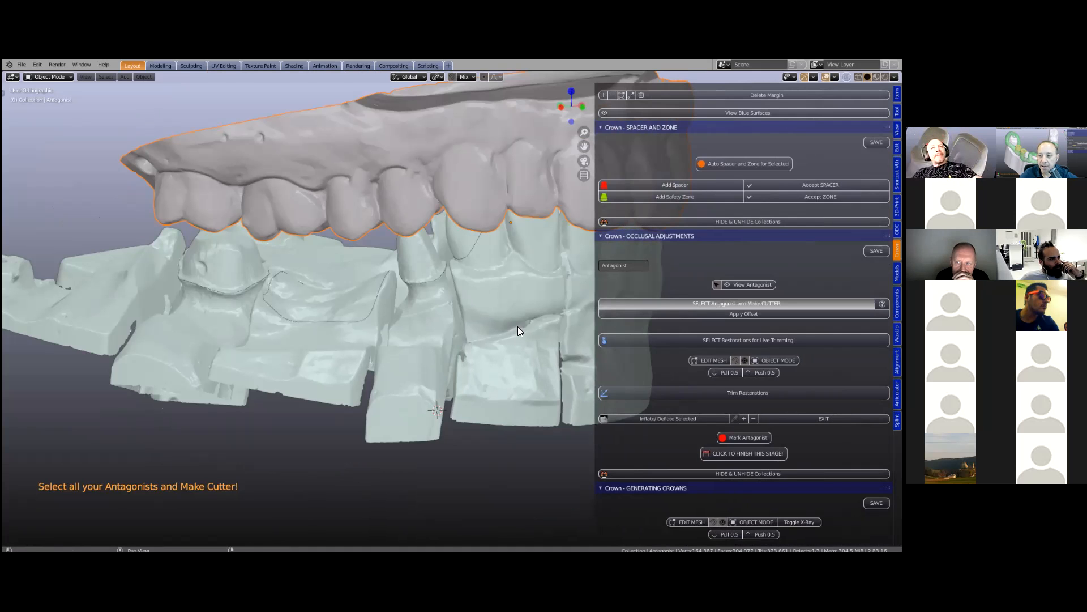
{"action": "scroll", "coordinate": [366, 251], "scroll_direction": "up", "scroll_amount": 2}
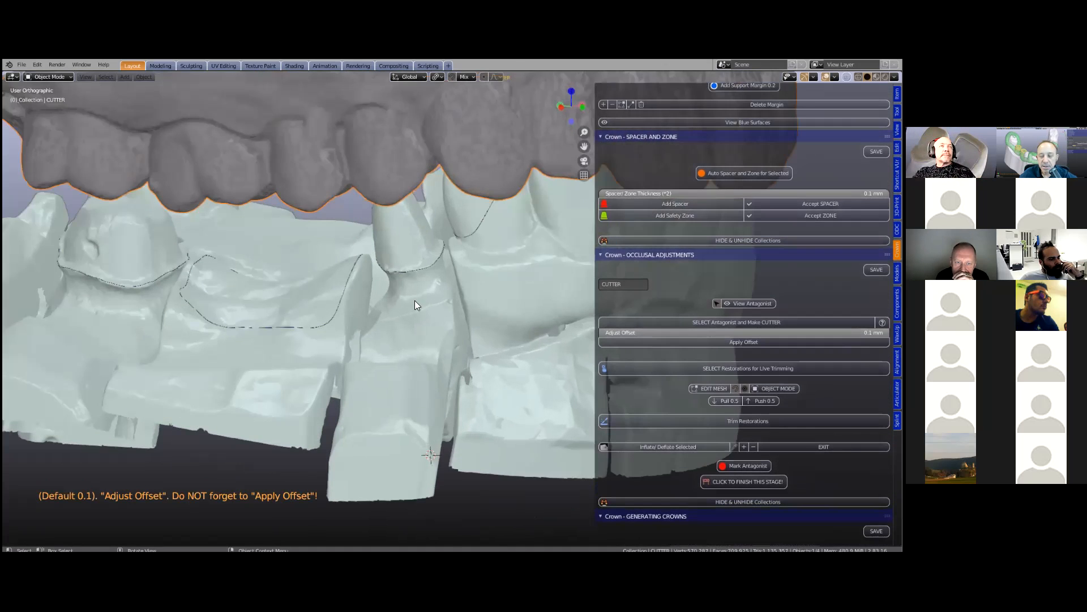
Try cutter offsets of 0.2 mm and 0.3 mm with the view close to the antagonist's cusps
{"action": "scroll", "coordinate": [402, 276], "scroll_direction": "up", "scroll_amount": 2}
{"action": "middle_click_drag", "start_coordinate": [222, 139], "coordinate": [357, 268], "text": "shift"}
{"action": "scroll", "coordinate": [348, 264], "scroll_direction": "up", "scroll_amount": 3}
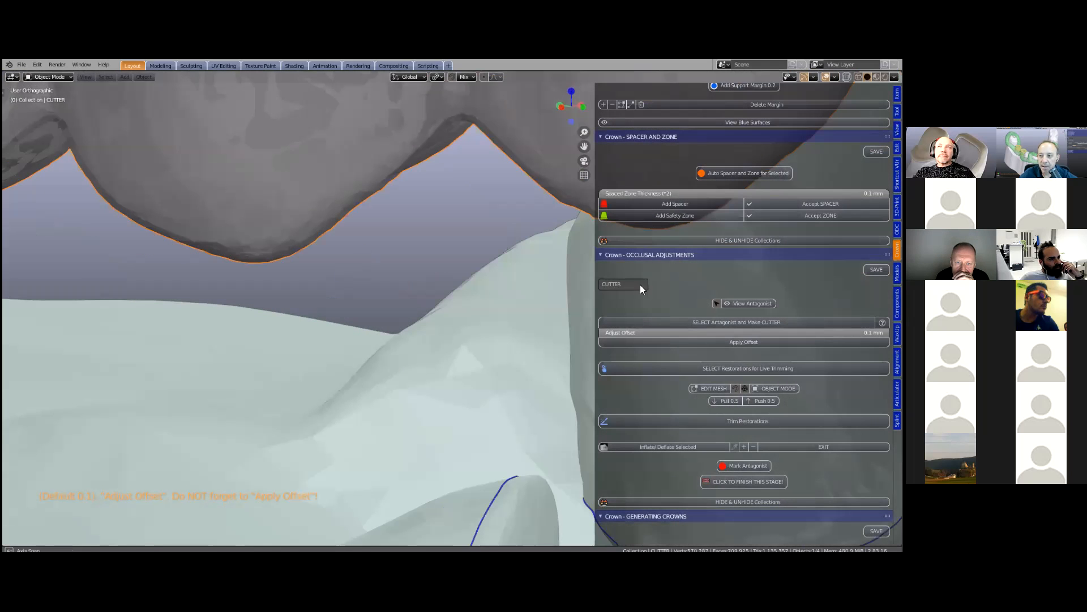
{"action": "scroll", "coordinate": [356, 267], "scroll_direction": "down", "scroll_amount": 2}
{"action": "left_click", "coordinate": [744, 333]}
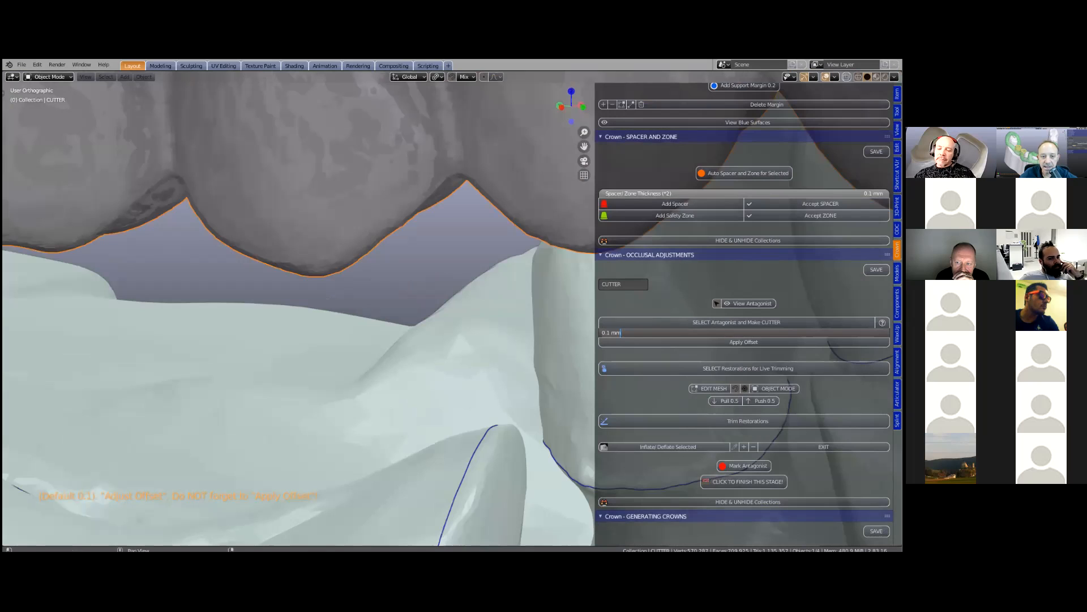
{"action": "type", "text": "0.2"}
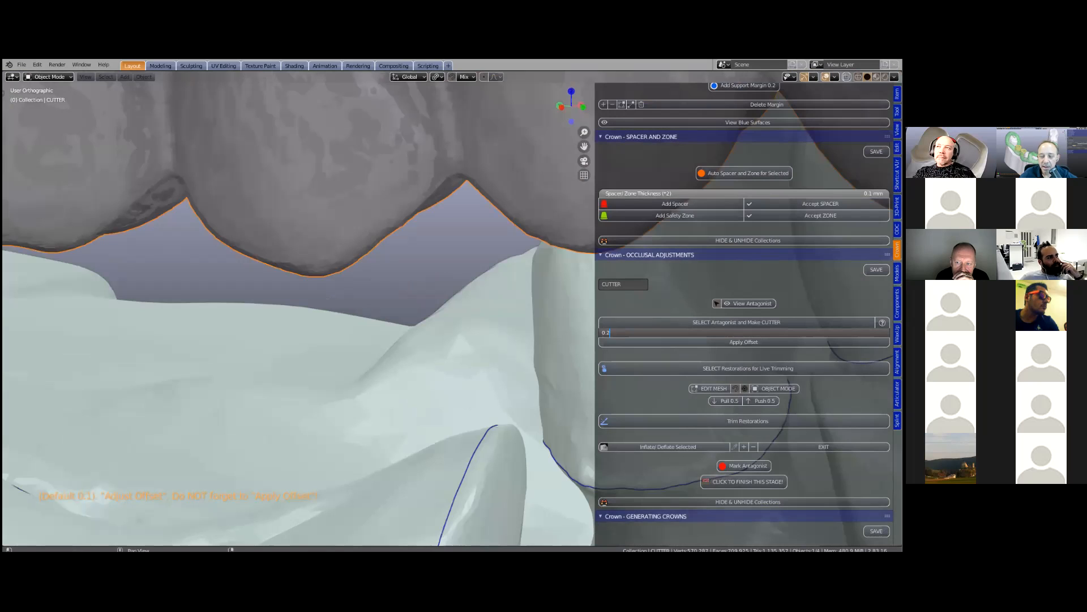
{"action": "key", "text": "Return"}
{"action": "left_click", "coordinate": [744, 333]}
{"action": "type", "text": "0.3"}
{"action": "key", "text": "Return"}
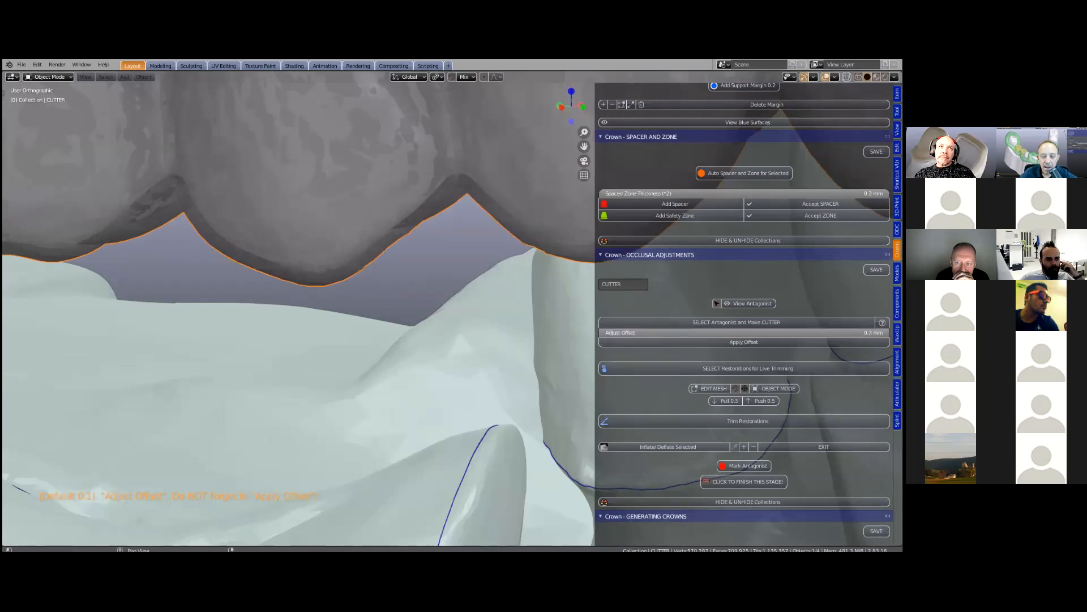
Set the cutter's offset to 0.1 mm and apply it
{"action": "left_click", "coordinate": [744, 333]}
{"action": "type", "text": "0.1"}
{"action": "key", "text": "Return"}
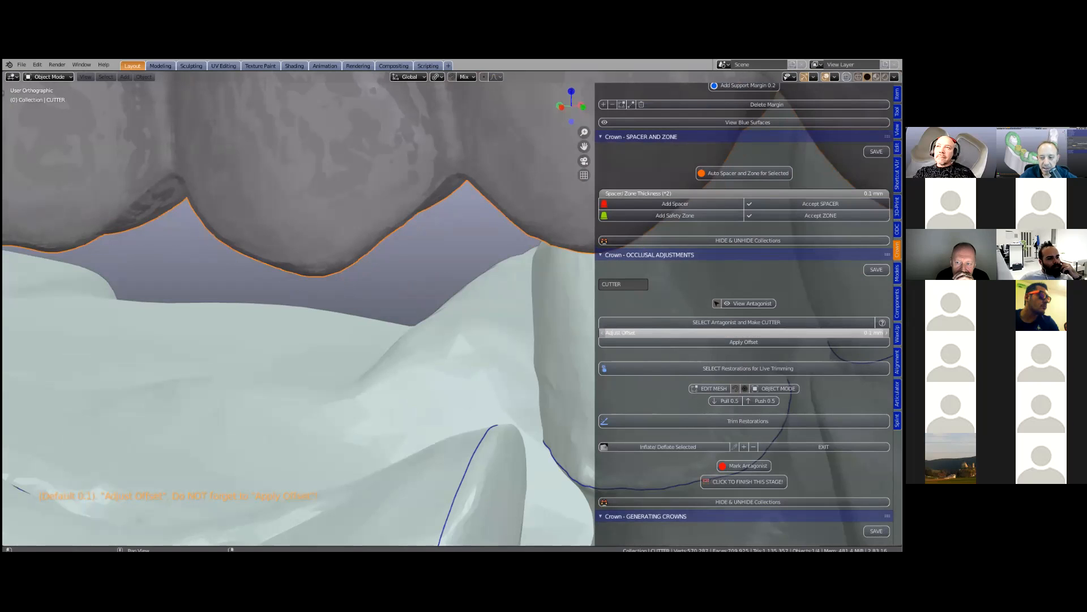
{"action": "scroll", "coordinate": [501, 321], "scroll_direction": "down", "scroll_amount": 1}
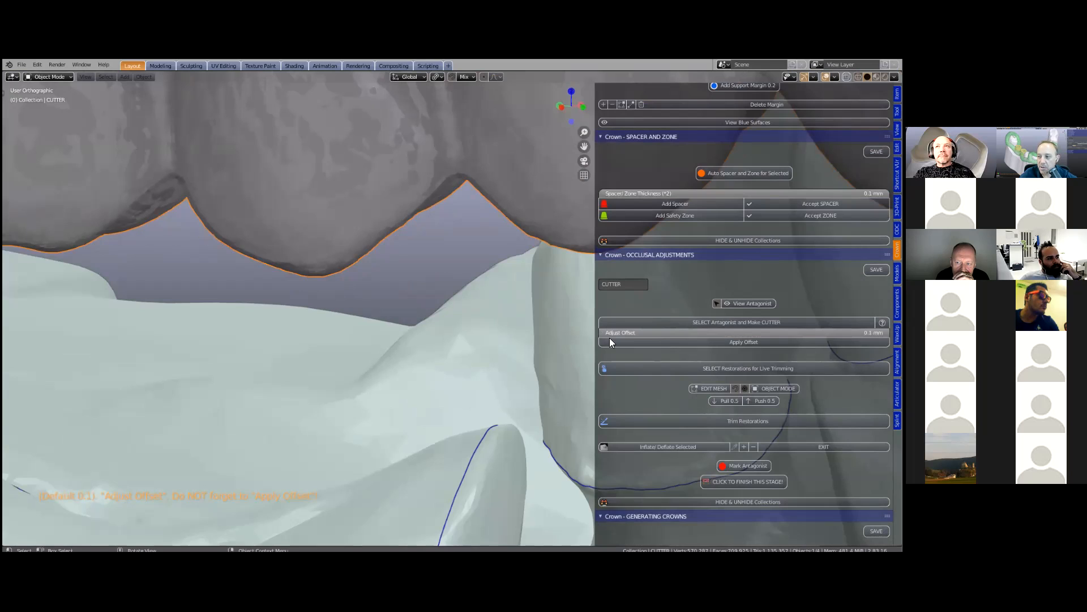
{"action": "left_click", "coordinate": [724, 343]}
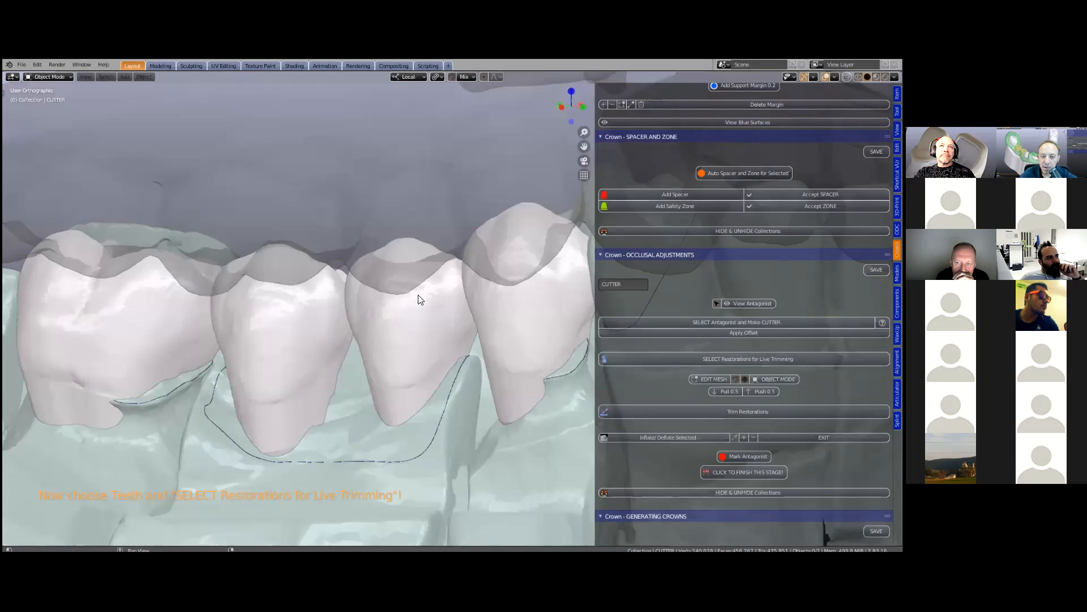
Examine how the four tooth restorations meet the transparent cutter from the occlusal and buccal sides
{"action": "scroll", "coordinate": [434, 351], "scroll_direction": "down", "scroll_amount": 5}
{"action": "middle_click_drag", "start_coordinate": [433, 351], "coordinate": [365, 242]}
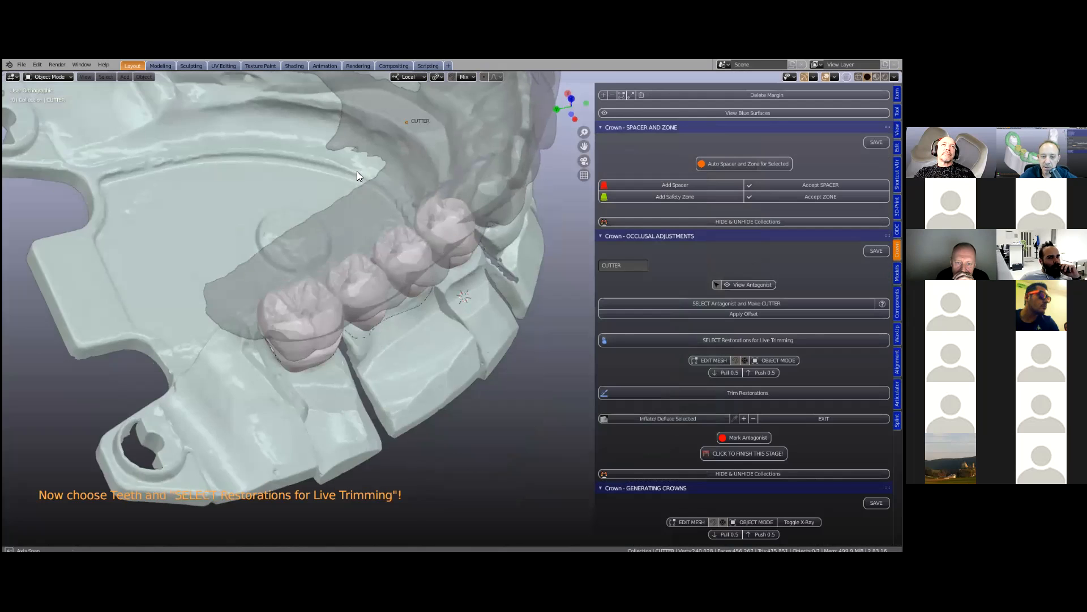
{"action": "scroll", "coordinate": [357, 171], "scroll_direction": "up", "scroll_amount": 5}
{"action": "left_click", "coordinate": [411, 225]}
{"action": "middle_click_drag", "start_coordinate": [496, 223], "coordinate": [516, 268]}
{"action": "middle_click_drag", "start_coordinate": [431, 213], "coordinate": [371, 188]}
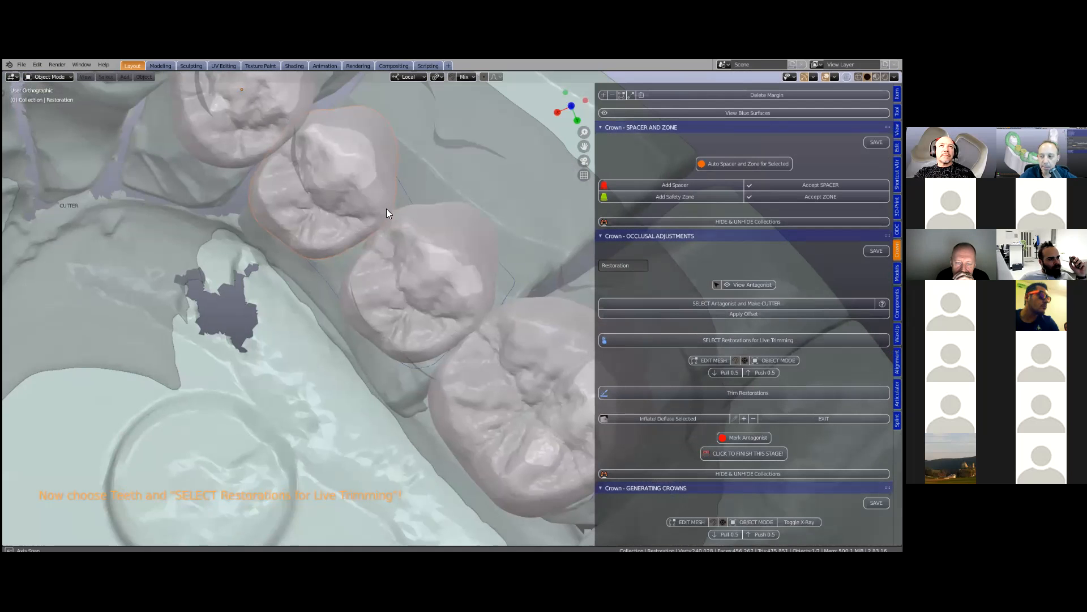
{"action": "middle_click_drag", "start_coordinate": [453, 222], "coordinate": [347, 263]}
{"action": "scroll", "coordinate": [265, 240], "scroll_direction": "down", "scroll_amount": 2}
Select all four tooth restorations, from the molar forward, and set them up for live trimming
{"action": "left_click", "coordinate": [284, 216]}
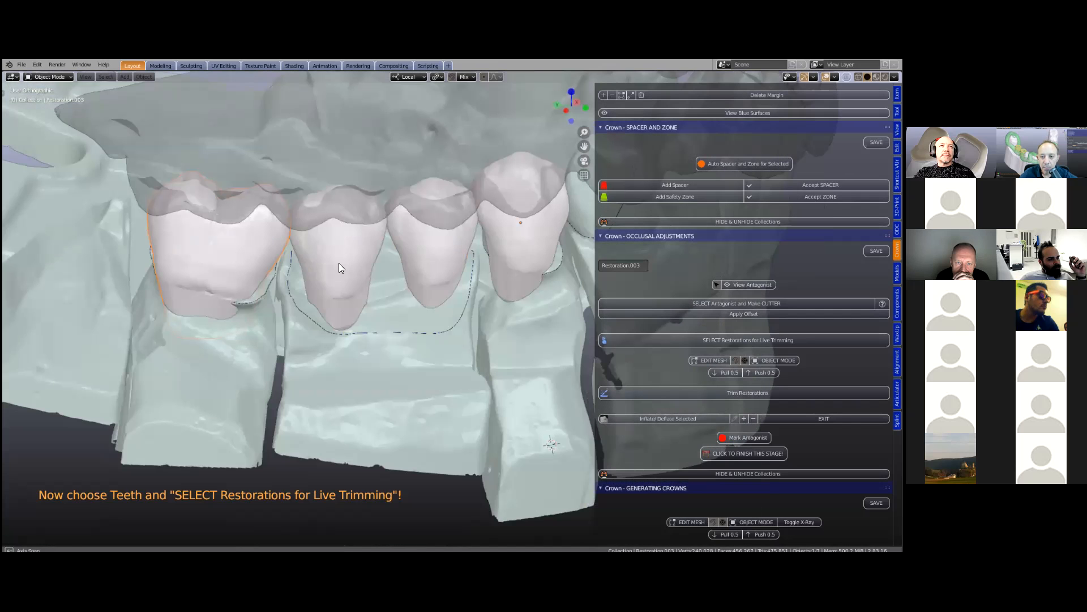
{"action": "middle_click_drag", "start_coordinate": [413, 255], "coordinate": [432, 255]}
{"action": "left_click", "coordinate": [432, 254], "text": "shift"}
{"action": "left_click", "coordinate": [513, 252], "text": "shift"}
{"action": "left_click", "coordinate": [717, 337]}
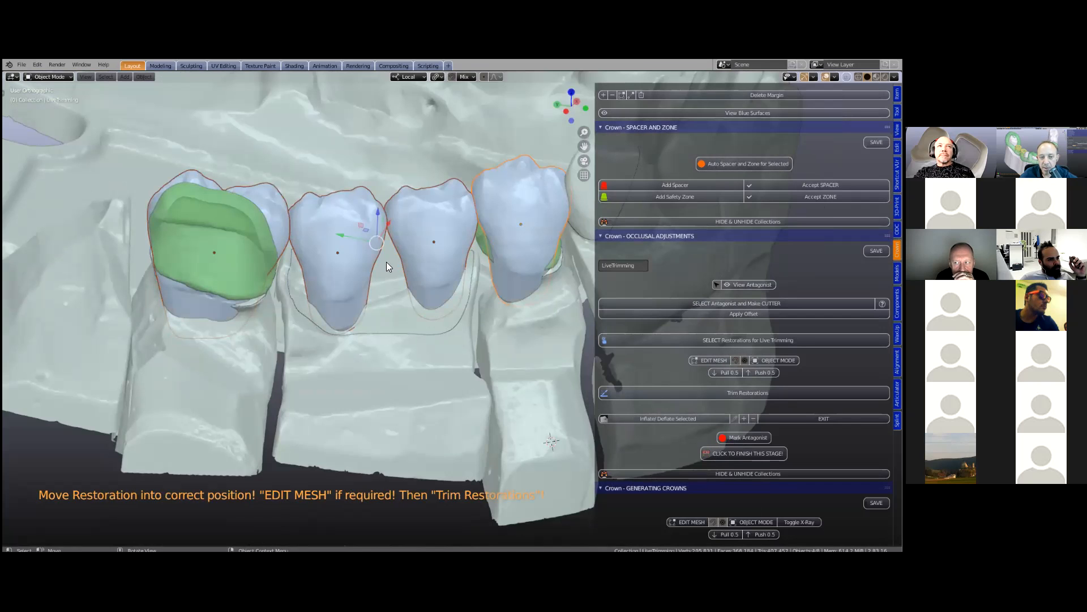
Select the molar restoration and raise it about 3 mm along its local vertical axis
{"action": "left_click", "coordinate": [213, 250]}
{"action": "left_click", "coordinate": [793, 473]}
{"action": "left_click", "coordinate": [835, 456]}
{"action": "left_click", "coordinate": [794, 543]}
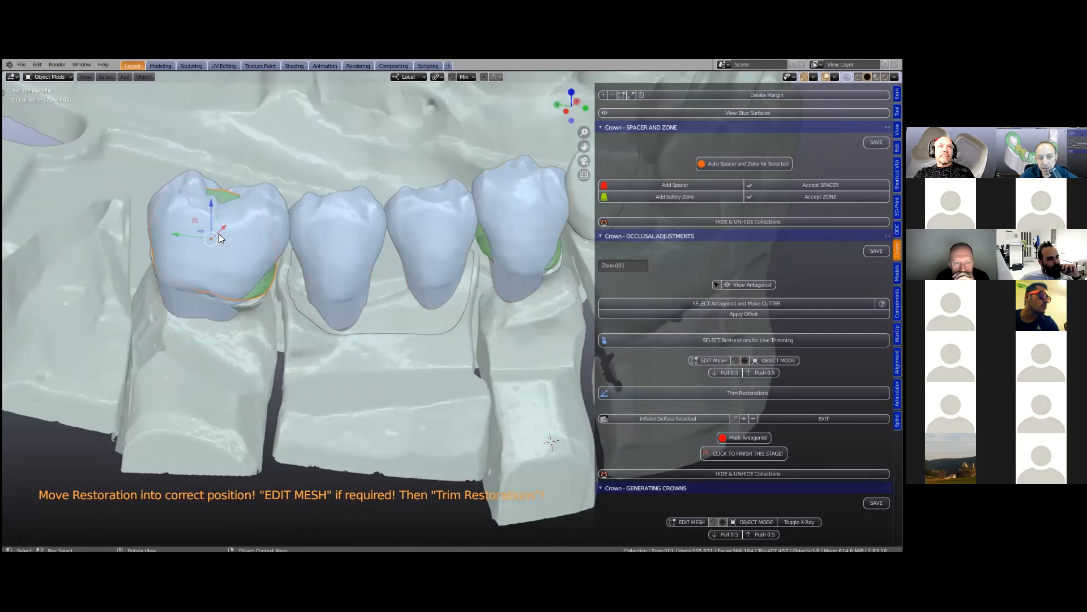
{"action": "left_click", "coordinate": [267, 196]}
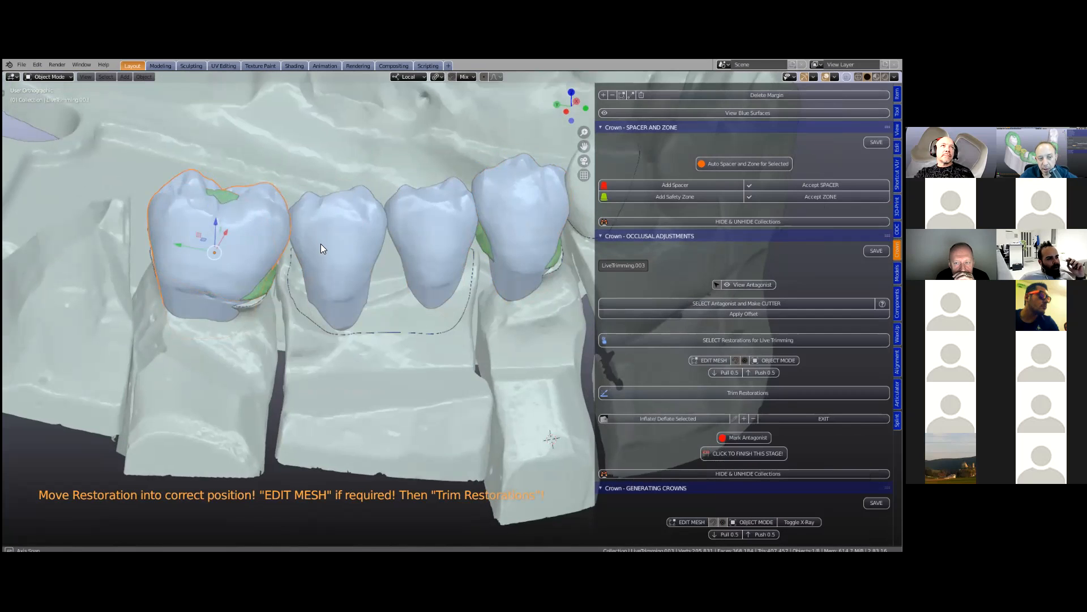
{"action": "middle_click_drag", "start_coordinate": [319, 266], "coordinate": [317, 231]}
{"action": "middle_click_drag", "start_coordinate": [252, 189], "coordinate": [207, 221]}
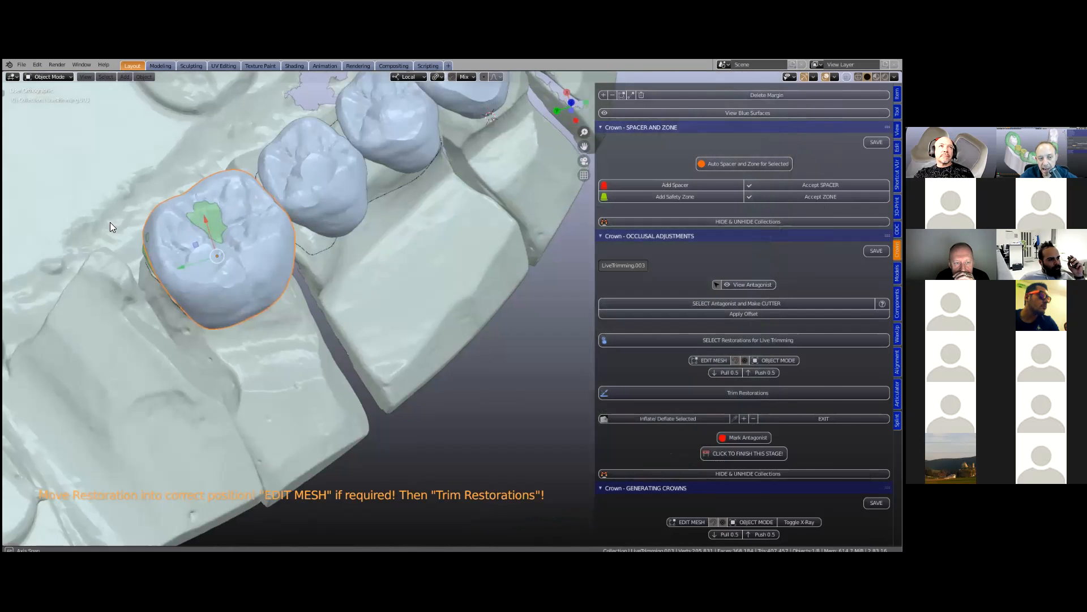
{"action": "middle_click_drag", "start_coordinate": [109, 222], "coordinate": [128, 202]}
{"action": "middle_click_drag", "start_coordinate": [212, 217], "coordinate": [213, 187]}
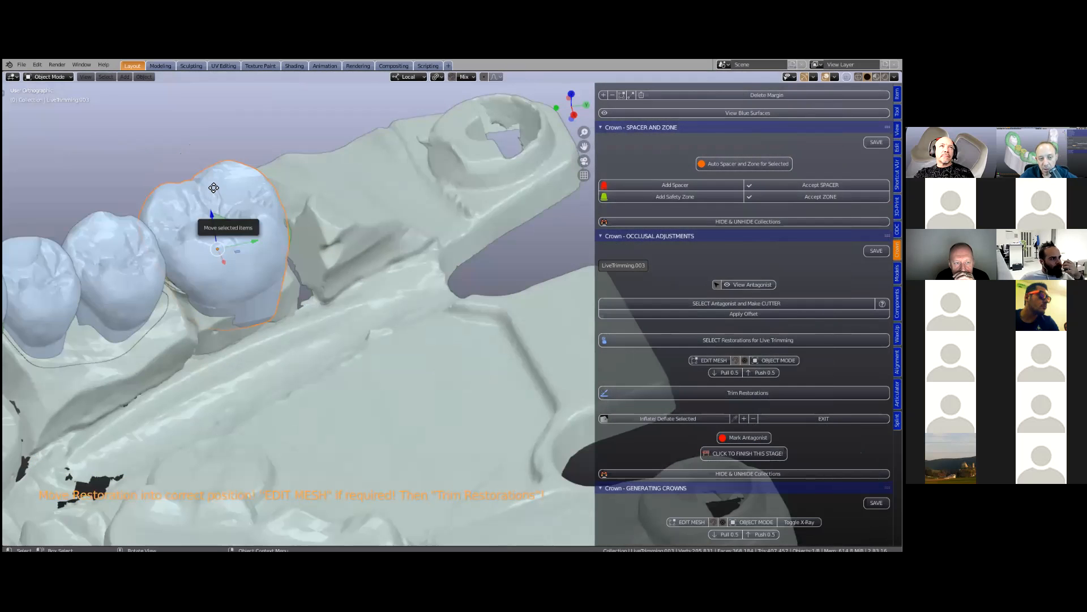
{"action": "key", "text": "g"}
{"action": "key", "text": "z"}
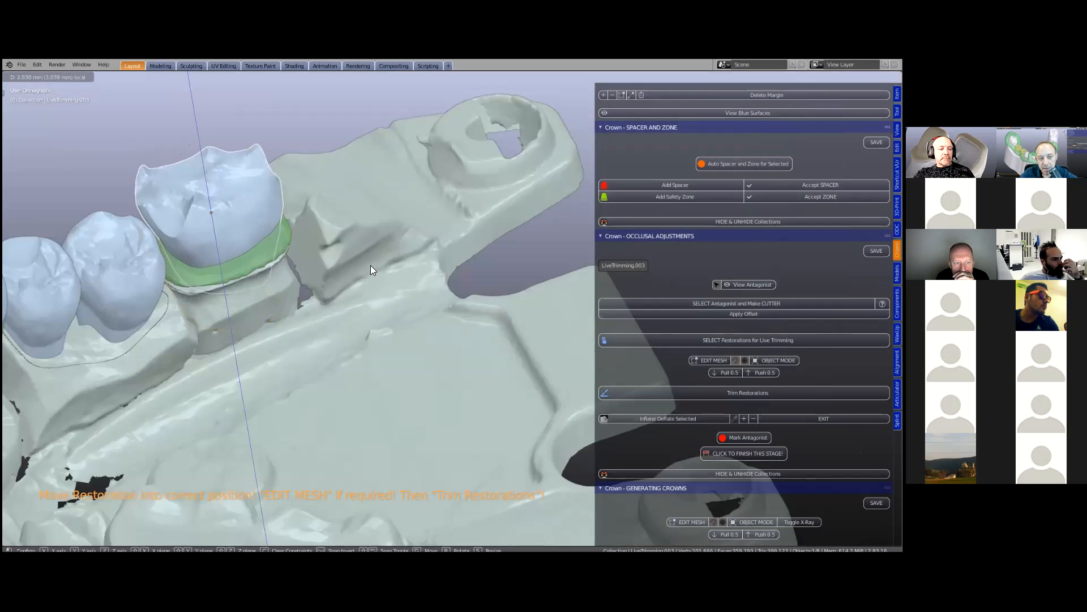
{"action": "left_click", "coordinate": [375, 269]}
Lower the molar restoration about 2.7 mm along its local vertical axis so it reseats over the green safety zone
{"action": "middle_click_drag", "start_coordinate": [343, 252], "coordinate": [383, 283], "text": "shift"}
{"action": "scroll", "coordinate": [229, 222], "scroll_direction": "up", "scroll_amount": 3}
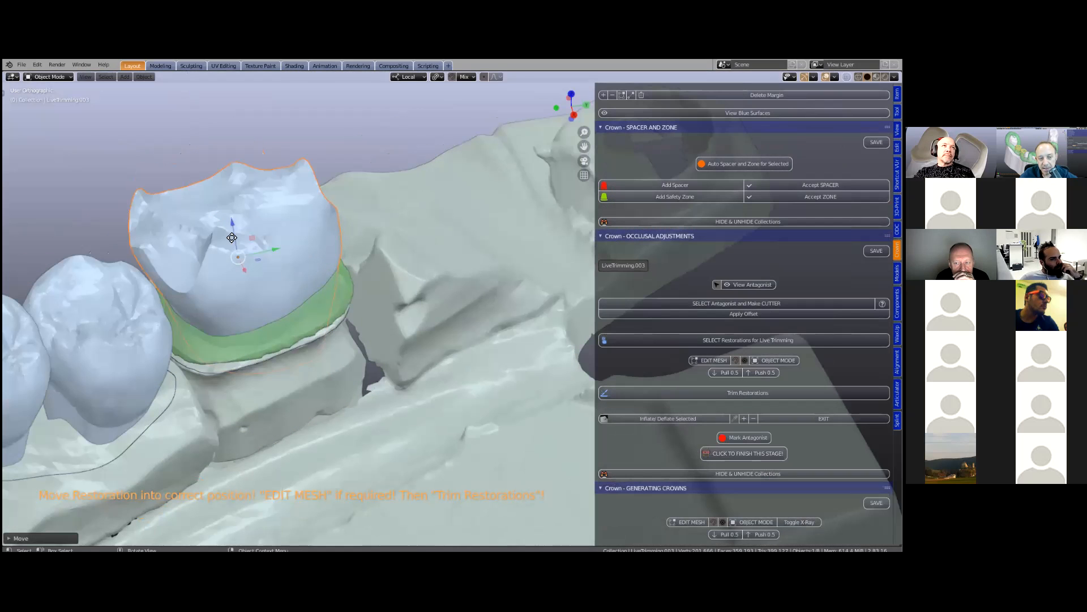
{"action": "key", "text": "g"}
{"action": "key", "text": "z"}
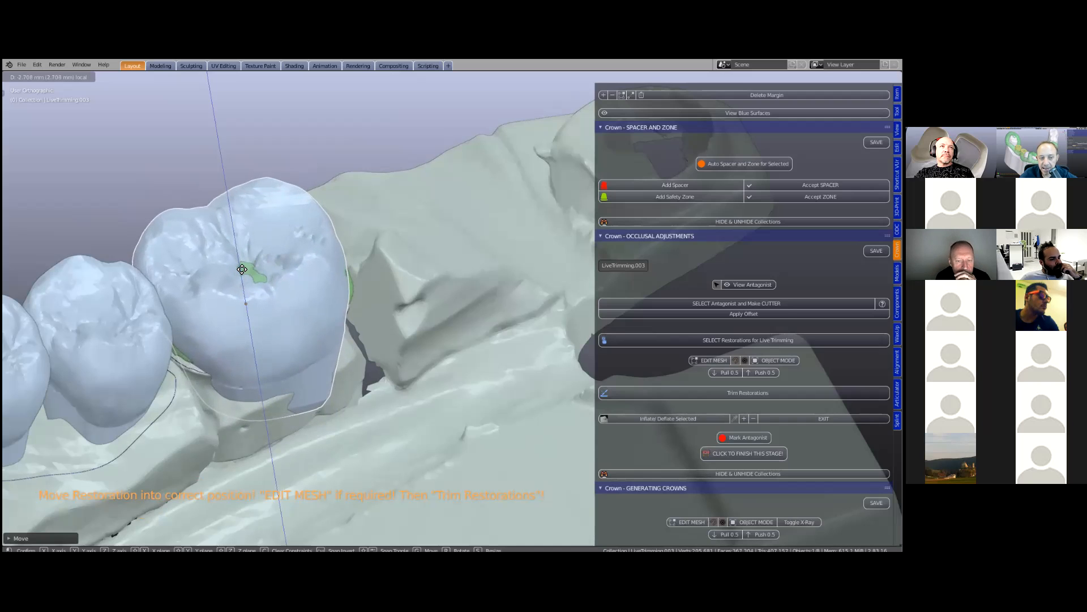
{"action": "left_click", "coordinate": [253, 268]}
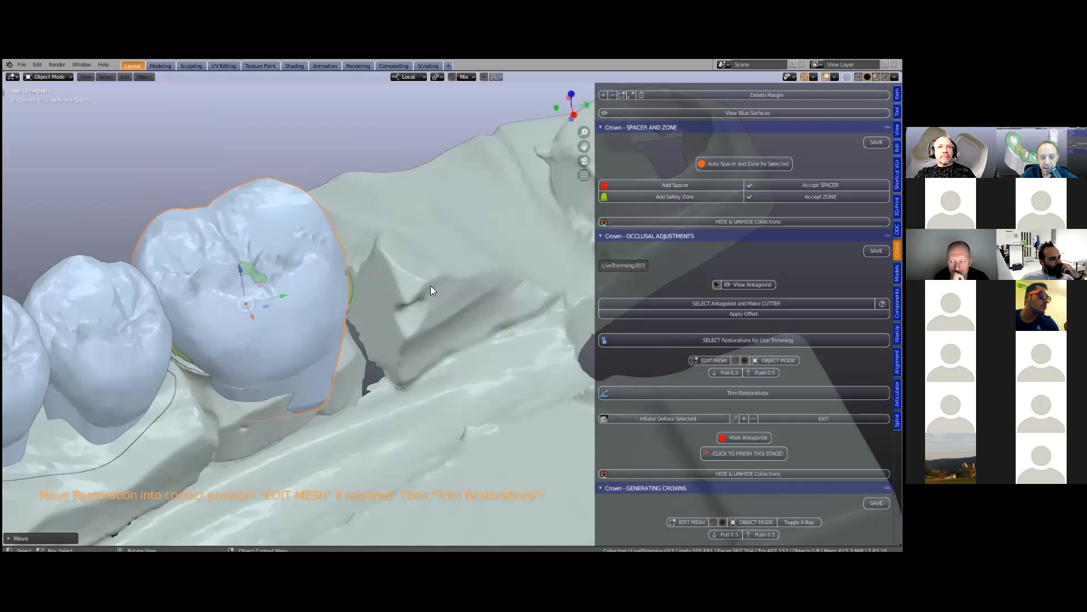
Select the premolar restoration beside the molar and shift it slightly along its local vertical axis
{"action": "scroll", "coordinate": [407, 282], "scroll_direction": "down", "scroll_amount": 4}
{"action": "middle_click_drag", "start_coordinate": [407, 282], "coordinate": [441, 325]}
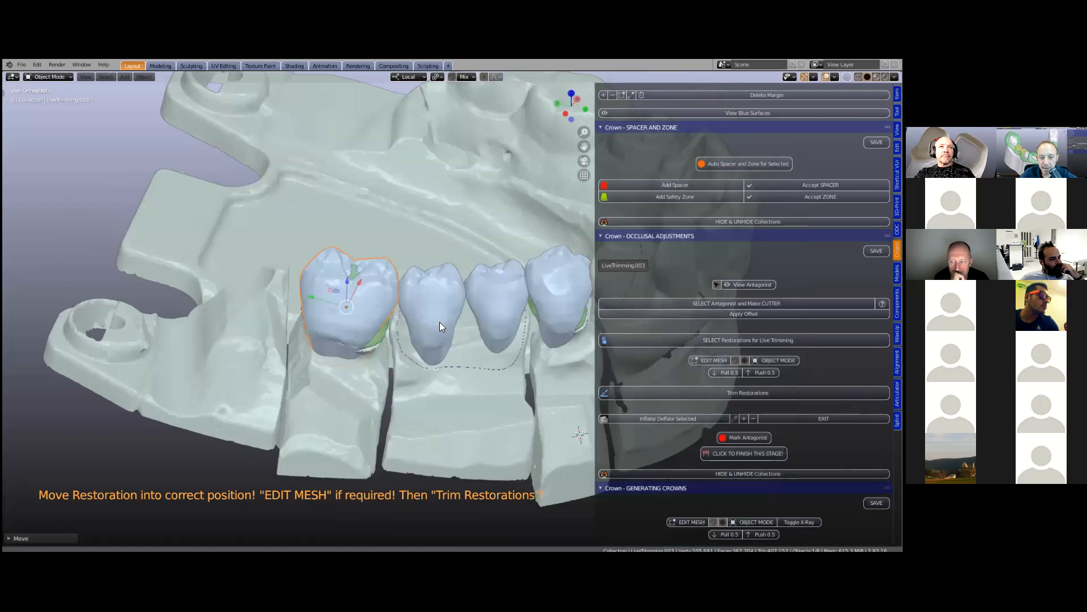
{"action": "left_click", "coordinate": [425, 310]}
{"action": "middle_click_drag", "start_coordinate": [347, 291], "coordinate": [350, 286]}
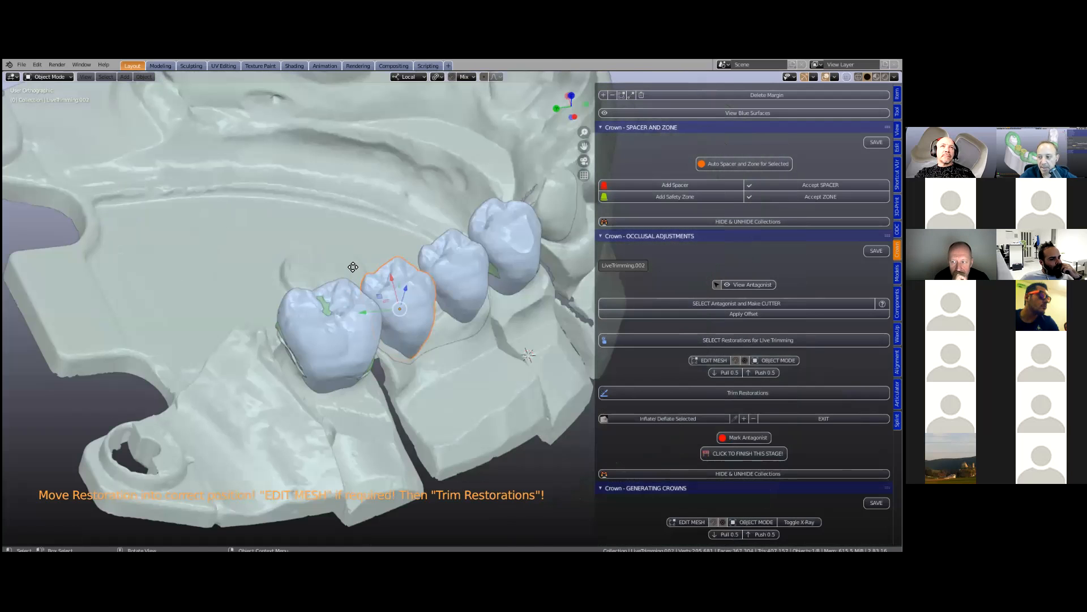
{"action": "scroll", "coordinate": [353, 266], "scroll_direction": "up", "scroll_amount": 3}
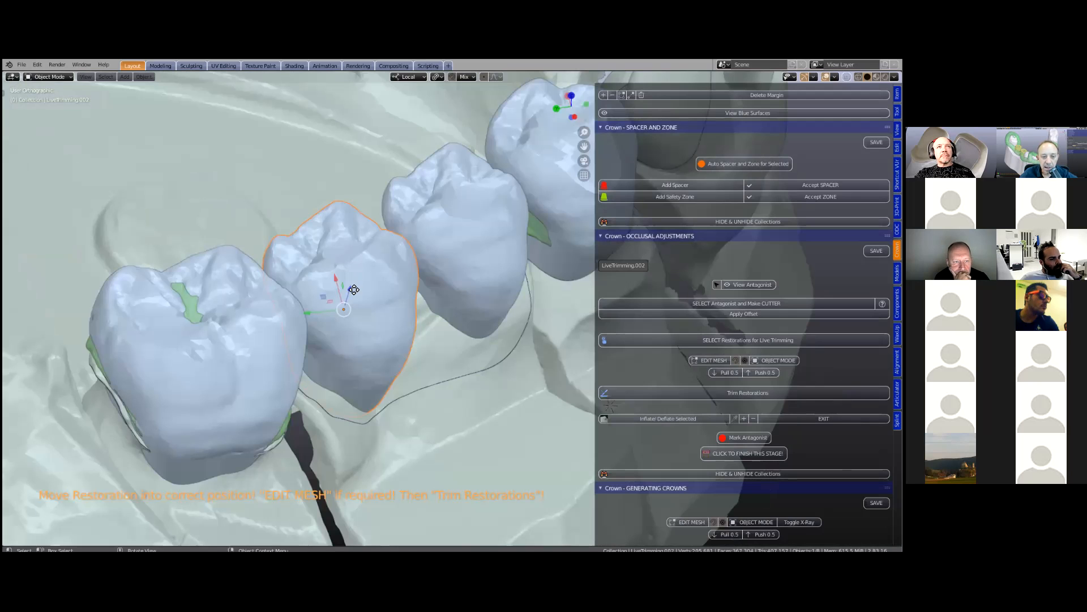
{"action": "key", "text": "g"}
{"action": "key", "text": "z"}
{"action": "left_click", "coordinate": [438, 261]}
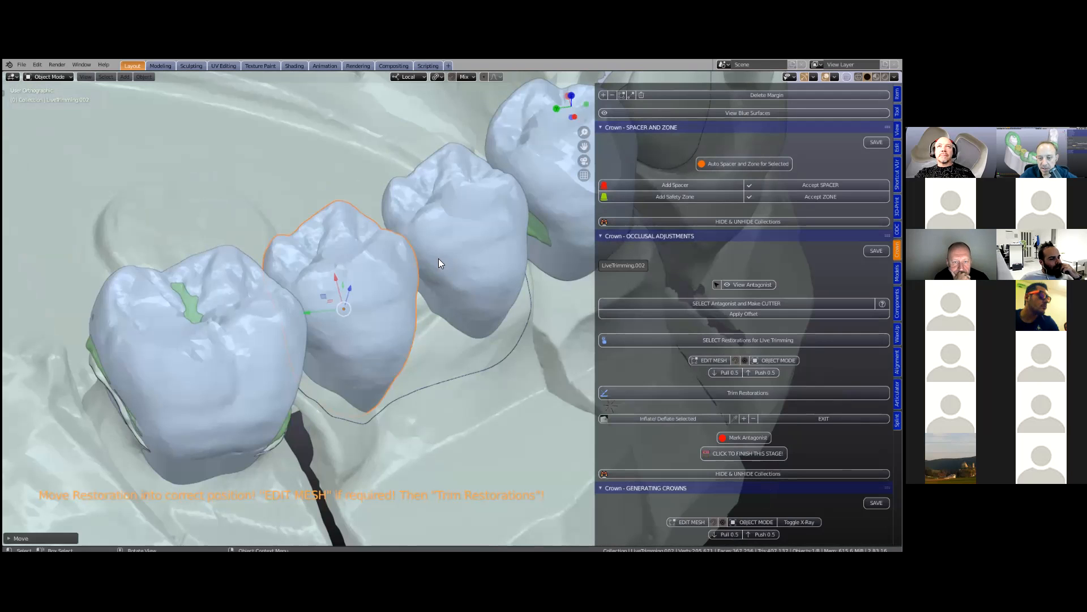
Select the foremost premolar restoration and lower it slightly along its local vertical axis
{"action": "middle_click_drag", "start_coordinate": [322, 277], "coordinate": [460, 238]}
{"action": "left_click", "coordinate": [458, 237]}
{"action": "left_click_drag", "start_coordinate": [460, 232], "coordinate": [460, 248]}
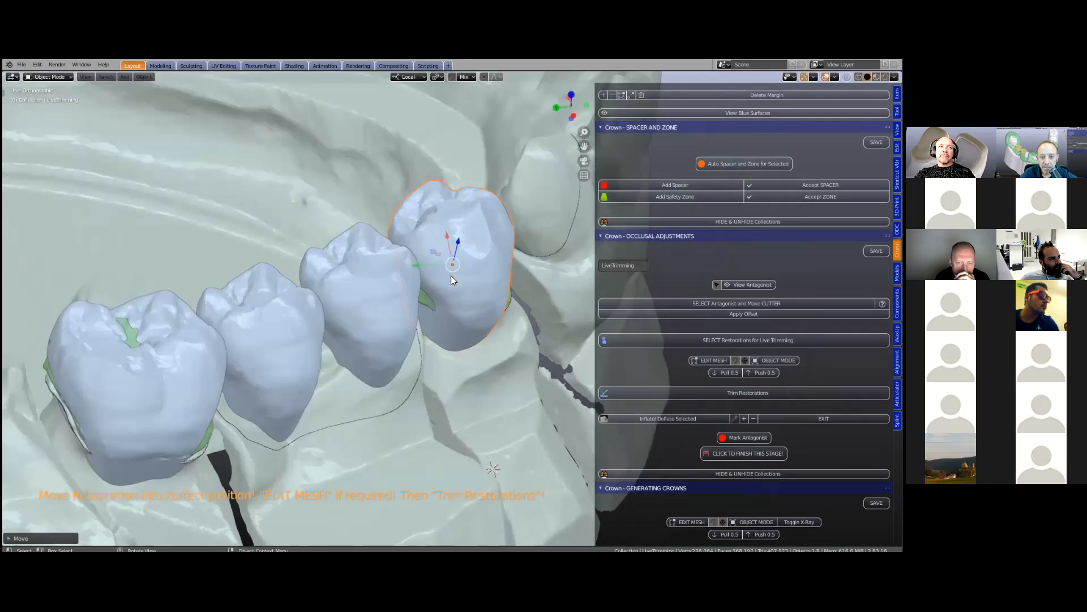
Reselect the molar restoration and fine-tune its height along the local vertical axis
{"action": "scroll", "coordinate": [424, 283], "scroll_direction": "down", "scroll_amount": 2}
{"action": "middle_click_drag", "start_coordinate": [232, 312], "coordinate": [220, 305]}
{"action": "left_click", "coordinate": [216, 307]}
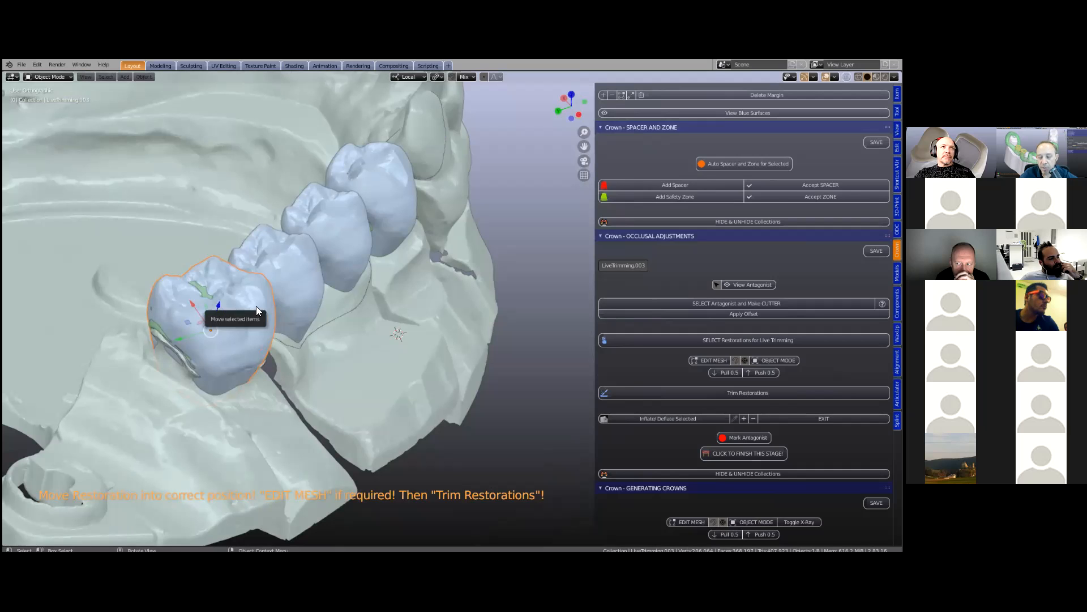
{"action": "left_click_drag", "start_coordinate": [221, 304], "coordinate": [221, 303]}
Trim all the restorations against the antagonist cutter
{"action": "middle_click_drag", "start_coordinate": [363, 297], "coordinate": [412, 273]}
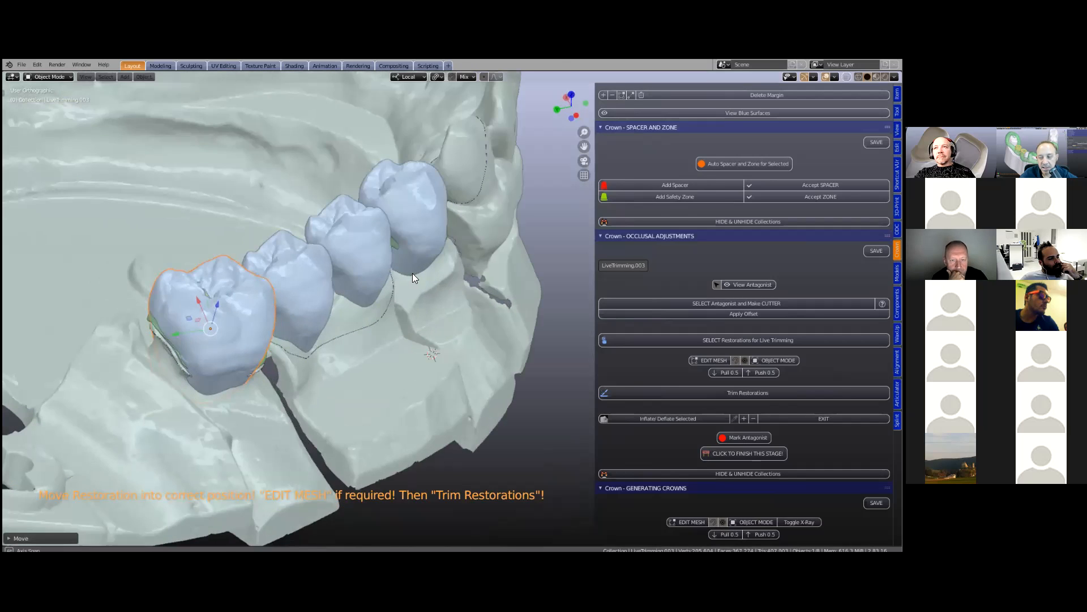
{"action": "left_click", "coordinate": [712, 392]}
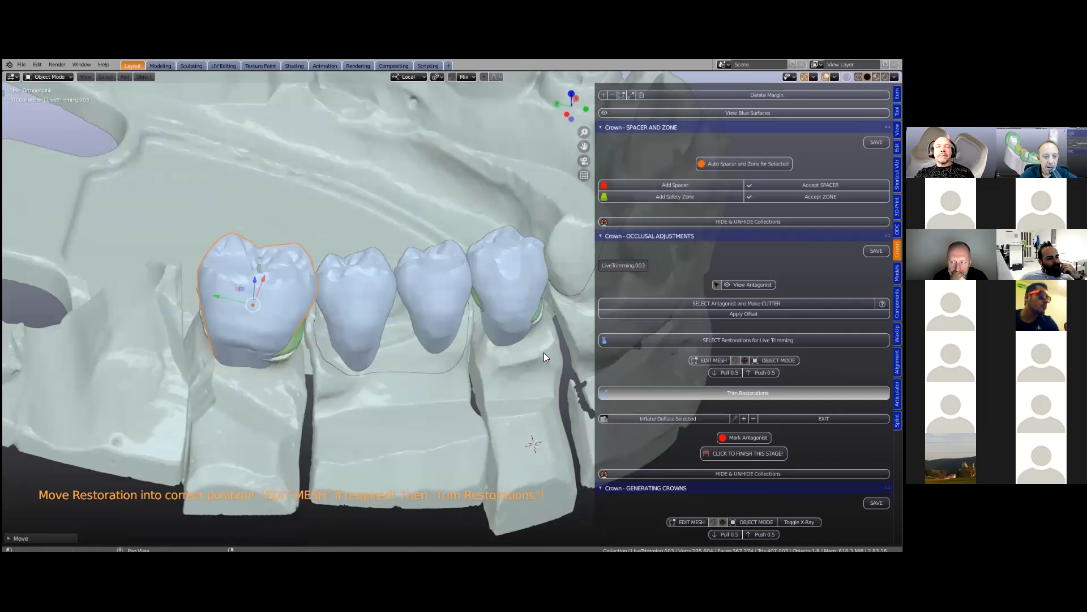
{"action": "mouse_move", "coordinate": [418, 360]}
{"action": "middle_mouse_down"}
{"action": "mouse_move", "coordinate": [423, 370]}
{"action": "mouse_move", "coordinate": [451, 318]}
{"action": "mouse_move", "coordinate": [350, 325]}
{"action": "mouse_move", "coordinate": [434, 351]}
{"action": "middle_mouse_up"}
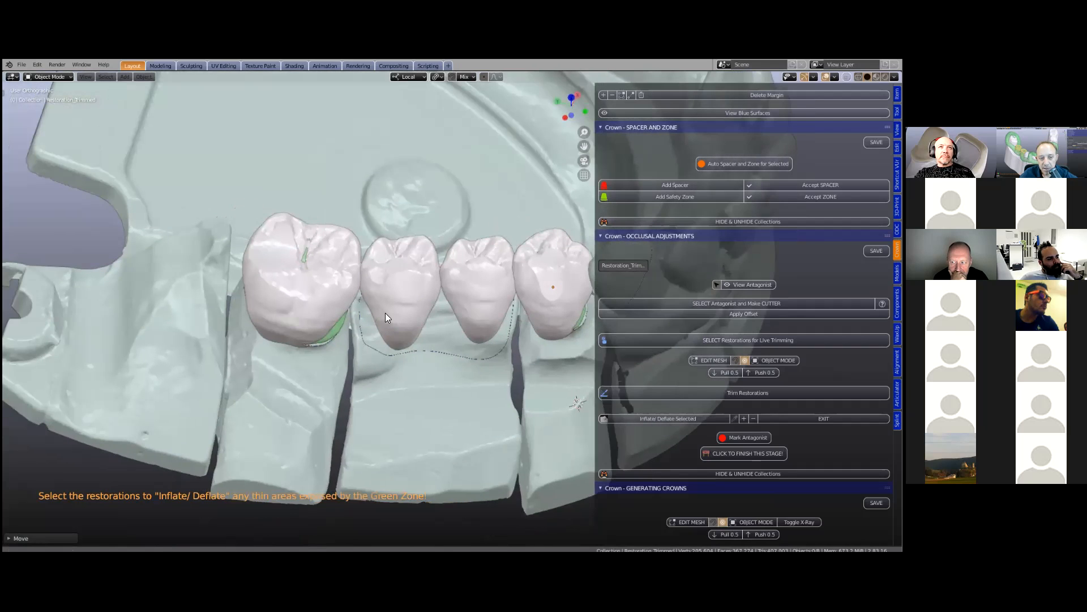
Inflate the trimmed molar where the green zone shows through its occlusal surface, and leave sculpting
{"action": "left_click", "coordinate": [375, 301]}
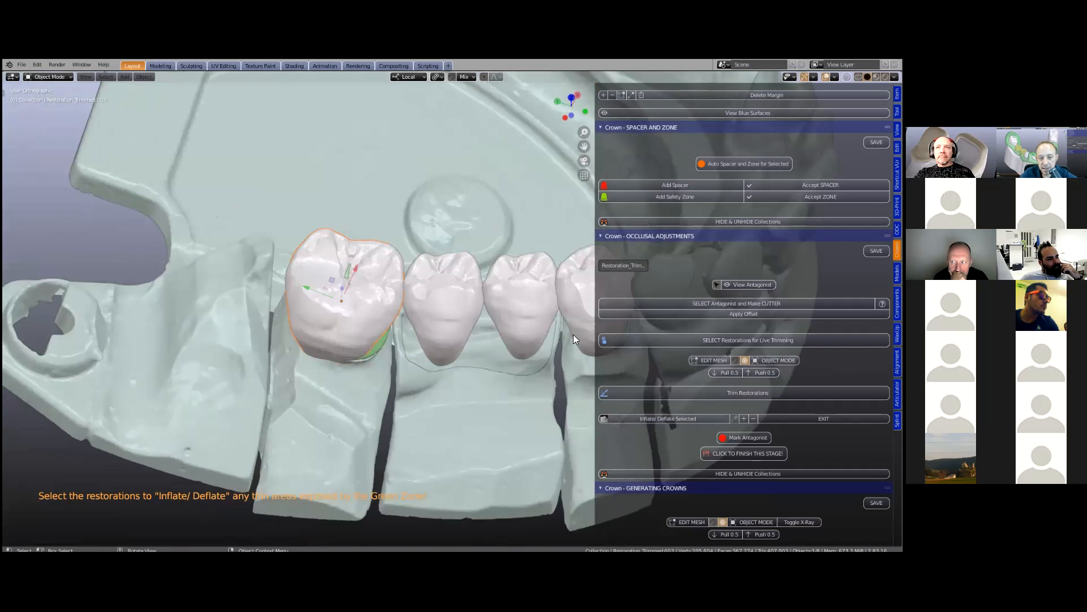
{"action": "left_click", "coordinate": [668, 419]}
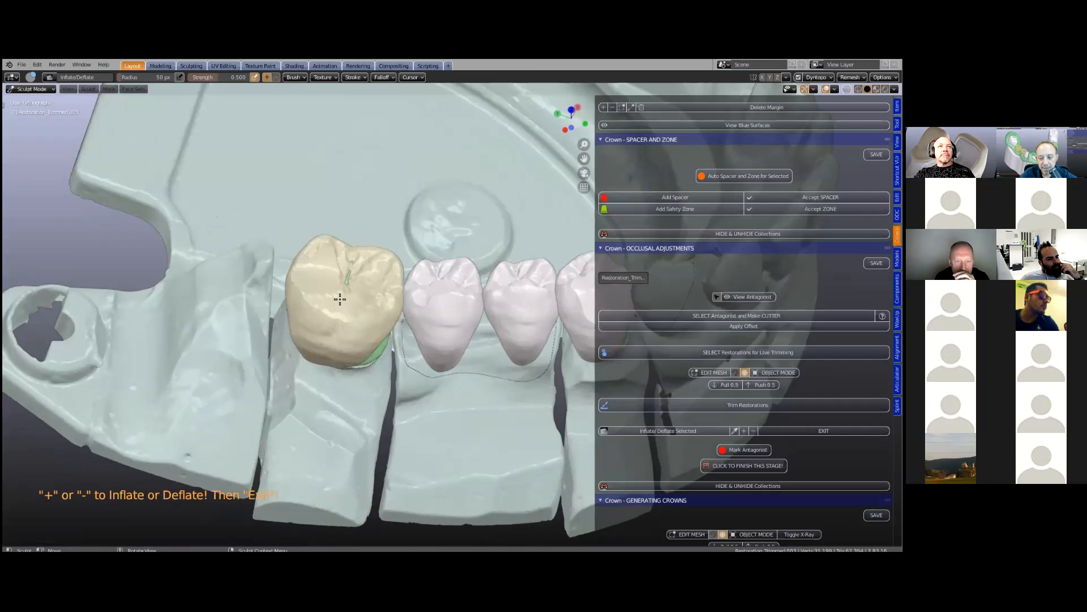
{"action": "middle_click_drag", "start_coordinate": [338, 300], "coordinate": [314, 284]}
{"action": "scroll", "coordinate": [279, 258], "scroll_direction": "up", "scroll_amount": 1}
{"action": "scroll", "coordinate": [279, 246], "scroll_direction": "up", "scroll_amount": 2}
{"action": "left_click_drag", "start_coordinate": [281, 257], "coordinate": [311, 291]}
{"action": "scroll", "coordinate": [471, 317], "scroll_direction": "down", "scroll_amount": 2}
{"action": "scroll", "coordinate": [470, 316], "scroll_direction": "down", "scroll_amount": 1}
{"action": "middle_click_drag", "start_coordinate": [470, 316], "coordinate": [355, 331], "text": "shift"}
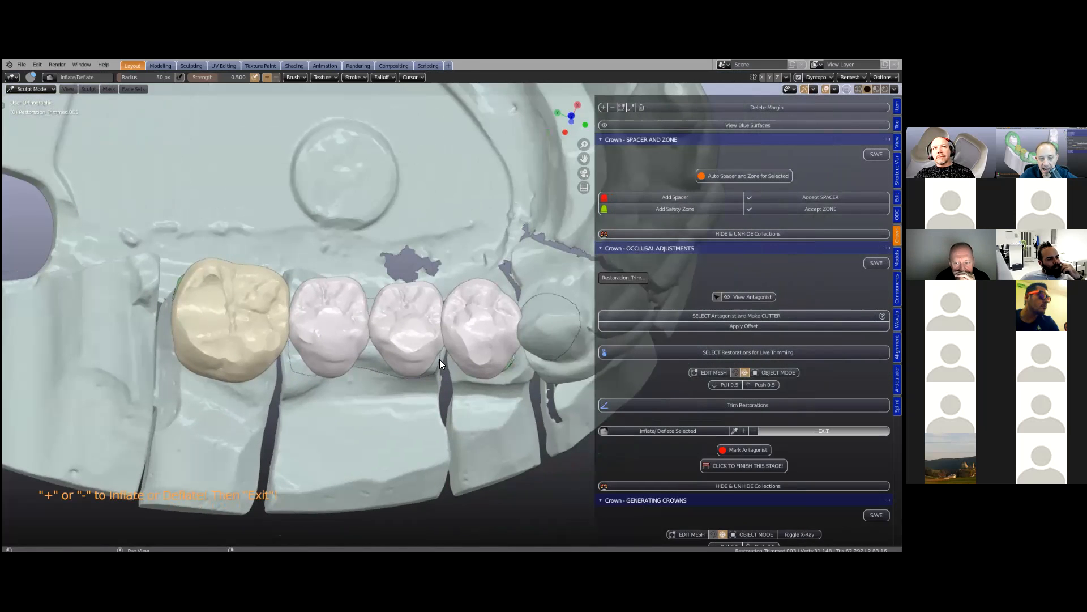
Show only the Crown - PONTICS tools and assign the two middle trimmed restorations as pontics
{"action": "middle_click_drag", "start_coordinate": [407, 314], "coordinate": [376, 234]}
{"action": "left_click", "coordinate": [376, 234]}
{"action": "scroll", "coordinate": [744, 322], "scroll_direction": "down", "scroll_amount": 5}
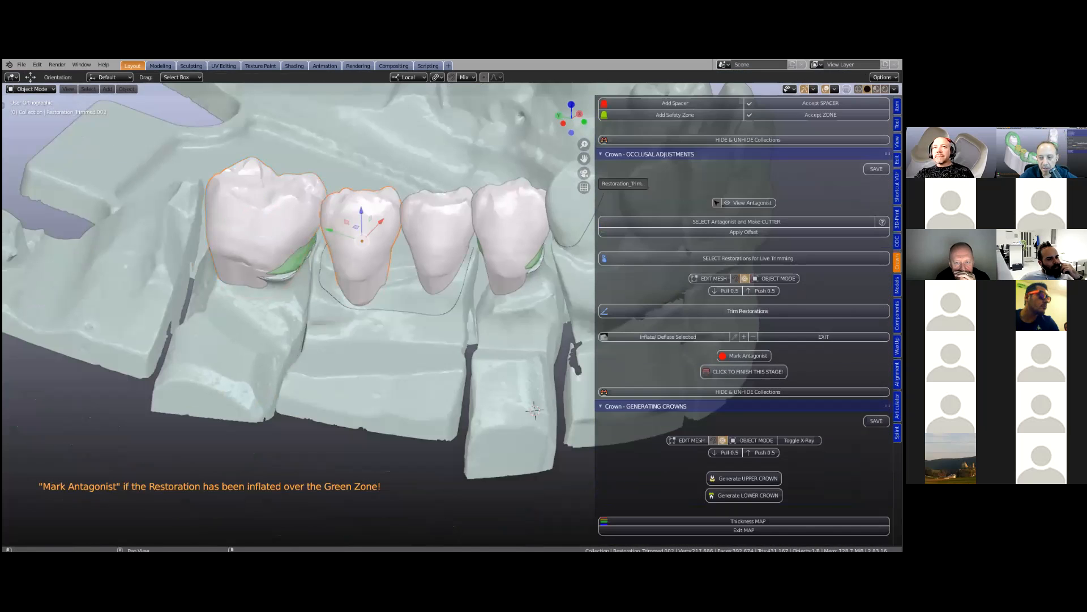
{"action": "scroll", "coordinate": [744, 323], "scroll_direction": "down", "scroll_amount": 2}
{"action": "middle_click_drag", "start_coordinate": [518, 194], "coordinate": [513, 295]}
{"action": "scroll", "coordinate": [744, 323], "scroll_direction": "down", "scroll_amount": 12}
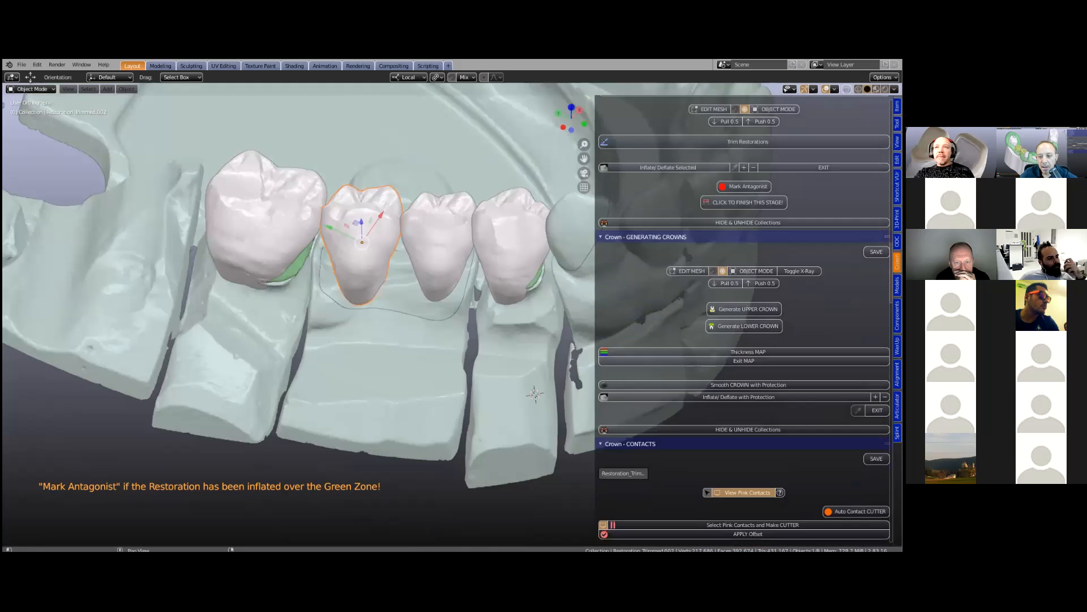
{"action": "scroll", "coordinate": [744, 320], "scroll_direction": "down", "scroll_amount": 13}
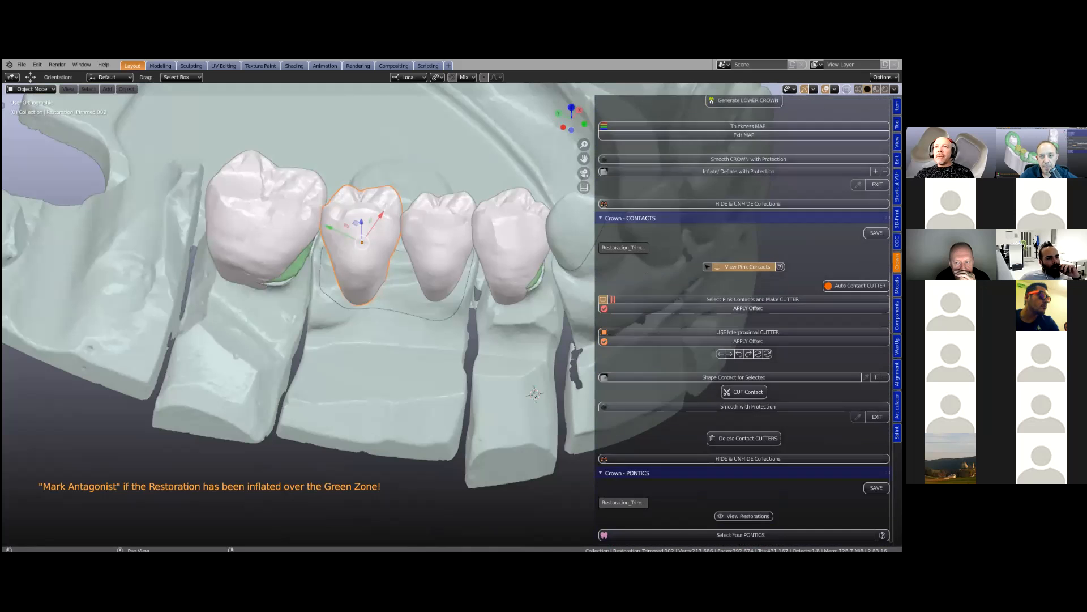
{"action": "scroll", "coordinate": [679, 292], "scroll_direction": "down", "scroll_amount": 4}
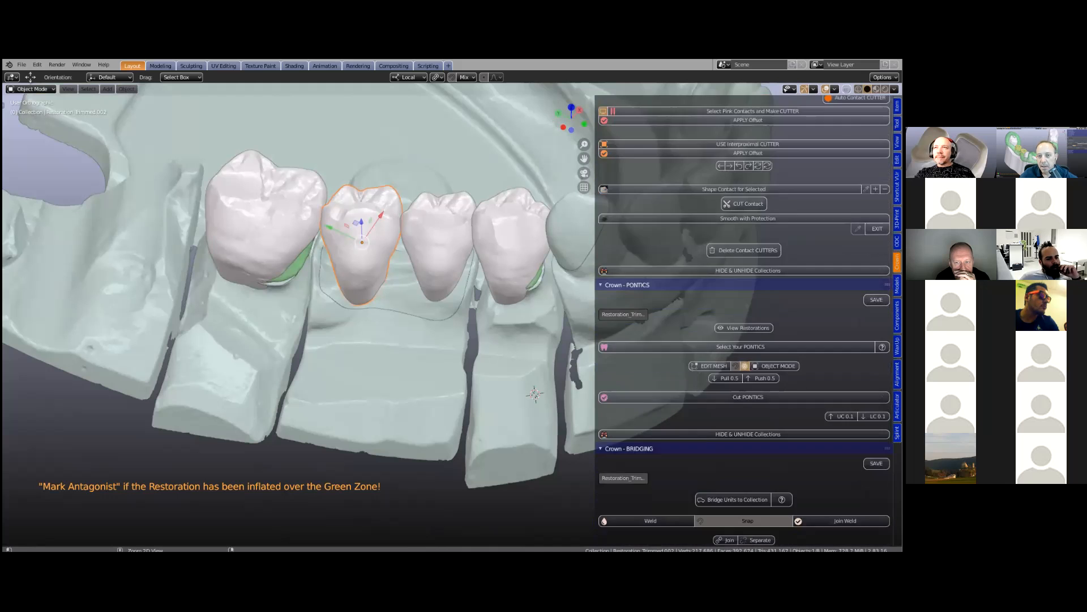
{"action": "left_click", "coordinate": [640, 285], "text": "ctrl"}
{"action": "scroll", "coordinate": [418, 218], "scroll_direction": "up", "scroll_amount": 1}
{"action": "left_click", "coordinate": [427, 215], "text": "shift"}
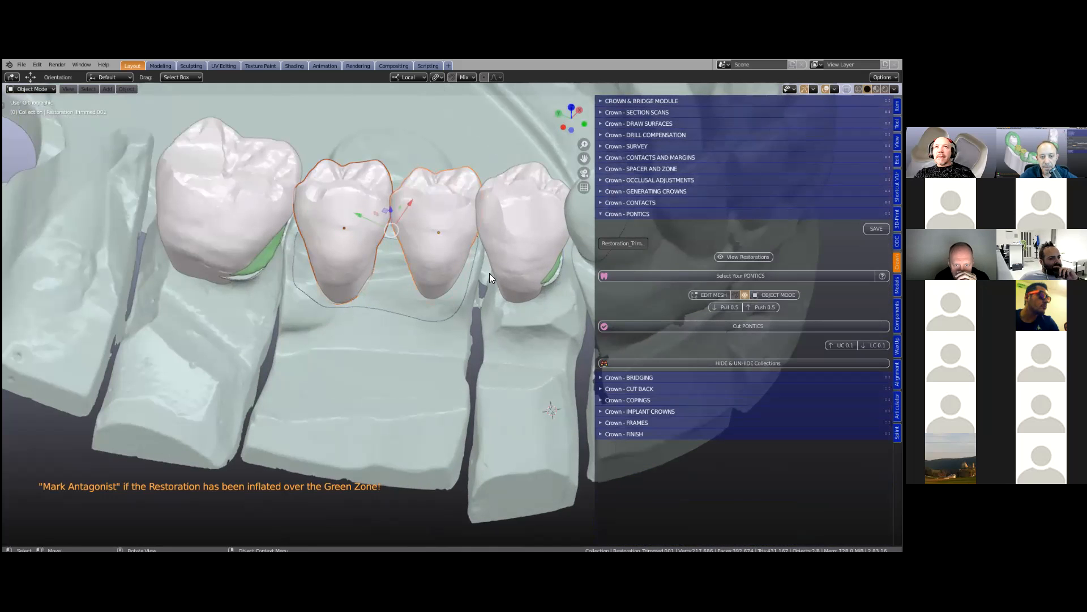
{"action": "left_click", "coordinate": [713, 275]}
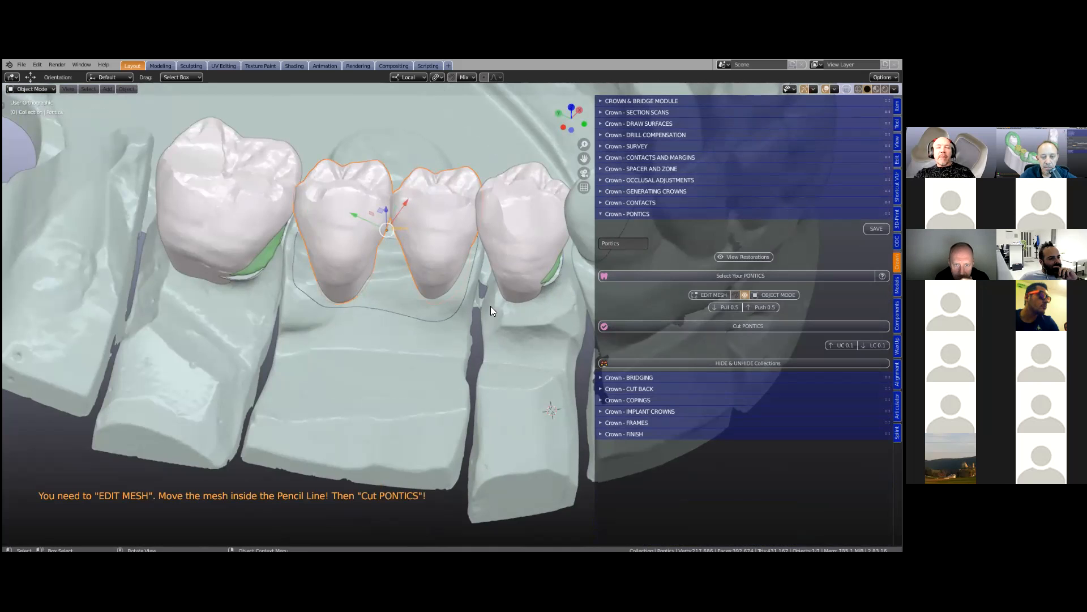
Stretch the base of the pontic beside the molar inside the pencil line in mesh editing, and return to Object Mode
{"action": "middle_click_drag", "start_coordinate": [498, 311], "coordinate": [446, 311]}
{"action": "scroll", "coordinate": [438, 320], "scroll_direction": "up", "scroll_amount": 2}
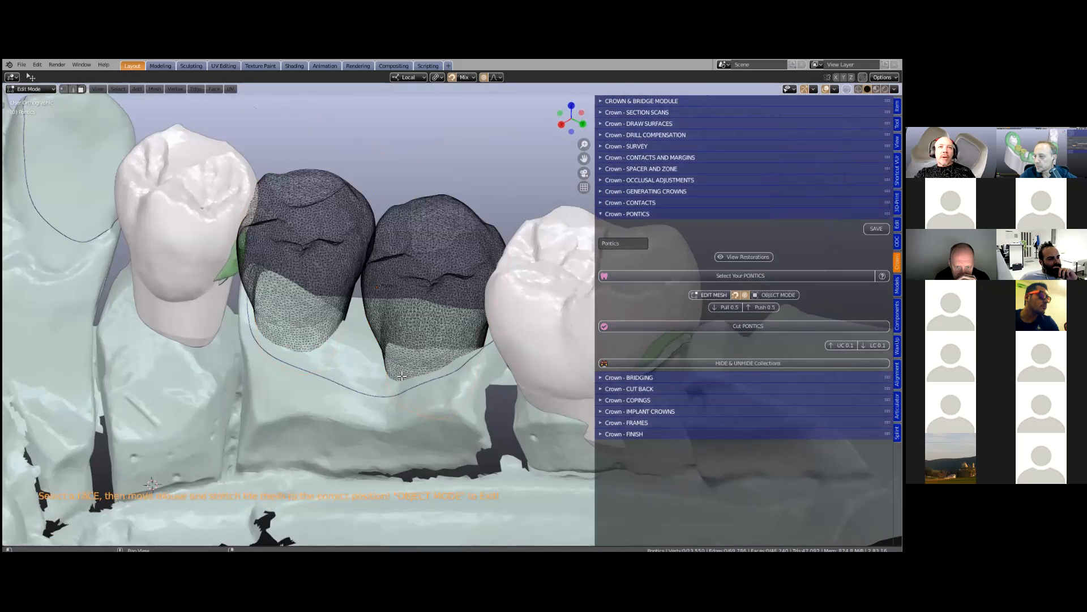
{"action": "left_click_drag", "start_coordinate": [404, 372], "coordinate": [428, 372]}
{"action": "scroll", "coordinate": [580, 208], "scroll_direction": "down", "scroll_amount": 1}
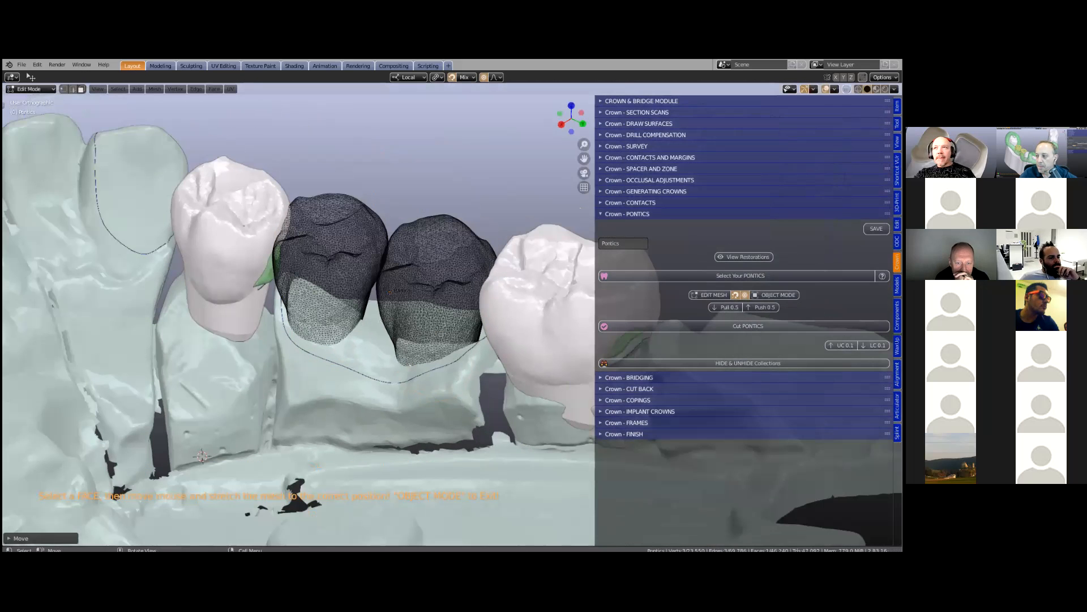
{"action": "scroll", "coordinate": [283, 298], "scroll_direction": "down", "scroll_amount": 1}
{"action": "key", "text": "Tab"}
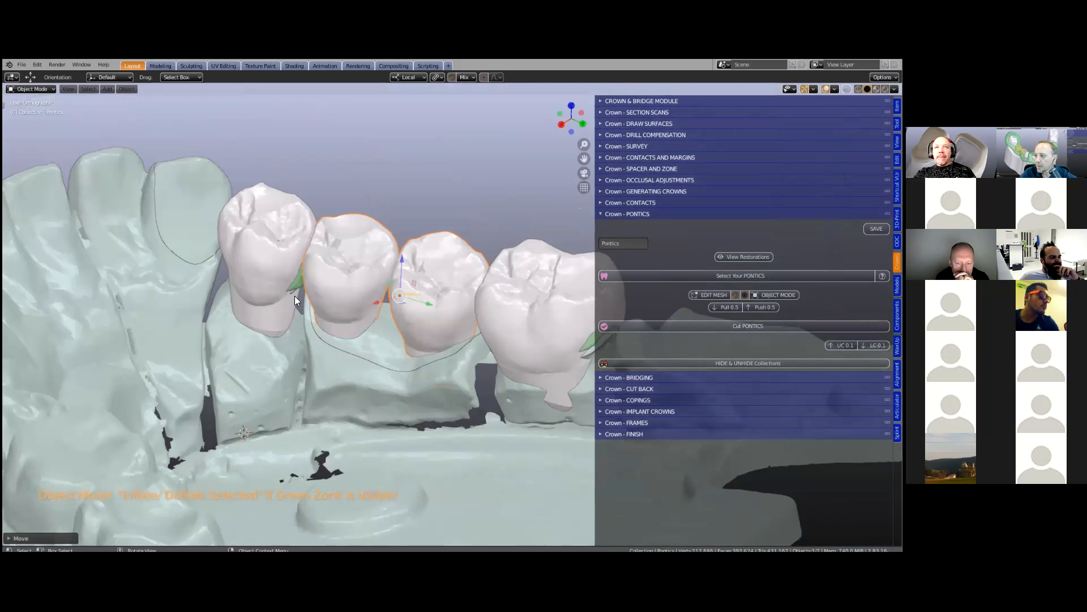
Cut the two pontics against the gum surface of the model
{"action": "middle_click_drag", "start_coordinate": [640, 325], "coordinate": [501, 338]}
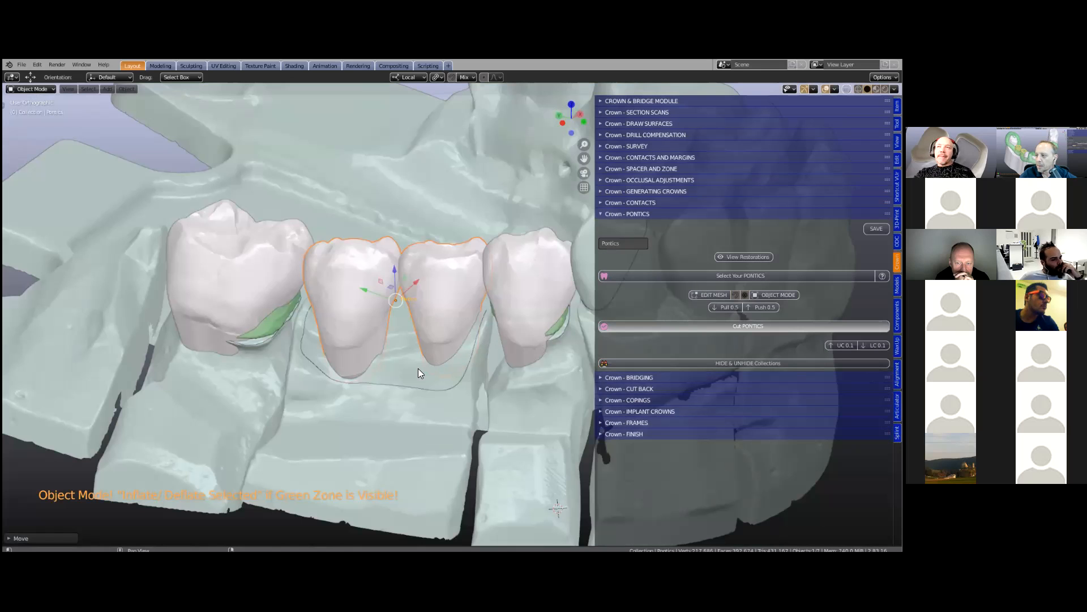
{"action": "middle_click_drag", "start_coordinate": [459, 337], "coordinate": [373, 338]}
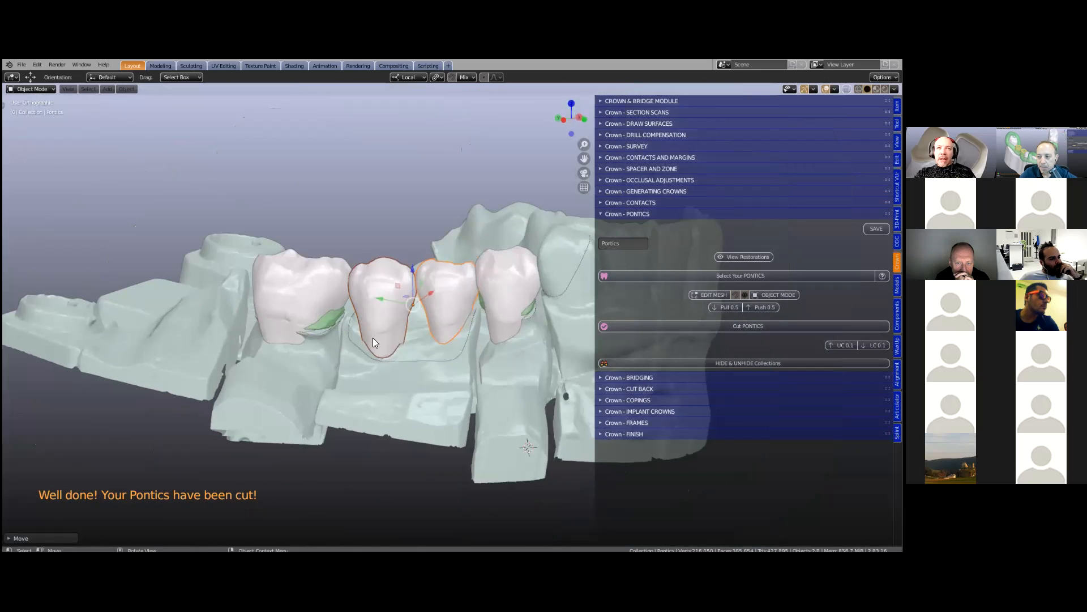
{"action": "middle_click_drag", "start_coordinate": [431, 402], "coordinate": [435, 285]}
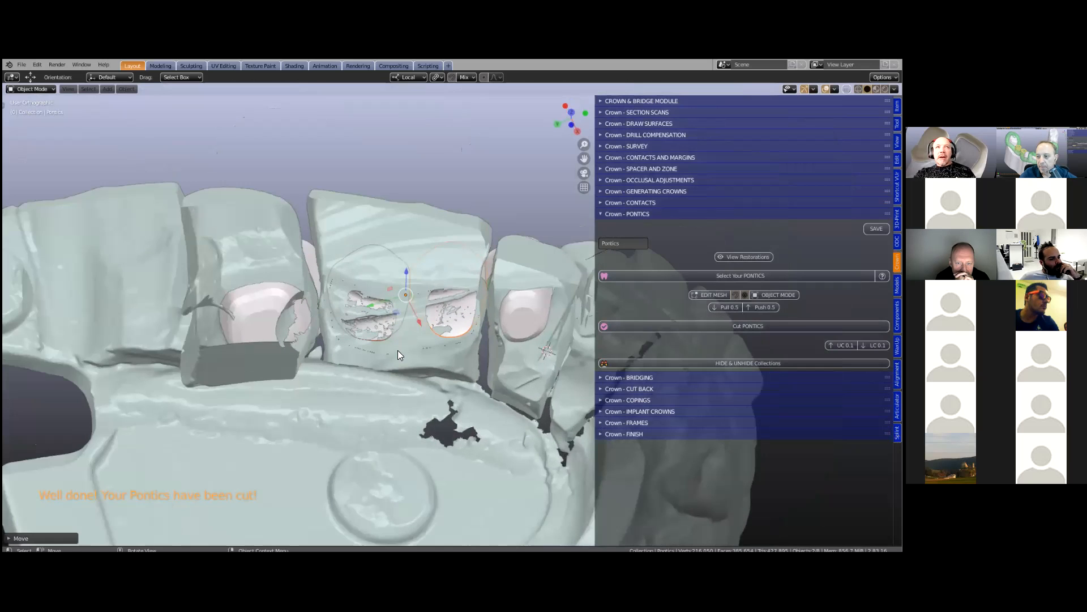
Check the pontics' tissue contact from beneath and add 0.1 mm of lower tissue compression
{"action": "middle_click_drag", "start_coordinate": [404, 376], "coordinate": [450, 225]}
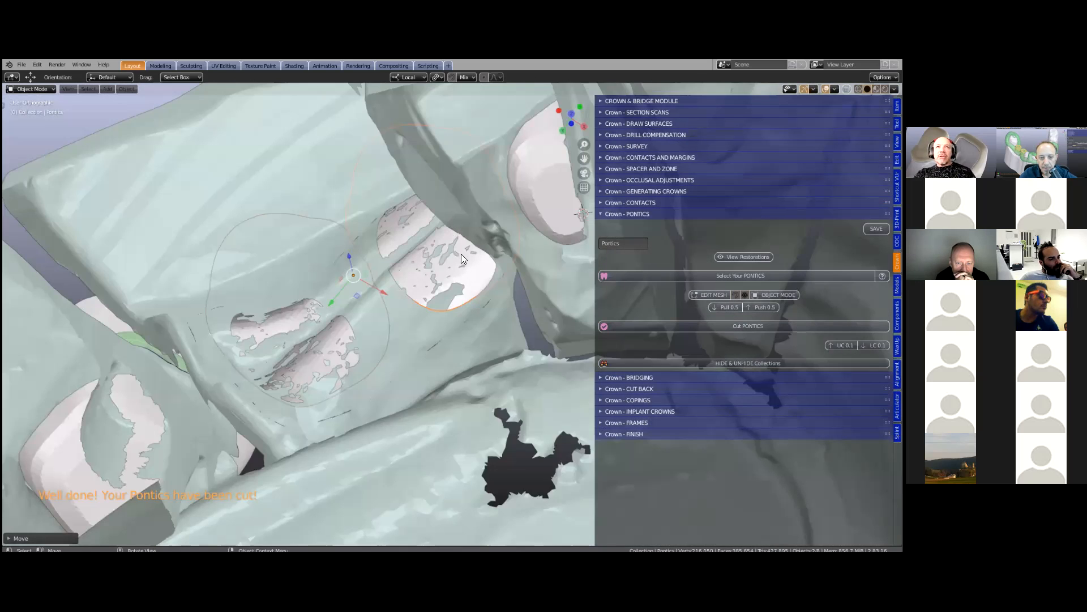
{"action": "middle_click_drag", "start_coordinate": [491, 262], "coordinate": [545, 236]}
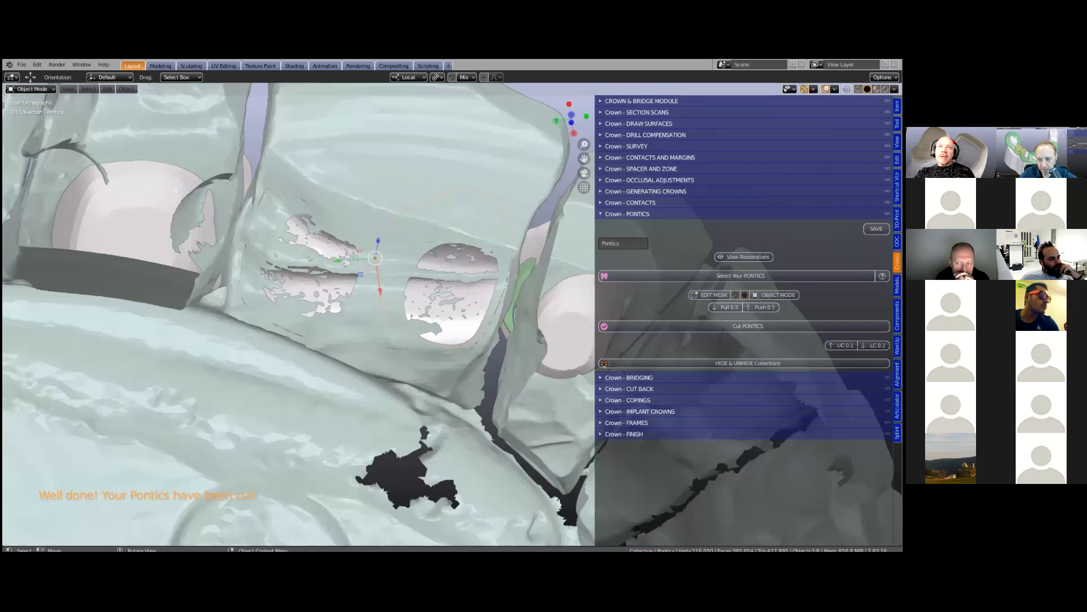
{"action": "left_click", "coordinate": [874, 344]}
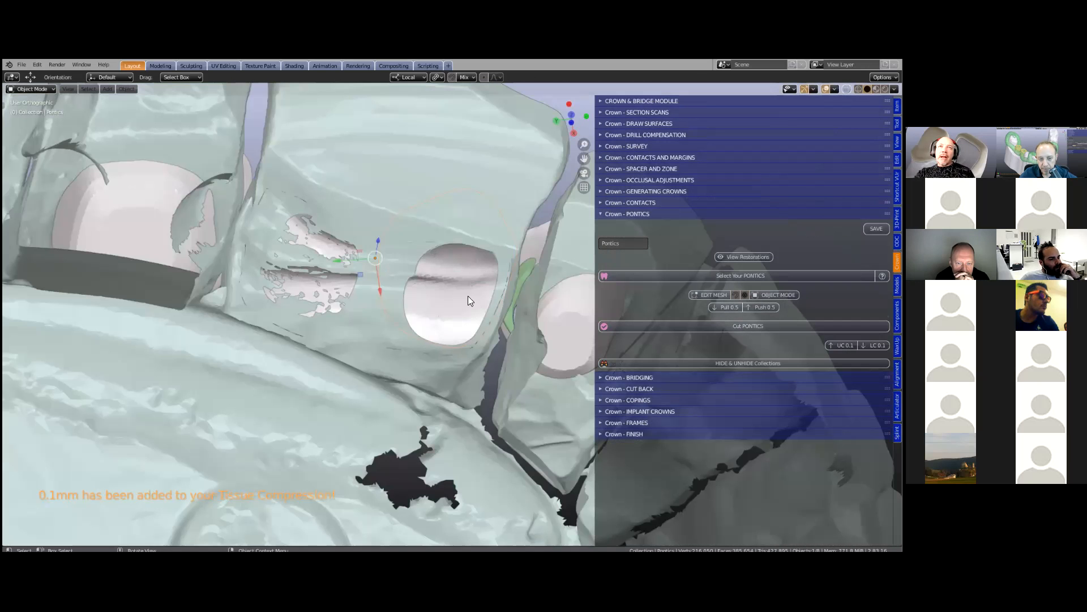
Add further 0.1 mm increments of lower tissue compression to both pontics
{"action": "middle_click_drag", "start_coordinate": [558, 405], "coordinate": [564, 471]}
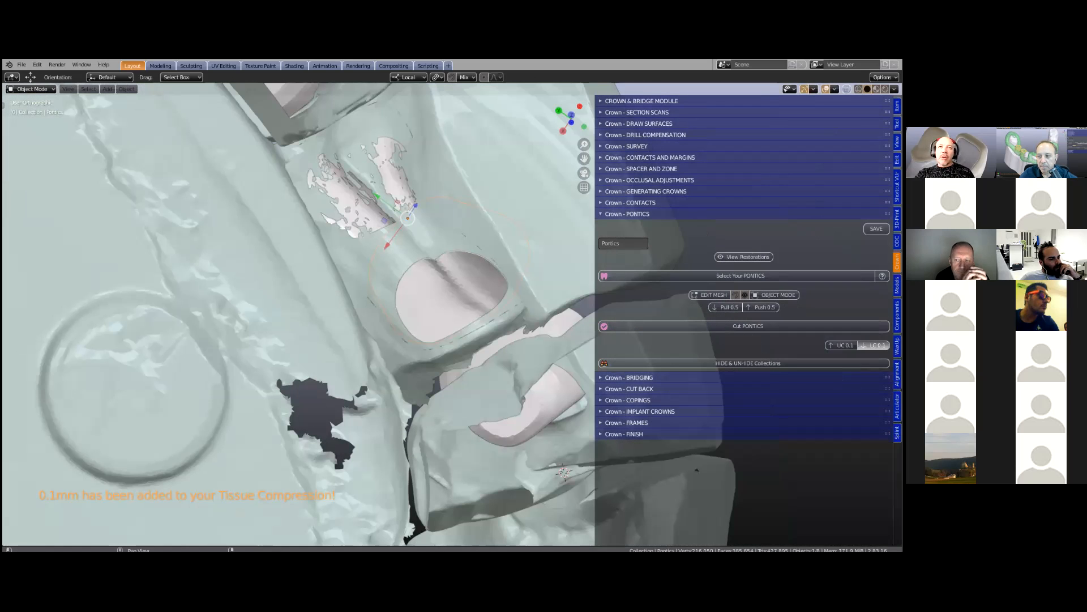
{"action": "left_click", "coordinate": [874, 345]}
{"action": "left_click", "coordinate": [873, 345]}
{"action": "left_click", "coordinate": [842, 345]}
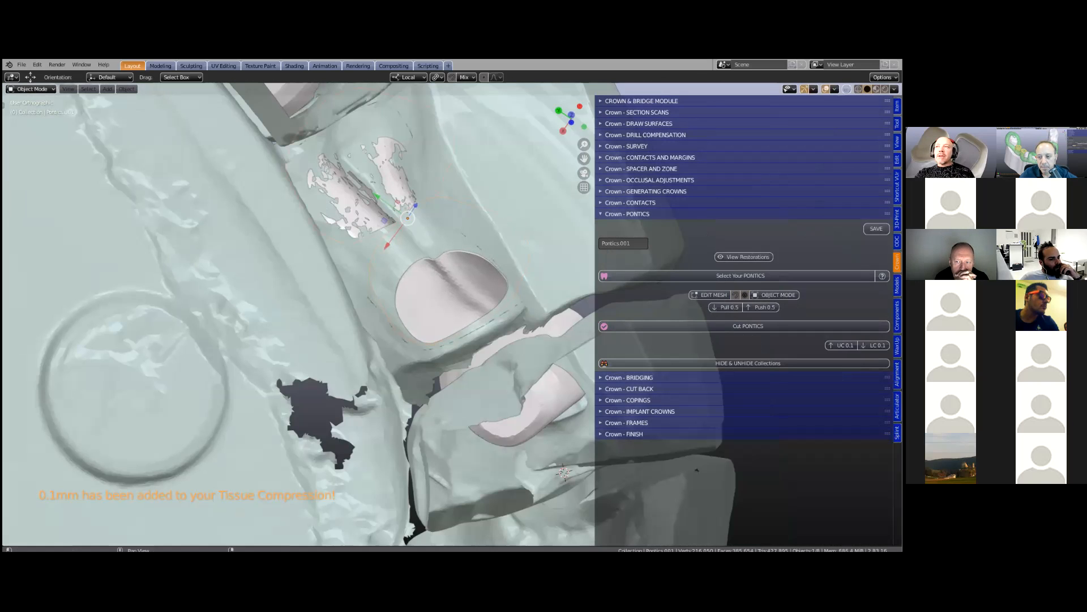
{"action": "left_click", "coordinate": [873, 345]}
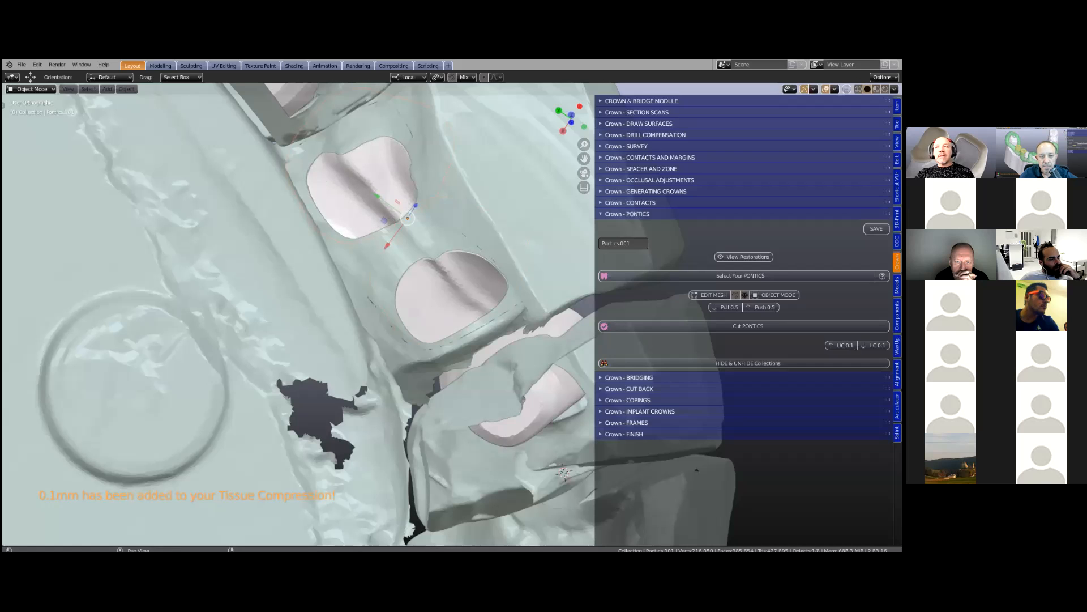
Switch from the Crown - PONTICS to the Crown - GENERATING CROWNS tools and start mesh editing on the front abutment restoration
{"action": "scroll", "coordinate": [453, 282], "scroll_direction": "down", "scroll_amount": 1}
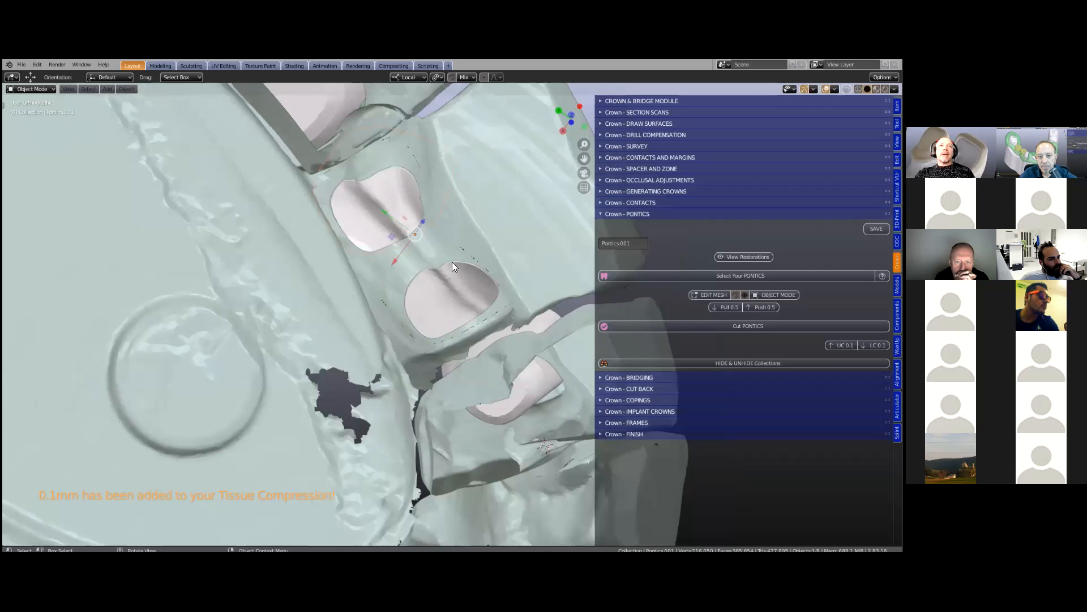
{"action": "scroll", "coordinate": [451, 262], "scroll_direction": "down", "scroll_amount": 3}
{"action": "middle_click_drag", "start_coordinate": [404, 236], "coordinate": [483, 240]}
{"action": "middle_click_drag", "start_coordinate": [394, 312], "coordinate": [669, 219]}
{"action": "left_click", "coordinate": [673, 213]}
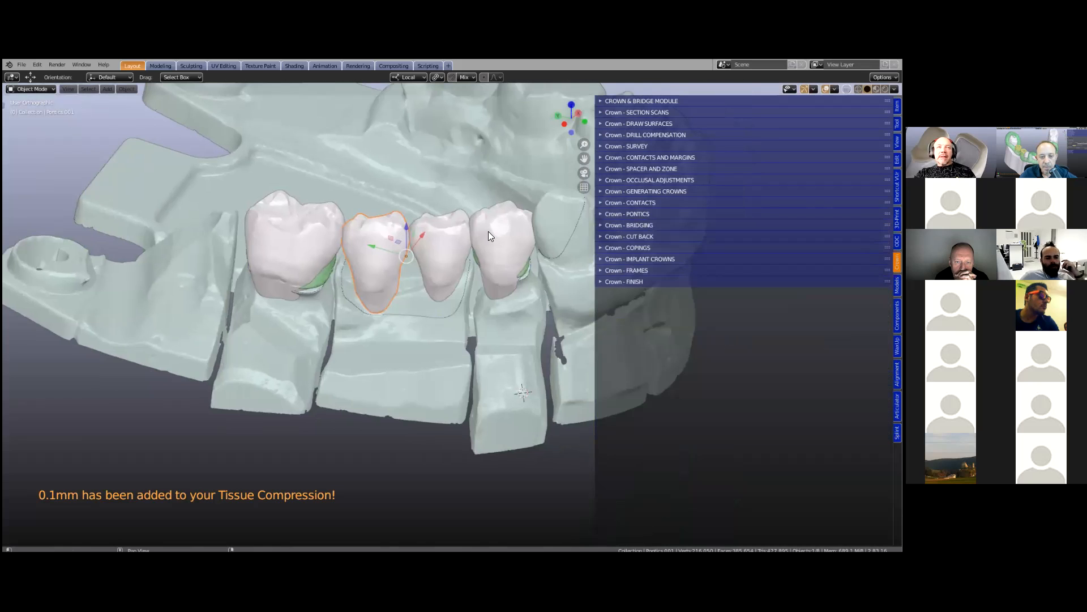
{"action": "middle_click_drag", "start_coordinate": [547, 253], "coordinate": [466, 235]}
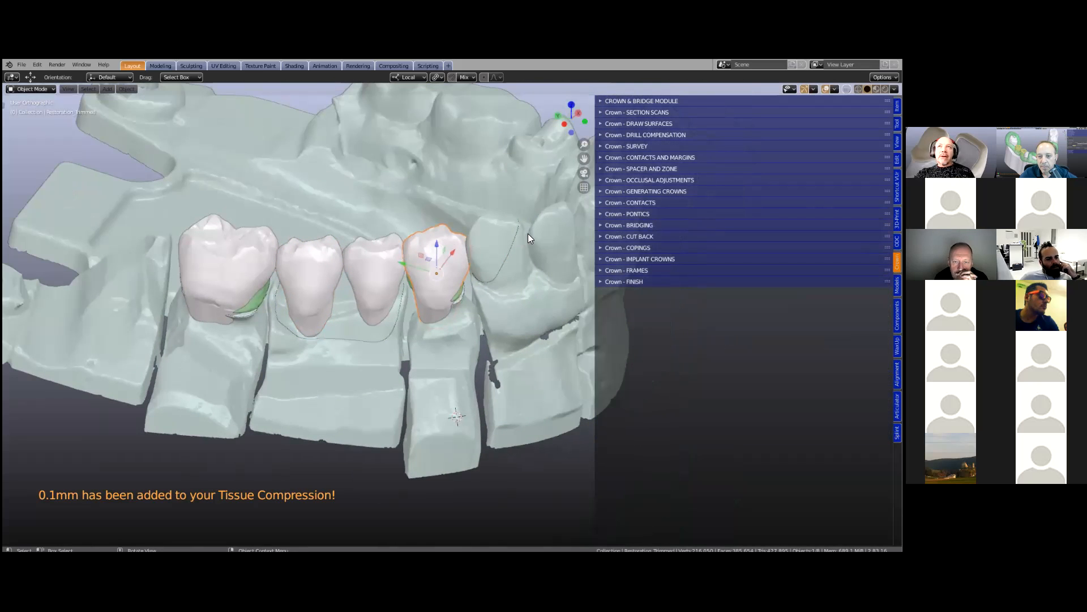
{"action": "left_click", "coordinate": [603, 192]}
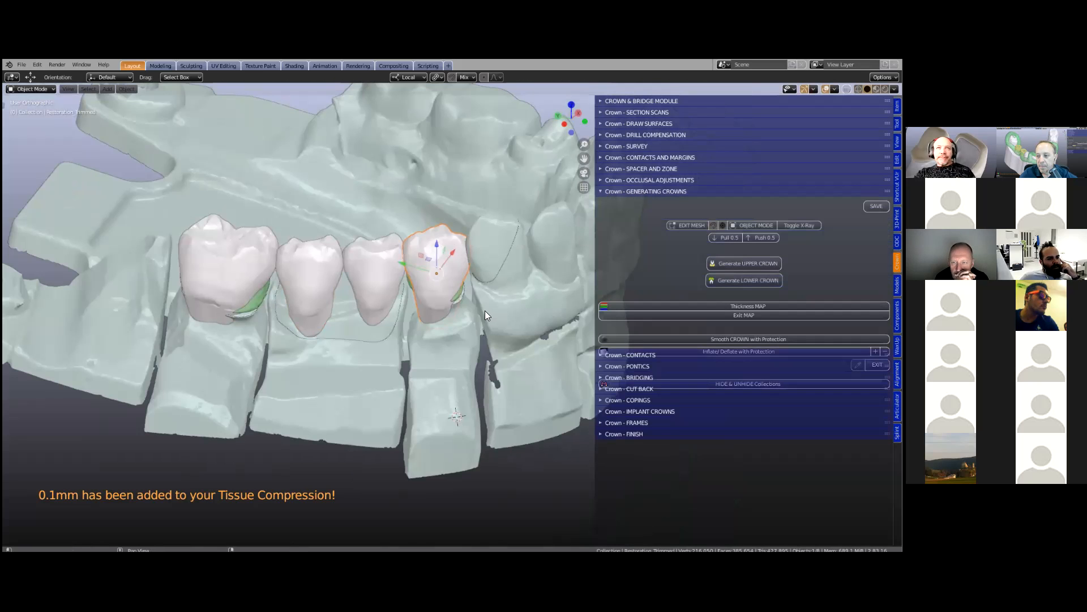
{"action": "left_click", "coordinate": [692, 225]}
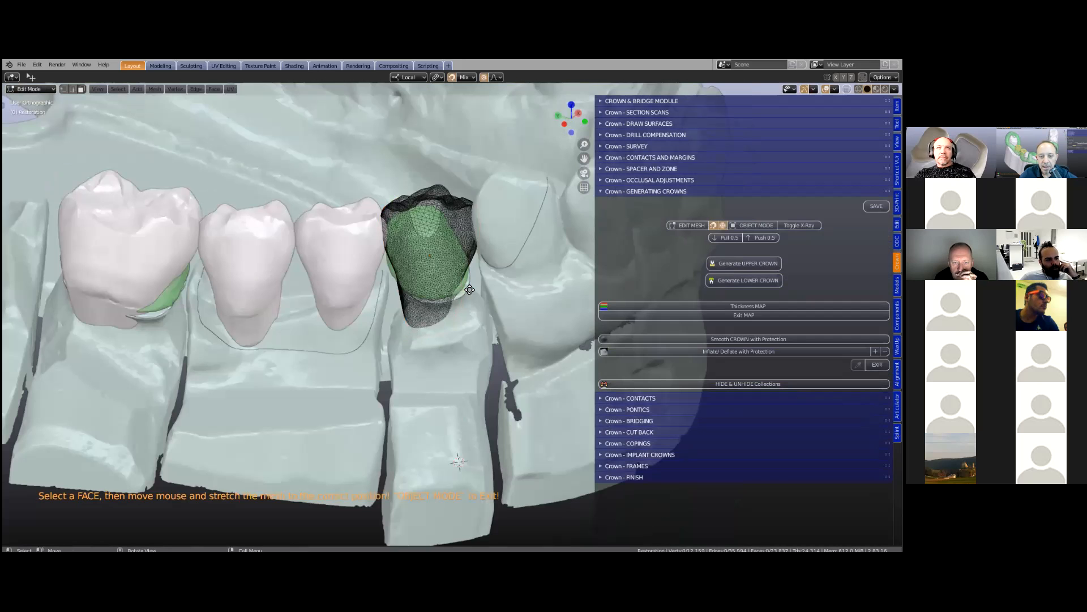
Stretch the front abutment restoration's mesh around its margin and generate the lower crown from it
{"action": "scroll", "coordinate": [473, 290], "scroll_direction": "up", "scroll_amount": 2}
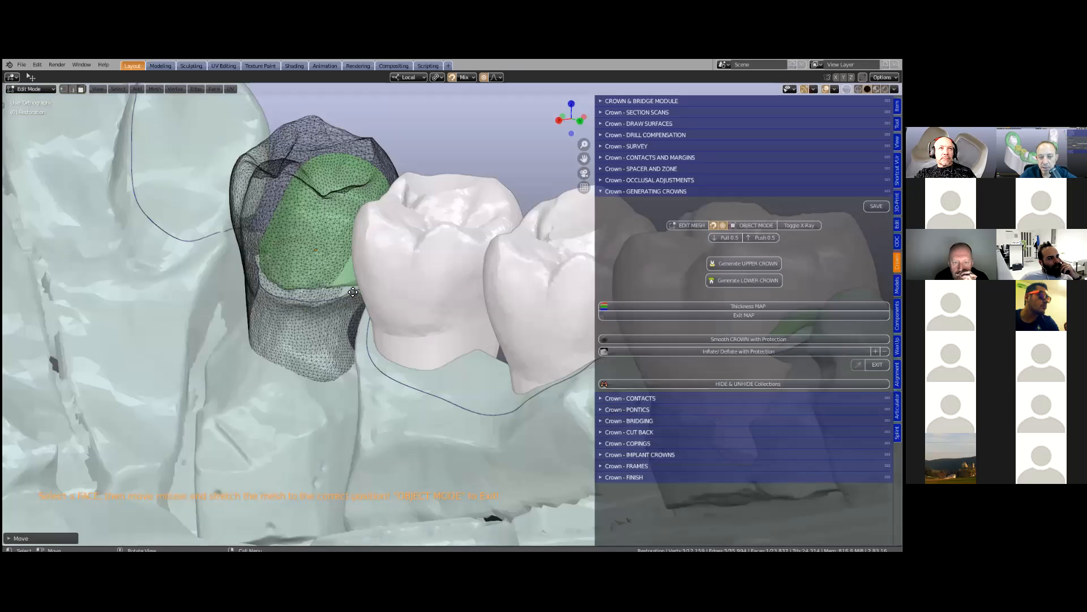
{"action": "key", "text": "g"}
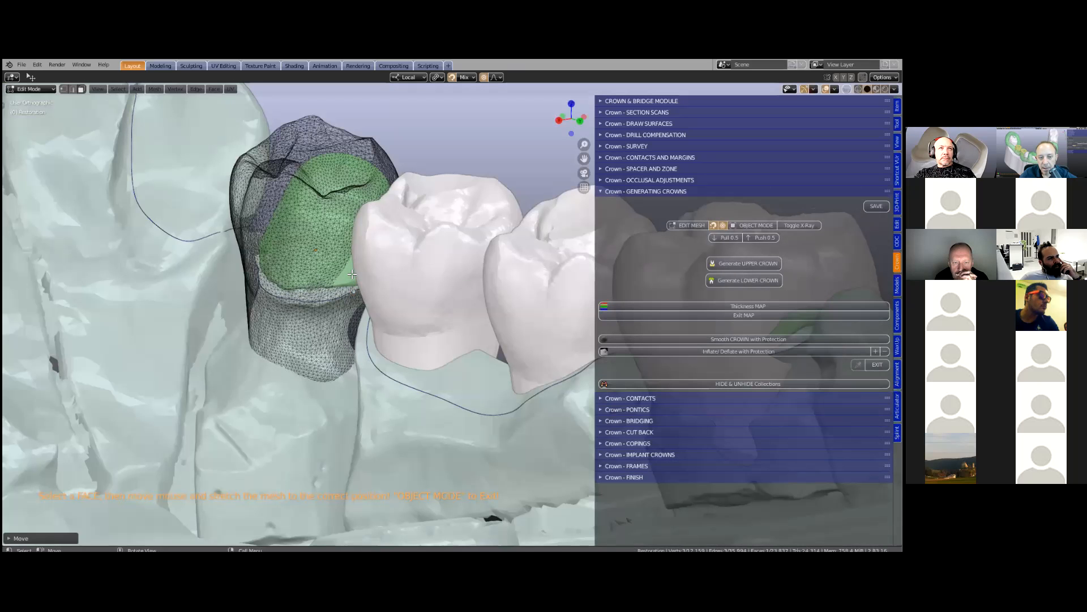
{"action": "left_click", "coordinate": [340, 287]}
{"action": "middle_click_drag", "start_coordinate": [340, 287], "coordinate": [390, 284]}
{"action": "middle_click_drag", "start_coordinate": [569, 290], "coordinate": [581, 303]}
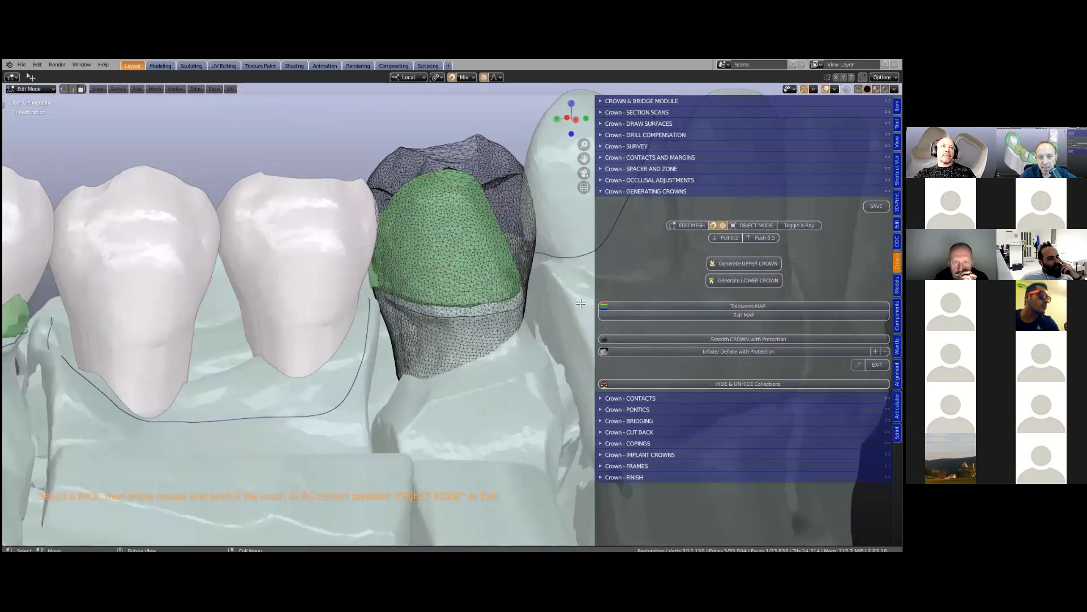
{"action": "middle_click_drag", "start_coordinate": [472, 328], "coordinate": [572, 300]}
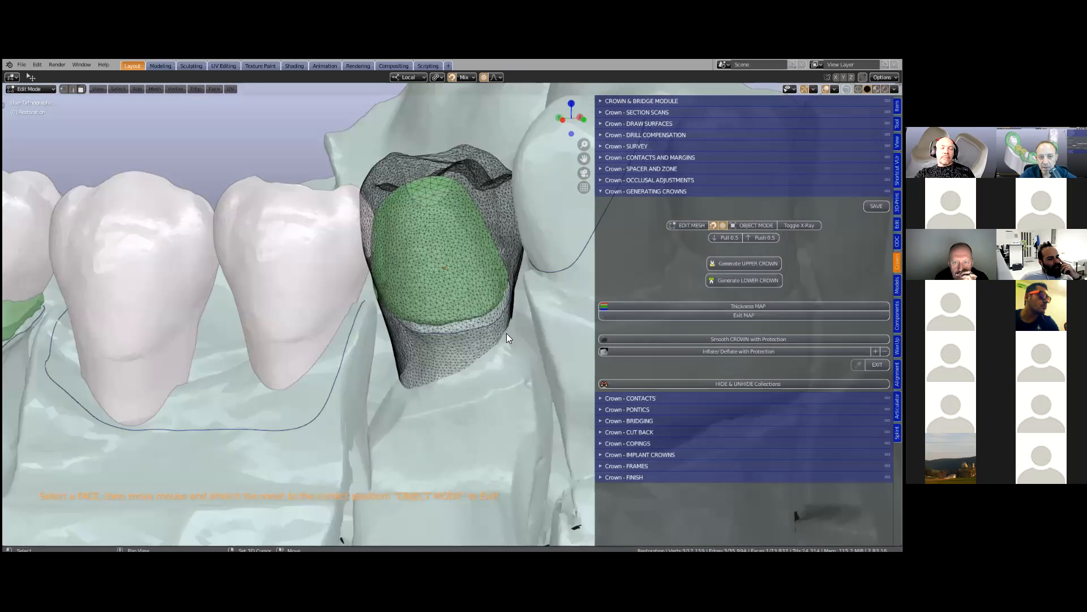
{"action": "middle_click_drag", "start_coordinate": [506, 333], "coordinate": [477, 313], "text": "shift"}
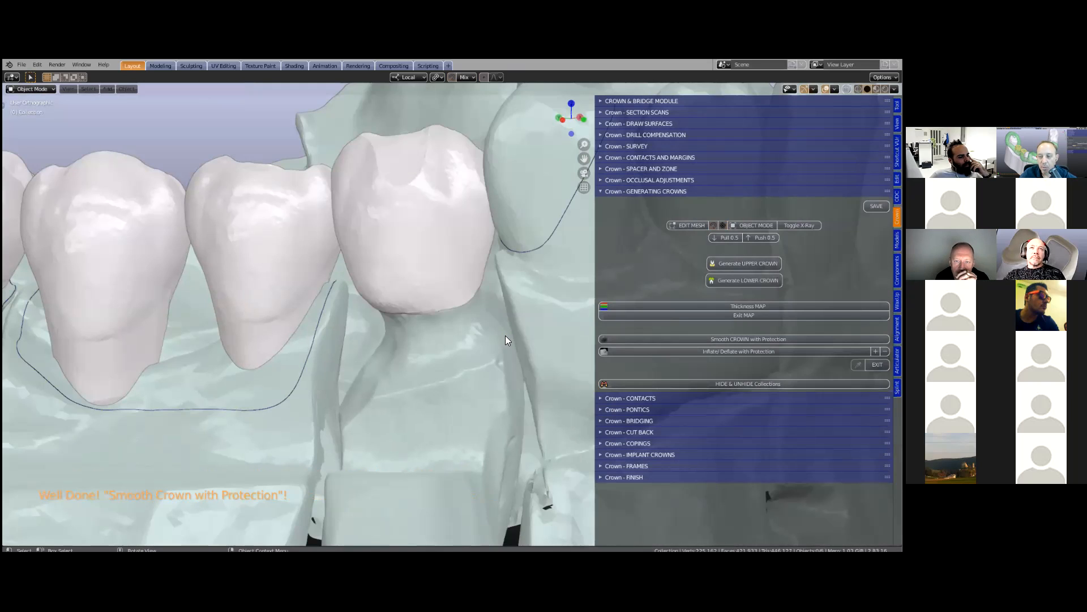
Examine the generated crown's margin fit and the mesh density along its edge in Edit Mode
{"action": "scroll", "coordinate": [414, 289], "scroll_direction": "up", "scroll_amount": 1}
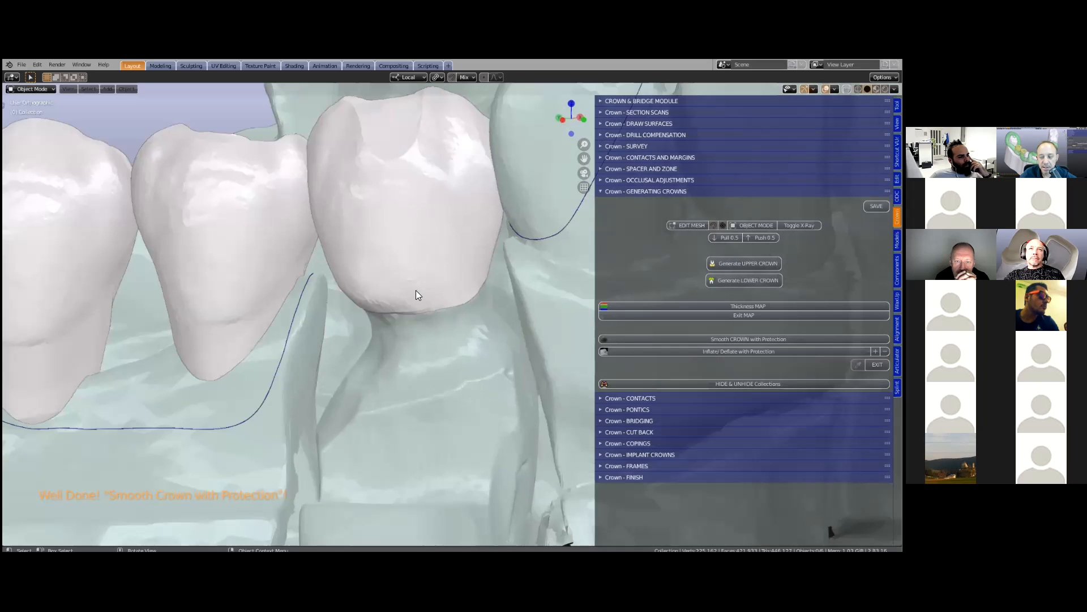
{"action": "middle_click_drag", "start_coordinate": [452, 242], "coordinate": [454, 255]}
{"action": "scroll", "coordinate": [454, 255], "scroll_direction": "up", "scroll_amount": 4}
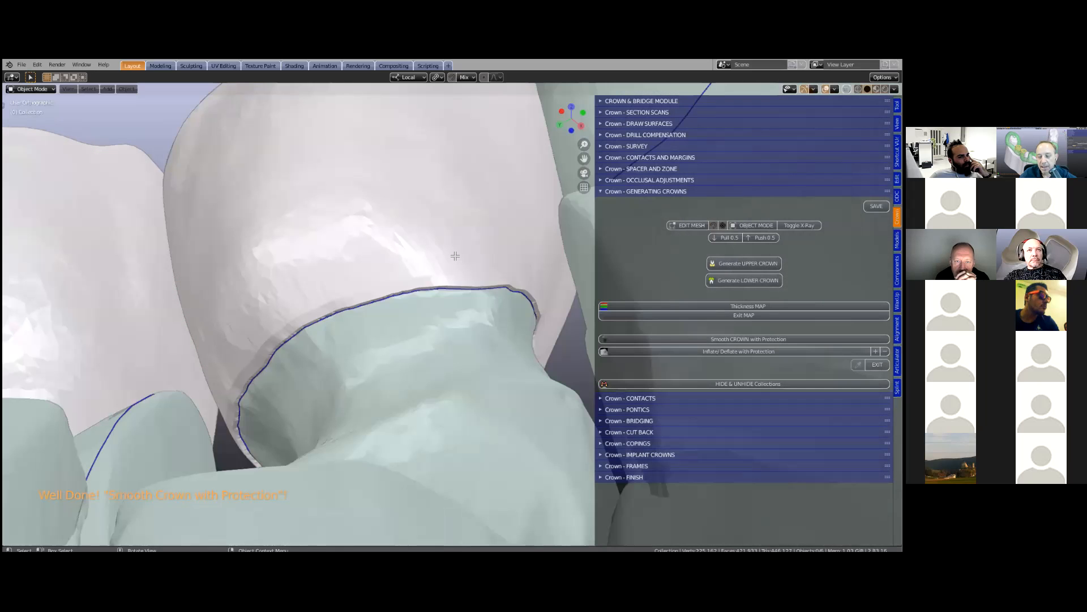
{"action": "left_click", "coordinate": [443, 265]}
{"action": "key", "text": "Tab"}
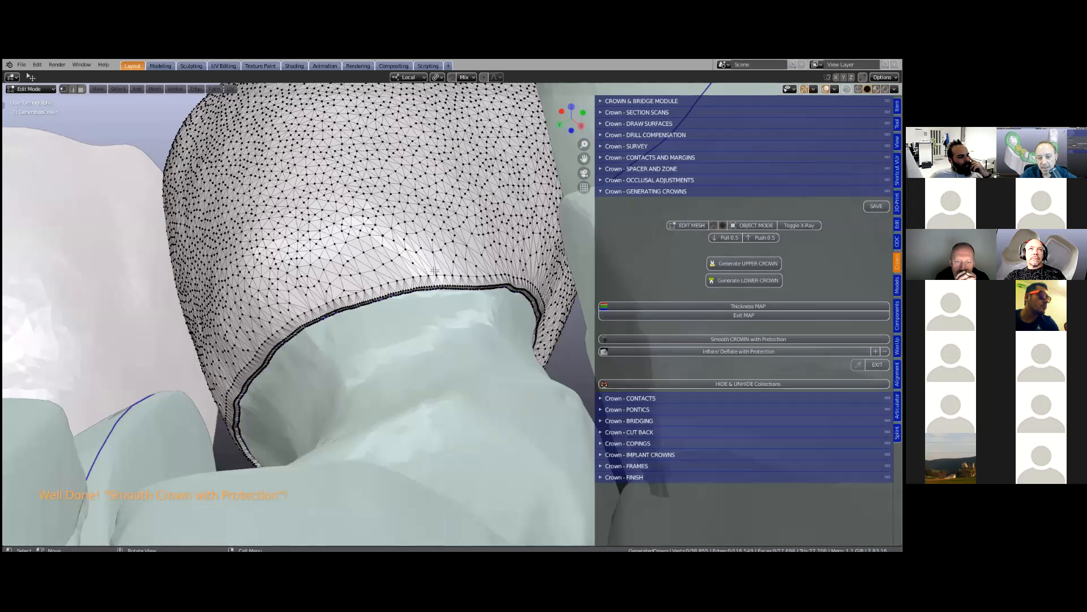
{"action": "scroll", "coordinate": [455, 255], "scroll_direction": "up", "scroll_amount": 4}
{"action": "middle_click_drag", "start_coordinate": [455, 255], "coordinate": [454, 255]}
{"action": "middle_click_drag", "start_coordinate": [454, 255], "coordinate": [417, 268]}
Isolate the generated crown and examine its inner surface and margin mesh from beneath
{"action": "key", "text": "Tab"}
{"action": "key", "text": "KP_Divide"}
{"action": "scroll", "coordinate": [418, 268], "scroll_direction": "up", "scroll_amount": 4}
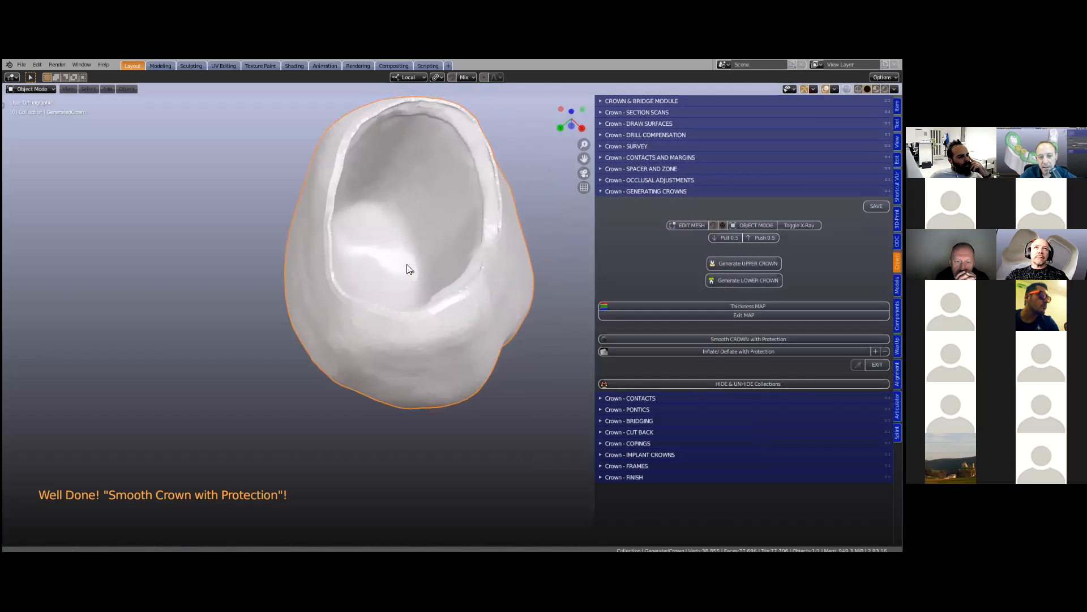
{"action": "middle_click_drag", "start_coordinate": [492, 237], "coordinate": [406, 294]}
{"action": "scroll", "coordinate": [384, 240], "scroll_direction": "down", "scroll_amount": 3}
{"action": "key", "text": "Tab"}
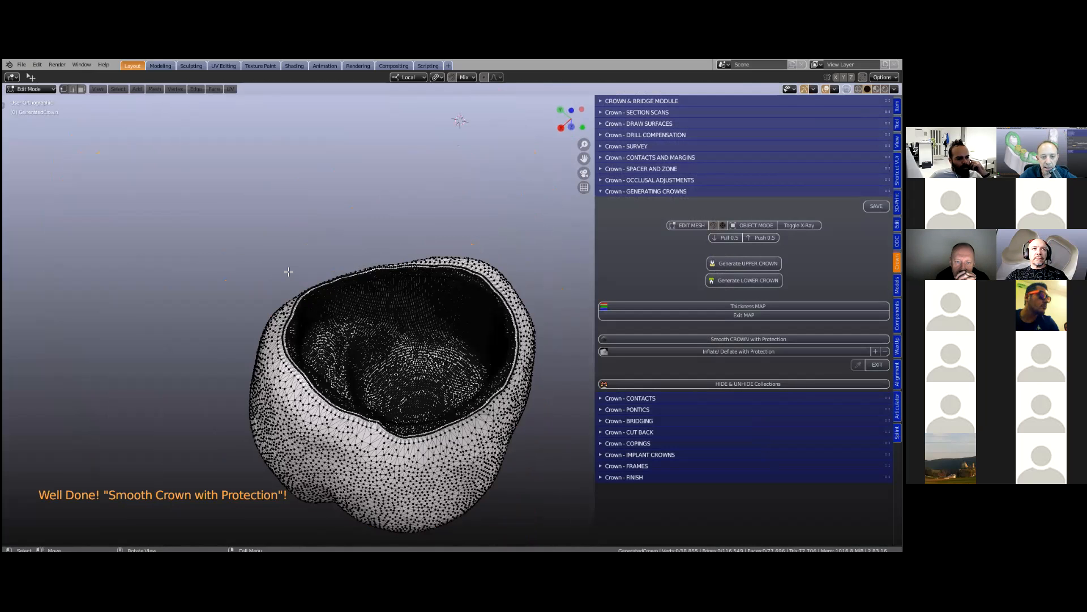
{"action": "scroll", "coordinate": [361, 295], "scroll_direction": "up", "scroll_amount": 3}
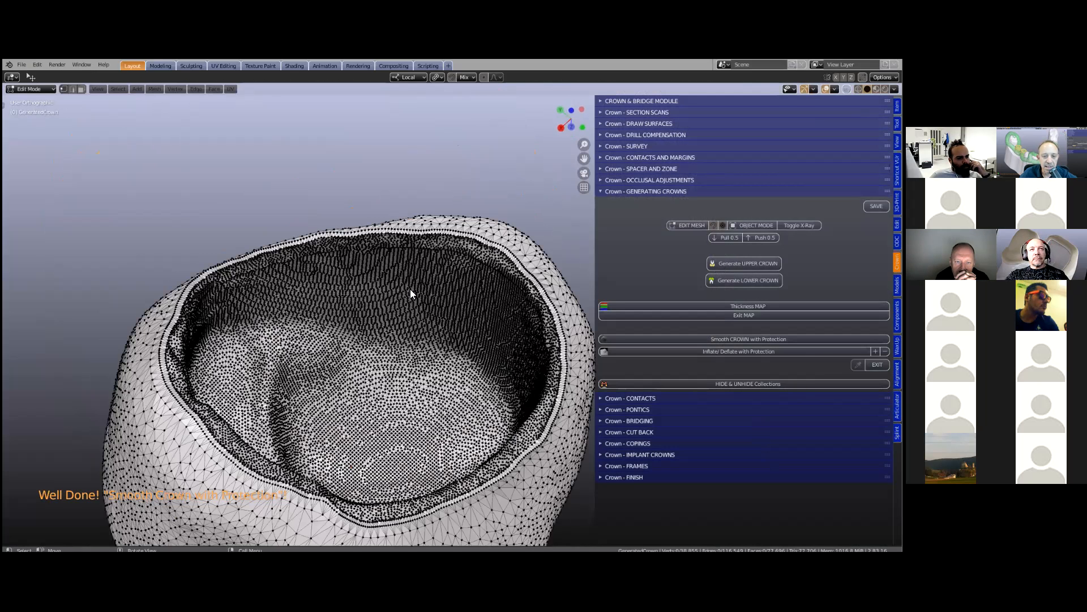
{"action": "middle_click_drag", "start_coordinate": [399, 371], "coordinate": [387, 341]}
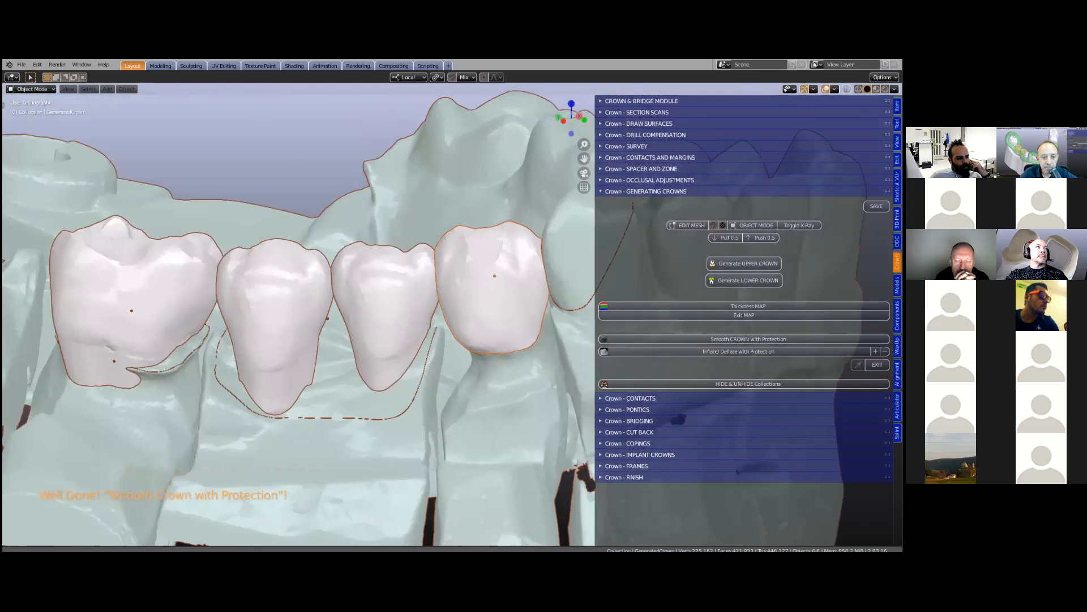
Open the prepared case file in which both abutment crowns are already generated
{"action": "scroll", "coordinate": [26, 75], "scroll_direction": "down", "scroll_amount": 2}
{"action": "middle_click_drag", "start_coordinate": [25, 74], "coordinate": [36, 87]}
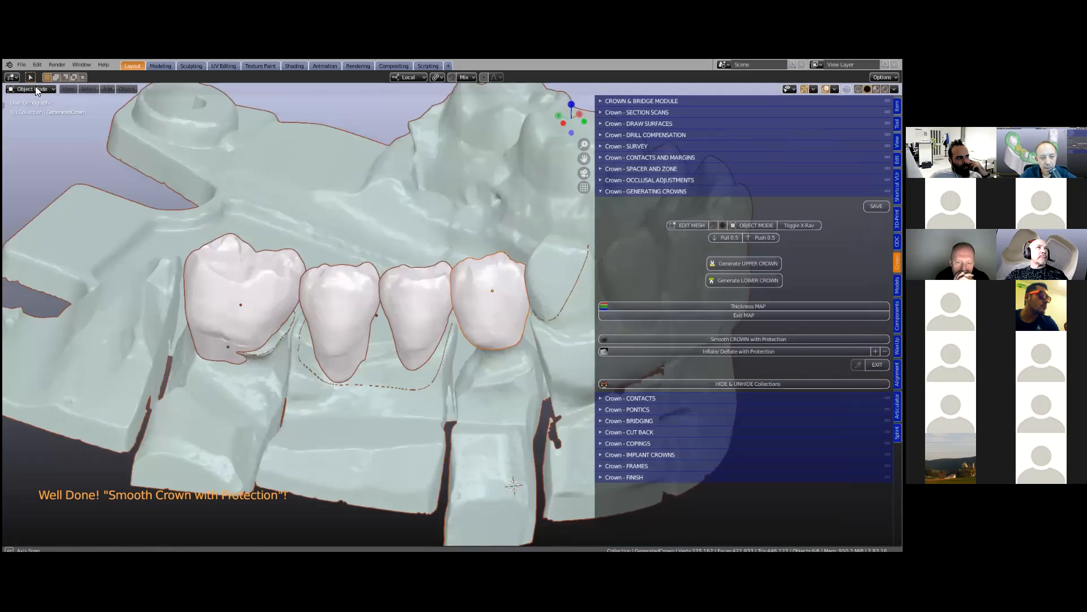
{"action": "left_click", "coordinate": [22, 64]}
{"action": "left_click", "coordinate": [36, 87]}
{"action": "left_click", "coordinate": [469, 321]}
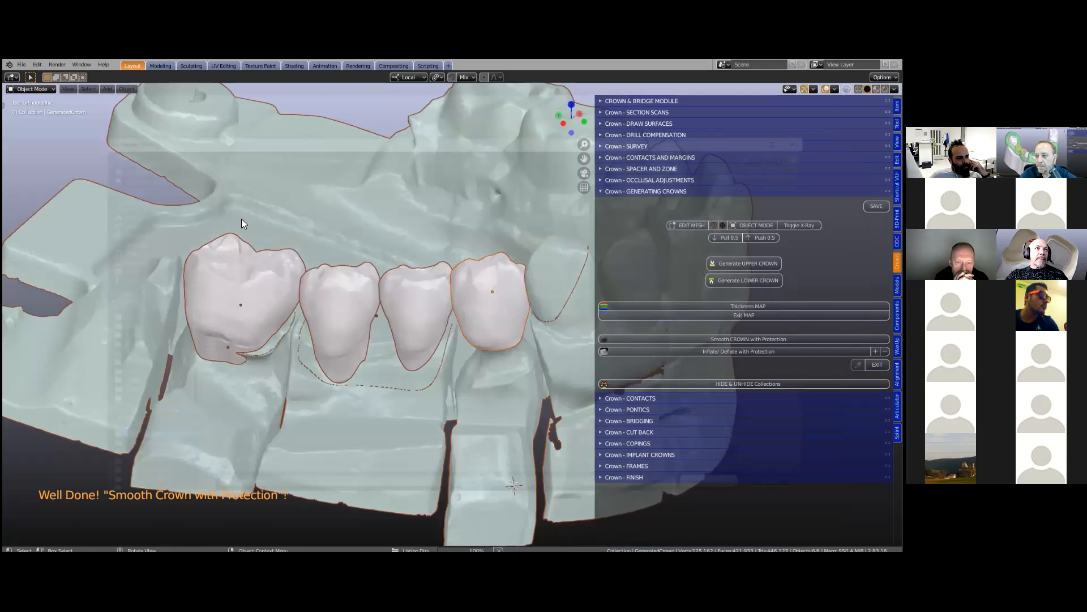
{"action": "double_click", "coordinate": [241, 219]}
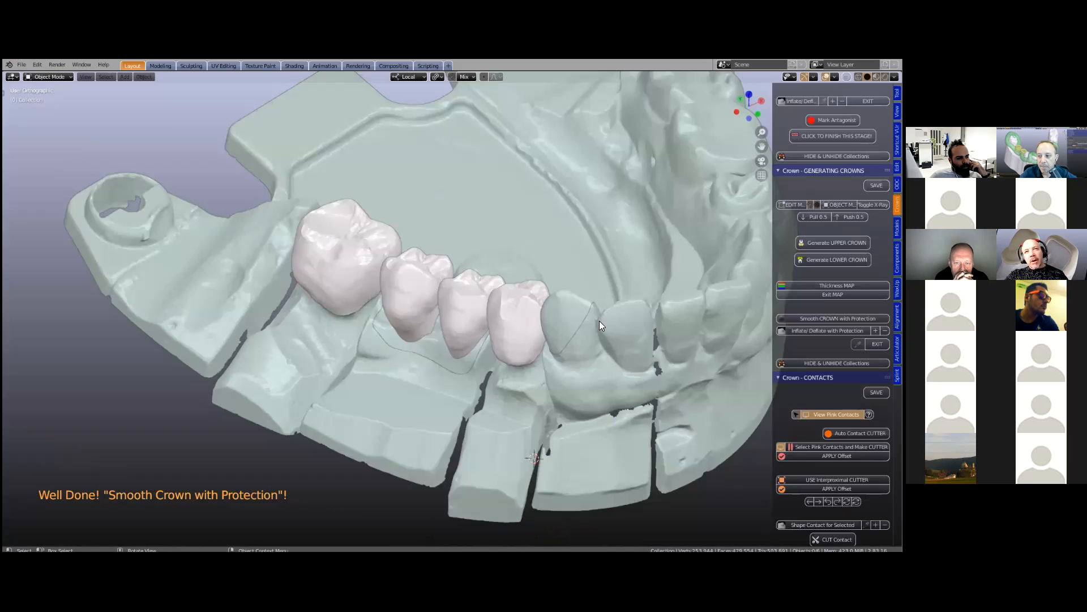
View the restorations from the cheek side and show only the Crown - BRIDGING tools
{"action": "middle_click_drag", "start_coordinate": [599, 320], "coordinate": [482, 397]}
{"action": "scroll", "coordinate": [535, 340], "scroll_direction": "up", "scroll_amount": 2}
{"action": "middle_click_drag", "start_coordinate": [490, 360], "coordinate": [525, 295]}
{"action": "scroll", "coordinate": [833, 317], "scroll_direction": "down", "scroll_amount": 20}
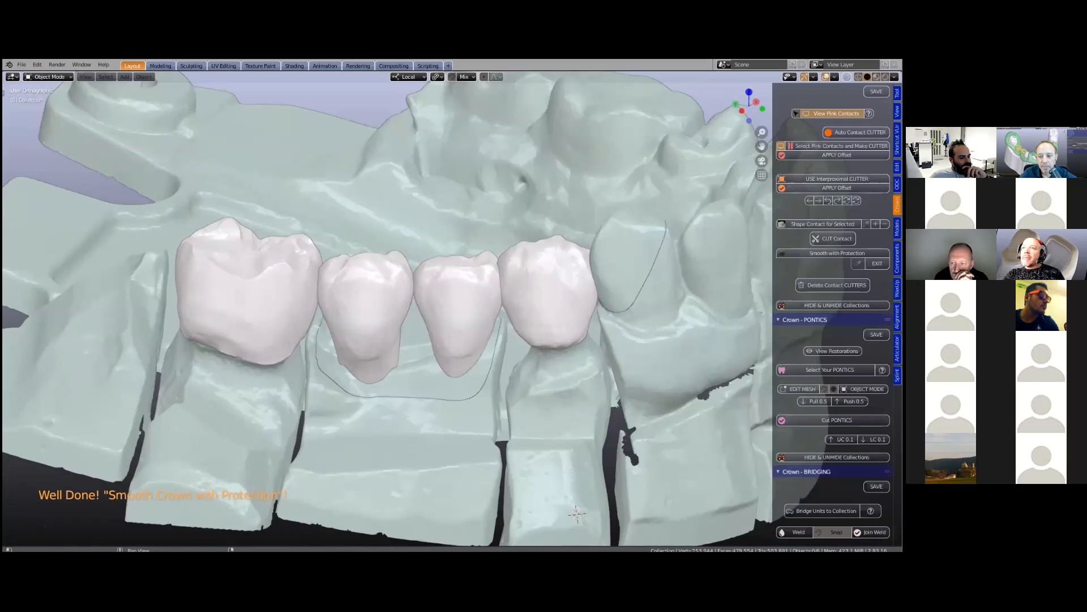
{"action": "scroll", "coordinate": [832, 317], "scroll_direction": "down", "scroll_amount": 1}
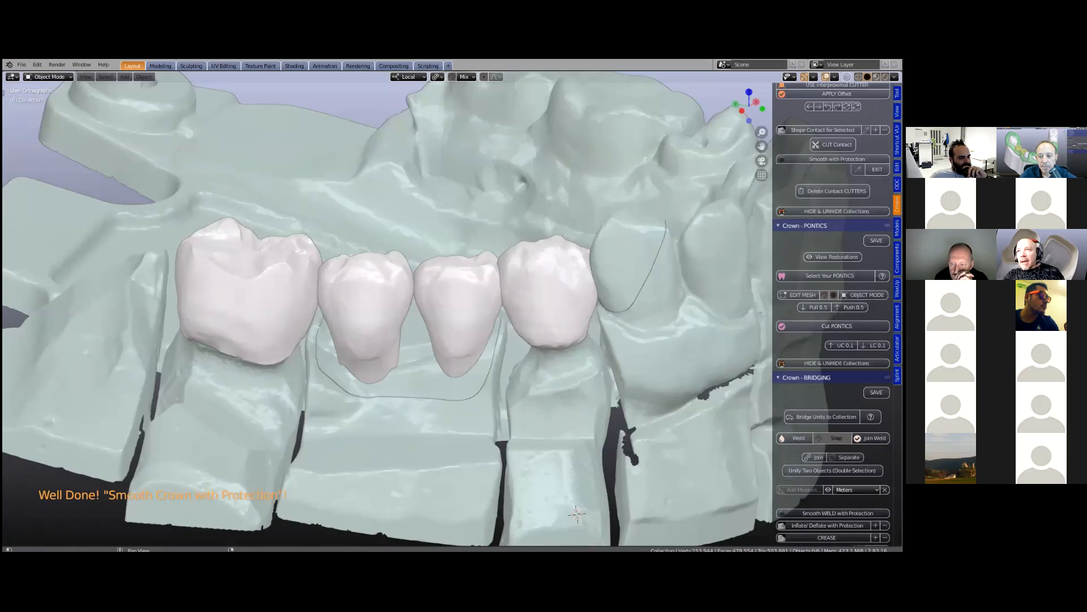
{"action": "left_click", "coordinate": [806, 377], "text": "ctrl"}
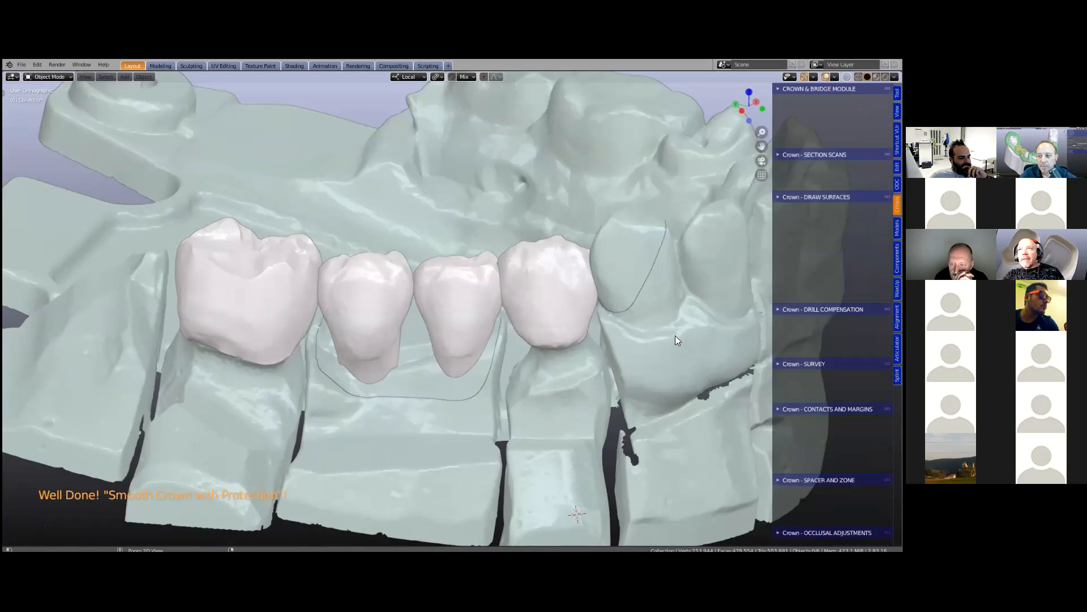
Select the molar crown, both pontics and the front abutment crown and combine them into one object
{"action": "left_click", "coordinate": [246, 275]}
{"action": "left_click", "coordinate": [385, 282], "text": "shift"}
{"action": "left_click", "coordinate": [460, 283], "text": "shift"}
{"action": "left_click", "coordinate": [553, 273], "text": "shift"}
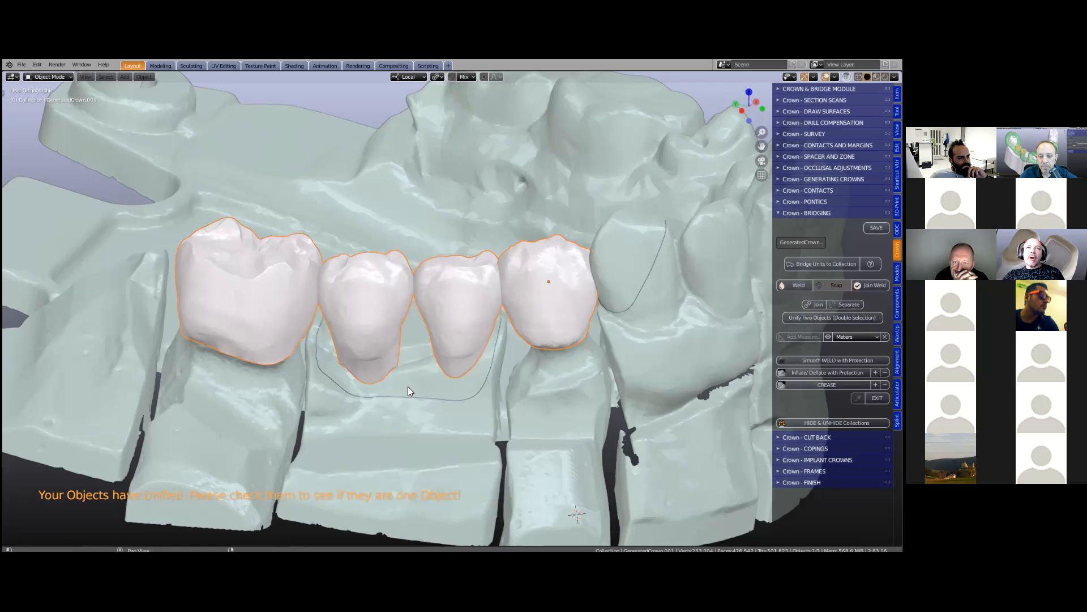
Inspect the overlapping contacts inside the combined bridge in X-ray view, and return to the solid display
{"action": "key", "text": "alt+z"}
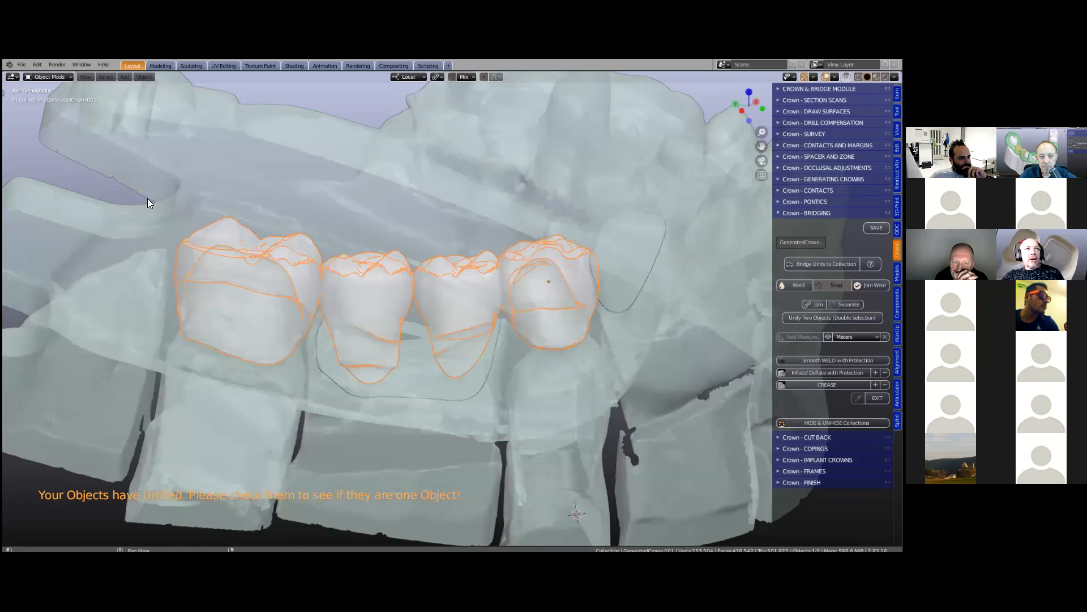
{"action": "scroll", "coordinate": [180, 256], "scroll_direction": "up", "scroll_amount": 4}
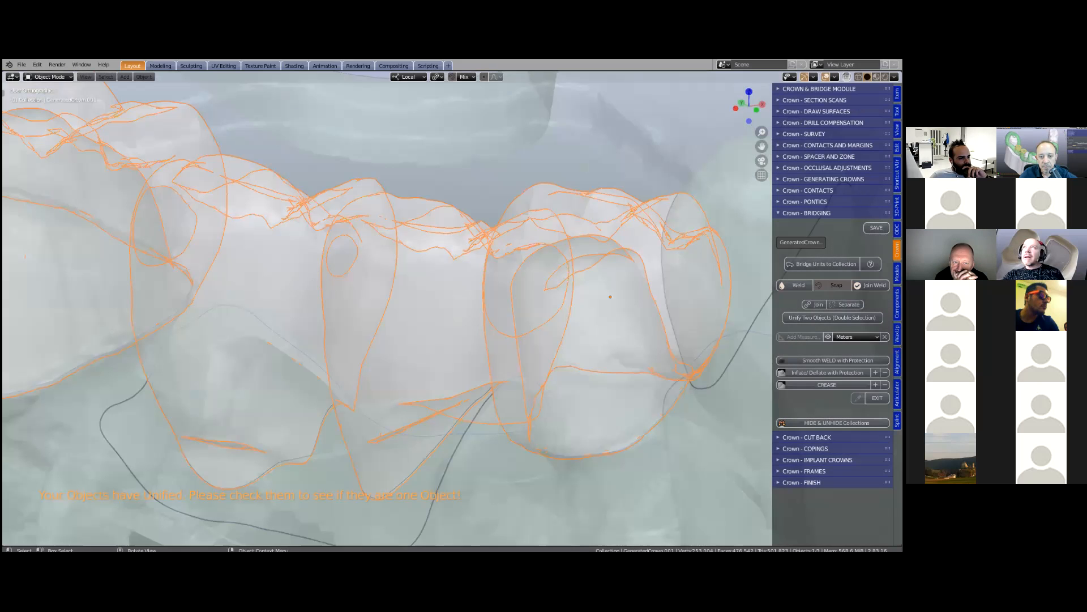
{"action": "scroll", "coordinate": [522, 233], "scroll_direction": "down", "scroll_amount": 2}
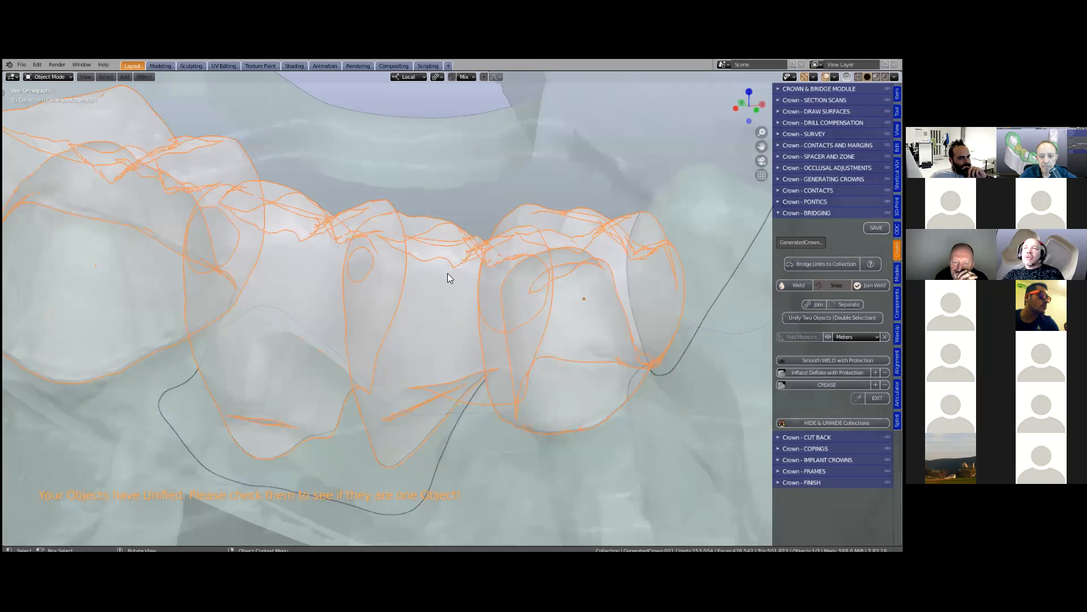
{"action": "scroll", "coordinate": [447, 273], "scroll_direction": "down", "scroll_amount": 1}
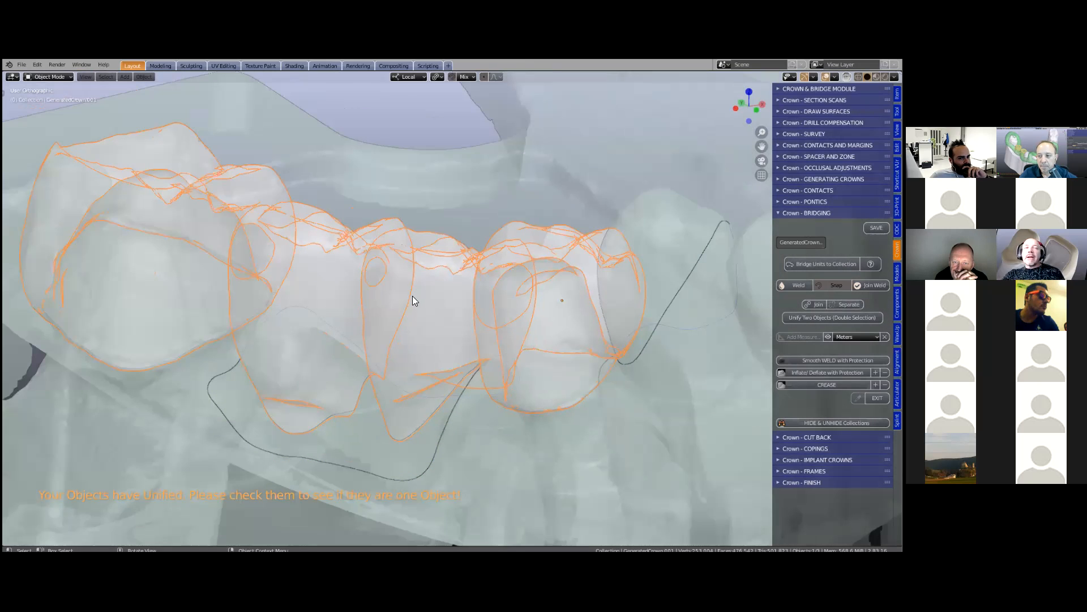
{"action": "key", "text": "alt+z"}
Assign the combined bridge to the bridge units collection and view the contacts between its units from both sides
{"action": "middle_click_drag", "start_coordinate": [412, 295], "coordinate": [473, 292]}
{"action": "scroll", "coordinate": [474, 293], "scroll_direction": "down", "scroll_amount": 3}
{"action": "scroll", "coordinate": [452, 308], "scroll_direction": "down", "scroll_amount": 1}
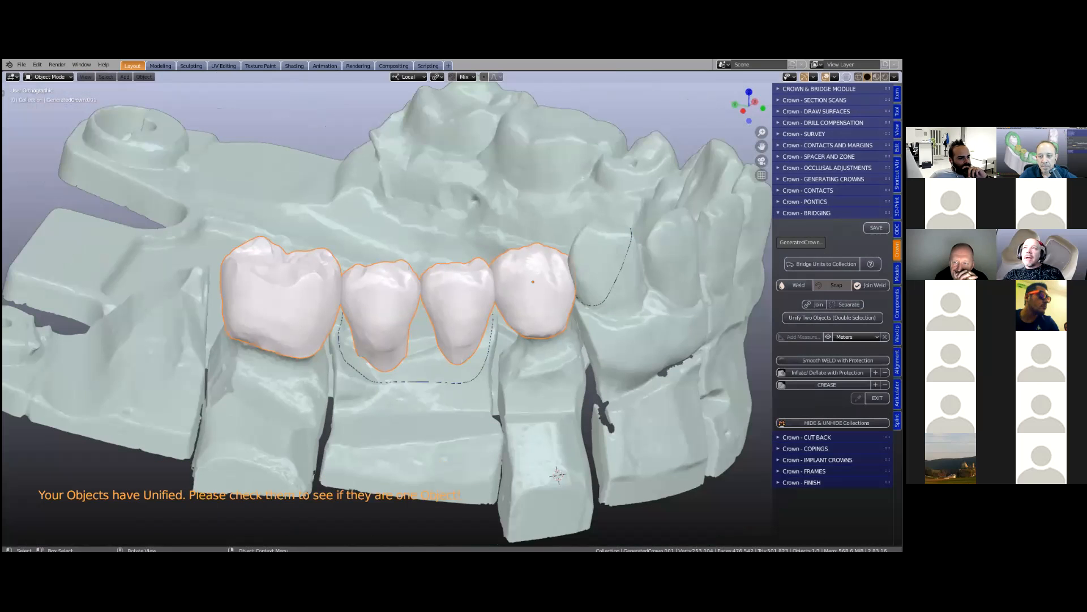
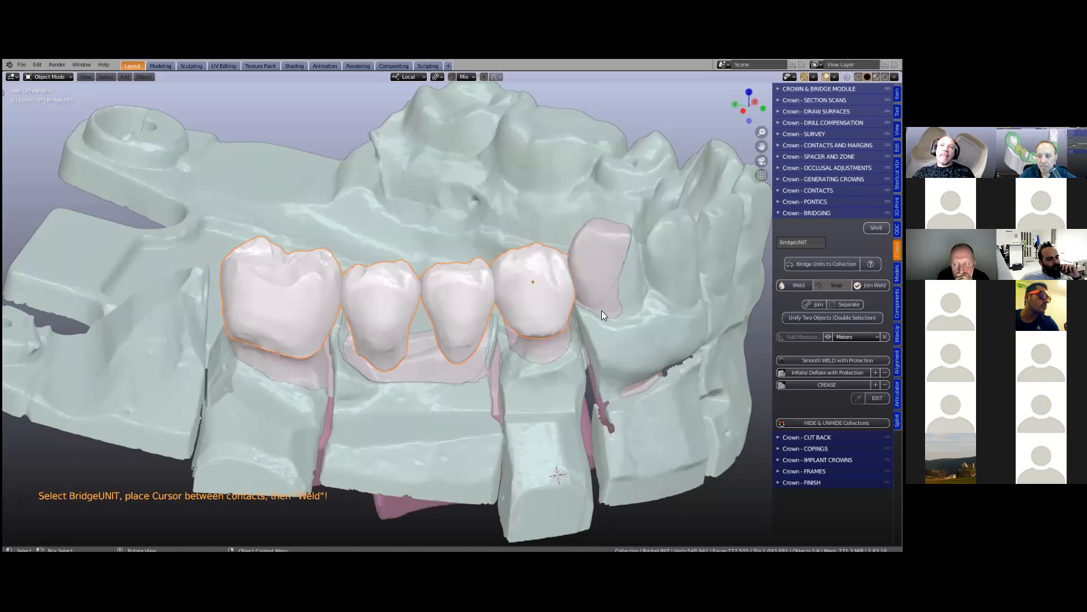
{"action": "middle_click_drag", "start_coordinate": [548, 309], "coordinate": [720, 276]}
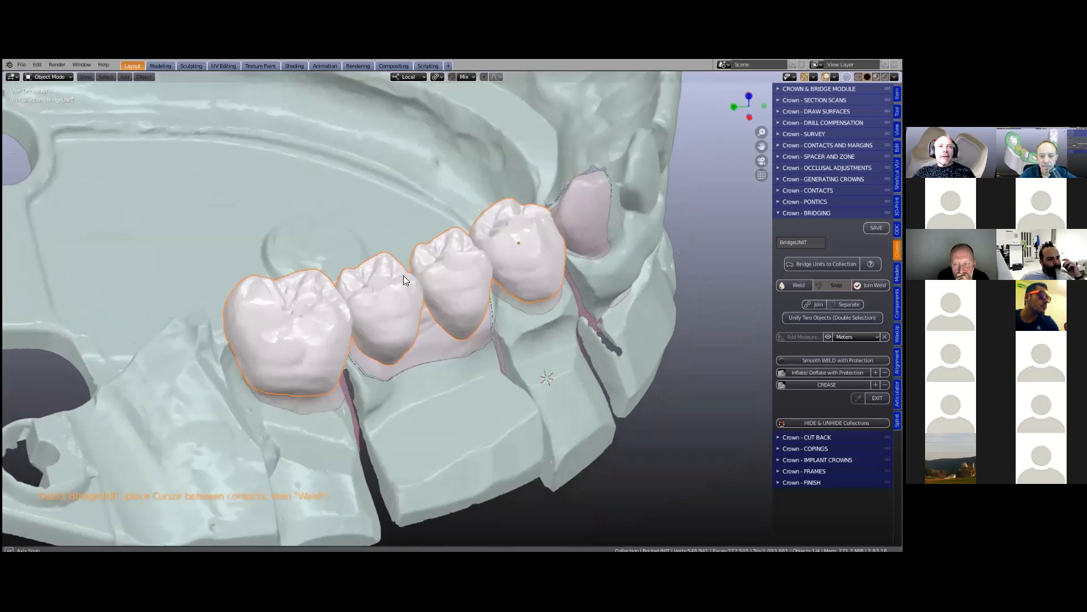
{"action": "middle_click_drag", "start_coordinate": [534, 290], "coordinate": [418, 303]}
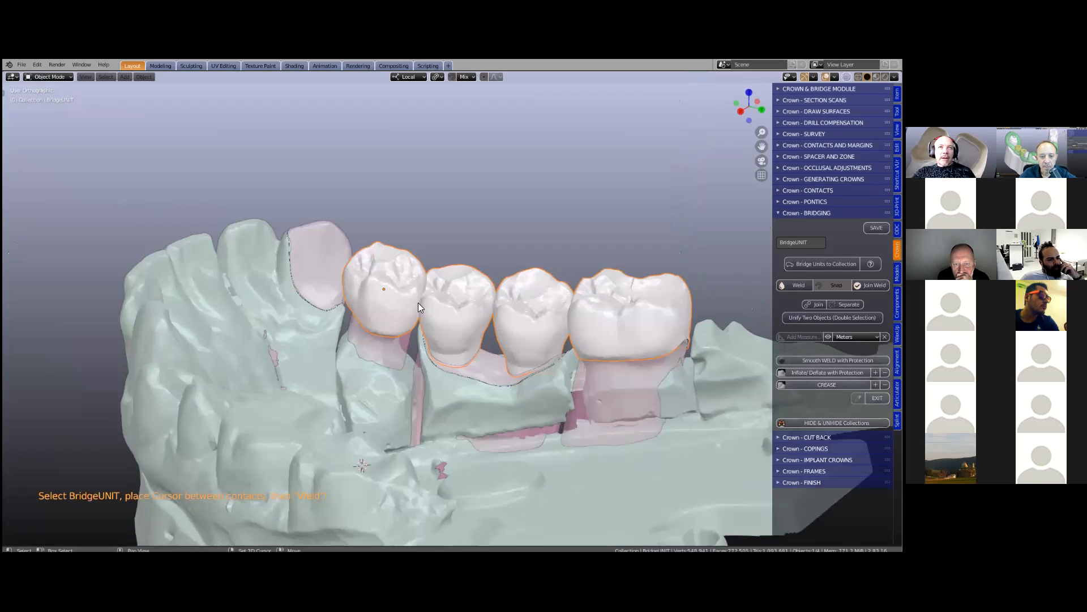
Add a weld connector at the contact between the front abutment crown and the neighbouring pontic
{"action": "right_click", "coordinate": [418, 302], "text": "shift"}
{"action": "middle_click_drag", "start_coordinate": [495, 307], "coordinate": [459, 296]}
{"action": "left_click", "coordinate": [797, 286]}
{"action": "scroll", "coordinate": [459, 295], "scroll_direction": "up", "scroll_amount": 1}
{"action": "mouse_move", "coordinate": [418, 343]}
{"action": "middle_mouse_down"}
{"action": "mouse_move", "coordinate": [415, 316]}
{"action": "mouse_move", "coordinate": [427, 329]}
{"action": "middle_mouse_up"}
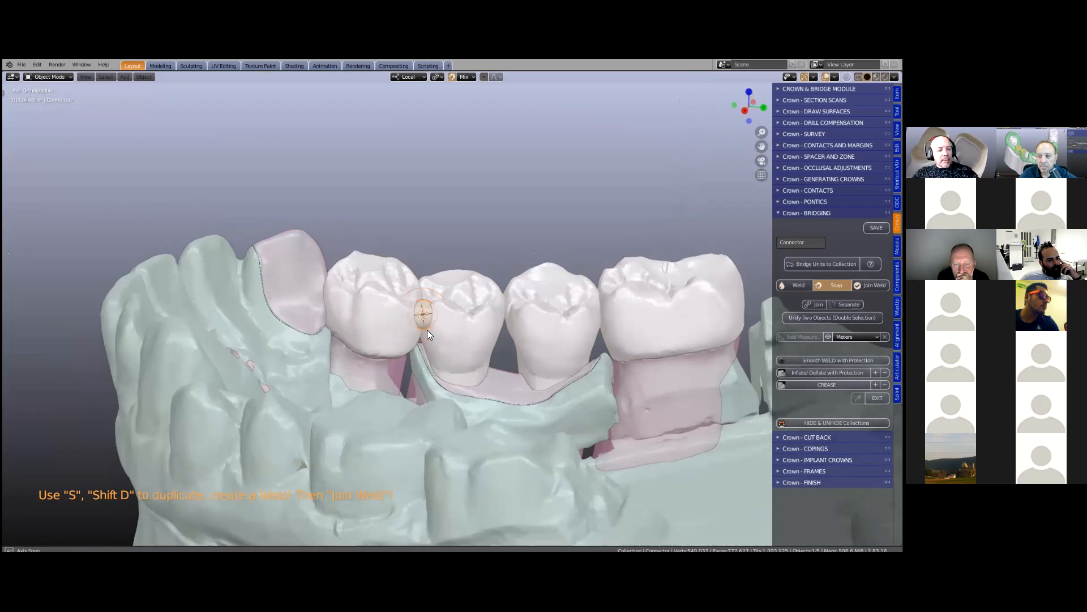
Position the connector in the front contact and place a duplicate just below it to lengthen the weld
{"action": "scroll", "coordinate": [410, 322], "scroll_direction": "up", "scroll_amount": 1}
{"action": "key", "text": "g"}
{"action": "scroll", "coordinate": [408, 335], "scroll_direction": "up", "scroll_amount": 1}
{"action": "key", "text": "shift+d"}
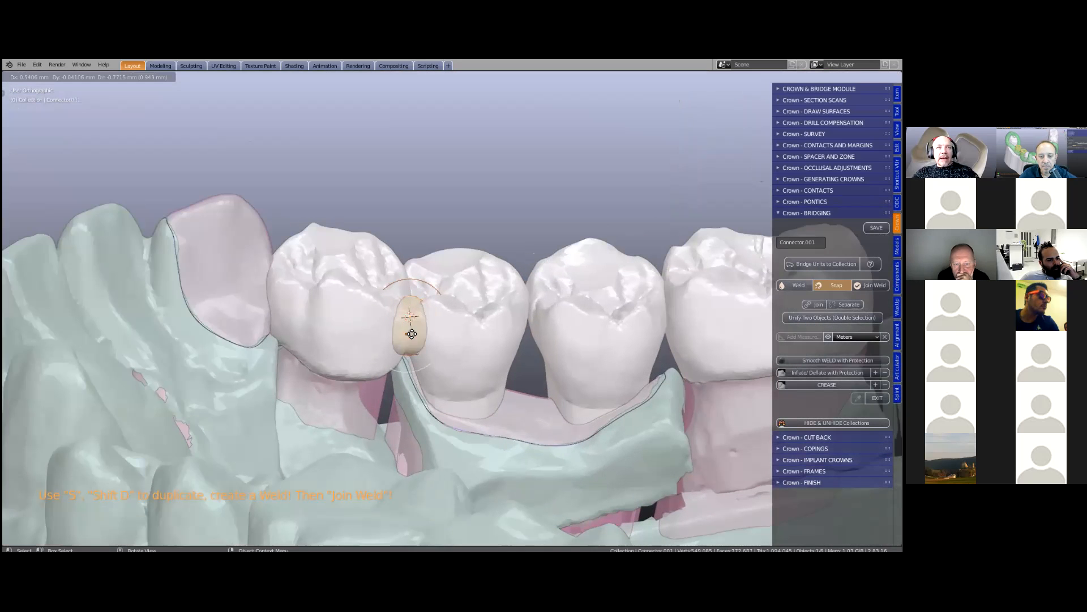
{"action": "left_click", "coordinate": [424, 338]}
Duplicate the connector into the contact between the two pontics, enlarge it and centre it in the gap
{"action": "middle_click_drag", "start_coordinate": [417, 321], "coordinate": [416, 341]}
{"action": "mouse_move", "coordinate": [516, 329]}
{"action": "middle_mouse_down"}
{"action": "mouse_move", "coordinate": [529, 321]}
{"action": "mouse_move", "coordinate": [535, 339]}
{"action": "middle_mouse_up"}
{"action": "key", "text": "shift+d"}
{"action": "left_click", "coordinate": [535, 338]}
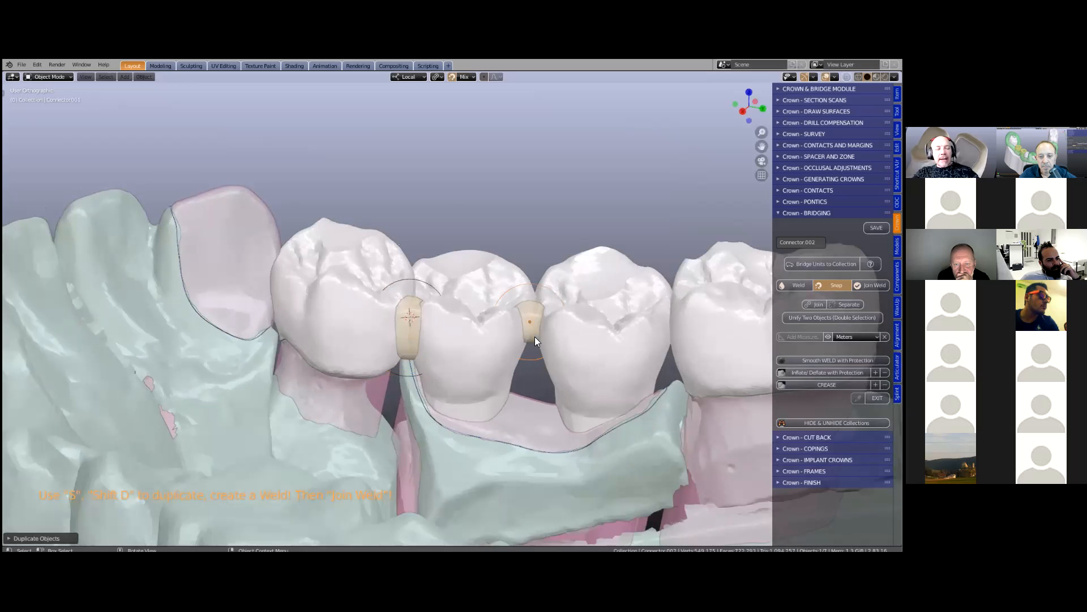
{"action": "key", "text": "s"}
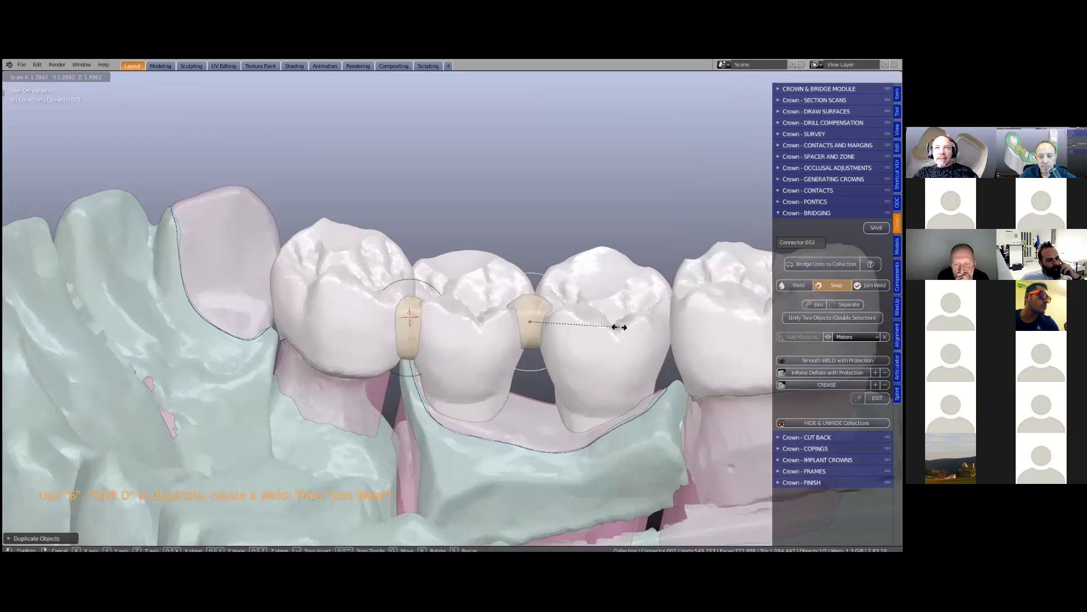
{"action": "left_click", "coordinate": [503, 324]}
{"action": "key", "text": "g"}
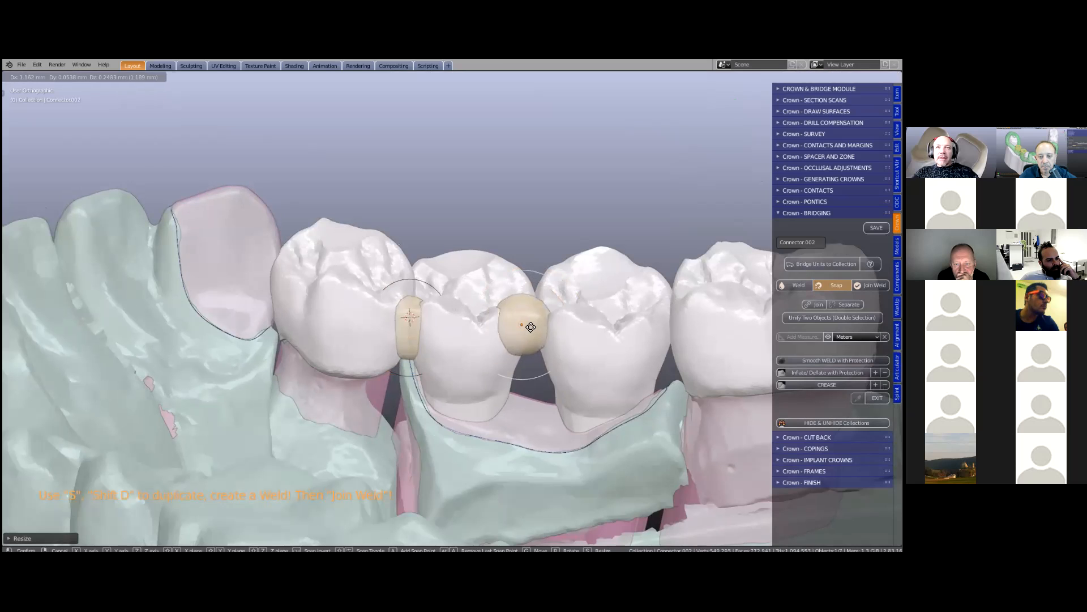
{"action": "left_click", "coordinate": [527, 336]}
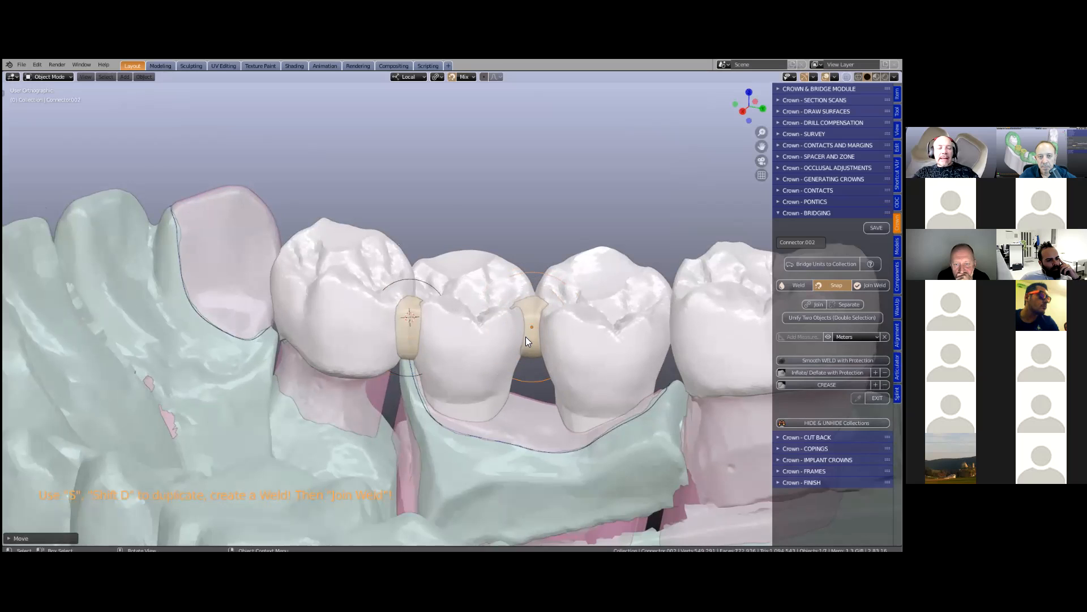
Fill the gap between the two pontics with further connector duplicates, working from both sides of the bridge
{"action": "middle_click_drag", "start_coordinate": [531, 338], "coordinate": [541, 342]}
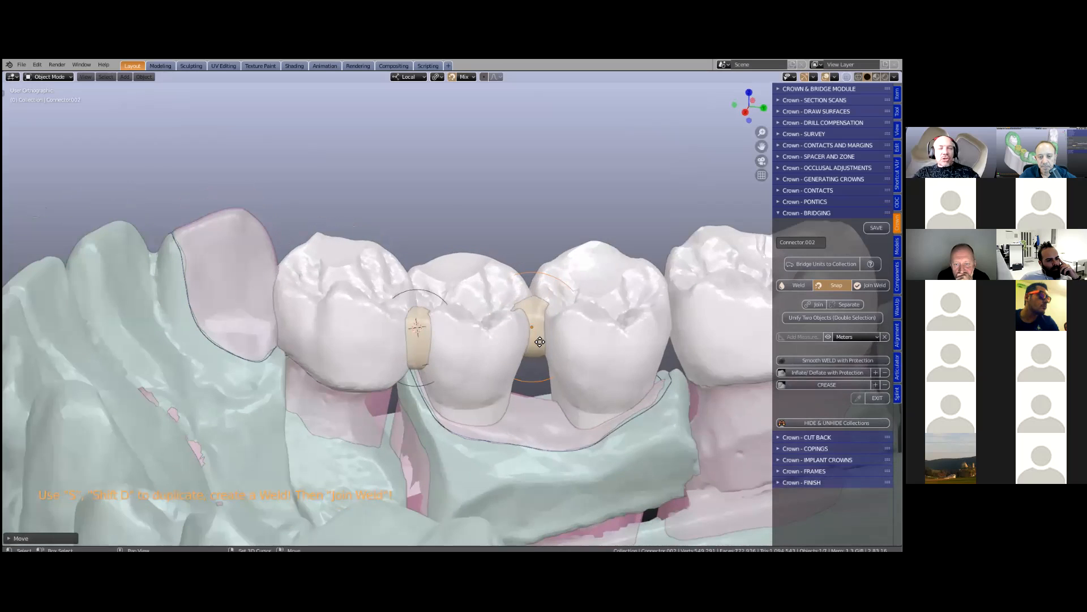
{"action": "key", "text": "shift+d"}
{"action": "left_click", "coordinate": [552, 352]}
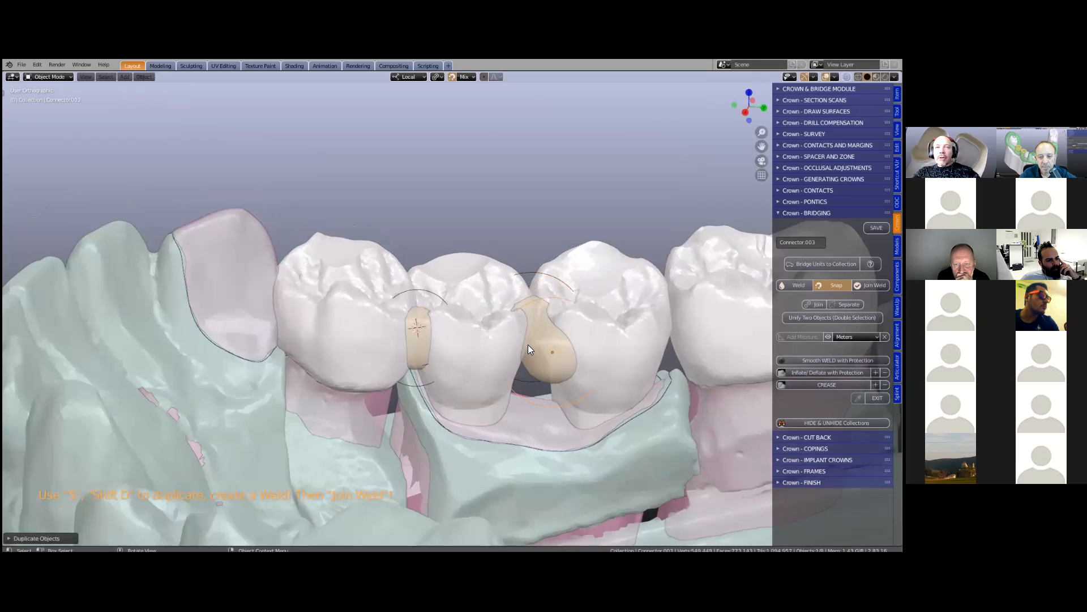
{"action": "middle_click_drag", "start_coordinate": [526, 345], "coordinate": [504, 360]}
{"action": "key", "text": "shift+d"}
{"action": "left_click", "coordinate": [536, 352]}
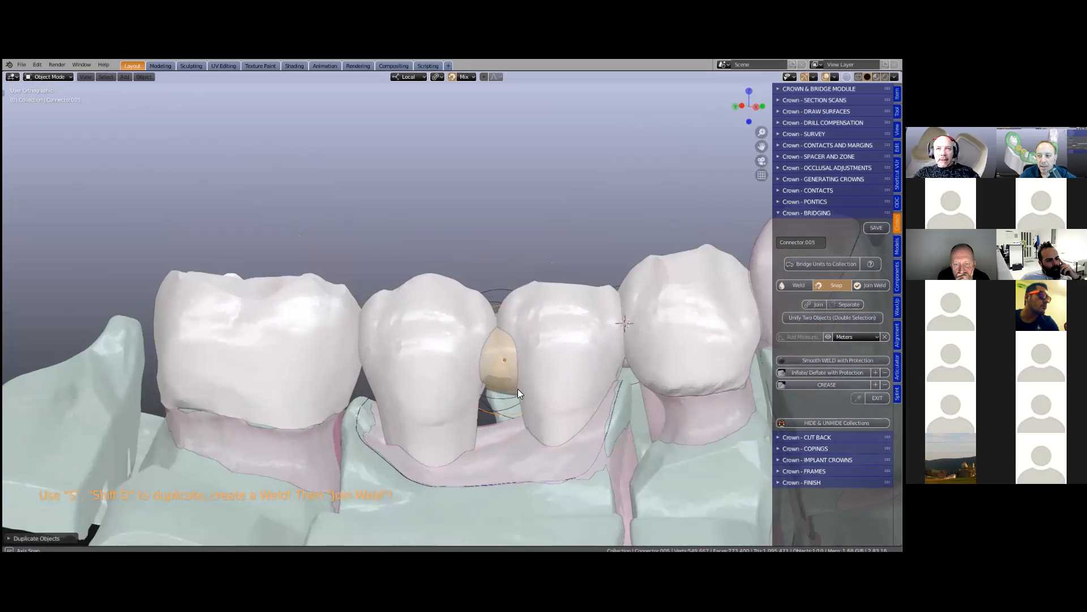
{"action": "key", "text": "shift+d"}
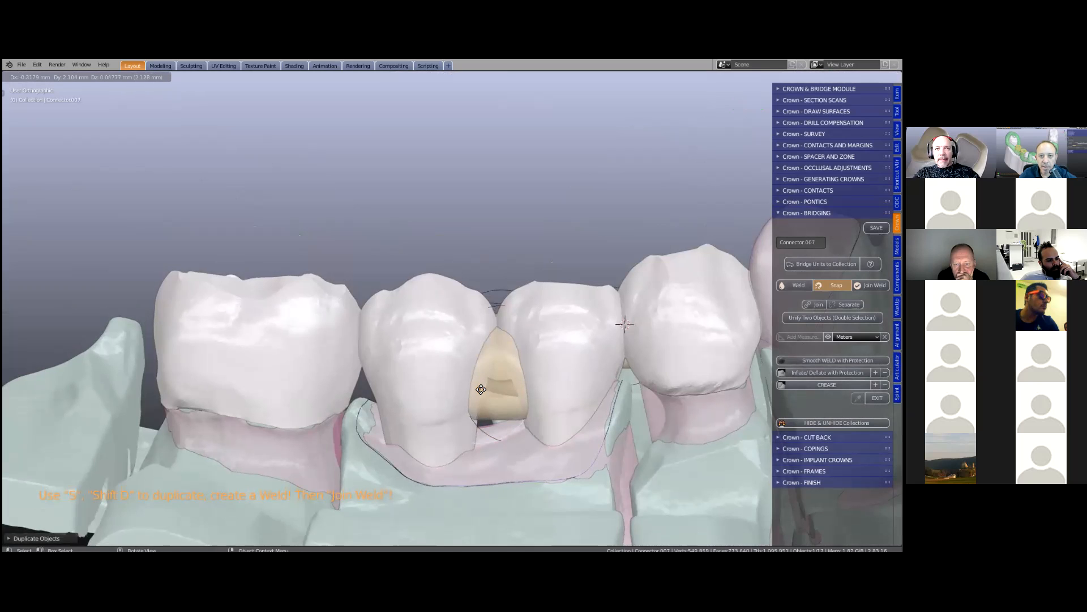
Duplicate the connector into the contact between the rear pontic and the molar crown, and add another copy below it
{"action": "middle_click_drag", "start_coordinate": [475, 422], "coordinate": [439, 371]}
{"action": "middle_click_drag", "start_coordinate": [363, 371], "coordinate": [521, 375]}
{"action": "key", "text": "shift+d"}
{"action": "left_click", "coordinate": [362, 367]}
{"action": "middle_click_drag", "start_coordinate": [369, 361], "coordinate": [372, 419]}
{"action": "key", "text": "shift+d"}
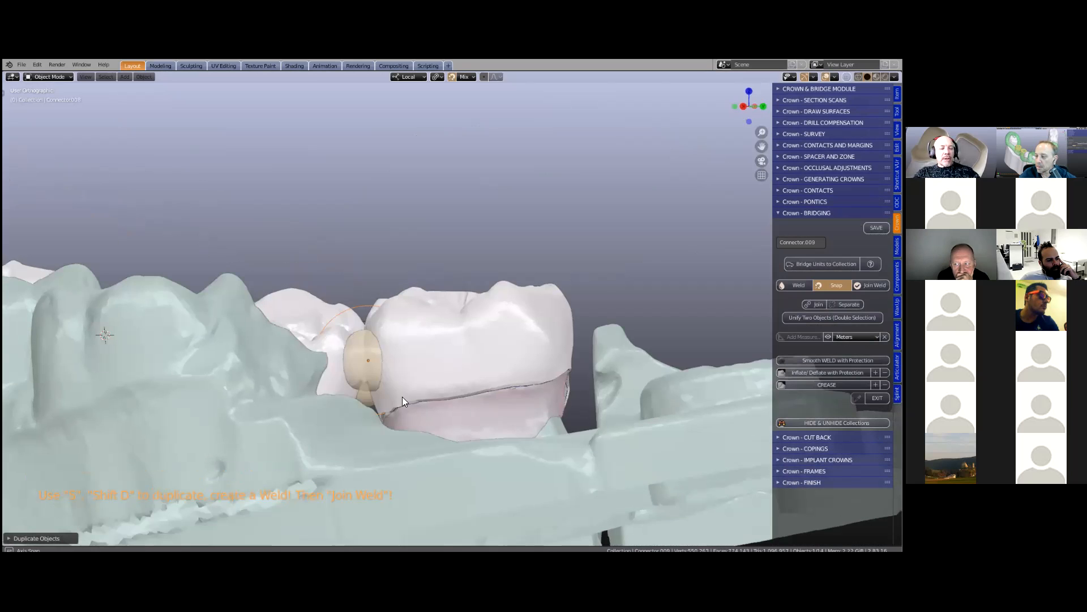
Resize the lower connector at the molar contact, turn snapping off and move it deeper between the units
{"action": "middle_click_drag", "start_coordinate": [426, 320], "coordinate": [432, 375]}
{"action": "key", "text": "s"}
{"action": "left_click", "coordinate": [440, 375]}
{"action": "key", "text": "shift+Tab"}
{"action": "middle_click_drag", "start_coordinate": [347, 337], "coordinate": [367, 351]}
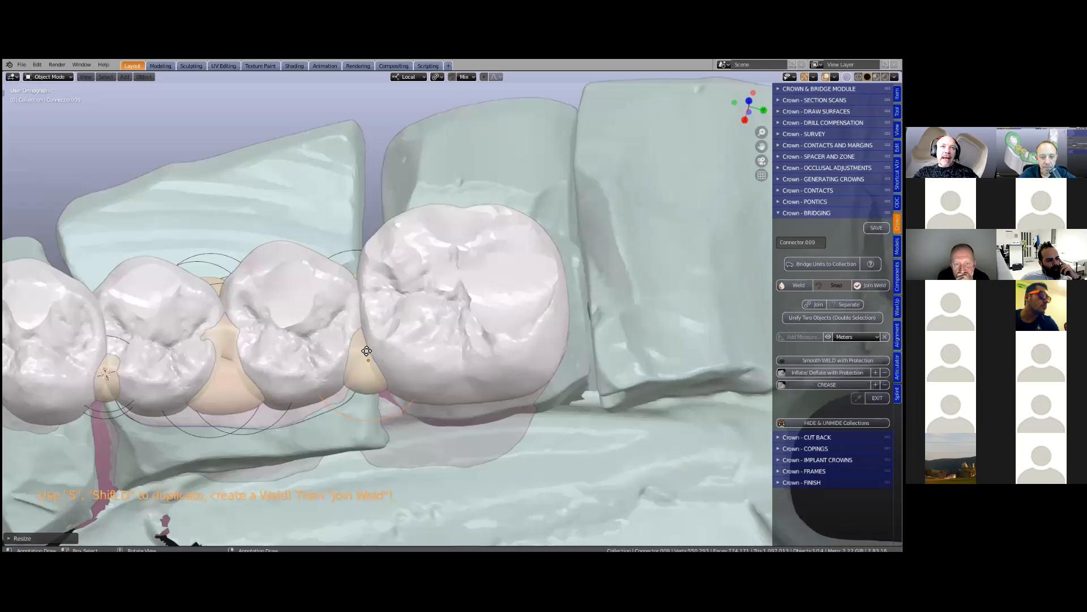
{"action": "key", "text": "g"}
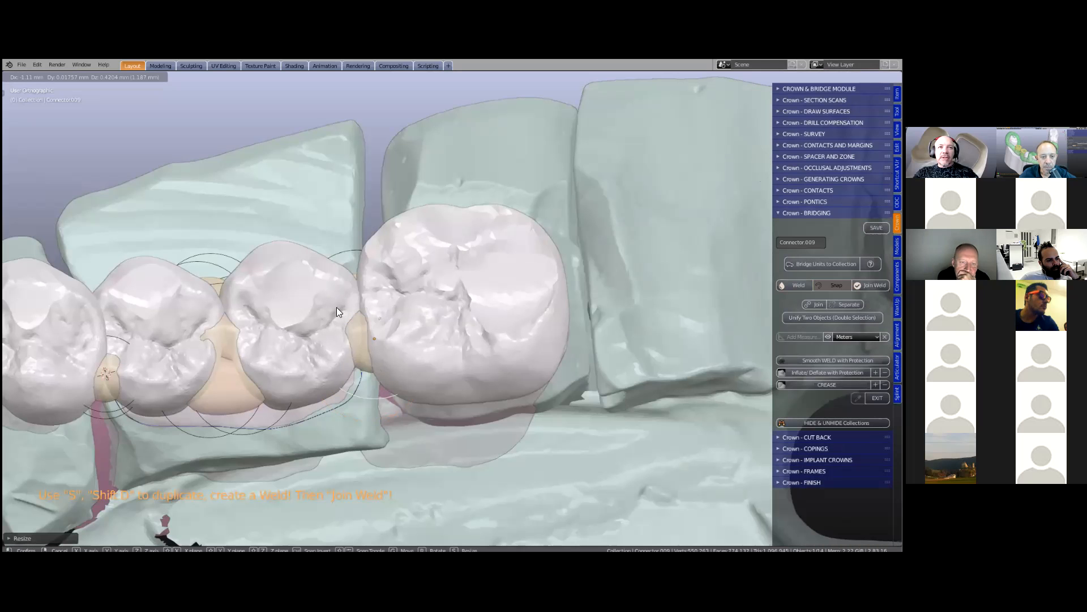
{"action": "left_click", "coordinate": [351, 323]}
Hide the Lower Segments, Tissue and Pencil Line collections, leaving the bridge and its connectors displayed
{"action": "middle_click_drag", "start_coordinate": [353, 383], "coordinate": [564, 234]}
{"action": "scroll", "coordinate": [556, 258], "scroll_direction": "up", "scroll_amount": 2}
{"action": "left_click", "coordinate": [813, 423]}
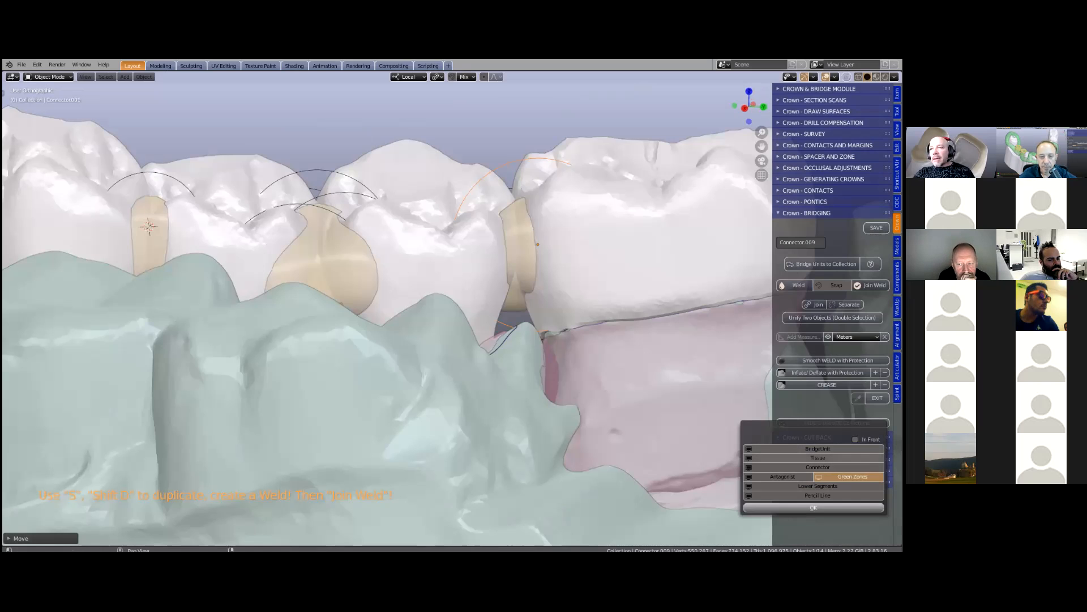
{"action": "left_click", "coordinate": [818, 457]}
{"action": "left_click", "coordinate": [818, 458]}
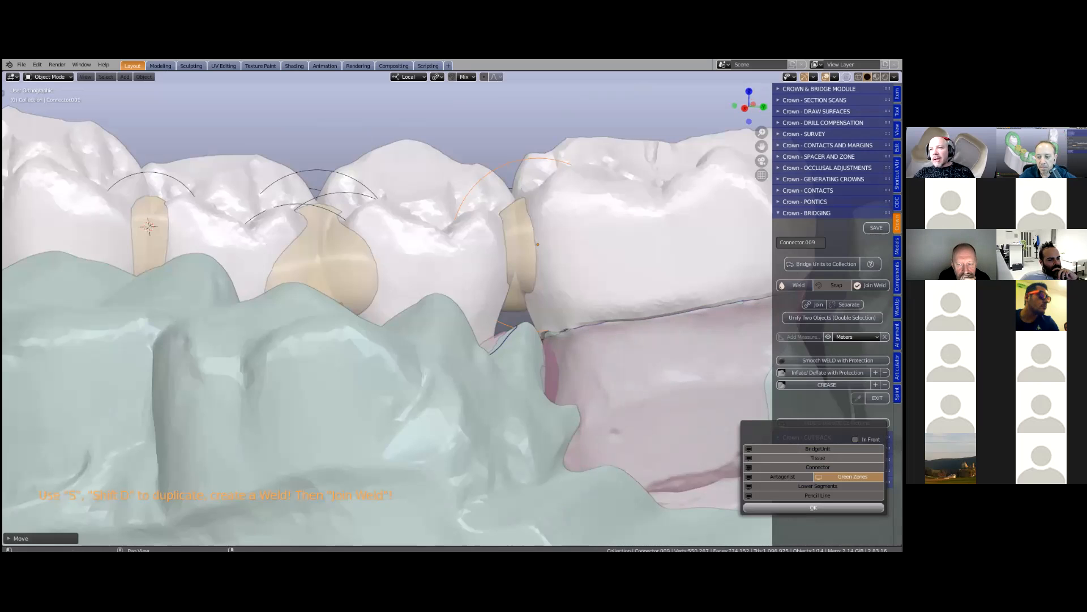
{"action": "left_click", "coordinate": [818, 486]}
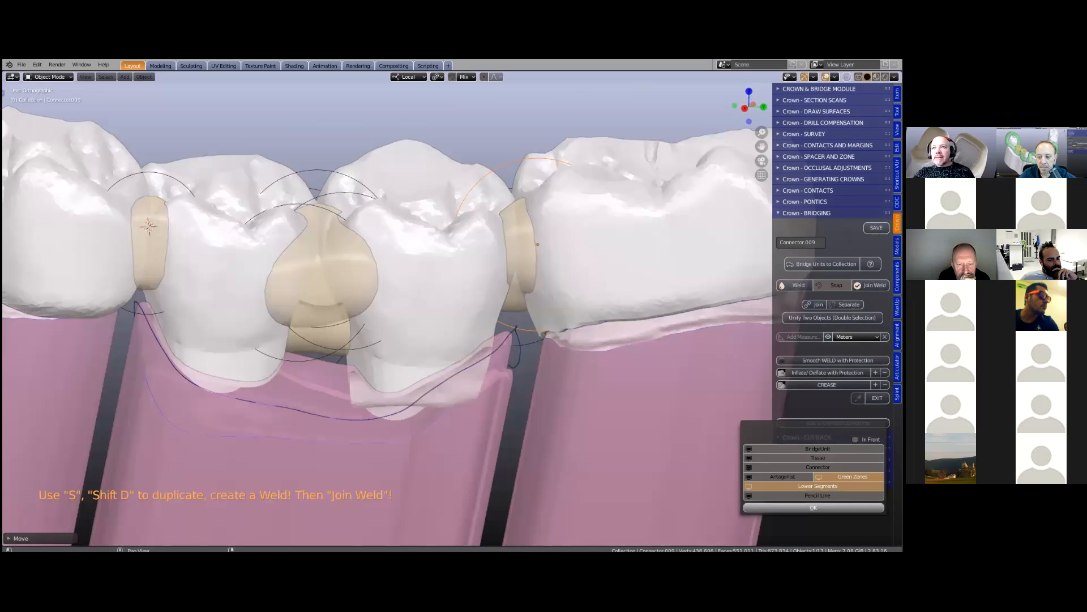
{"action": "left_click", "coordinate": [818, 458]}
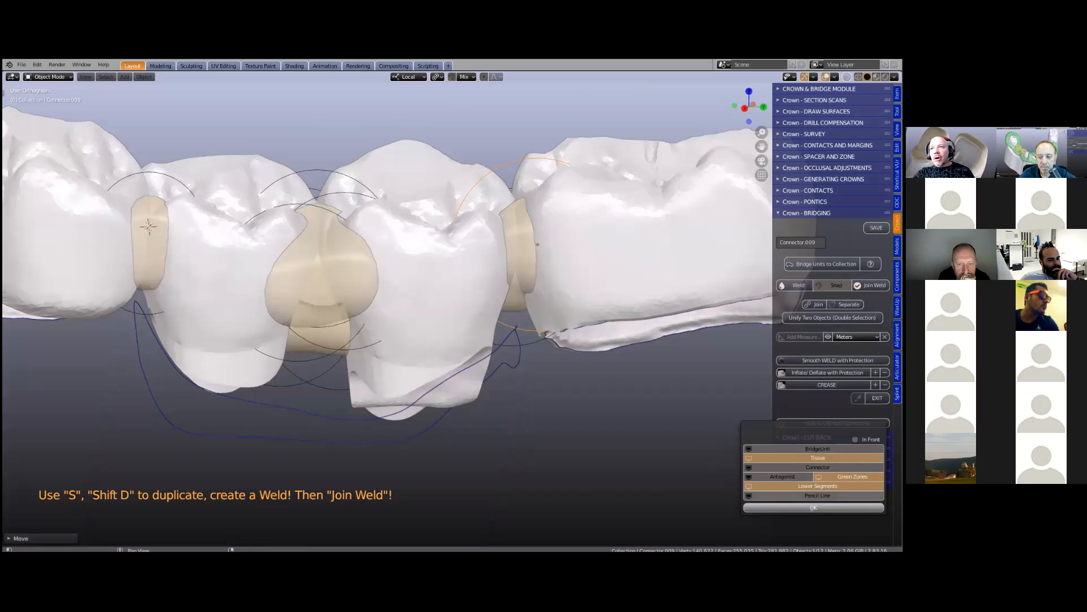
{"action": "left_click", "coordinate": [817, 495]}
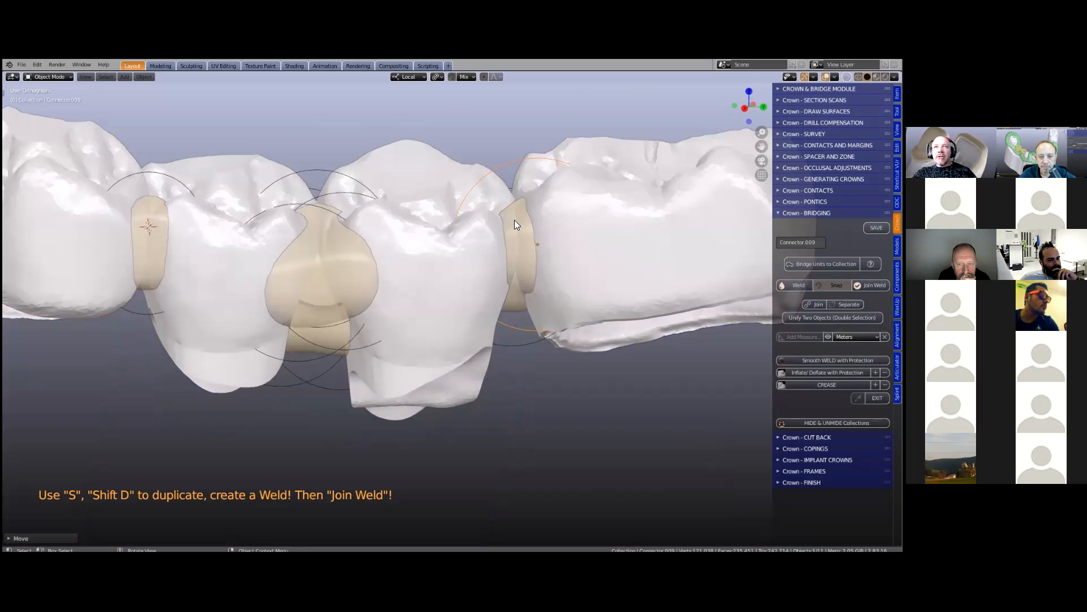
Add another connector duplicate at the molar contact from the underside of the bridge
{"action": "scroll", "coordinate": [514, 266], "scroll_direction": "down", "scroll_amount": 3}
{"action": "middle_click_drag", "start_coordinate": [509, 225], "coordinate": [512, 270]}
{"action": "scroll", "coordinate": [511, 266], "scroll_direction": "up", "scroll_amount": 1}
{"action": "key", "text": "shift+d"}
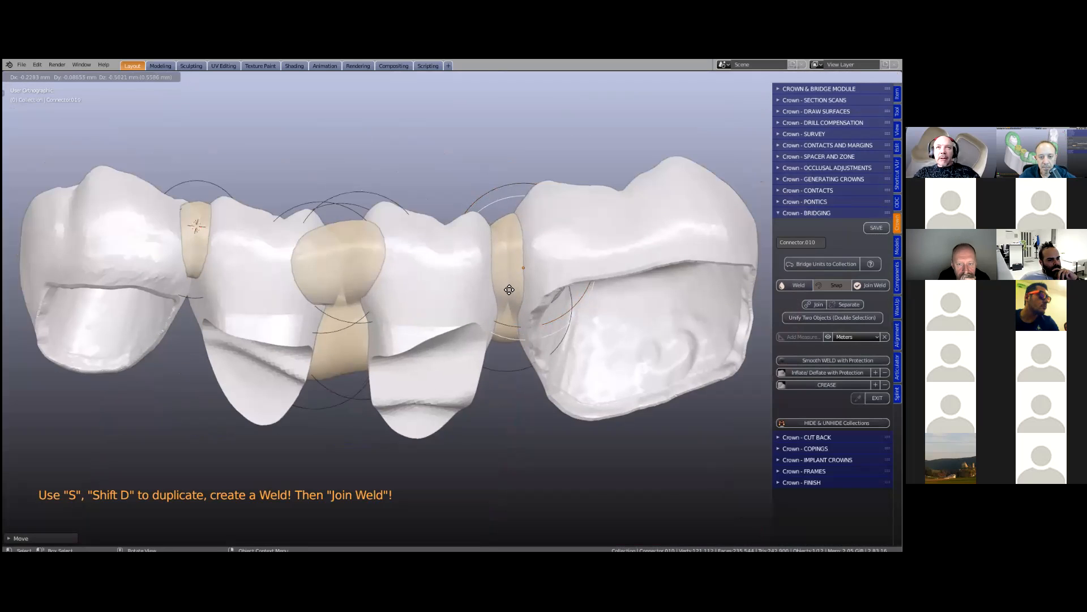
{"action": "left_click", "coordinate": [537, 315]}
Duplicate a connector into the gap between the pontics and move it with snapping on to bridge the existing welds
{"action": "middle_click_drag", "start_coordinate": [479, 293], "coordinate": [339, 278]}
{"action": "key", "text": "shift+d"}
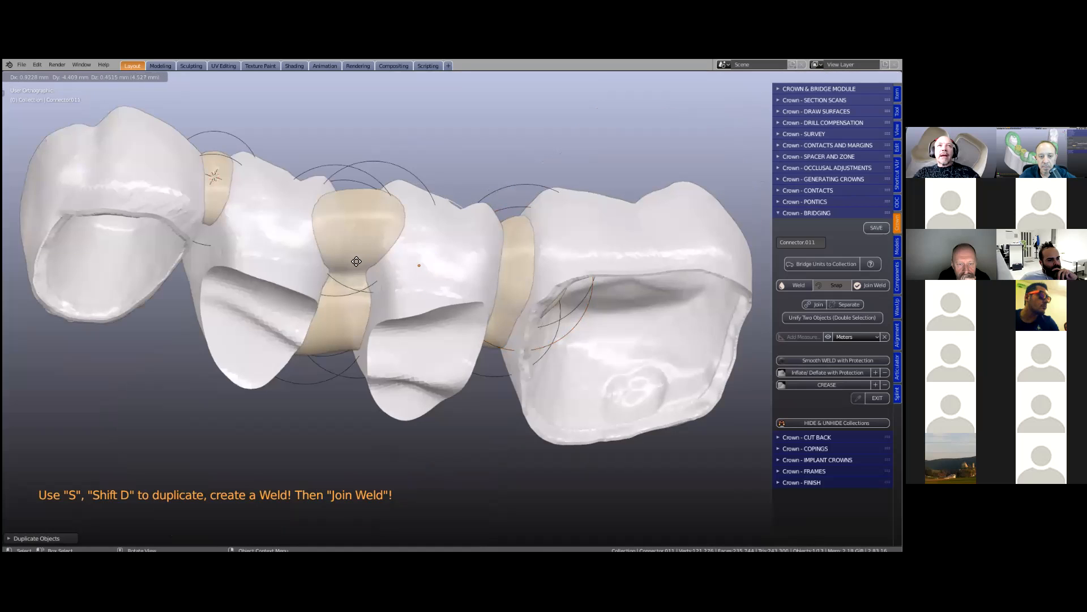
{"action": "left_click", "coordinate": [363, 256]}
{"action": "left_click", "coordinate": [451, 78]}
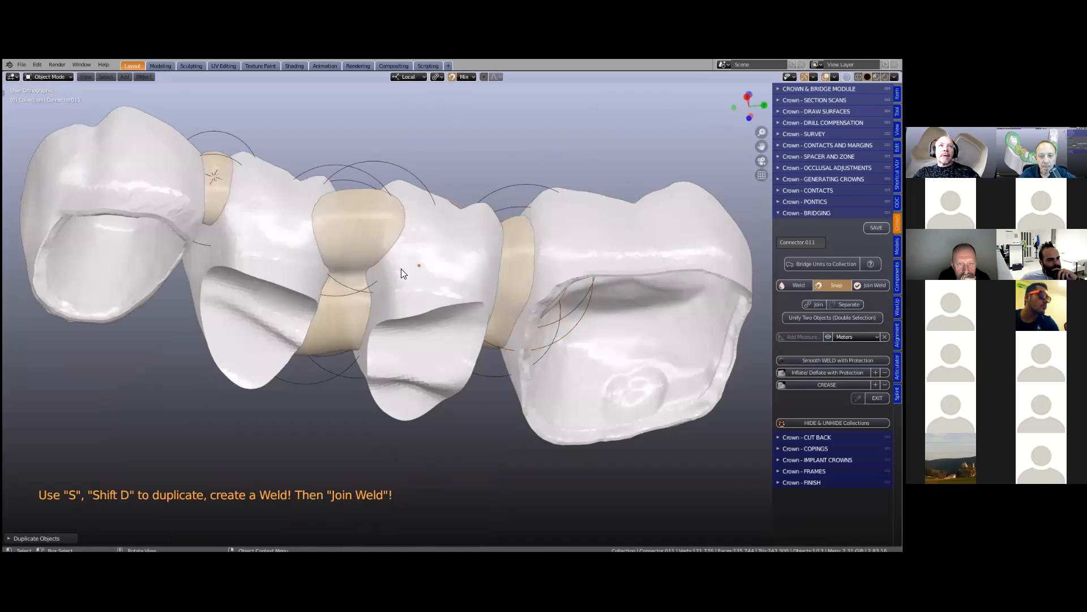
{"action": "key", "text": "g"}
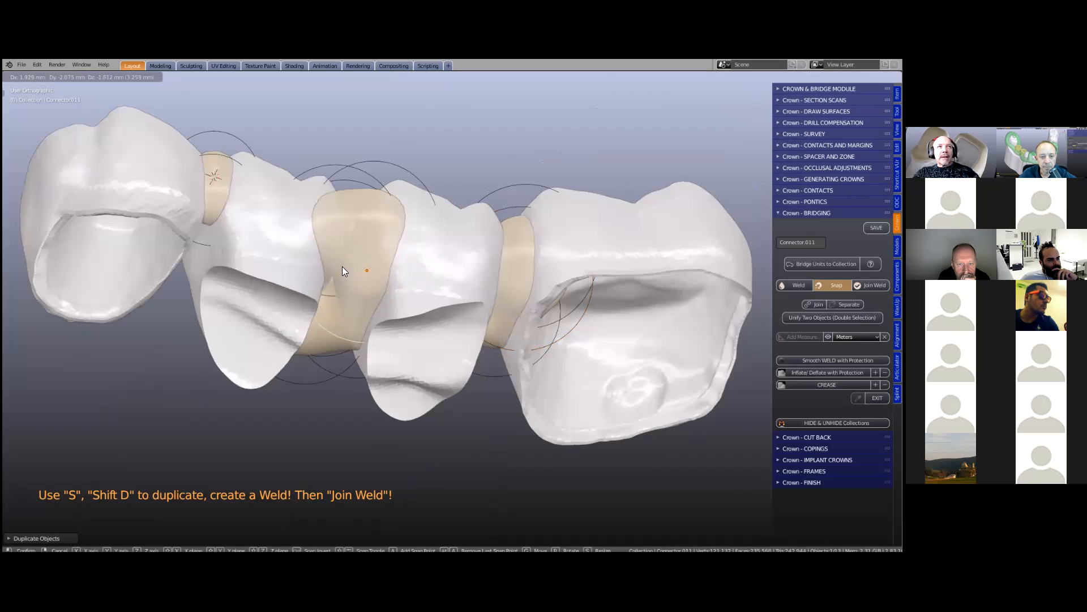
{"action": "left_click", "coordinate": [322, 252]}
{"action": "middle_click_drag", "start_coordinate": [333, 283], "coordinate": [331, 284]}
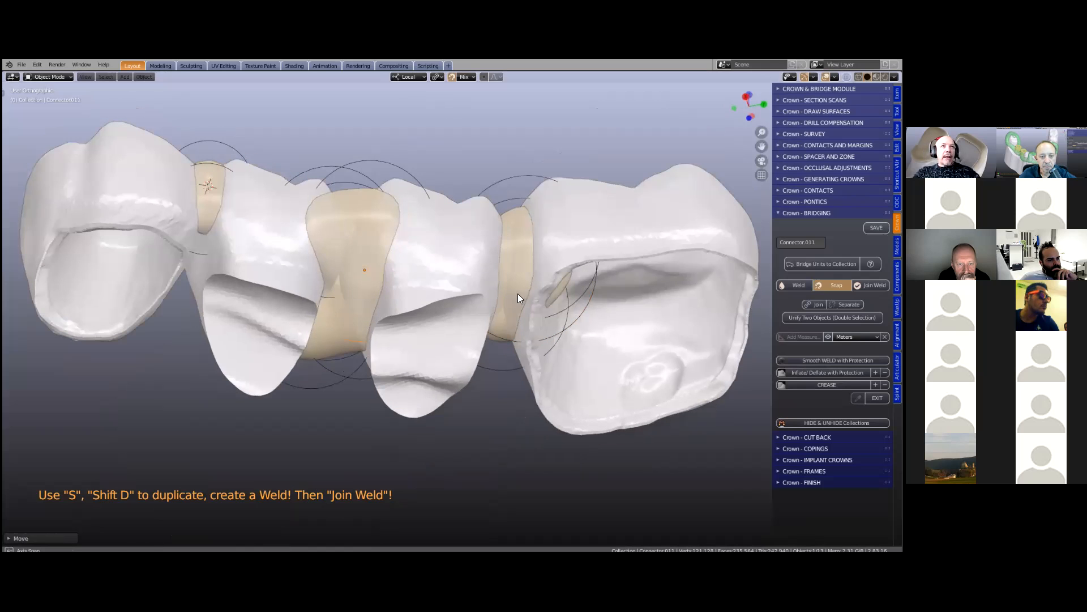
Duplicate the connector to the contact between the front abutment crown and the pontic, and scale it to fit
{"action": "middle_click_drag", "start_coordinate": [518, 293], "coordinate": [452, 242]}
{"action": "middle_click_drag", "start_coordinate": [378, 243], "coordinate": [385, 283]}
{"action": "middle_click_drag", "start_coordinate": [385, 283], "coordinate": [493, 272], "text": "shift"}
{"action": "scroll", "coordinate": [493, 272], "scroll_direction": "up", "scroll_amount": 1}
{"action": "key", "text": "shift+d"}
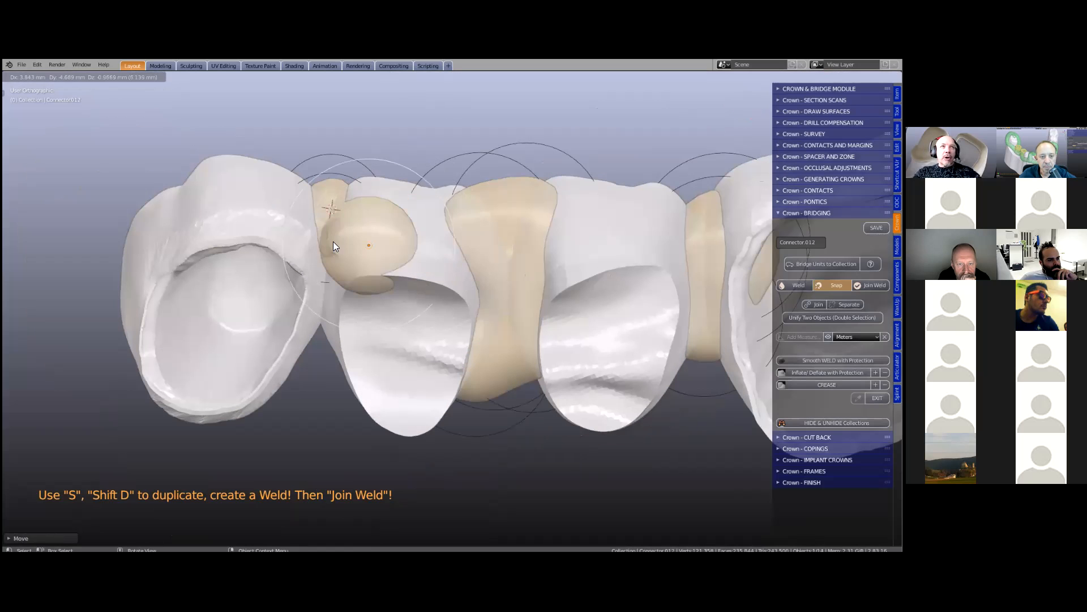
{"action": "left_click", "coordinate": [462, 289]}
{"action": "key", "text": "s"}
{"action": "left_click", "coordinate": [384, 271]}
Add one more connector duplicate at the front contact and move it into the gap with snapping off
{"action": "middle_click_drag", "start_coordinate": [384, 271], "coordinate": [361, 283]}
{"action": "key", "text": "shift+d"}
{"action": "left_click", "coordinate": [377, 308]}
{"action": "left_click", "coordinate": [452, 78]}
{"action": "middle_click_drag", "start_coordinate": [343, 396], "coordinate": [369, 323]}
{"action": "key", "text": "g"}
{"action": "left_click", "coordinate": [393, 265]}
Join all weld connectors with the bridge unit and start Smooth WELD with Protection
{"action": "middle_click_drag", "start_coordinate": [390, 362], "coordinate": [432, 319]}
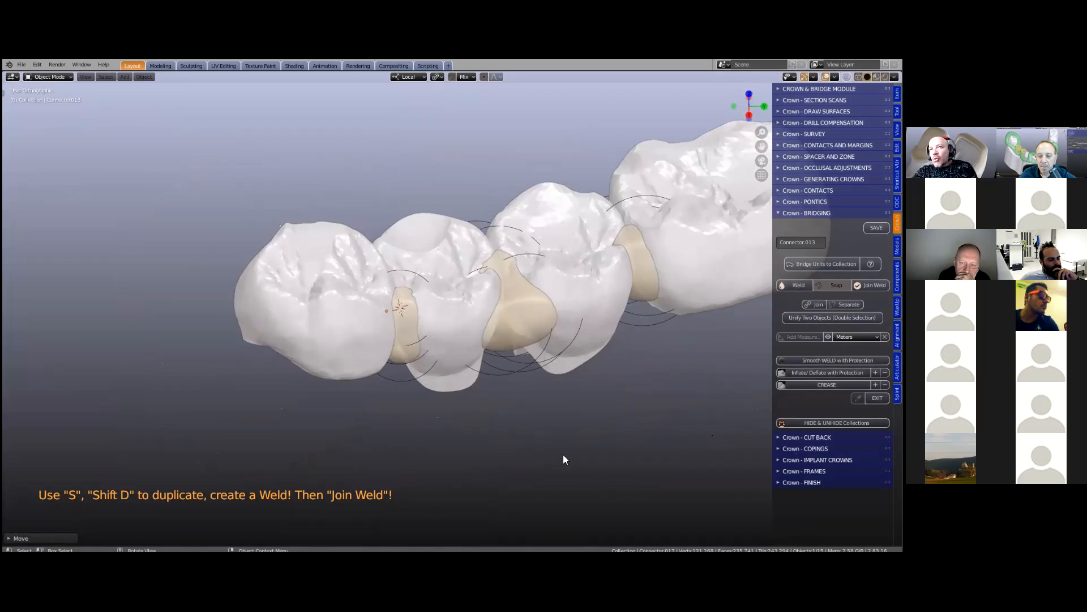
{"action": "scroll", "coordinate": [691, 373], "scroll_direction": "down", "scroll_amount": 2}
{"action": "middle_click_drag", "start_coordinate": [656, 319], "coordinate": [536, 321]}
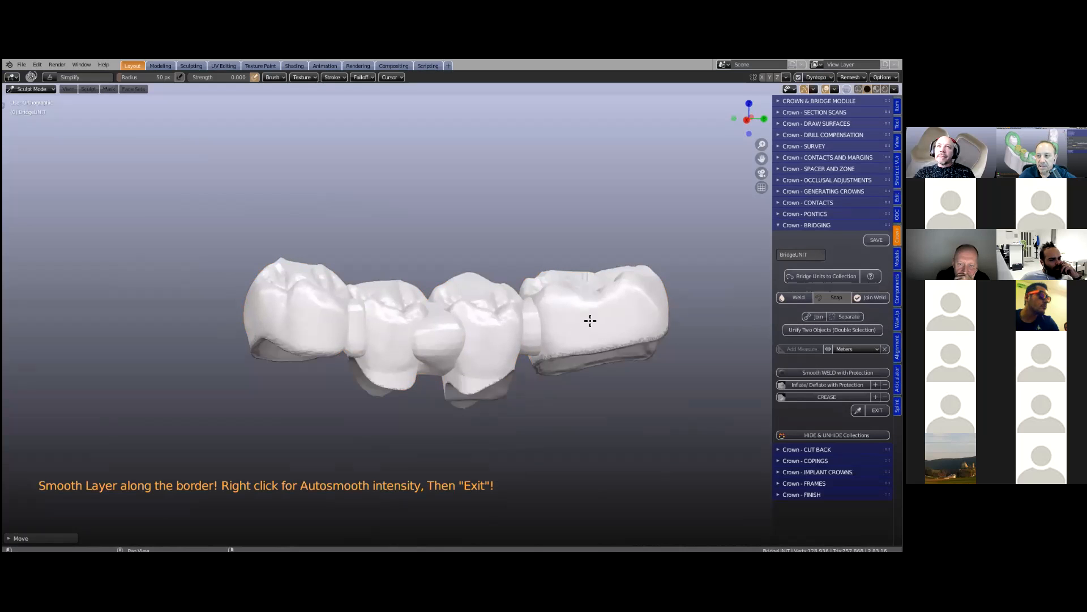
Smooth the weld borders beside the molar crown and between the two pontics
{"action": "scroll", "coordinate": [583, 340], "scroll_direction": "up", "scroll_amount": 3}
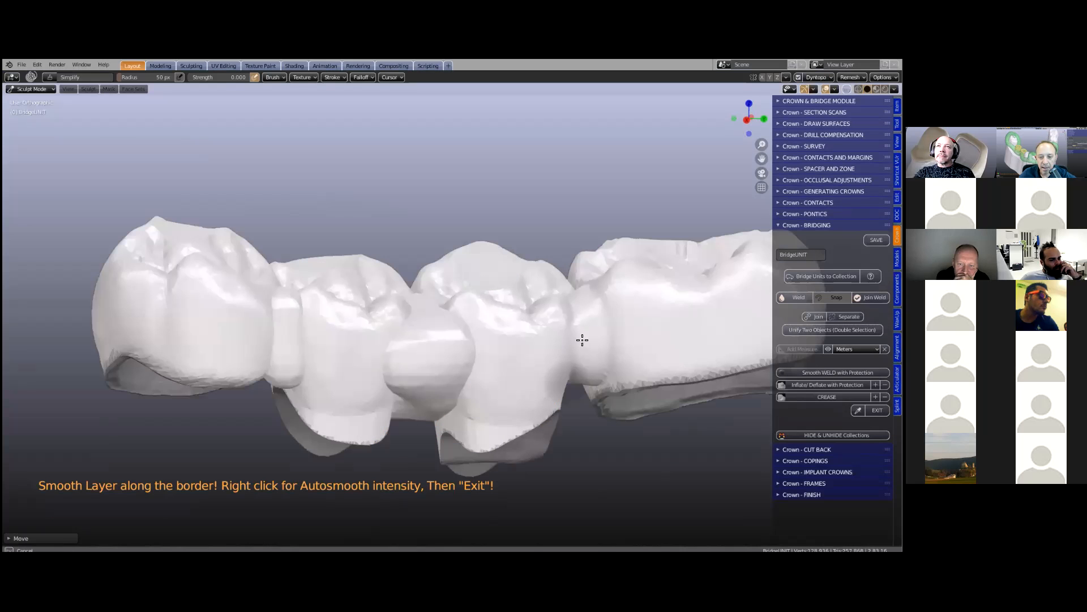
{"action": "left_click_drag", "start_coordinate": [583, 340], "coordinate": [554, 339]}
{"action": "middle_click_drag", "start_coordinate": [564, 352], "coordinate": [586, 396]}
{"action": "middle_click_drag", "start_coordinate": [462, 359], "coordinate": [426, 254]}
{"action": "left_click_drag", "start_coordinate": [427, 255], "coordinate": [437, 308]}
{"action": "middle_click_drag", "start_coordinate": [440, 274], "coordinate": [461, 317]}
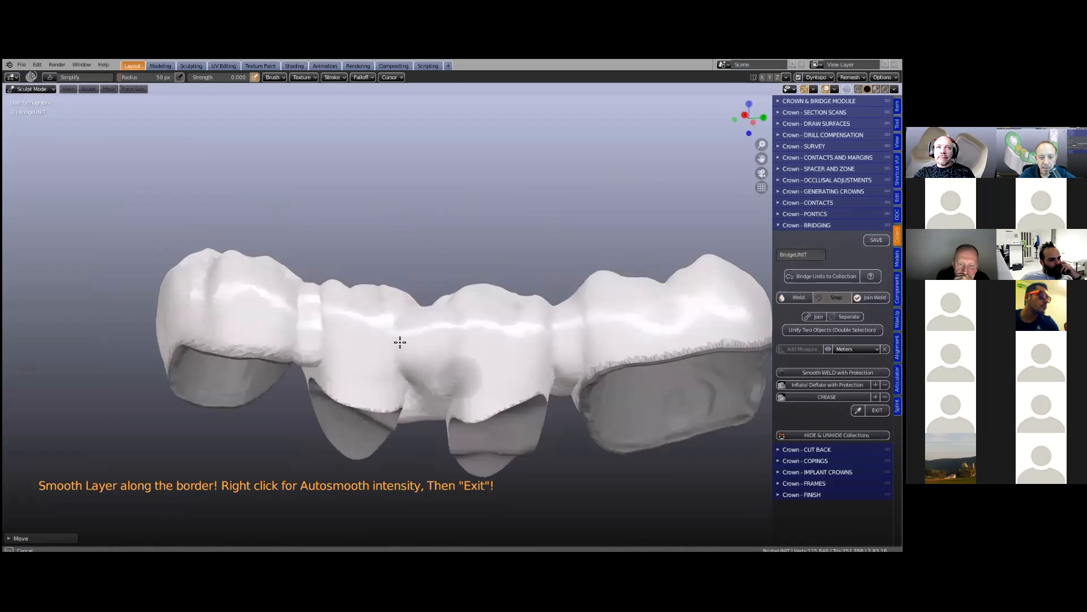
Smooth the weld borders at all three connectors from the underside, including along the neighbouring crown surfaces
{"action": "middle_click_drag", "start_coordinate": [359, 313], "coordinate": [392, 378]}
{"action": "left_click_drag", "start_coordinate": [301, 358], "coordinate": [303, 413]}
{"action": "left_click_drag", "start_coordinate": [430, 426], "coordinate": [440, 415]}
{"action": "mouse_move", "coordinate": [551, 356]}
{"action": "left_mouse_down"}
{"action": "mouse_move", "coordinate": [555, 450]}
{"action": "mouse_move", "coordinate": [578, 425]}
{"action": "left_mouse_up"}
{"action": "left_click_drag", "start_coordinate": [619, 336], "coordinate": [718, 327]}
{"action": "mouse_move", "coordinate": [286, 348]}
{"action": "left_mouse_down"}
{"action": "mouse_move", "coordinate": [223, 335]}
{"action": "mouse_move", "coordinate": [194, 371]}
{"action": "left_mouse_up"}
Smooth the remaining weld borders from the opposite side and from the biting surface along the whole bridge
{"action": "middle_click_drag", "start_coordinate": [331, 317], "coordinate": [255, 376]}
{"action": "scroll", "coordinate": [136, 255], "scroll_direction": "up", "scroll_amount": 1}
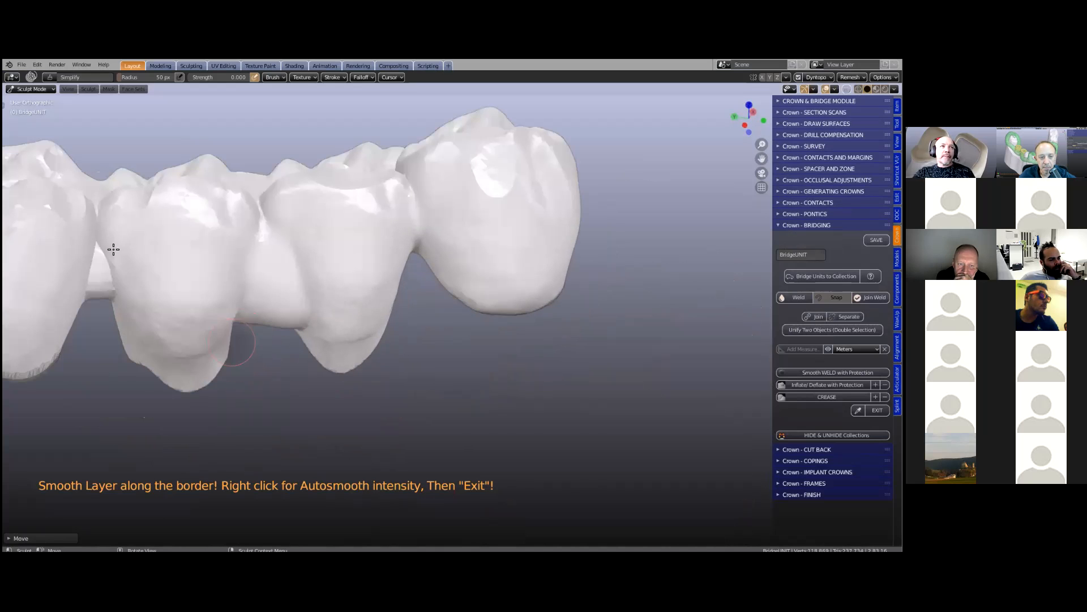
{"action": "middle_click_drag", "start_coordinate": [155, 424], "coordinate": [750, 204]}
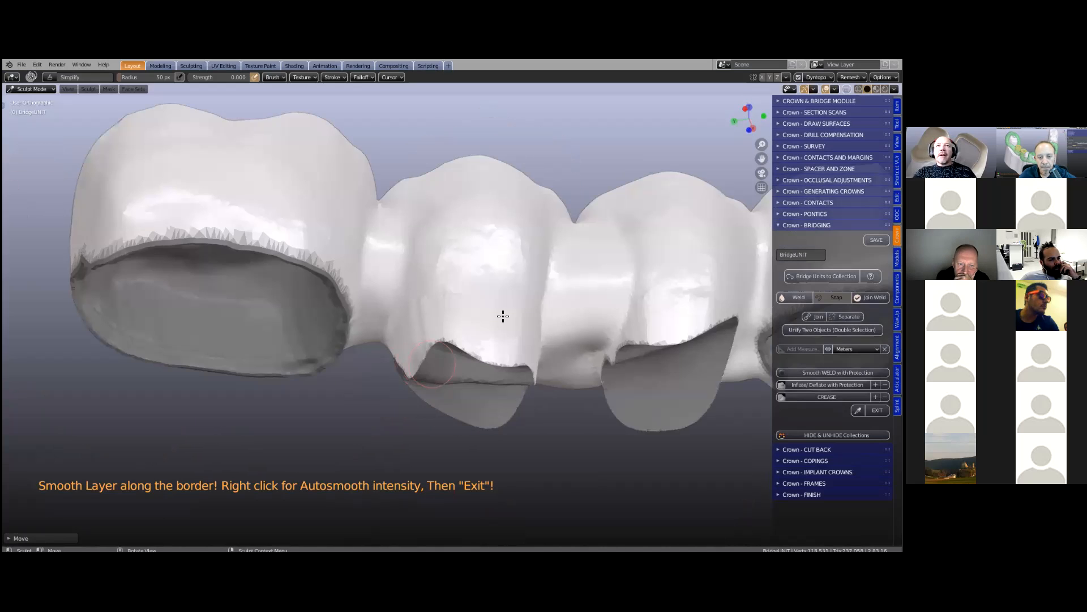
{"action": "scroll", "coordinate": [502, 315], "scroll_direction": "down", "scroll_amount": 2}
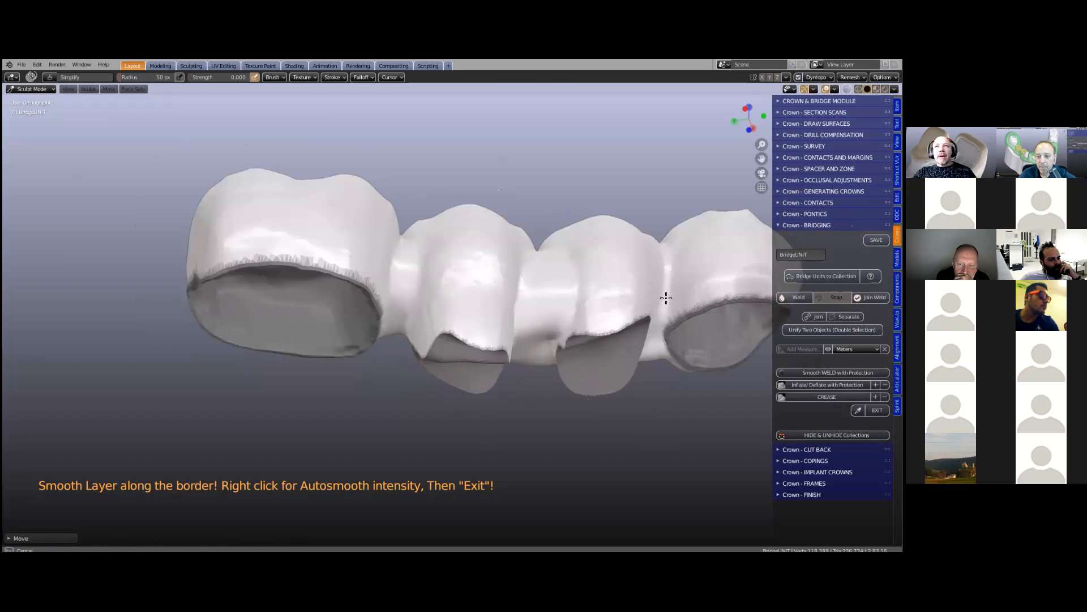
{"action": "middle_click_drag", "start_coordinate": [660, 315], "coordinate": [703, 311], "text": "shift"}
{"action": "mouse_move", "coordinate": [651, 340]}
{"action": "middle_mouse_down"}
{"action": "mouse_move", "coordinate": [530, 347]}
{"action": "mouse_move", "coordinate": [602, 230]}
{"action": "mouse_move", "coordinate": [648, 246]}
{"action": "middle_mouse_up"}
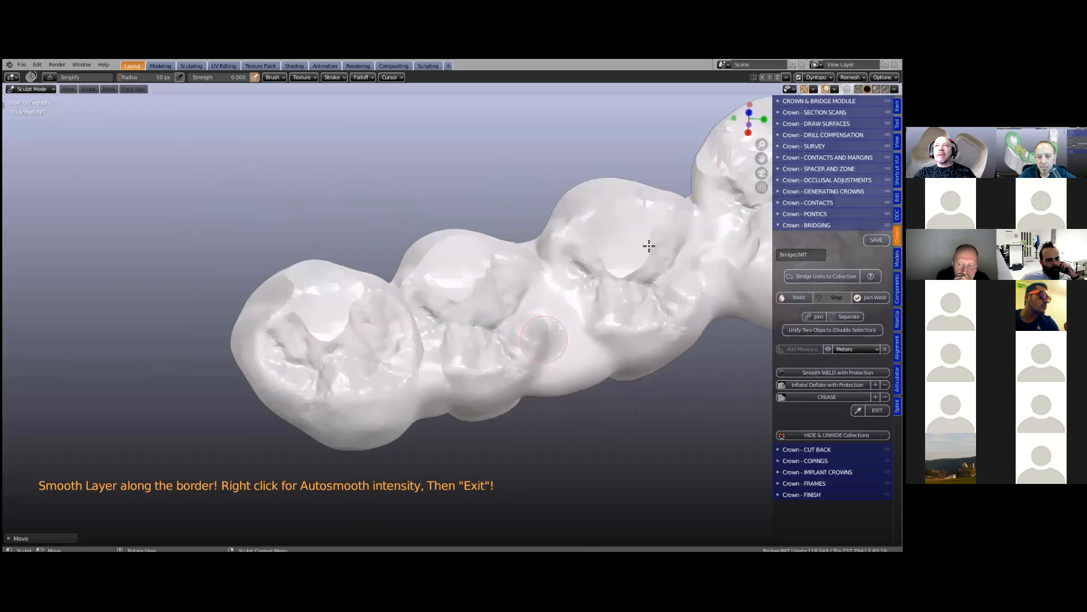
{"action": "middle_click_drag", "start_coordinate": [544, 233], "coordinate": [445, 263], "text": "shift"}
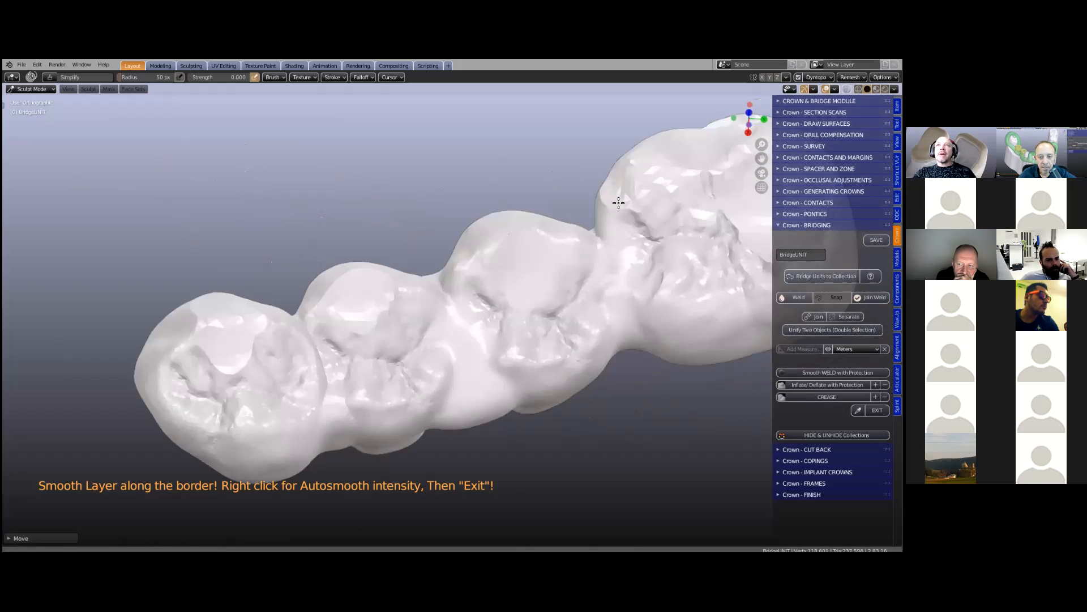
{"action": "middle_click_drag", "start_coordinate": [619, 202], "coordinate": [558, 231], "text": "shift"}
{"action": "mouse_move", "coordinate": [696, 185]}
{"action": "left_mouse_down"}
{"action": "mouse_move", "coordinate": [699, 299]}
{"action": "mouse_move", "coordinate": [706, 199]}
{"action": "mouse_move", "coordinate": [565, 266]}
{"action": "left_mouse_up"}
Exit the weld smoothing and view the finished bridge from both sides
{"action": "middle_click_drag", "start_coordinate": [381, 440], "coordinate": [528, 285]}
{"action": "scroll", "coordinate": [536, 366], "scroll_direction": "down", "scroll_amount": 2}
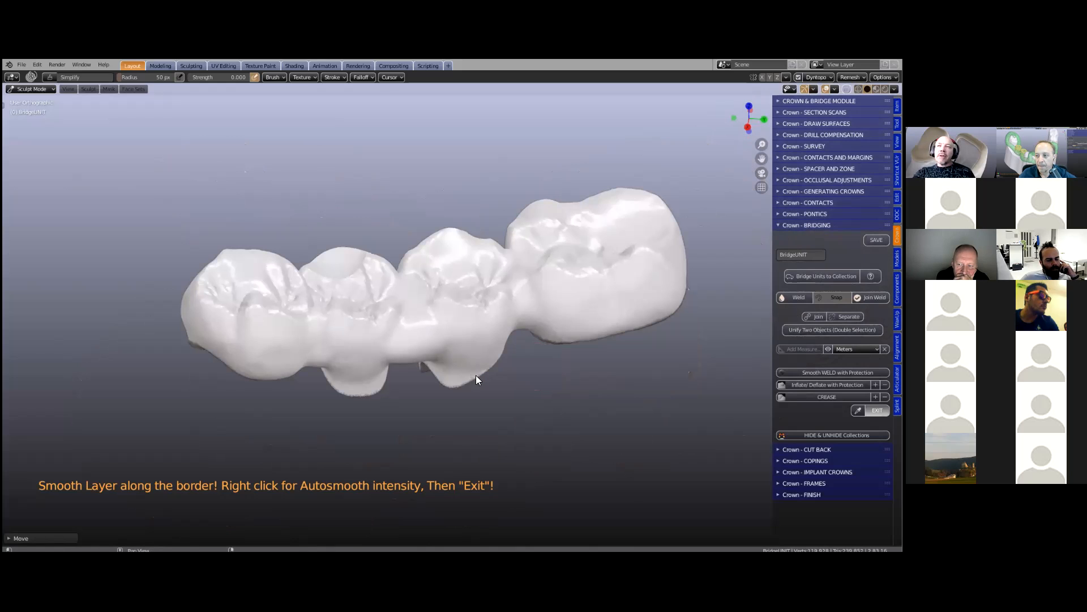
{"action": "scroll", "coordinate": [400, 356], "scroll_direction": "down", "scroll_amount": 2}
{"action": "middle_click_drag", "start_coordinate": [490, 346], "coordinate": [558, 350]}
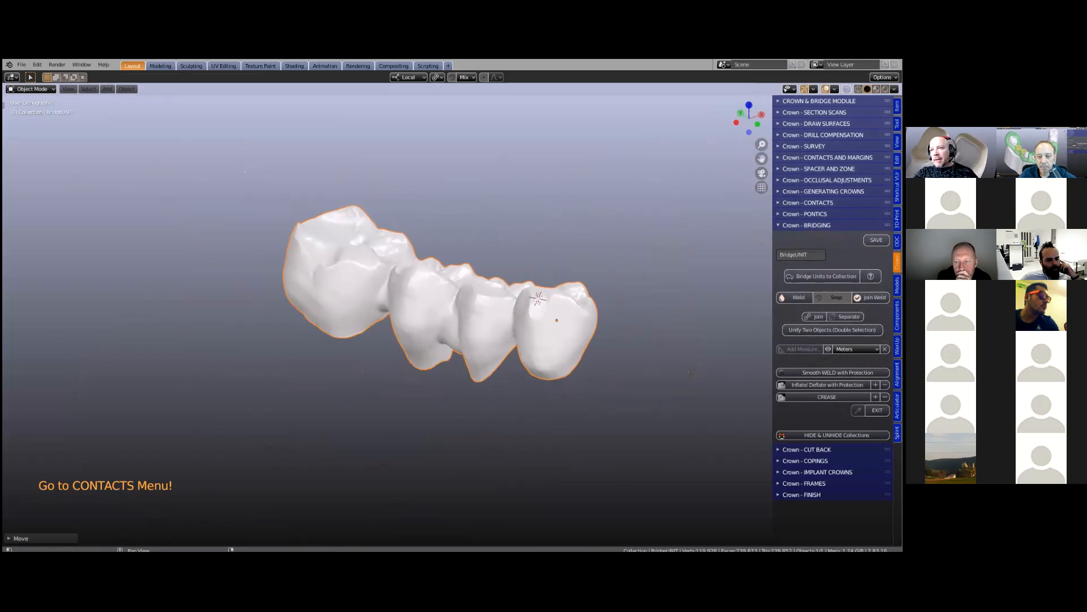
Show the lower segments model around the bridge and open the crown contacts tools
{"action": "left_click", "coordinate": [810, 436]}
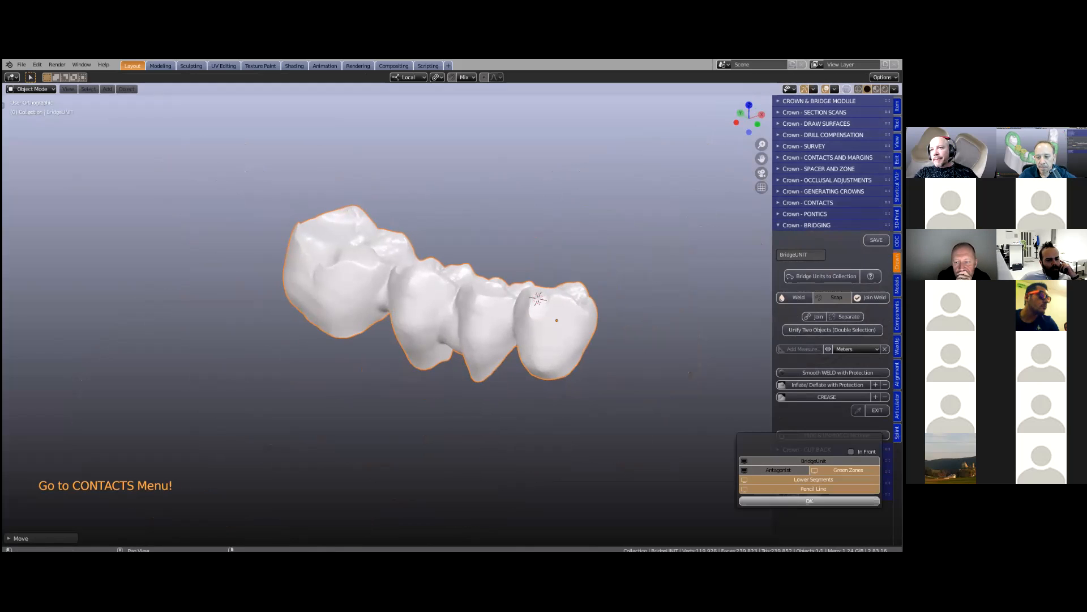
{"action": "left_click", "coordinate": [793, 479]}
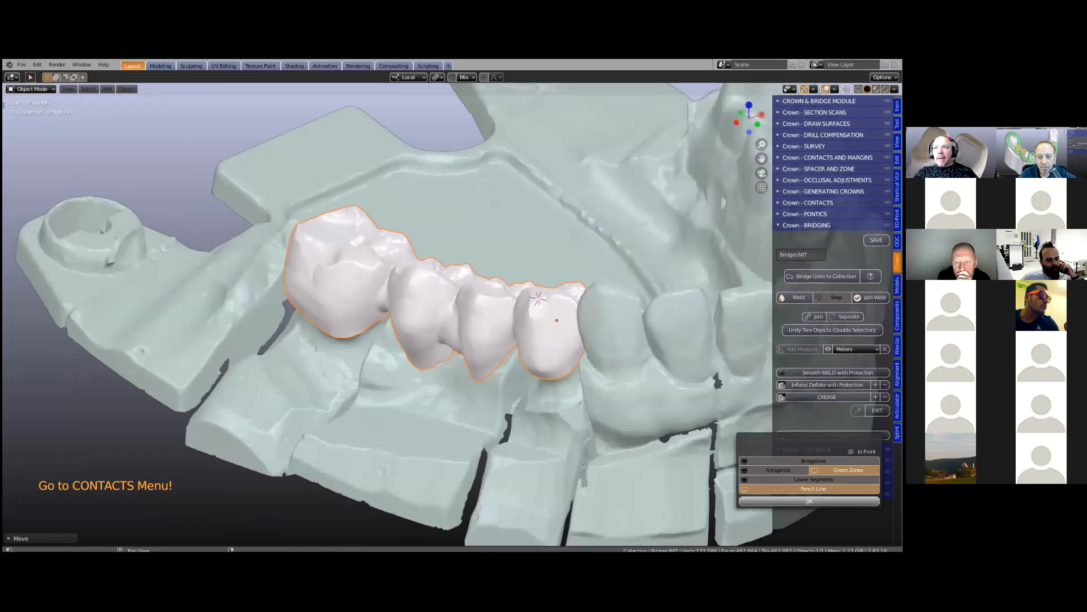
{"action": "left_click", "coordinate": [610, 348]}
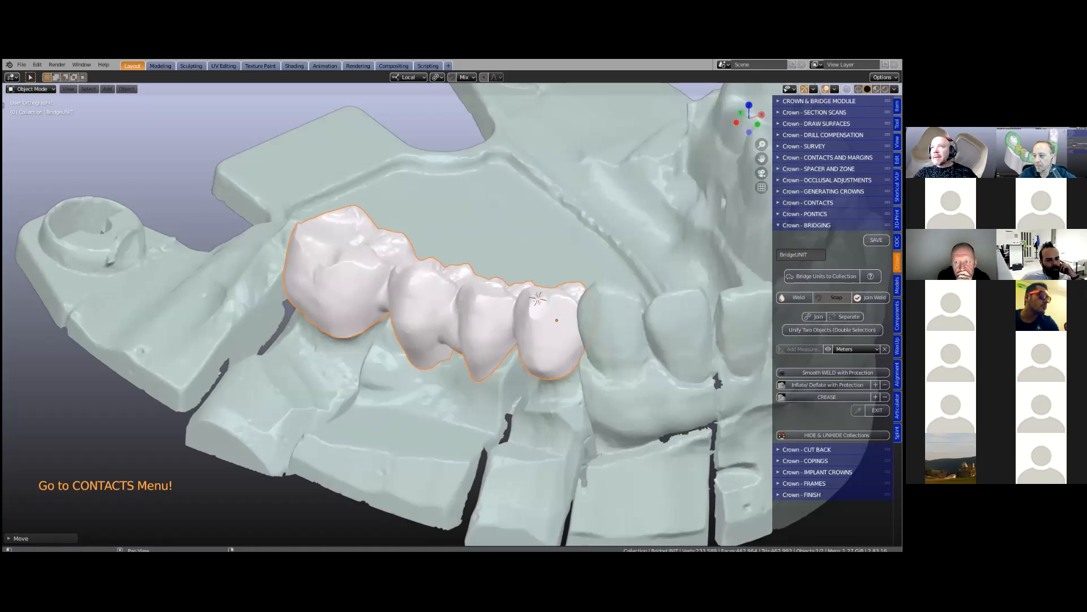
{"action": "left_click", "coordinate": [808, 203], "text": "ctrl"}
{"action": "middle_click_drag", "start_coordinate": [582, 349], "coordinate": [607, 253]}
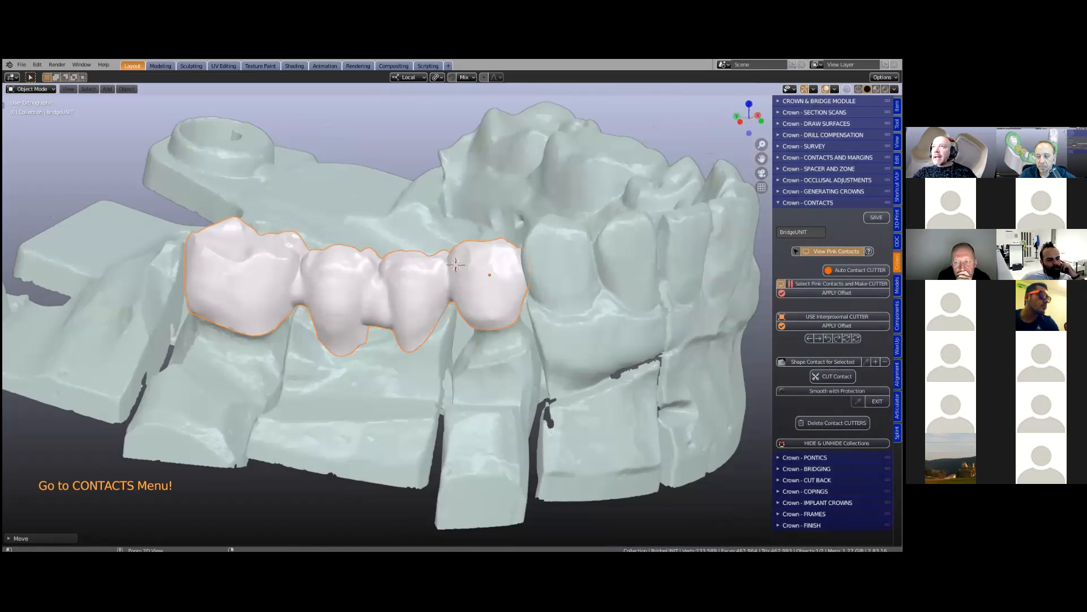
{"action": "left_click", "coordinate": [823, 191], "text": "ctrl"}
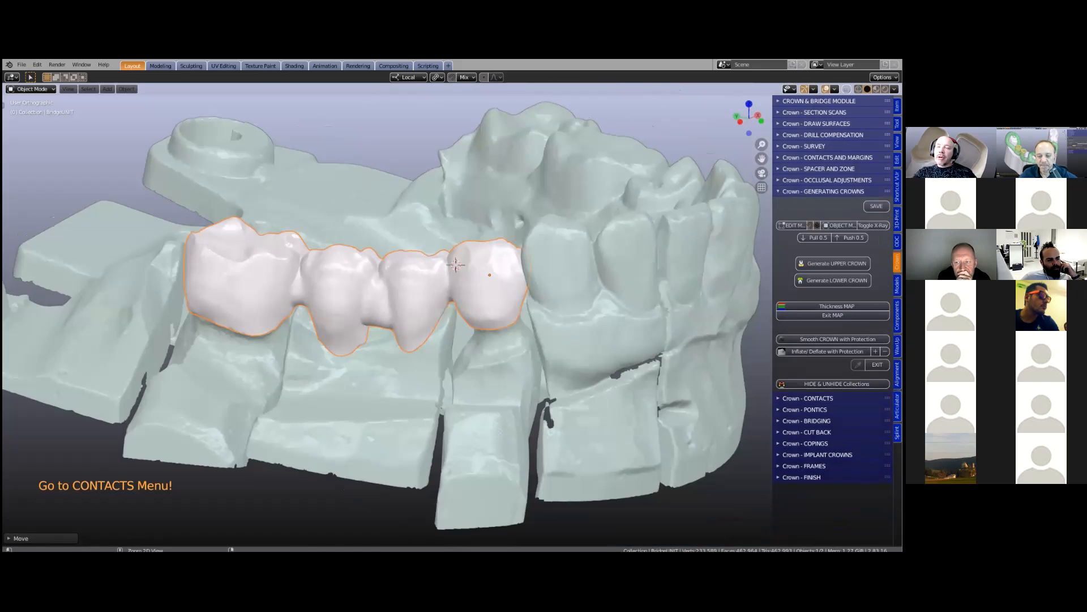
{"action": "left_click", "coordinate": [808, 399], "text": "ctrl"}
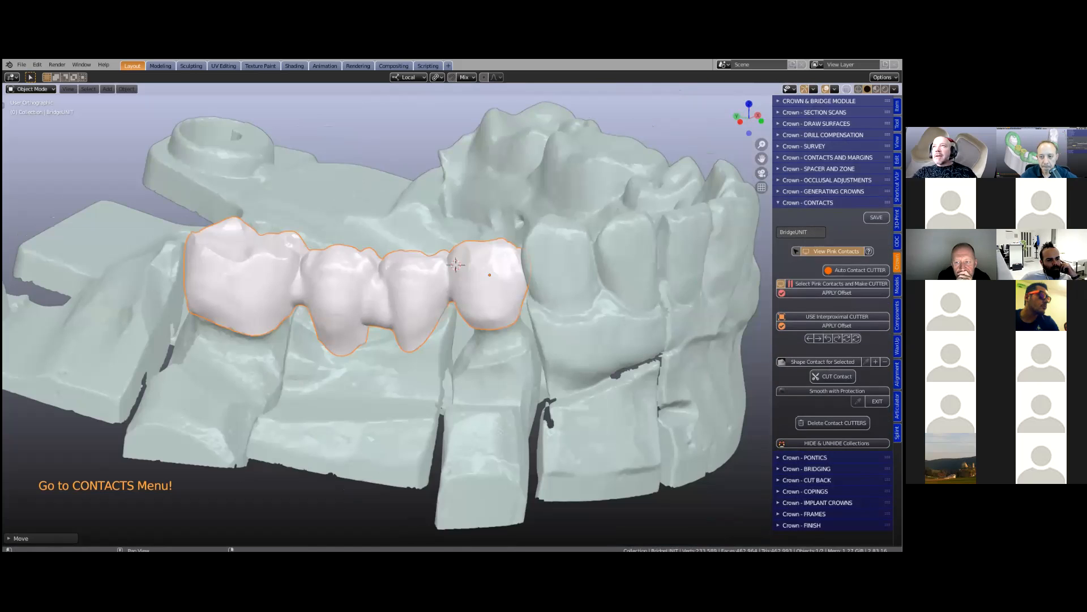
Display the pink contacts, select the one on the tooth beside the front abutment crown, and make a contact cutter from it
{"action": "left_click", "coordinate": [837, 251]}
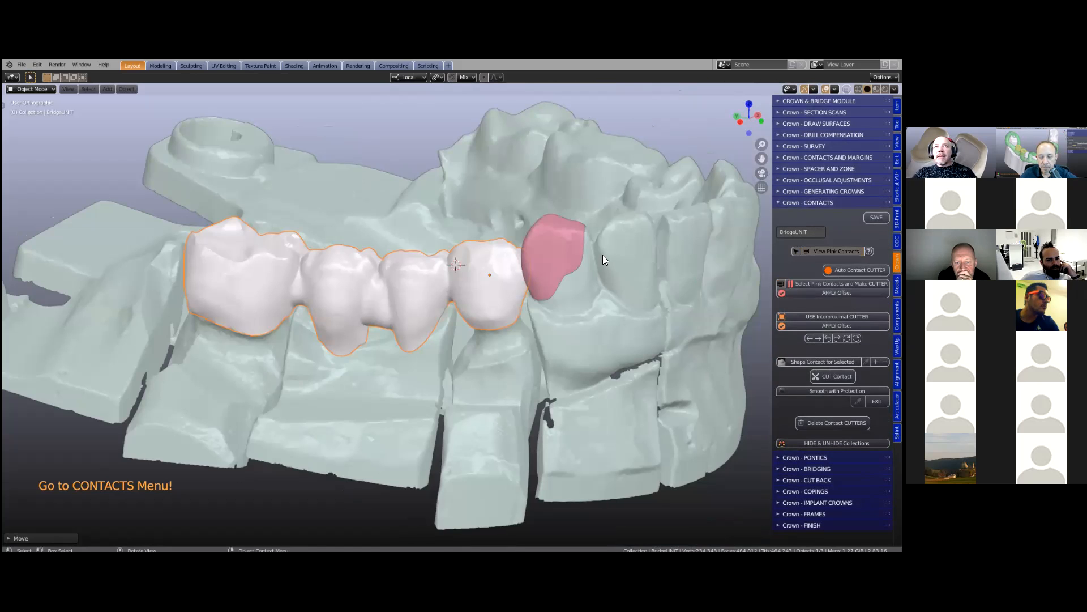
{"action": "middle_click_drag", "start_coordinate": [612, 258], "coordinate": [567, 233]}
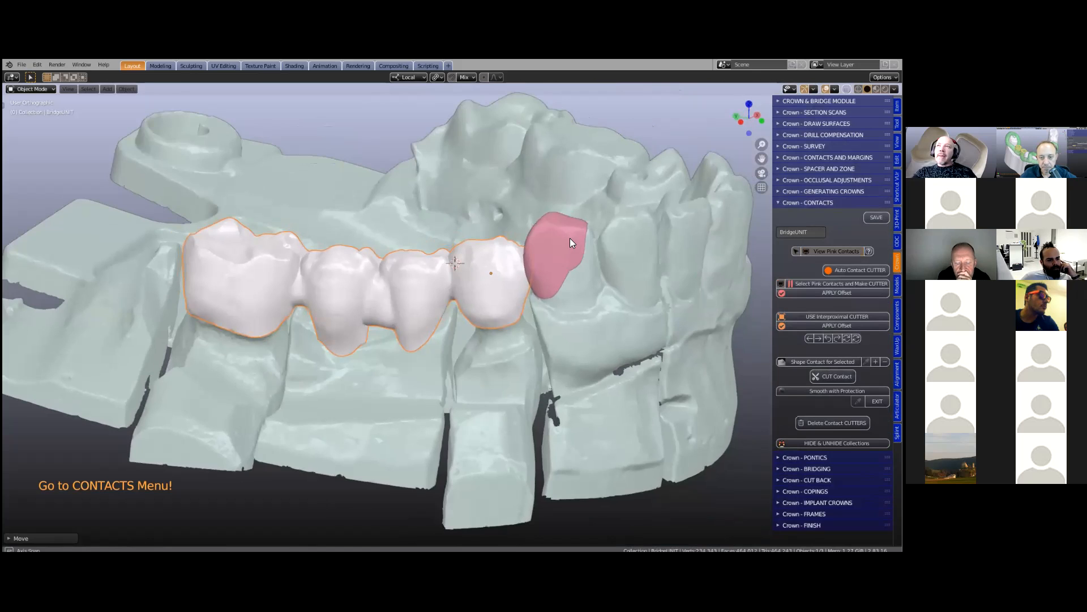
{"action": "left_click", "coordinate": [570, 237]}
{"action": "scroll", "coordinate": [397, 368], "scroll_direction": "up", "scroll_amount": 1}
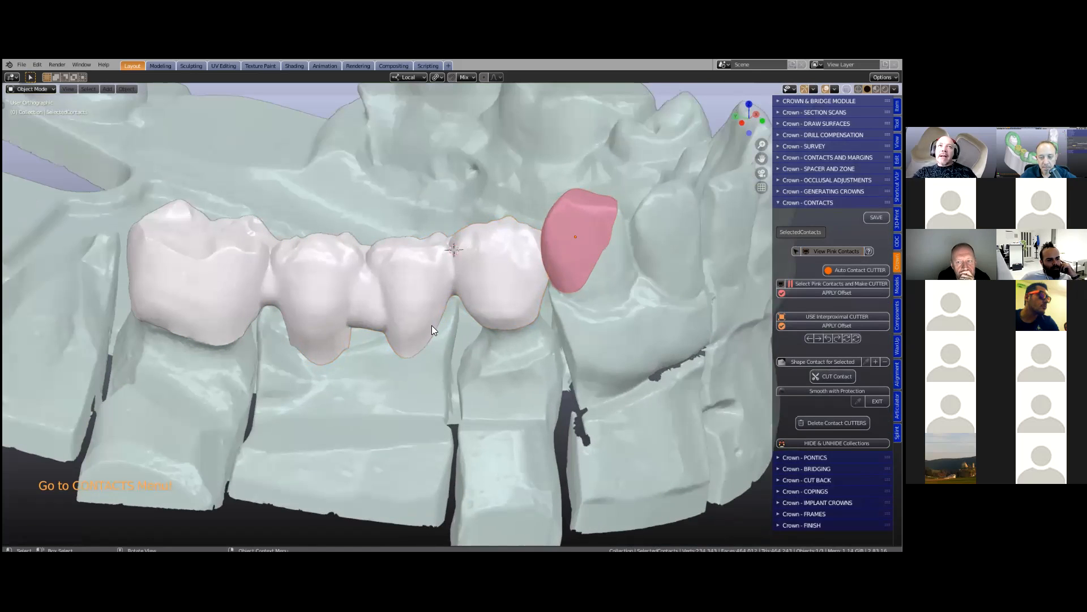
{"action": "scroll", "coordinate": [421, 344], "scroll_direction": "up", "scroll_amount": 2}
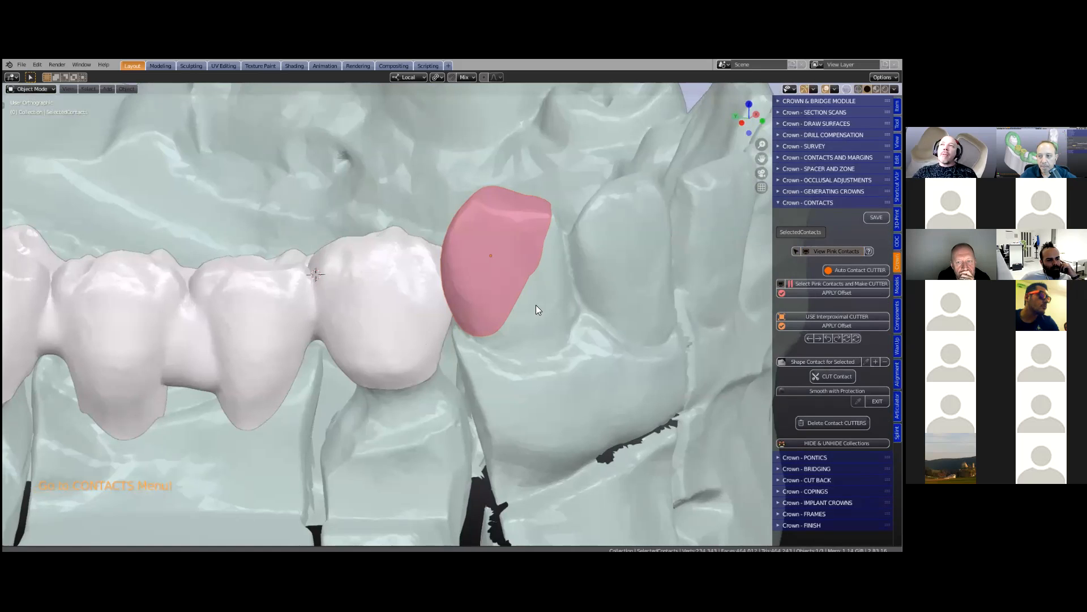
{"action": "middle_click_drag", "start_coordinate": [422, 344], "coordinate": [363, 374]}
{"action": "key", "text": "shift"}
{"action": "left_click_drag", "start_coordinate": [774, 277], "coordinate": [686, 277]}
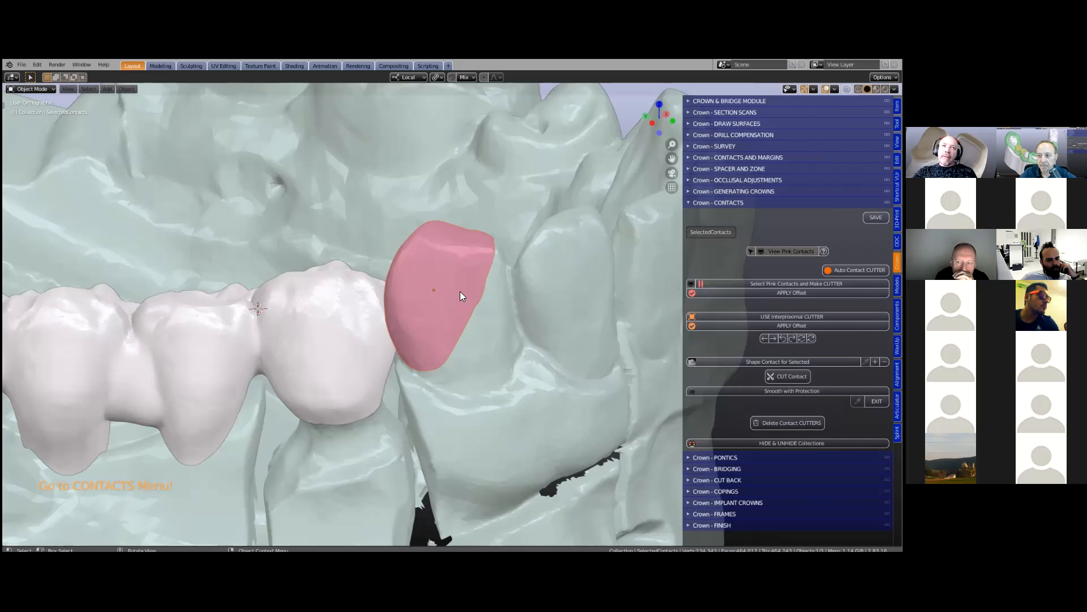
{"action": "mouse_move", "coordinate": [469, 287]}
{"action": "middle_mouse_down"}
{"action": "mouse_move", "coordinate": [410, 236]}
{"action": "mouse_move", "coordinate": [470, 292]}
{"action": "mouse_move", "coordinate": [473, 282]}
{"action": "middle_mouse_up"}
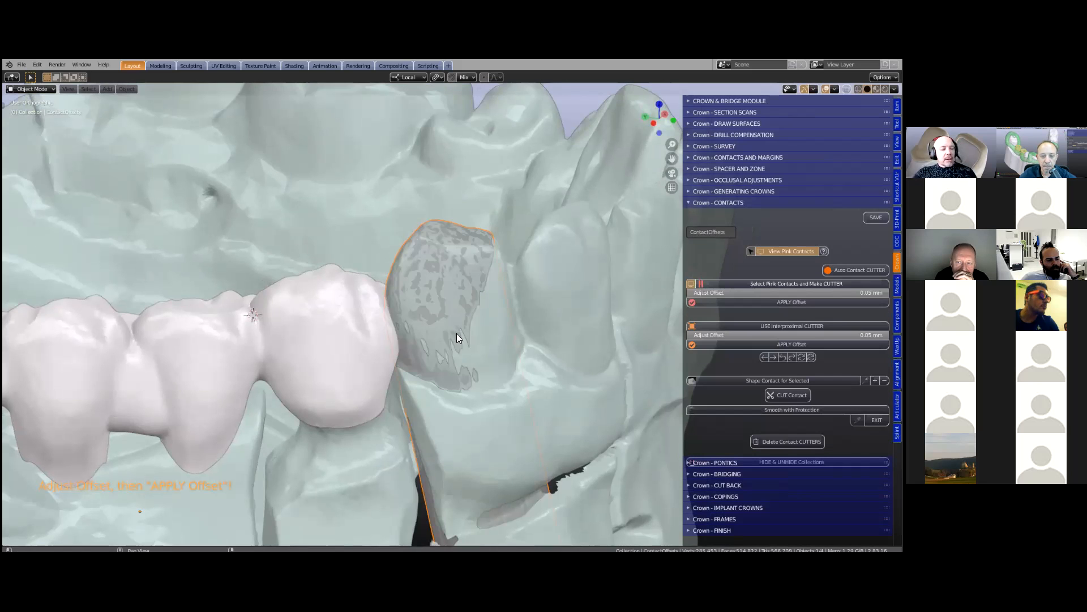
Try contact cutter offsets of 0.1 mm and about 0.477 mm on the neighbouring tooth
{"action": "middle_click_drag", "start_coordinate": [529, 165], "coordinate": [459, 191]}
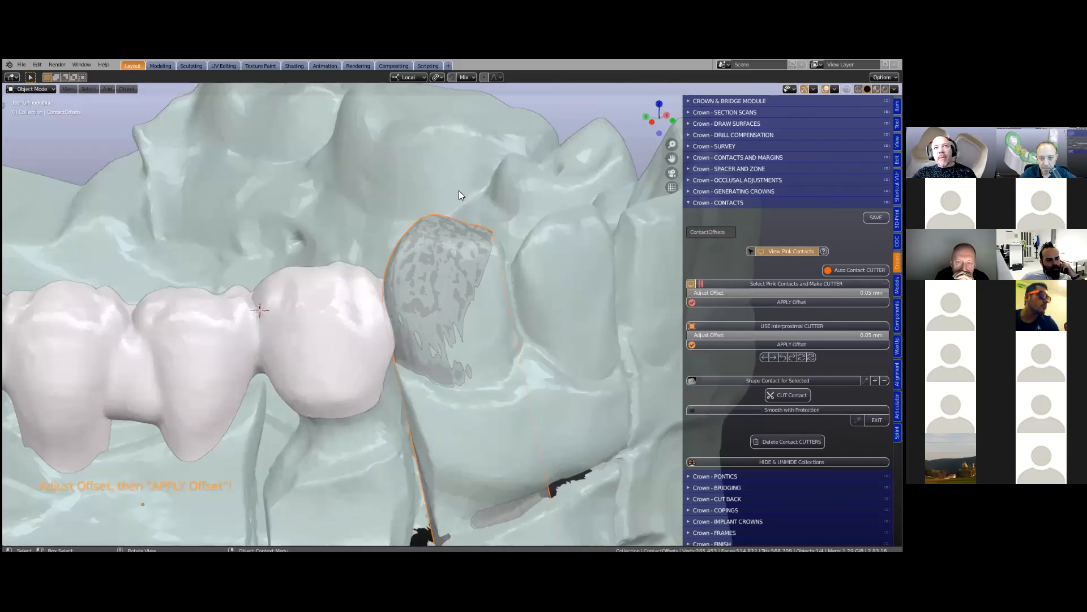
{"action": "middle_click_drag", "start_coordinate": [521, 396], "coordinate": [531, 389]}
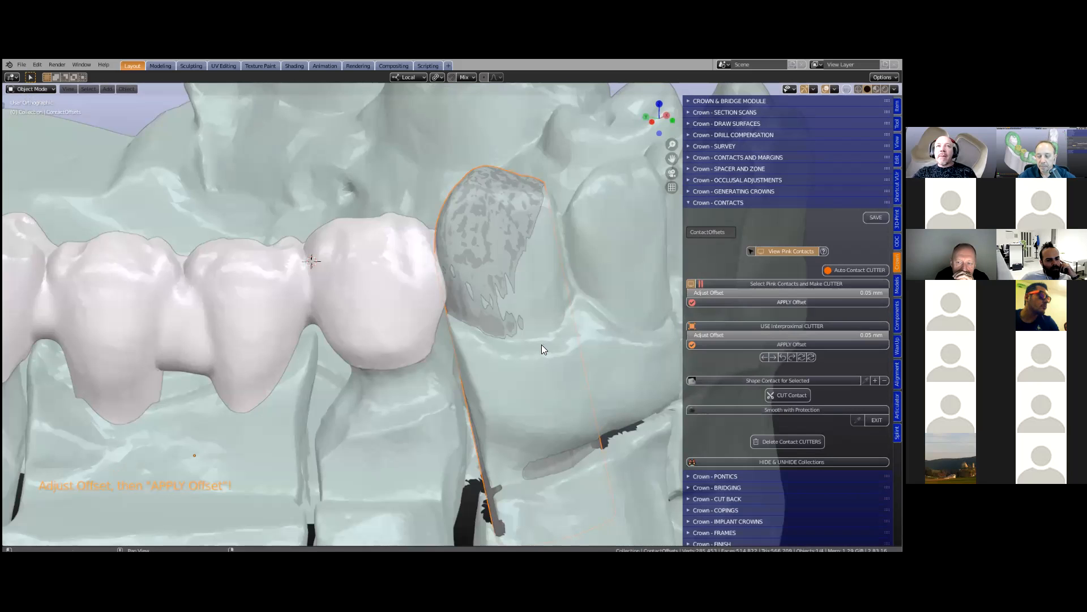
{"action": "scroll", "coordinate": [283, 251], "scroll_direction": "up", "scroll_amount": 2}
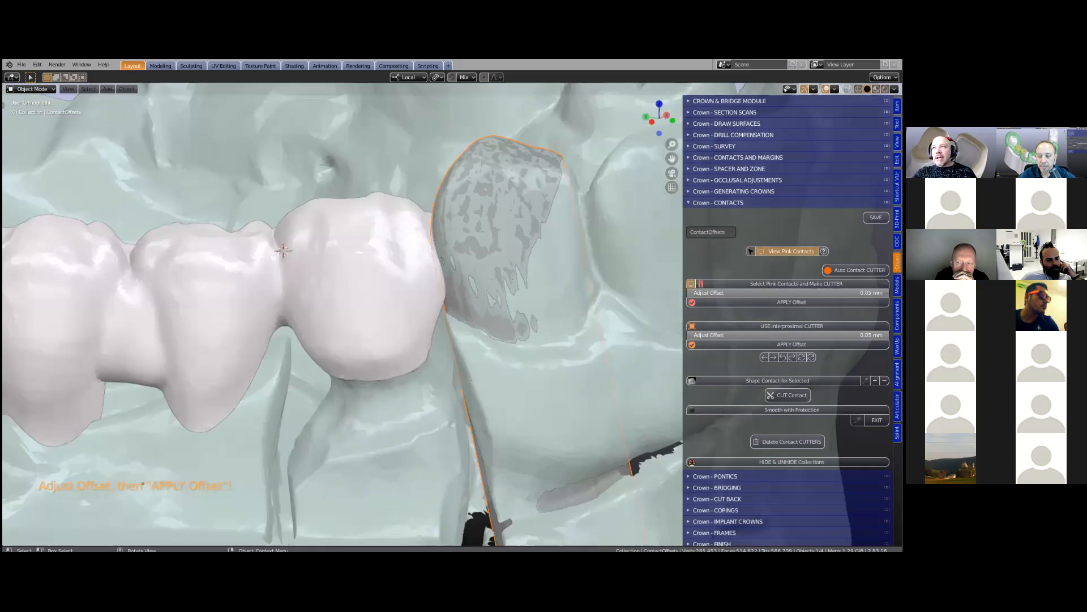
{"action": "middle_click_drag", "start_coordinate": [472, 379], "coordinate": [395, 436], "text": "shift"}
{"action": "left_click", "coordinate": [788, 293]}
{"action": "type", "text": "0.1"}
{"action": "key", "text": "Return"}
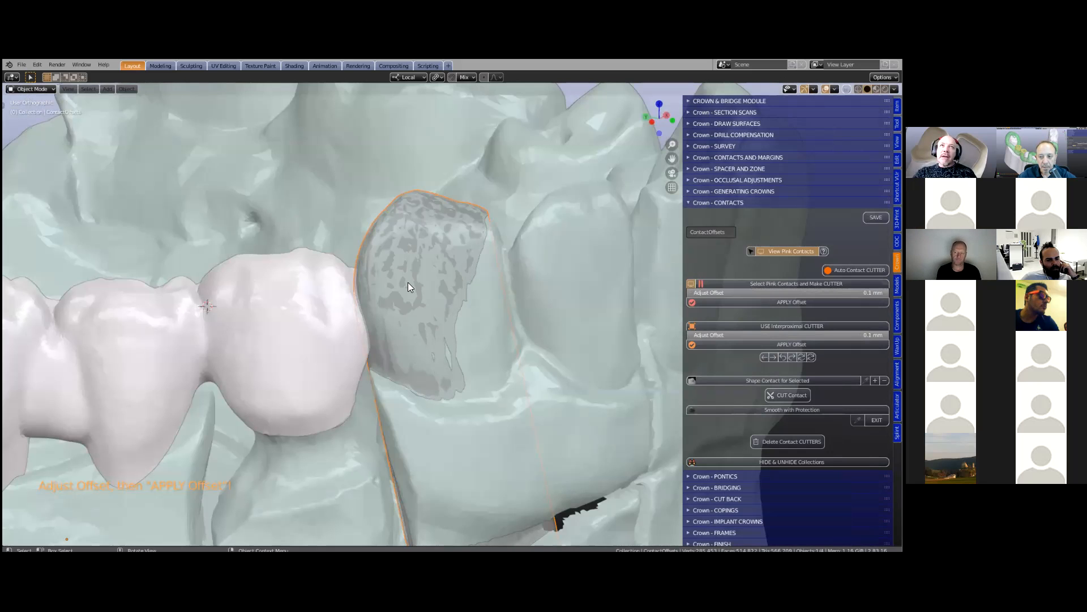
{"action": "scroll", "coordinate": [207, 305], "scroll_direction": "up", "scroll_amount": 1}
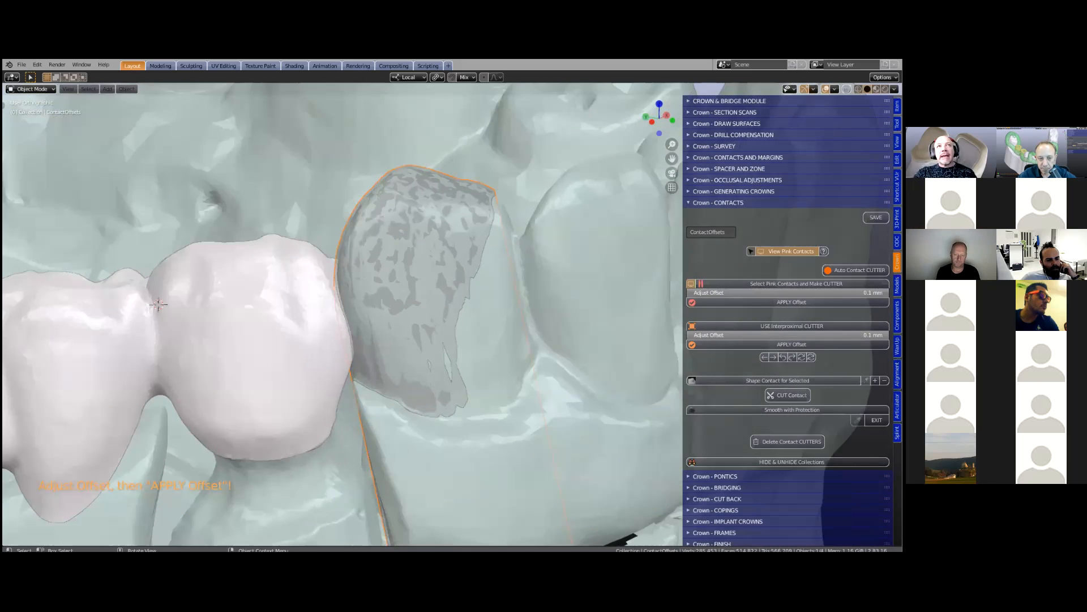
{"action": "middle_click_drag", "start_coordinate": [158, 304], "coordinate": [99, 302], "text": "shift"}
{"action": "left_click_drag", "start_coordinate": [788, 292], "coordinate": [817, 292]}
Set the contact cutter's offset to 0.05 mm and apply it
{"action": "left_click", "coordinate": [816, 293]}
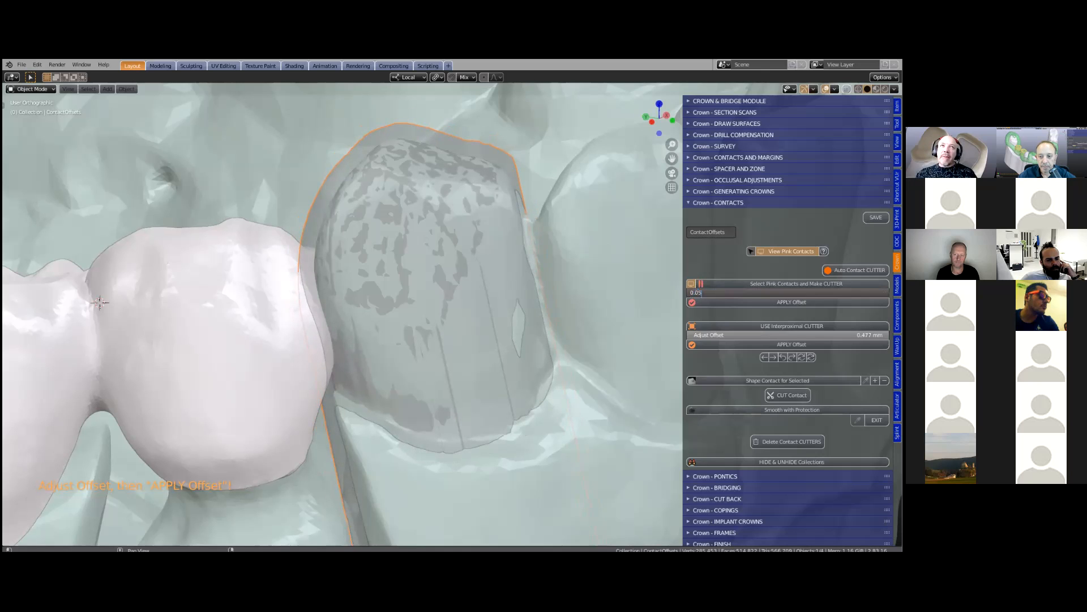
{"action": "type", "text": "0.05"}
{"action": "key", "text": "Return"}
{"action": "left_click", "coordinate": [792, 302]}
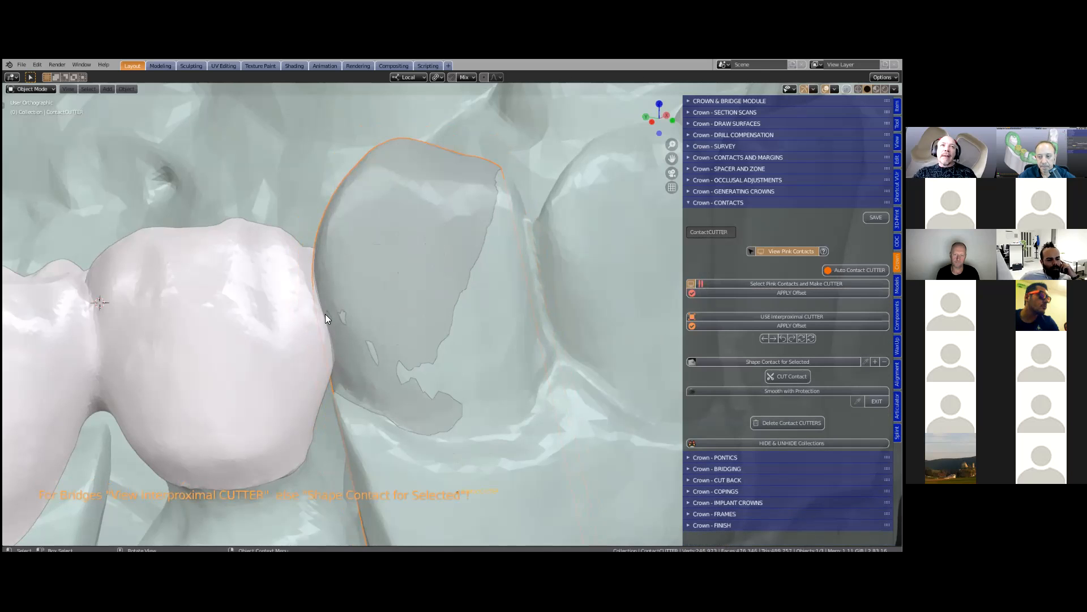
Select the bridge, start shaping its contact with the Inflate/Deflate brush, and hide the lower segments
{"action": "scroll", "coordinate": [325, 314], "scroll_direction": "down", "scroll_amount": 4}
{"action": "left_click", "coordinate": [359, 330]}
{"action": "middle_click_drag", "start_coordinate": [450, 299], "coordinate": [532, 267], "text": "shift"}
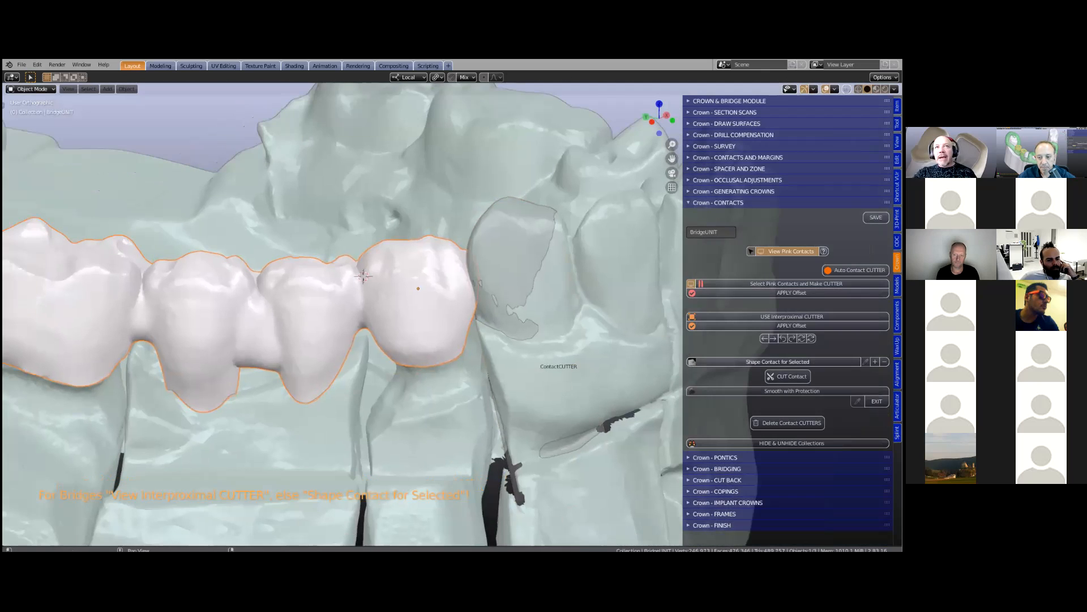
{"action": "left_click", "coordinate": [770, 361]}
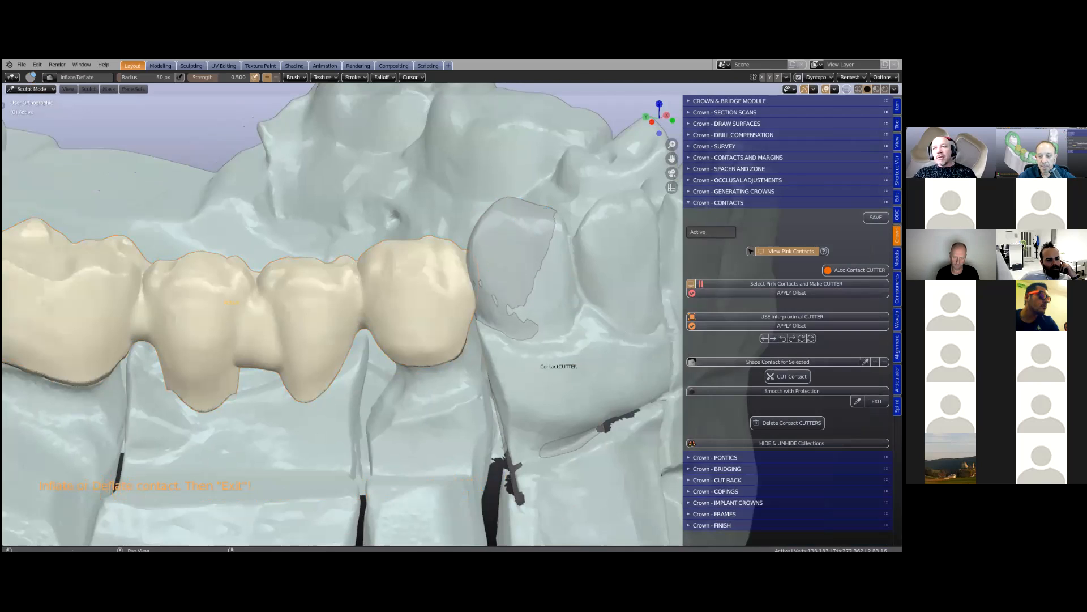
{"action": "left_click", "coordinate": [802, 443]}
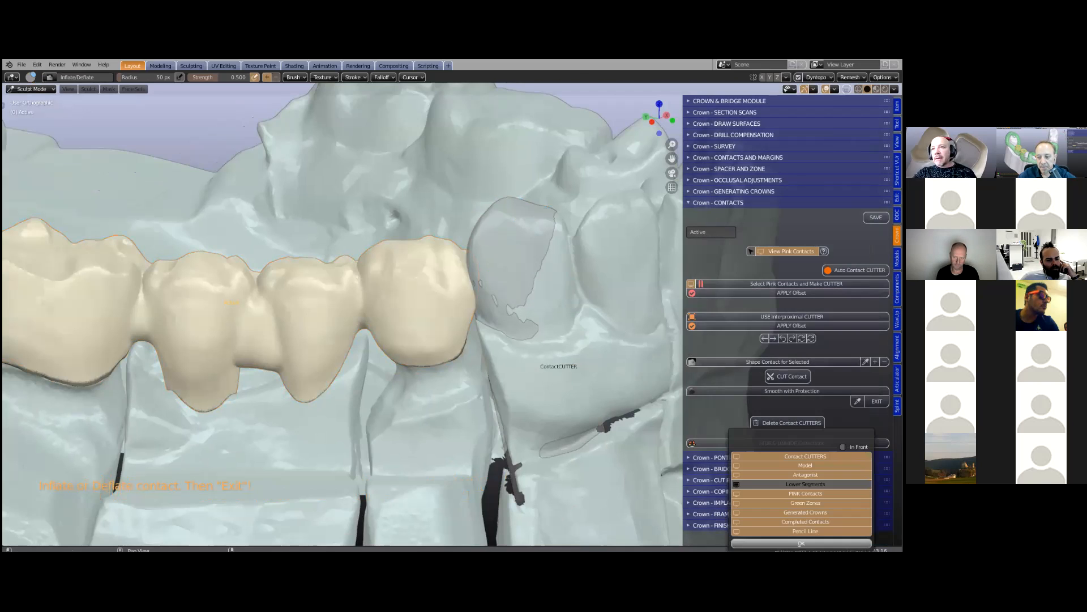
{"action": "left_click", "coordinate": [801, 484]}
Inflate the front abutment crown's contact surface so it bulges into the contact cutter
{"action": "middle_click_drag", "start_coordinate": [440, 340], "coordinate": [272, 344]}
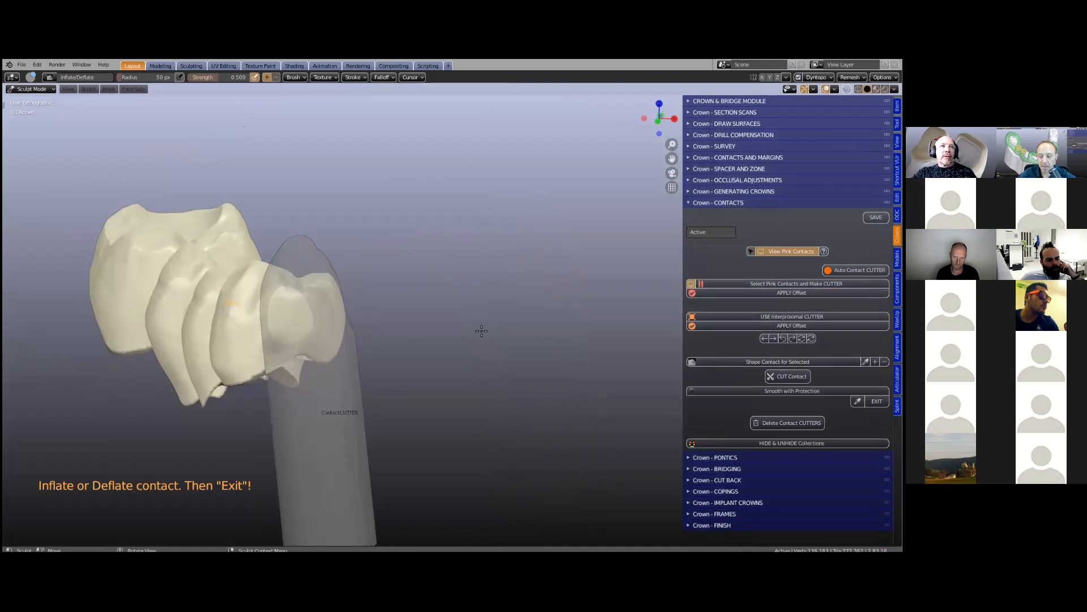
{"action": "scroll", "coordinate": [523, 335], "scroll_direction": "up", "scroll_amount": 6}
{"action": "scroll", "coordinate": [493, 295], "scroll_direction": "up", "scroll_amount": 1}
{"action": "scroll", "coordinate": [489, 271], "scroll_direction": "down", "scroll_amount": 1}
{"action": "mouse_move", "coordinate": [490, 282]}
{"action": "left_mouse_down"}
{"action": "mouse_move", "coordinate": [490, 334]}
{"action": "mouse_move", "coordinate": [453, 352]}
{"action": "mouse_move", "coordinate": [447, 335]}
{"action": "mouse_move", "coordinate": [418, 325]}
{"action": "mouse_move", "coordinate": [451, 340]}
{"action": "mouse_move", "coordinate": [503, 316]}
{"action": "mouse_move", "coordinate": [479, 316]}
{"action": "left_mouse_up"}
{"action": "middle_click_drag", "start_coordinate": [479, 316], "coordinate": [418, 347]}
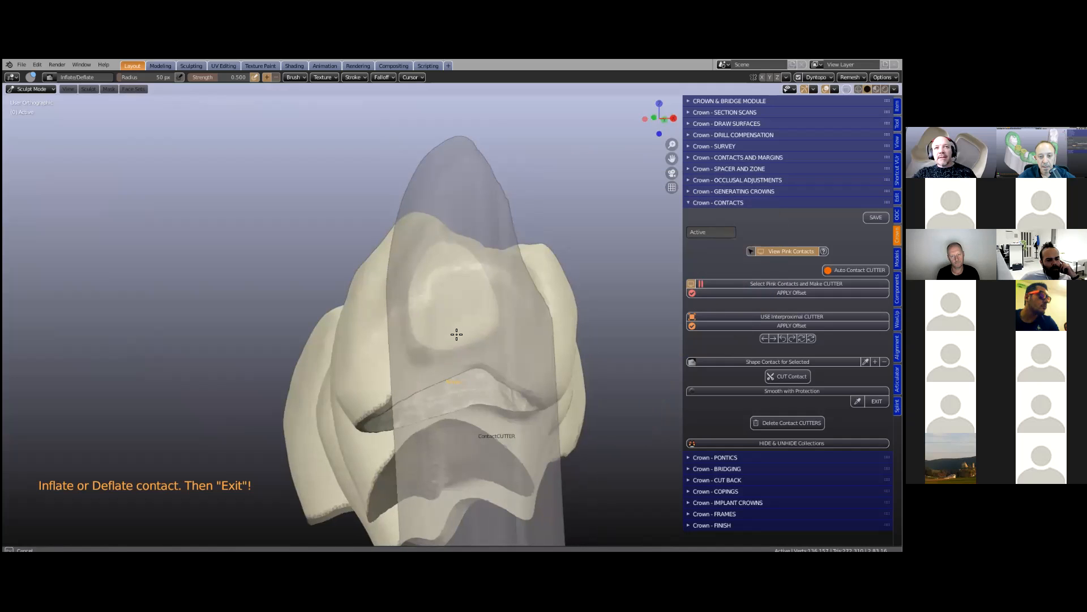
{"action": "left_click_drag", "start_coordinate": [420, 298], "coordinate": [455, 353]}
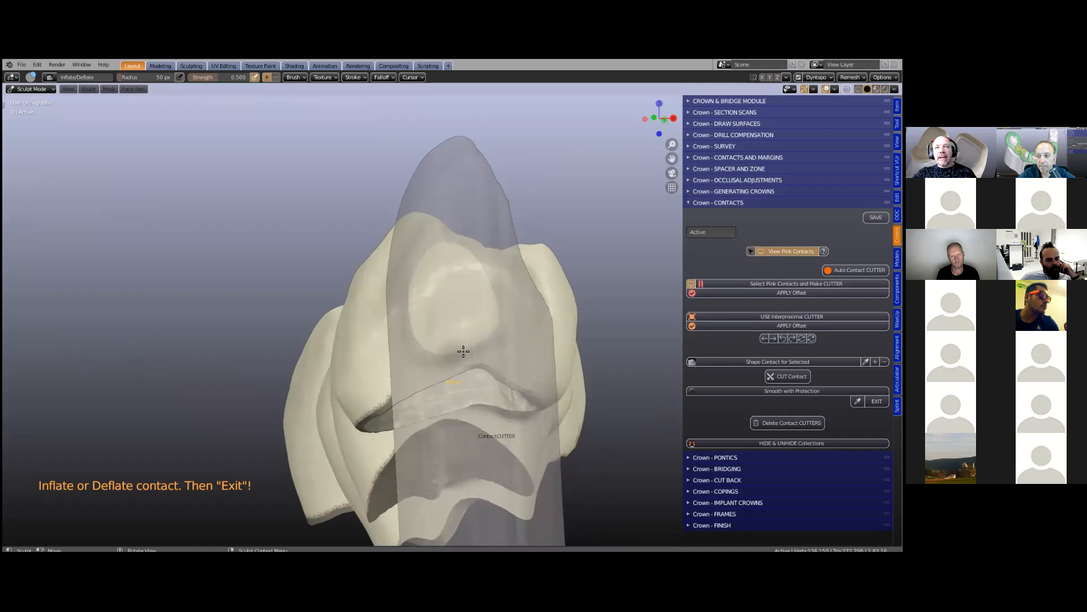
{"action": "mouse_move", "coordinate": [475, 328]}
{"action": "middle_mouse_down"}
{"action": "mouse_move", "coordinate": [474, 242]}
{"action": "mouse_move", "coordinate": [399, 243]}
{"action": "mouse_move", "coordinate": [457, 241]}
{"action": "middle_mouse_up"}
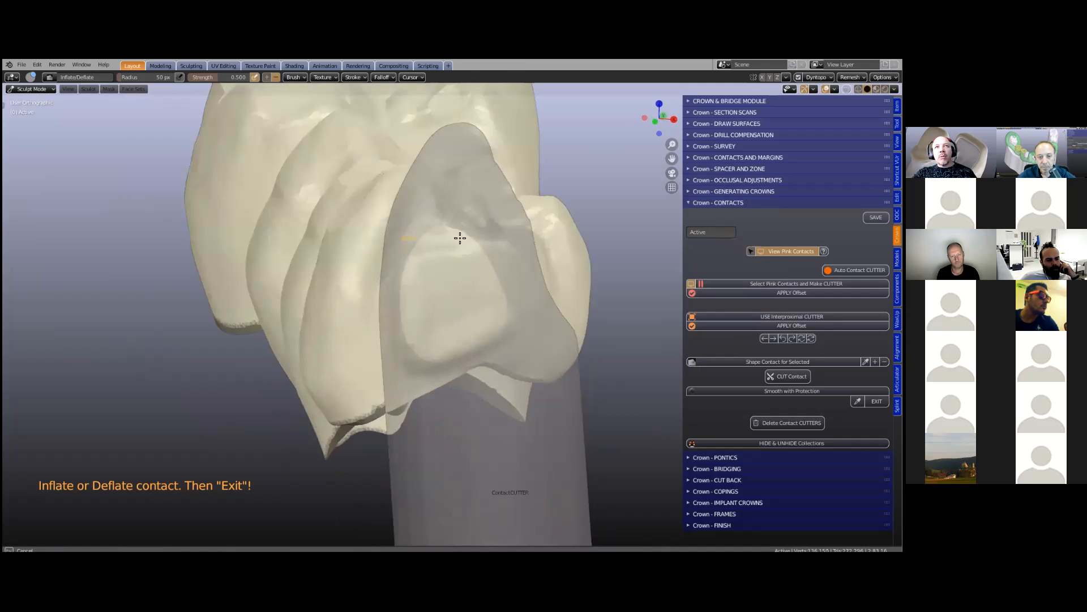
{"action": "middle_click_drag", "start_coordinate": [587, 285], "coordinate": [485, 296]}
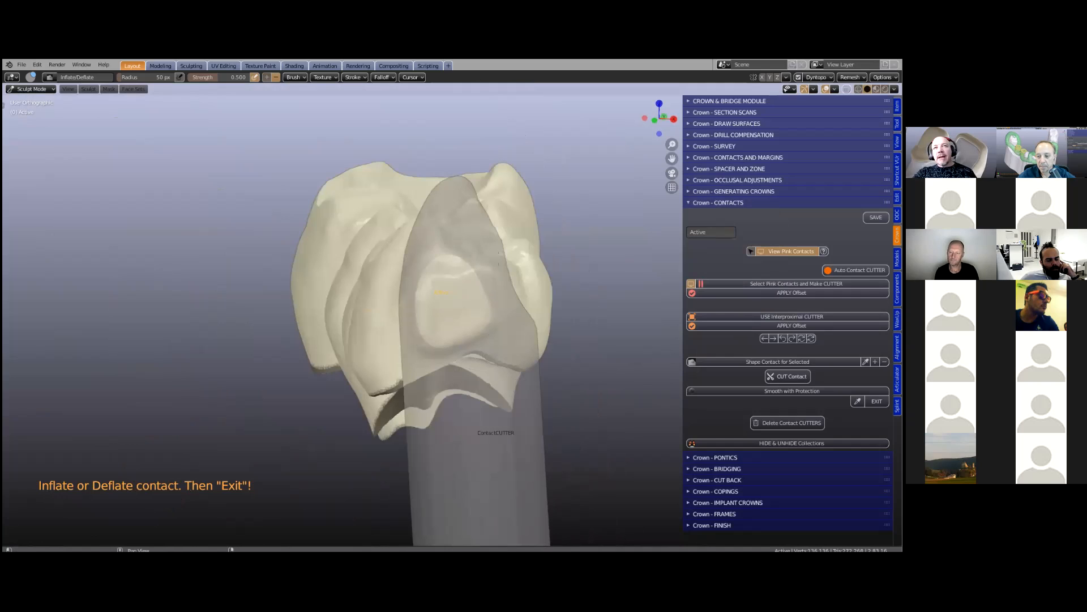
Cut the inflated contact with the contact cutter and inspect the cut surface on the front abutment crown
{"action": "left_click", "coordinate": [788, 376]}
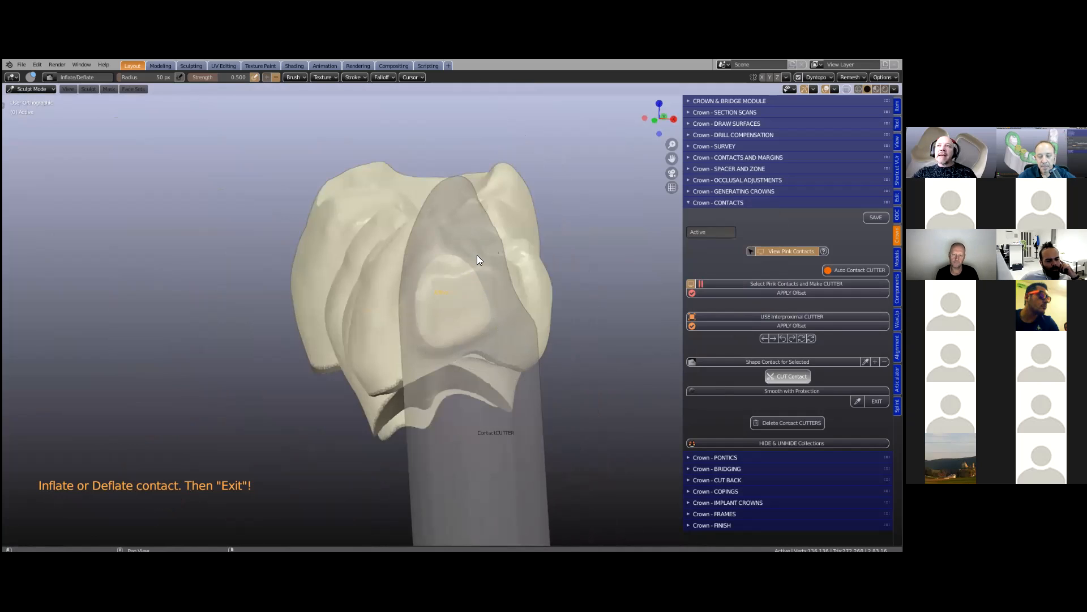
{"action": "middle_click_drag", "start_coordinate": [517, 291], "coordinate": [547, 271]}
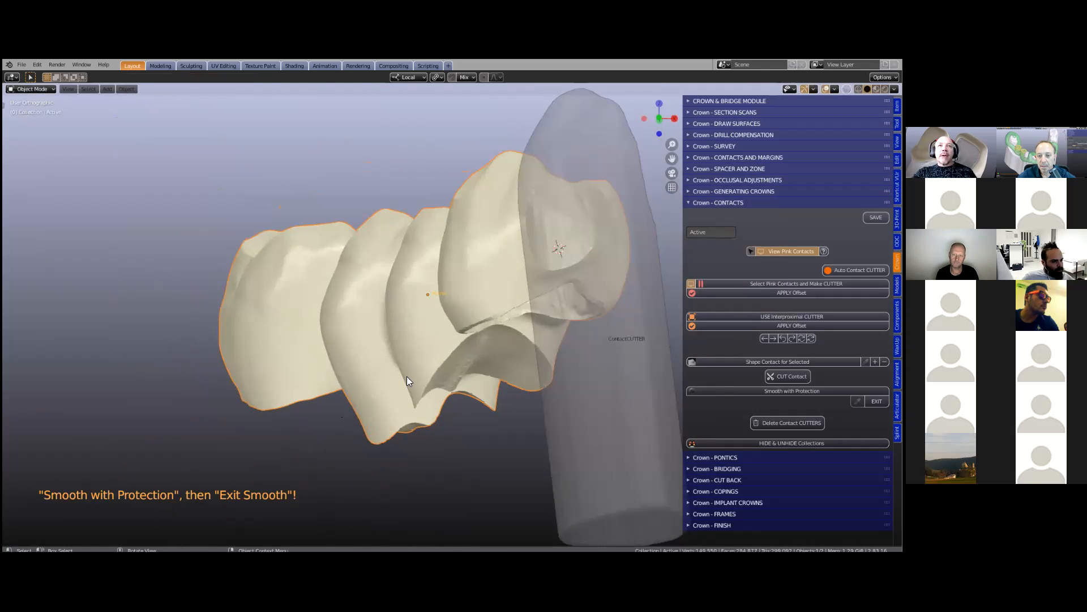
{"action": "scroll", "coordinate": [418, 381], "scroll_direction": "up", "scroll_amount": 4}
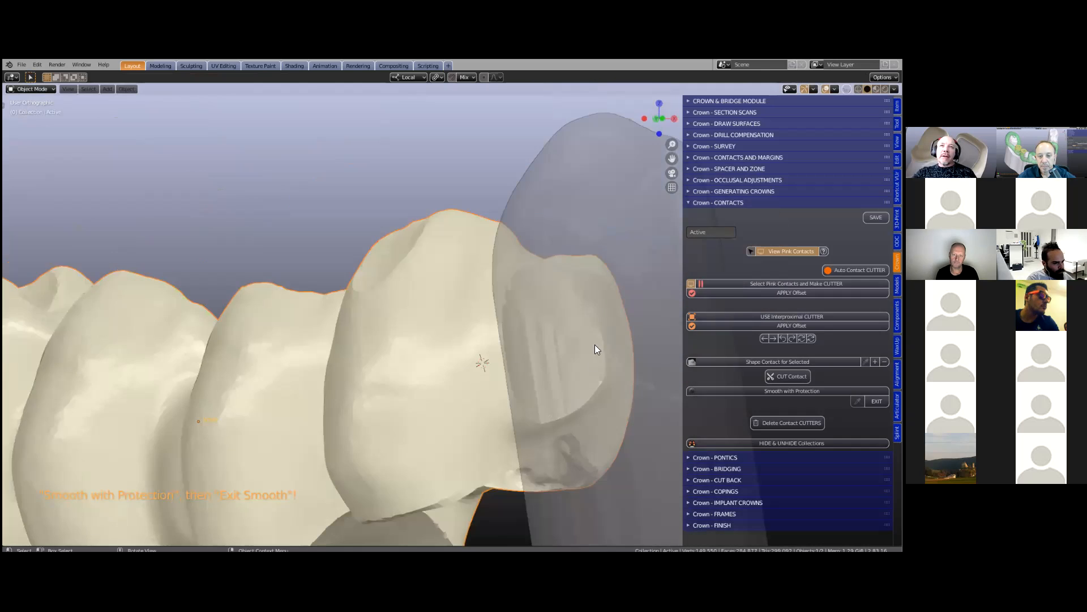
{"action": "scroll", "coordinate": [462, 336], "scroll_direction": "down", "scroll_amount": 2}
{"action": "scroll", "coordinate": [520, 359], "scroll_direction": "down", "scroll_amount": 3}
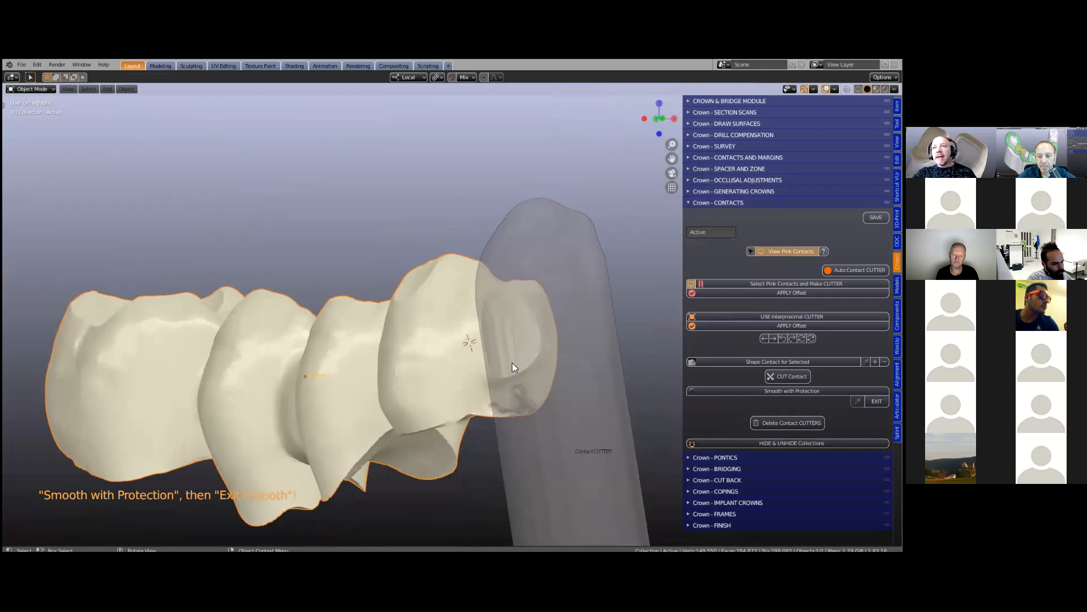
Smooth the border of the cut contact area with protection and exit the smoothing
{"action": "middle_click_drag", "start_coordinate": [641, 376], "coordinate": [708, 413], "text": "shift"}
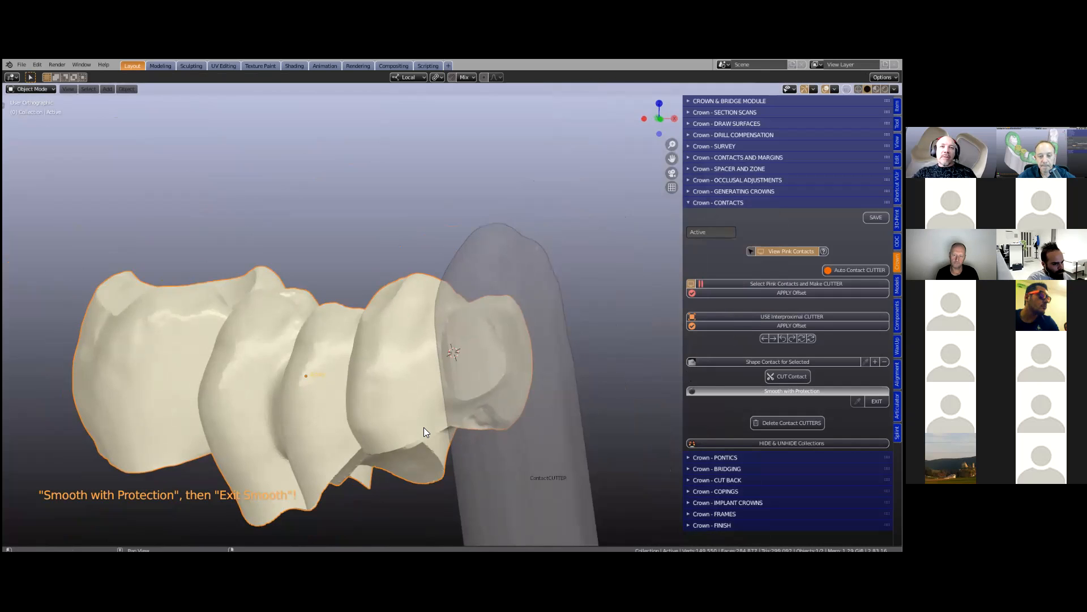
{"action": "middle_click_drag", "start_coordinate": [432, 347], "coordinate": [457, 332]}
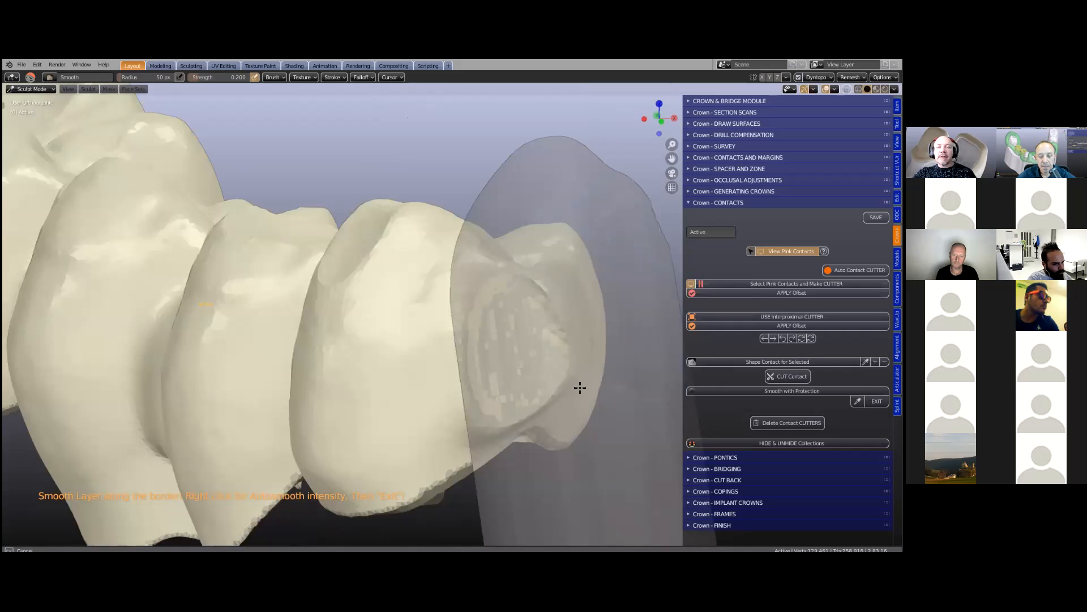
{"action": "middle_click_drag", "start_coordinate": [549, 391], "coordinate": [540, 283]}
{"action": "mouse_move", "coordinate": [540, 283]}
{"action": "left_mouse_down"}
{"action": "mouse_move", "coordinate": [547, 400]}
{"action": "mouse_move", "coordinate": [457, 362]}
{"action": "mouse_move", "coordinate": [451, 316]}
{"action": "mouse_move", "coordinate": [600, 387]}
{"action": "left_mouse_up"}
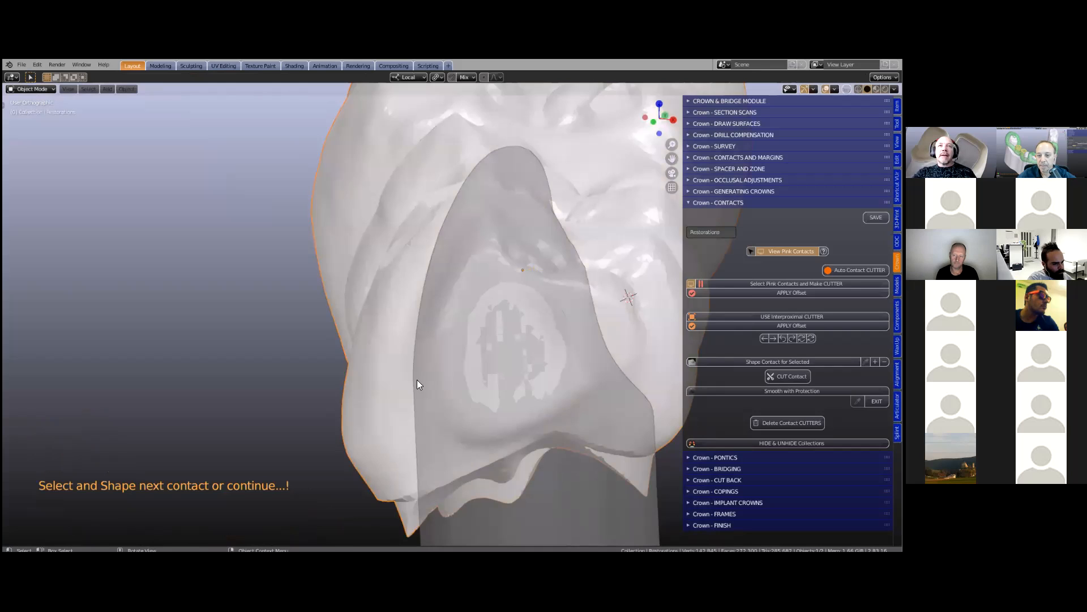
Hide the contact cutters and show the lower segments to view the bridge seated on the model
{"action": "middle_click_drag", "start_coordinate": [430, 376], "coordinate": [495, 340]}
{"action": "left_click", "coordinate": [790, 444]}
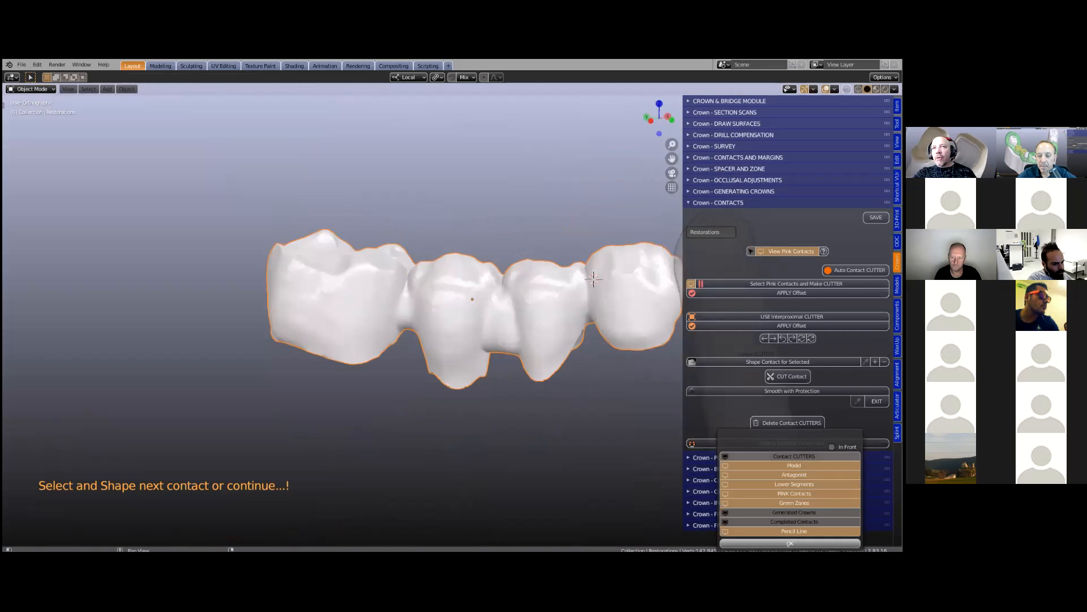
{"action": "left_click", "coordinate": [794, 457]}
{"action": "left_click", "coordinate": [794, 485]}
{"action": "mouse_move", "coordinate": [560, 346]}
{"action": "middle_mouse_down"}
{"action": "mouse_move", "coordinate": [533, 434]}
{"action": "mouse_move", "coordinate": [561, 338]}
{"action": "middle_mouse_up"}
{"action": "scroll", "coordinate": [583, 337], "scroll_direction": "up", "scroll_amount": 2}
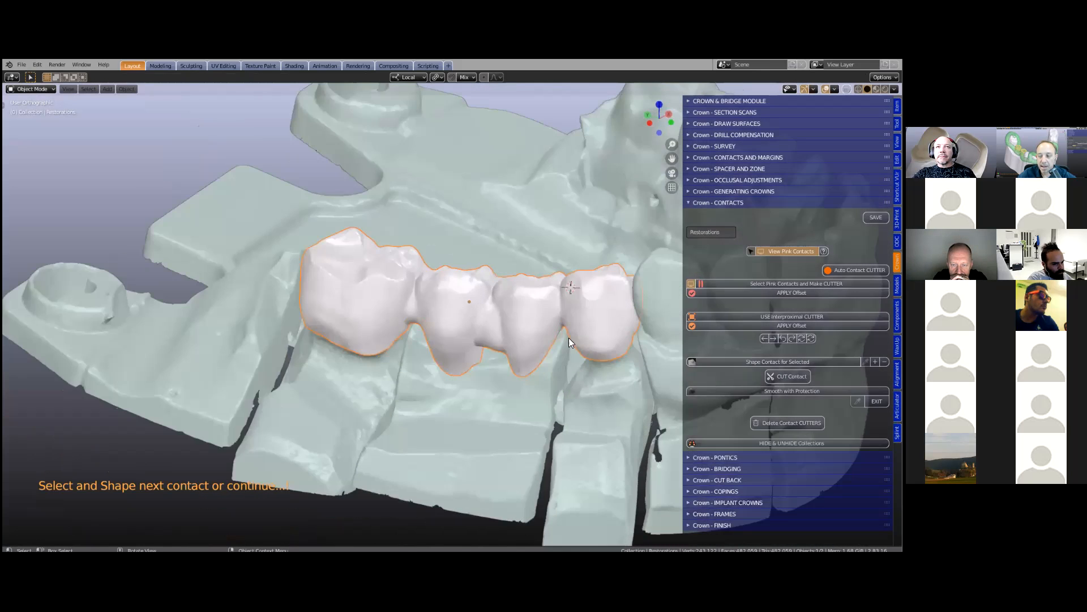
{"action": "scroll", "coordinate": [464, 337], "scroll_direction": "up", "scroll_amount": 1}
{"action": "middle_click_drag", "start_coordinate": [597, 347], "coordinate": [475, 372], "text": "shift"}
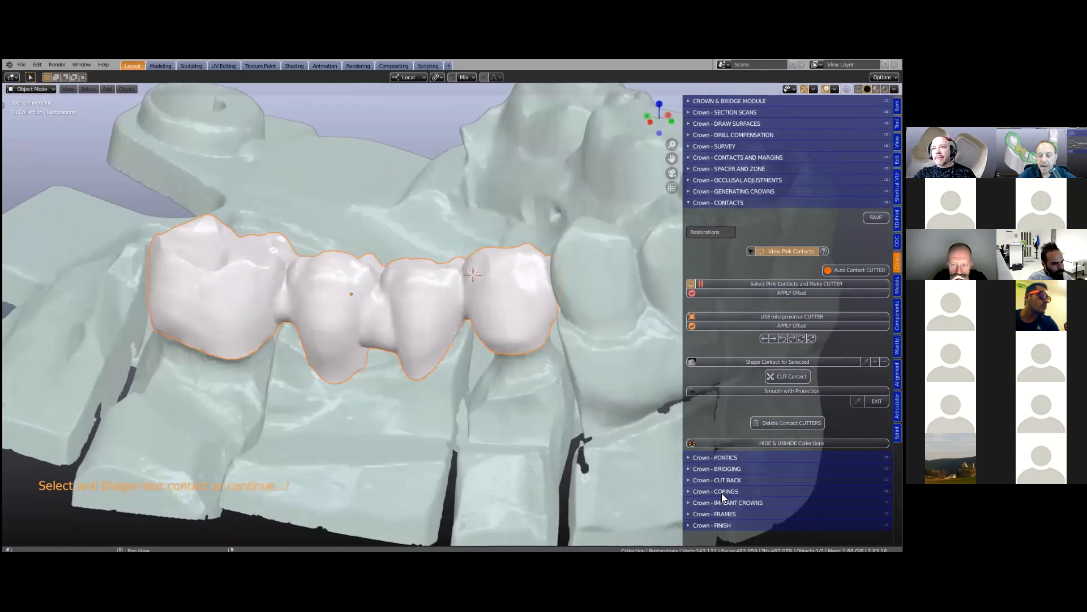
Send the selected bridge to the finished restoration collection as an export copy
{"action": "left_click", "coordinate": [688, 525]}
{"action": "scroll", "coordinate": [787, 321], "scroll_direction": "down", "scroll_amount": 3}
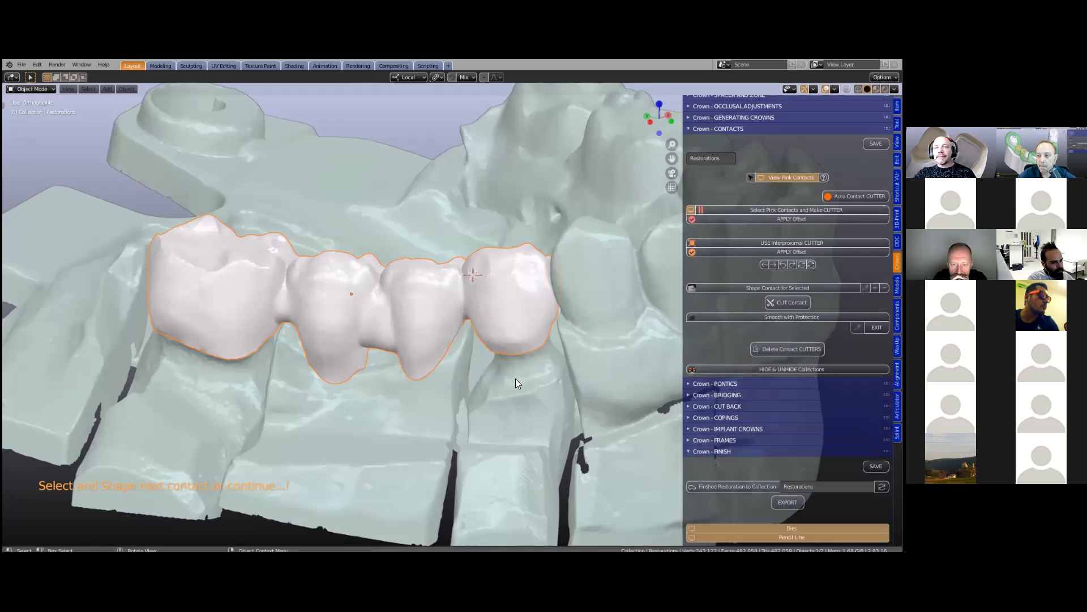
{"action": "middle_click_drag", "start_coordinate": [513, 368], "coordinate": [540, 338], "text": "shift"}
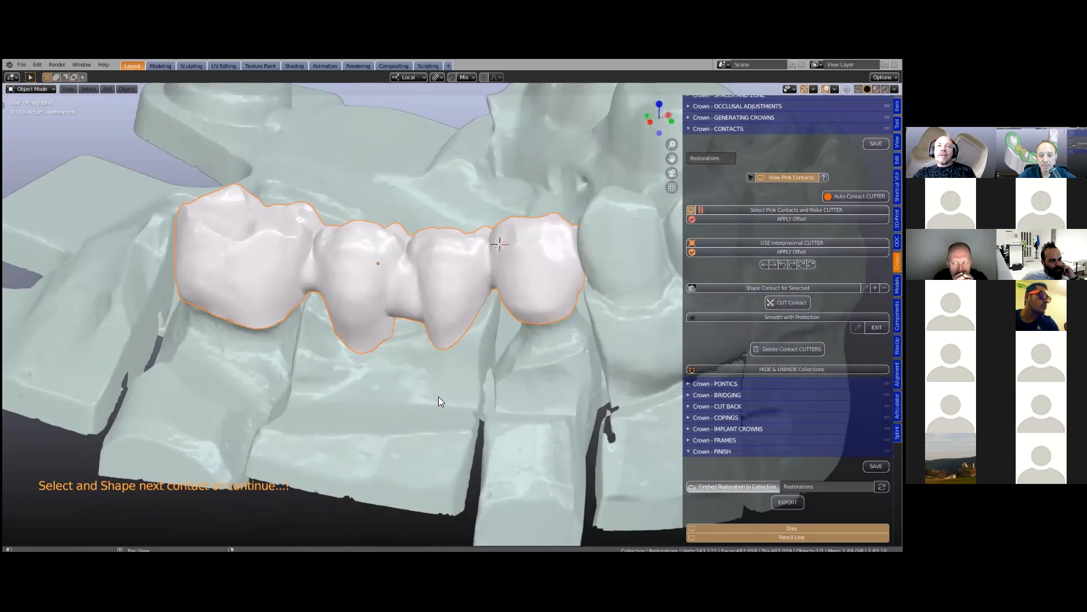
{"action": "middle_click_drag", "start_coordinate": [493, 327], "coordinate": [431, 329]}
{"action": "scroll", "coordinate": [455, 248], "scroll_direction": "up", "scroll_amount": 3}
{"action": "scroll", "coordinate": [480, 263], "scroll_direction": "up", "scroll_amount": 2}
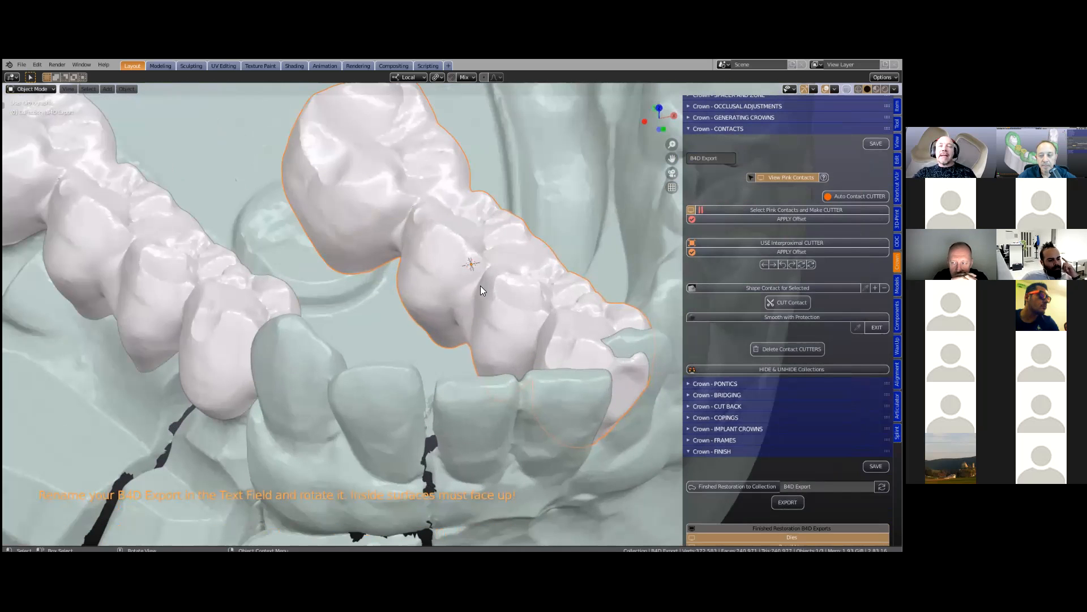
Rotate the B4D Export copy of the bridge so its inside surfaces face up
{"action": "scroll", "coordinate": [305, 292], "scroll_direction": "down", "scroll_amount": 2}
{"action": "scroll", "coordinate": [269, 266], "scroll_direction": "down", "scroll_amount": 2}
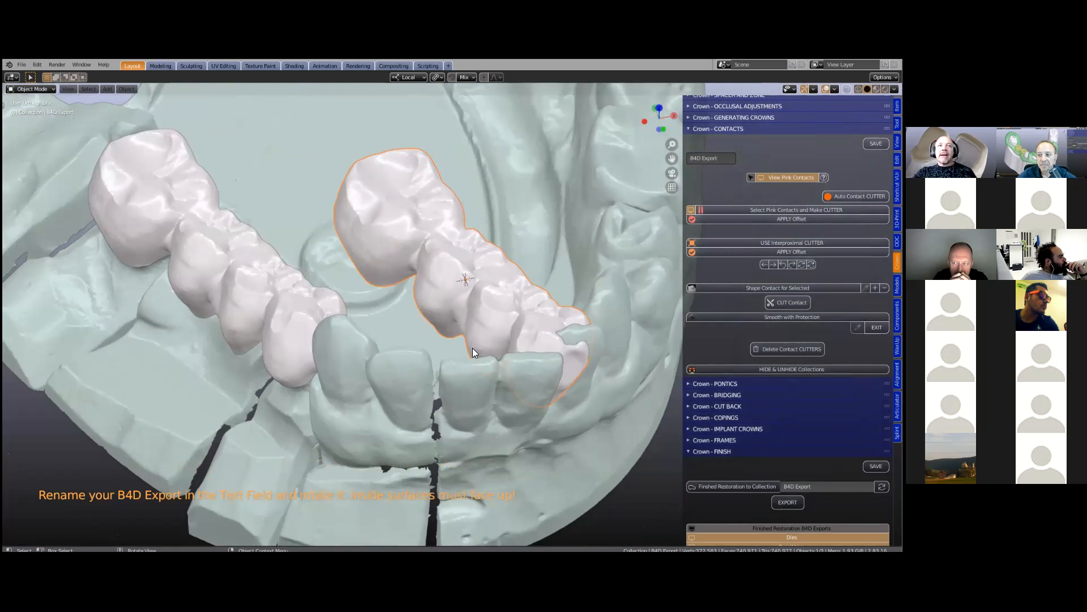
{"action": "scroll", "coordinate": [472, 348], "scroll_direction": "down", "scroll_amount": 2}
{"action": "middle_click_drag", "start_coordinate": [457, 324], "coordinate": [457, 324]}
{"action": "middle_click_drag", "start_coordinate": [457, 284], "coordinate": [457, 280]}
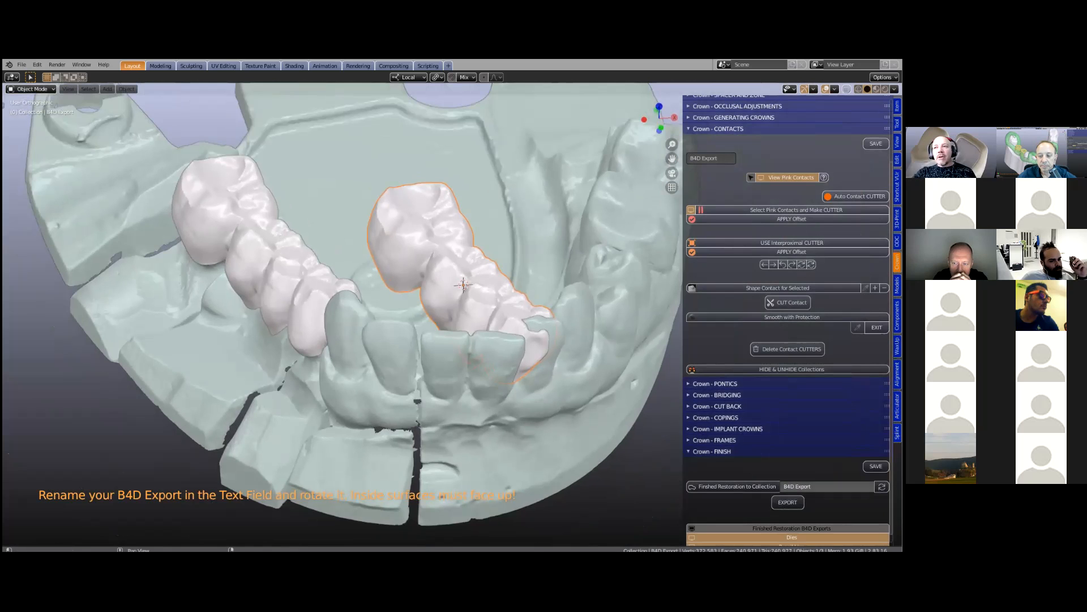
{"action": "middle_click_drag", "start_coordinate": [431, 397], "coordinate": [529, 294]}
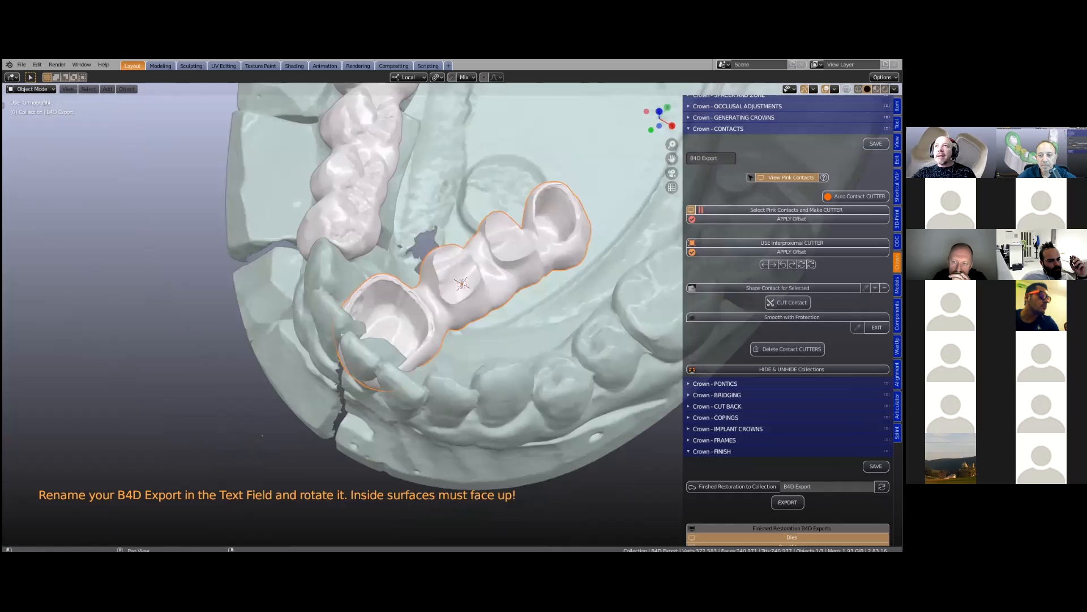
Export the rotated bridge copy as Generated.stl to the Zoom_Saturday folder and view its inner surfaces
{"action": "left_click", "coordinate": [788, 502]}
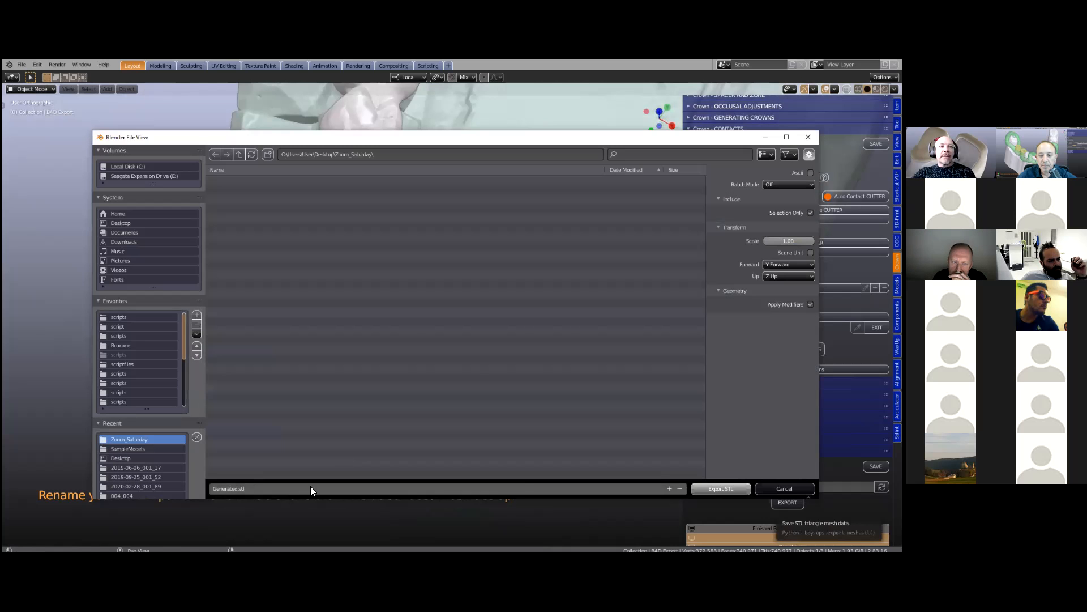
{"action": "left_click", "coordinate": [718, 490]}
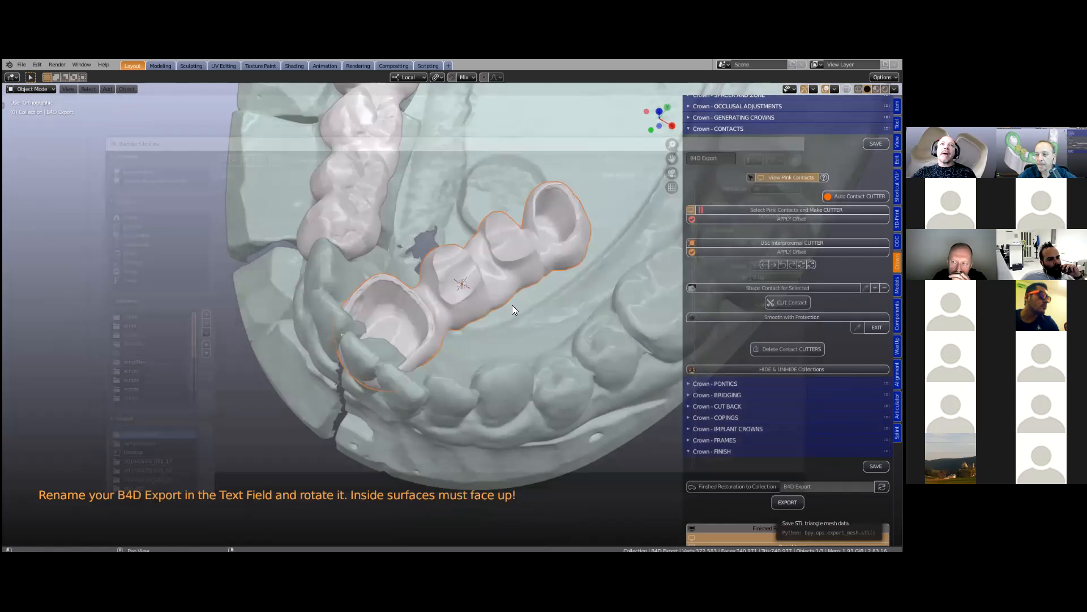
{"action": "middle_click_drag", "start_coordinate": [511, 305], "coordinate": [510, 273]}
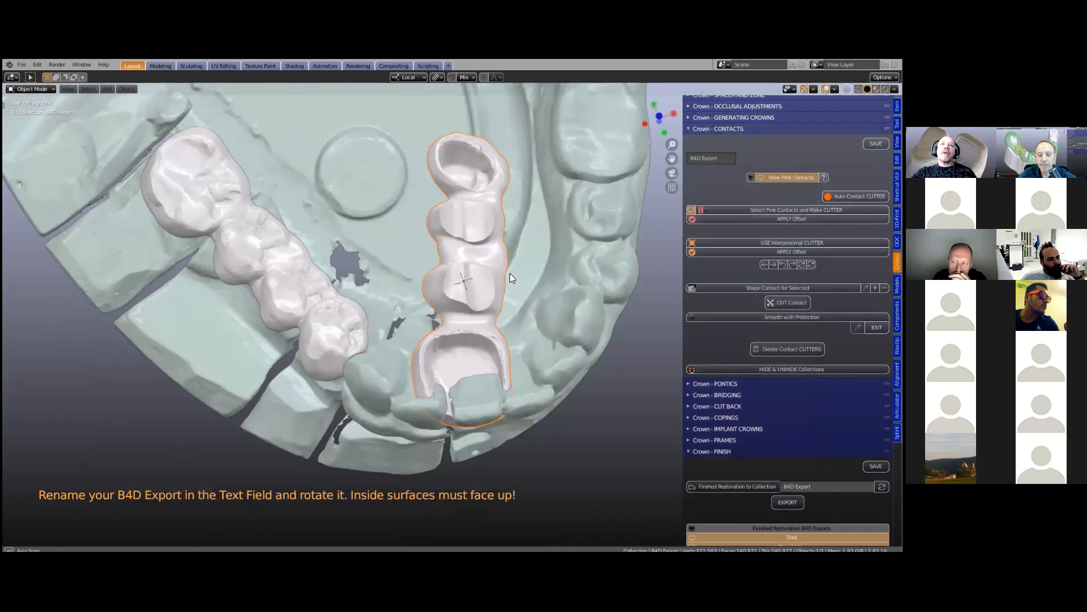
{"action": "scroll", "coordinate": [479, 158], "scroll_direction": "up", "scroll_amount": 2}
{"action": "middle_click_drag", "start_coordinate": [487, 185], "coordinate": [463, 282]}
{"action": "scroll", "coordinate": [481, 281], "scroll_direction": "down", "scroll_amount": 2}
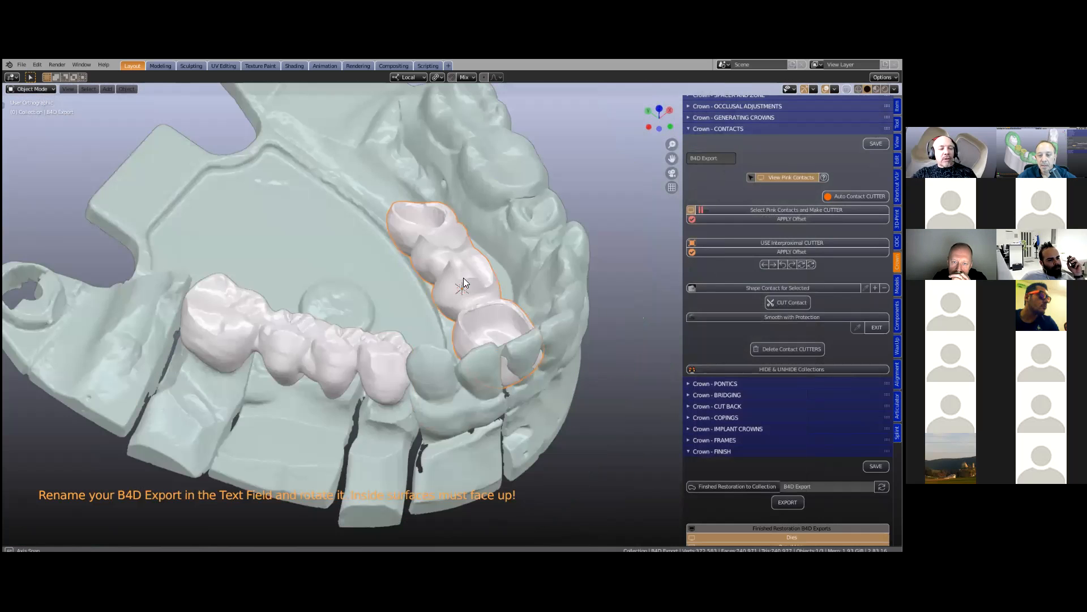
Delete the rotated export copy and select the original bridge on the model
{"action": "key", "text": "x"}
{"action": "left_click", "coordinate": [460, 279]}
{"action": "left_click", "coordinate": [376, 368]}
{"action": "middle_click_drag", "start_coordinate": [376, 371], "coordinate": [399, 307]}
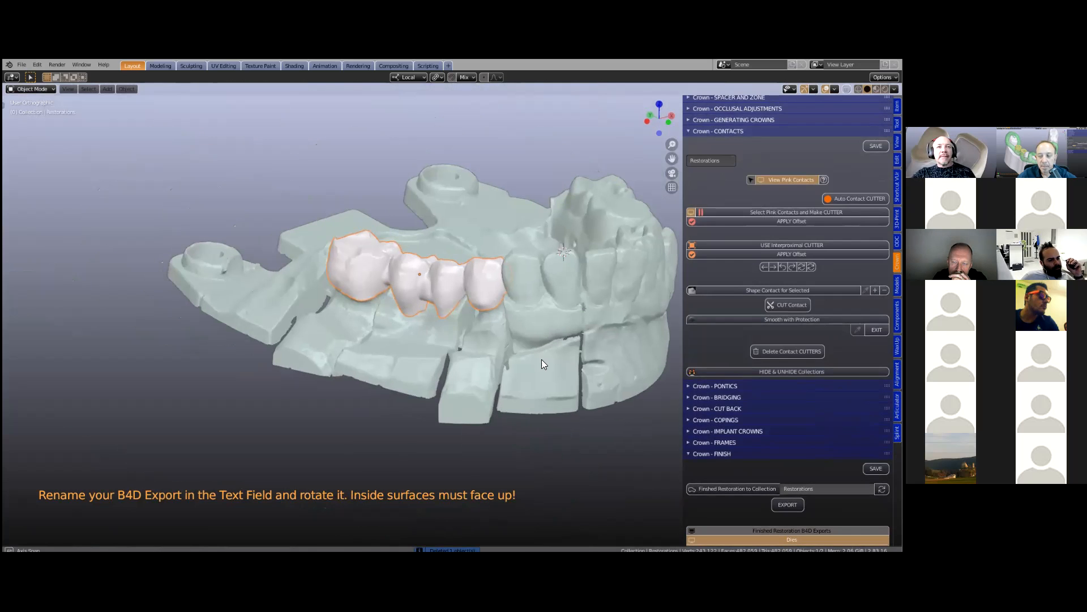
{"action": "middle_click_drag", "start_coordinate": [526, 358], "coordinate": [561, 341]}
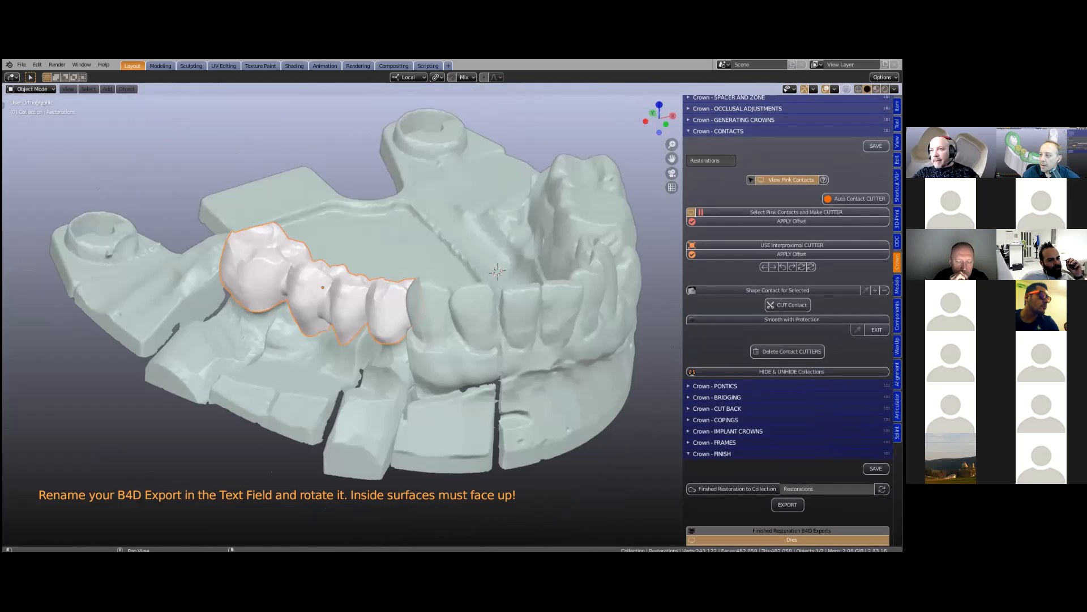
Make the antagonist collection visible and finish the occlusal adjustments stage
{"action": "left_click", "coordinate": [788, 372]}
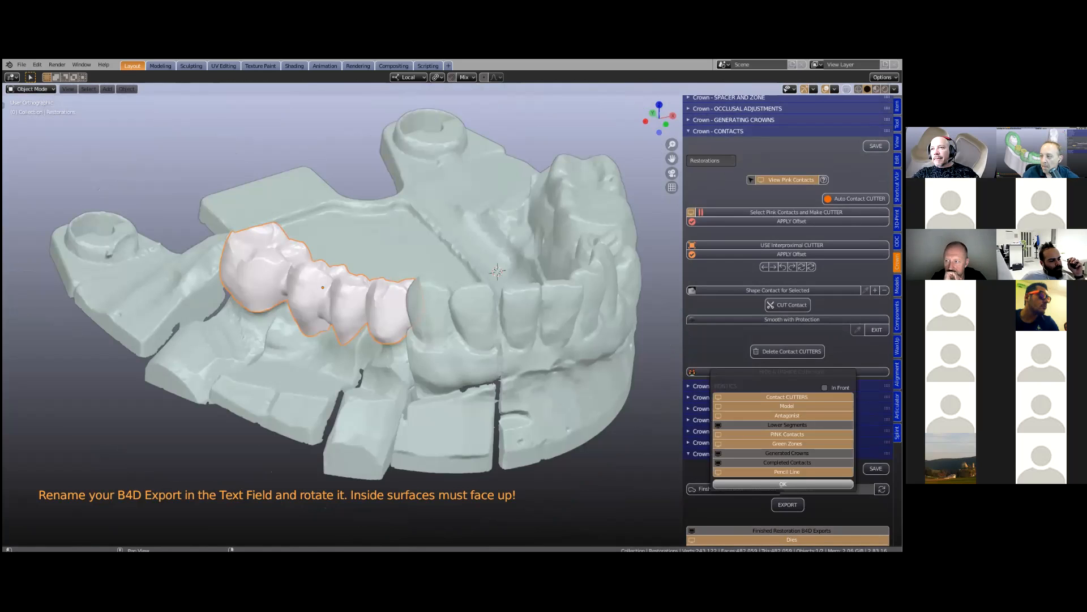
{"action": "left_click", "coordinate": [787, 416]}
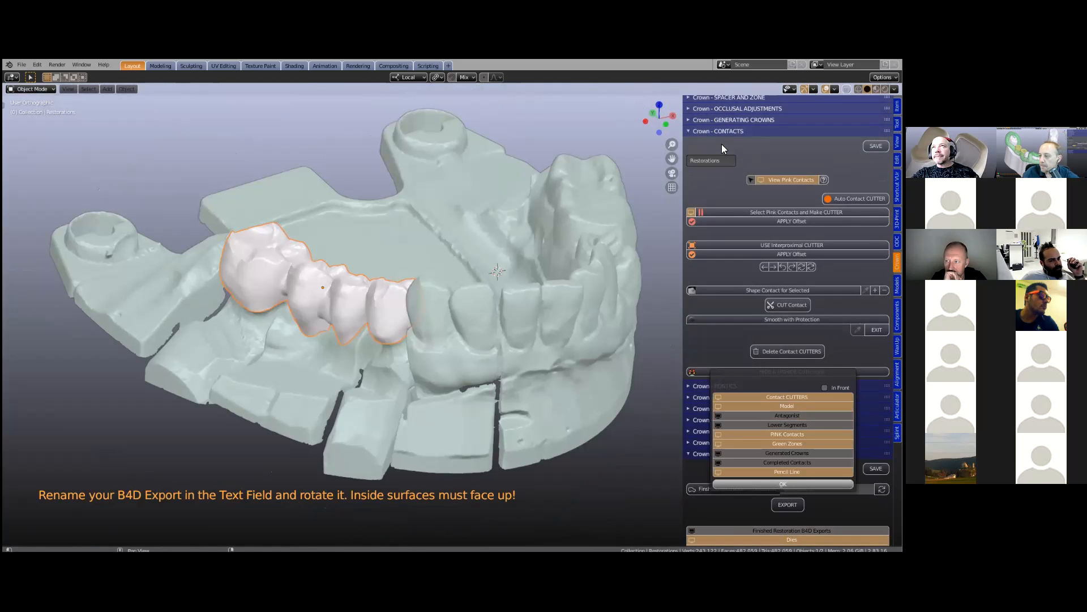
{"action": "left_click", "coordinate": [784, 484]}
{"action": "scroll", "coordinate": [783, 484], "scroll_direction": "up", "scroll_amount": 4}
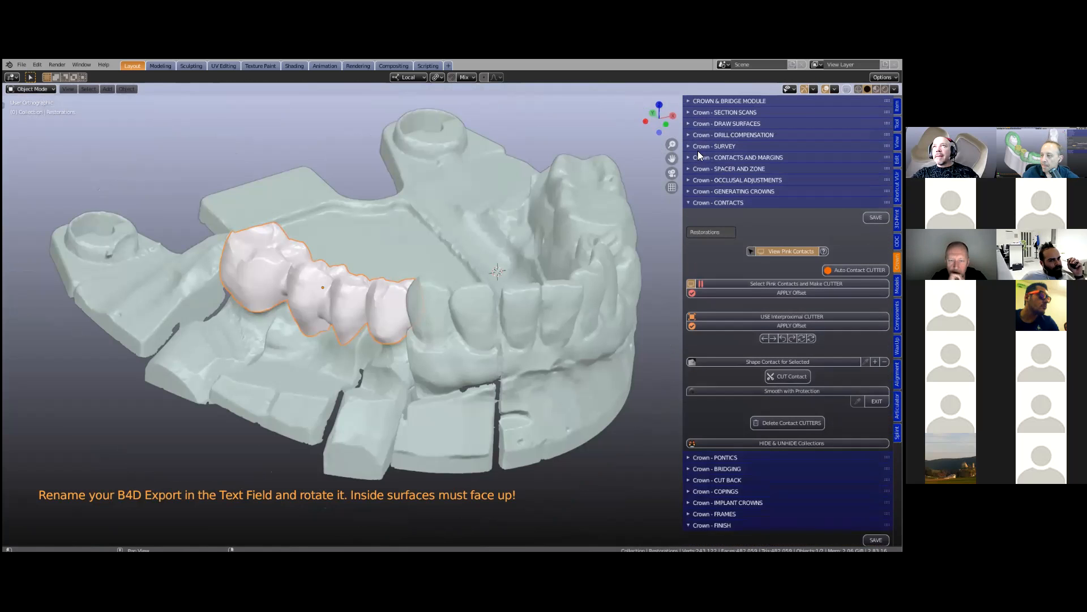
{"action": "left_click", "coordinate": [689, 180]}
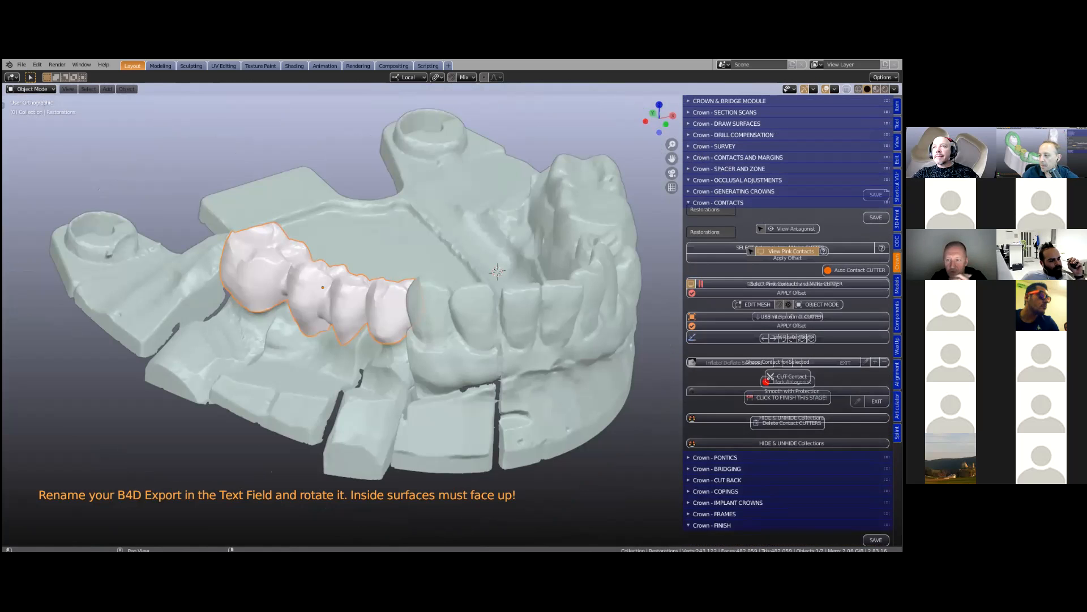
{"action": "left_click", "coordinate": [787, 397]}
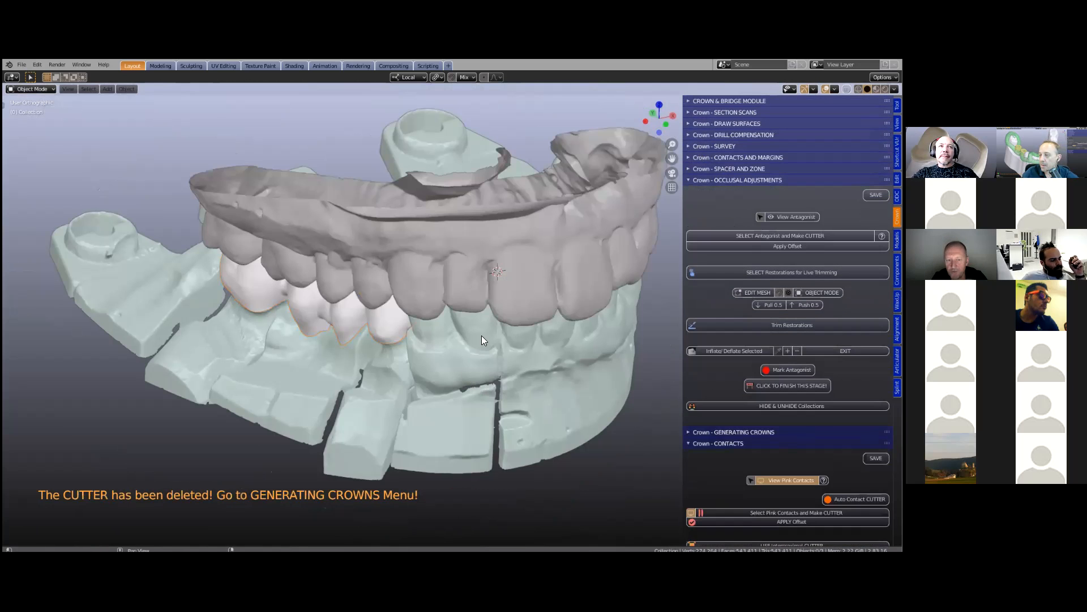
Check the bridge's bite against the antagonist, hide the antagonist and select the bridge
{"action": "middle_click_drag", "start_coordinate": [480, 351], "coordinate": [506, 328]}
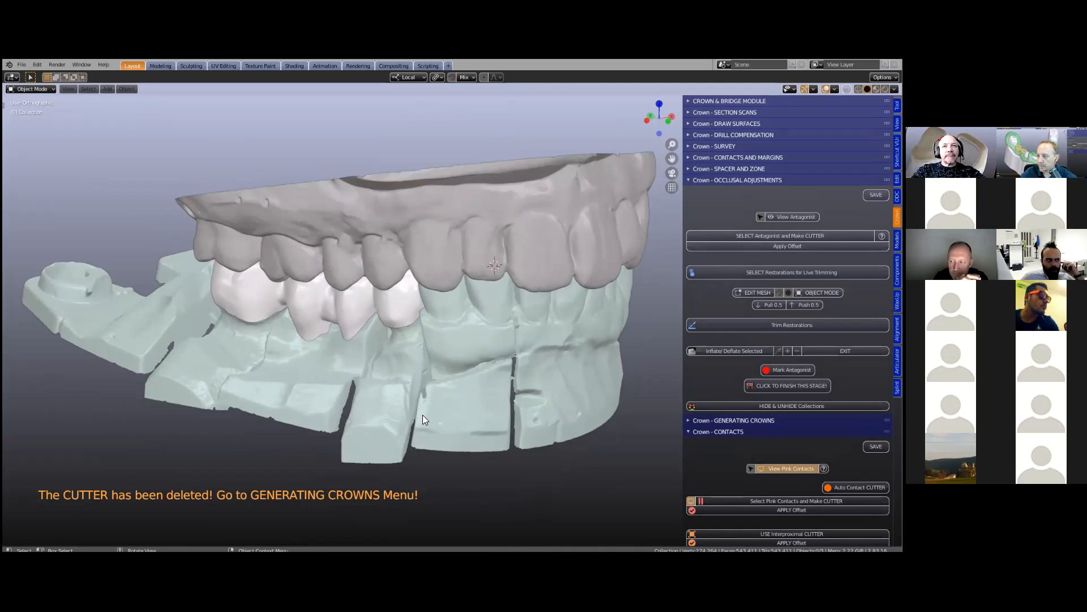
{"action": "mouse_move", "coordinate": [447, 336]}
{"action": "middle_mouse_down"}
{"action": "mouse_move", "coordinate": [447, 315]}
{"action": "mouse_move", "coordinate": [450, 341]}
{"action": "mouse_move", "coordinate": [446, 332]}
{"action": "middle_mouse_up"}
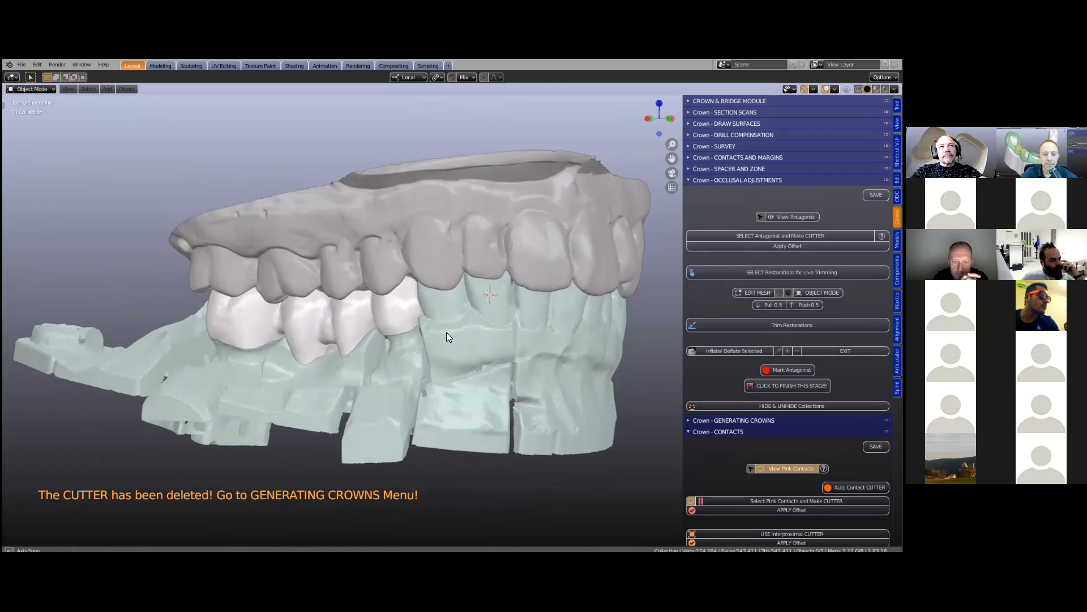
{"action": "middle_click_drag", "start_coordinate": [459, 187], "coordinate": [490, 264]}
{"action": "left_click", "coordinate": [491, 262]}
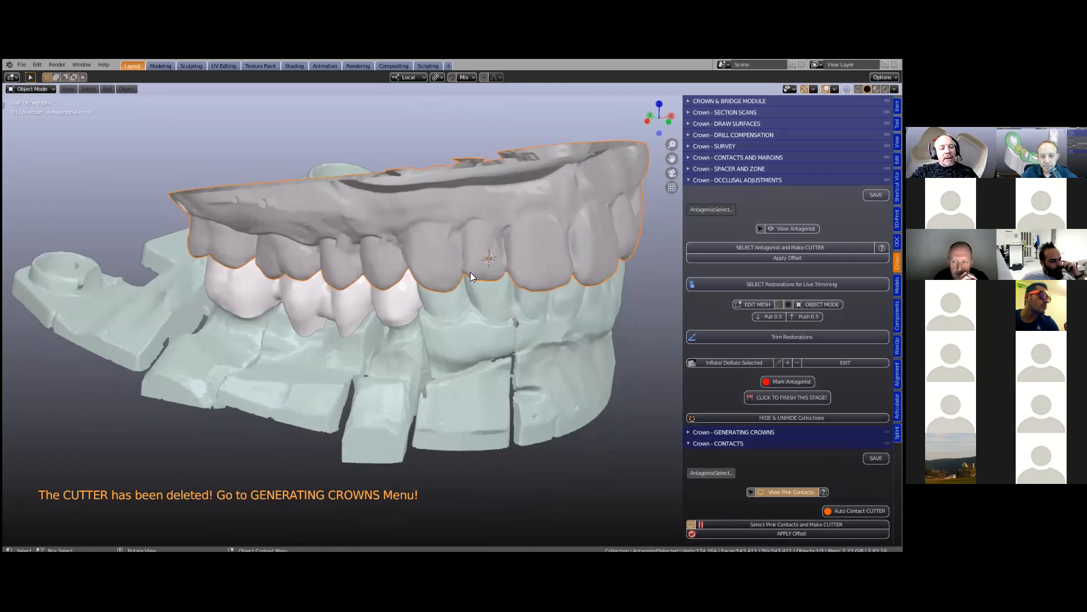
{"action": "key", "text": "h"}
{"action": "left_click", "coordinate": [393, 289]}
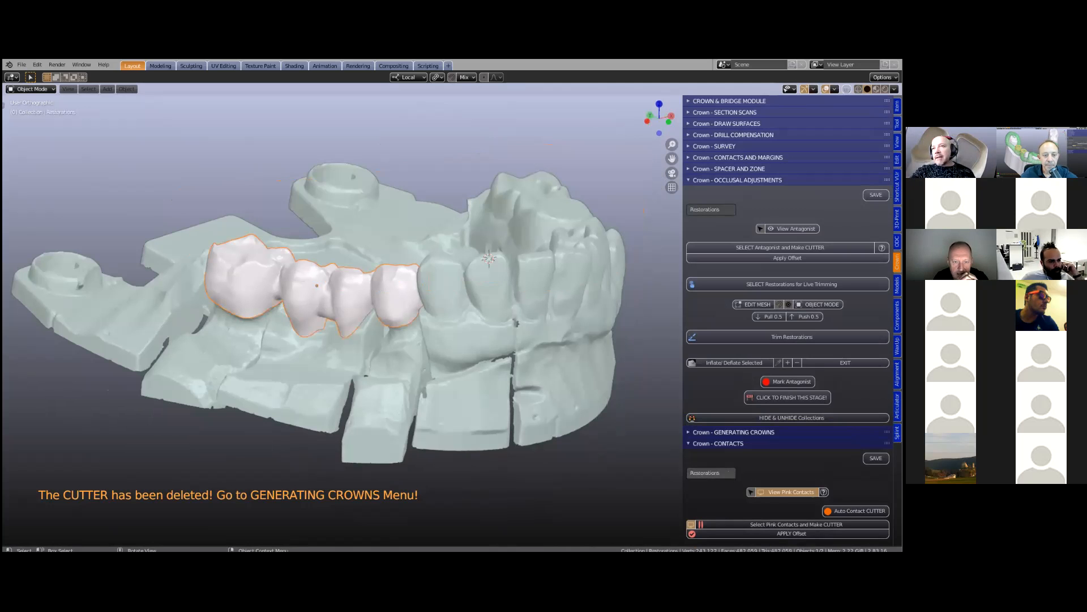
Start smoothing the bridge with the crown smoothing with protection and hide the lower segments
{"action": "scroll", "coordinate": [691, 416], "scroll_direction": "down", "scroll_amount": 12}
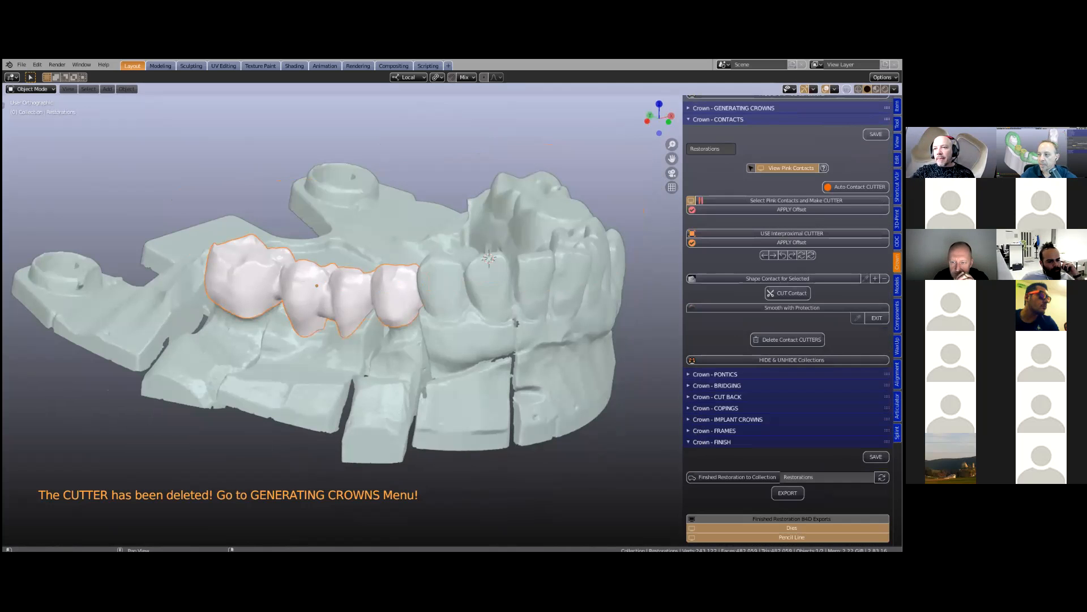
{"action": "scroll", "coordinate": [729, 256], "scroll_direction": "up", "scroll_amount": 5}
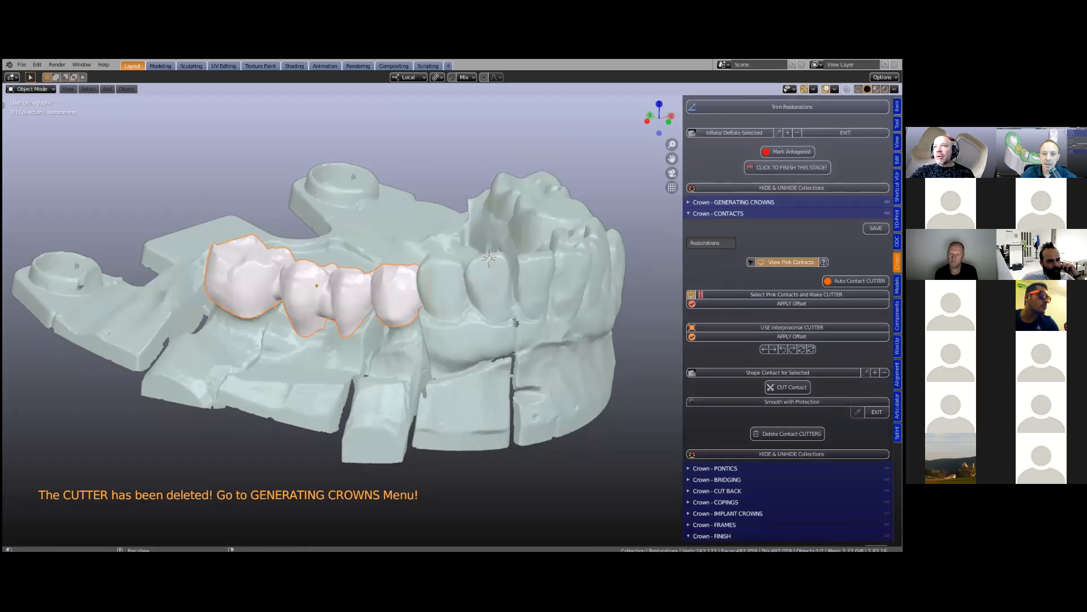
{"action": "left_click", "coordinate": [689, 202]}
{"action": "scroll", "coordinate": [716, 299], "scroll_direction": "down", "scroll_amount": 3}
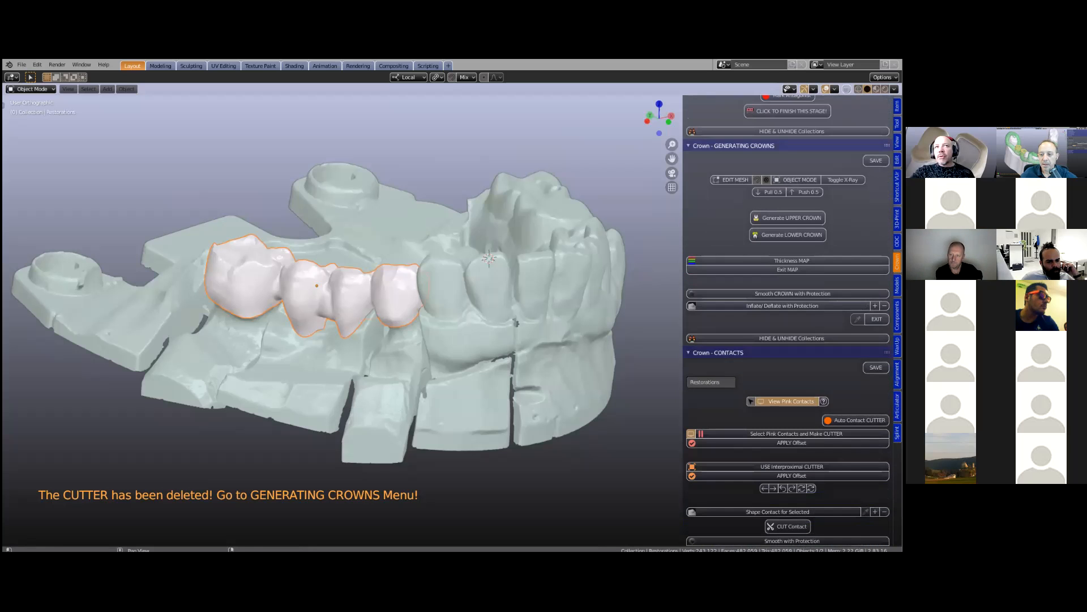
{"action": "left_click", "coordinate": [736, 294]}
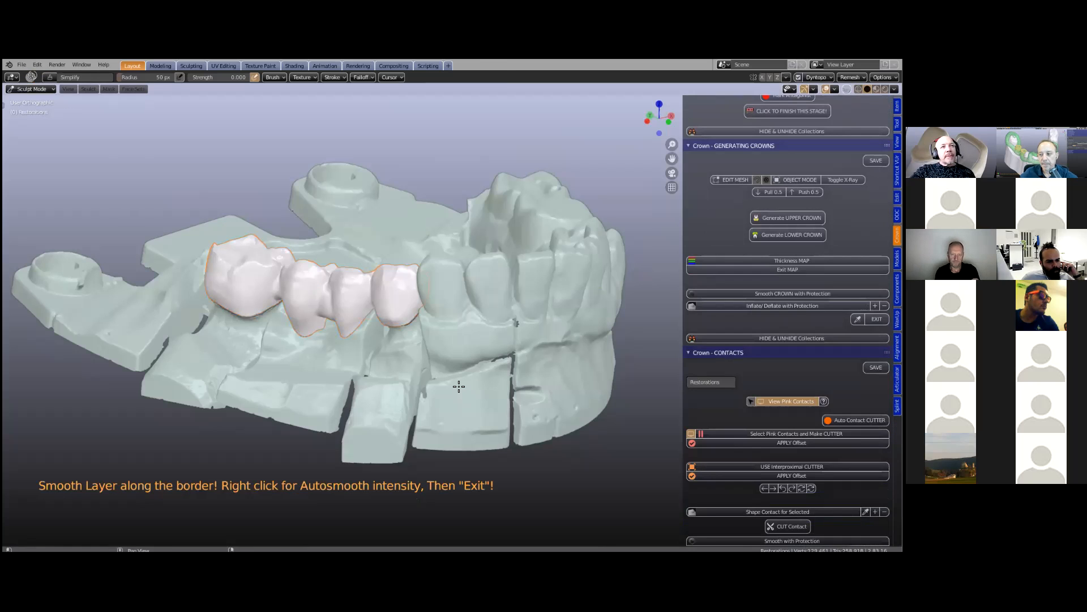
{"action": "left_click", "coordinate": [792, 338]}
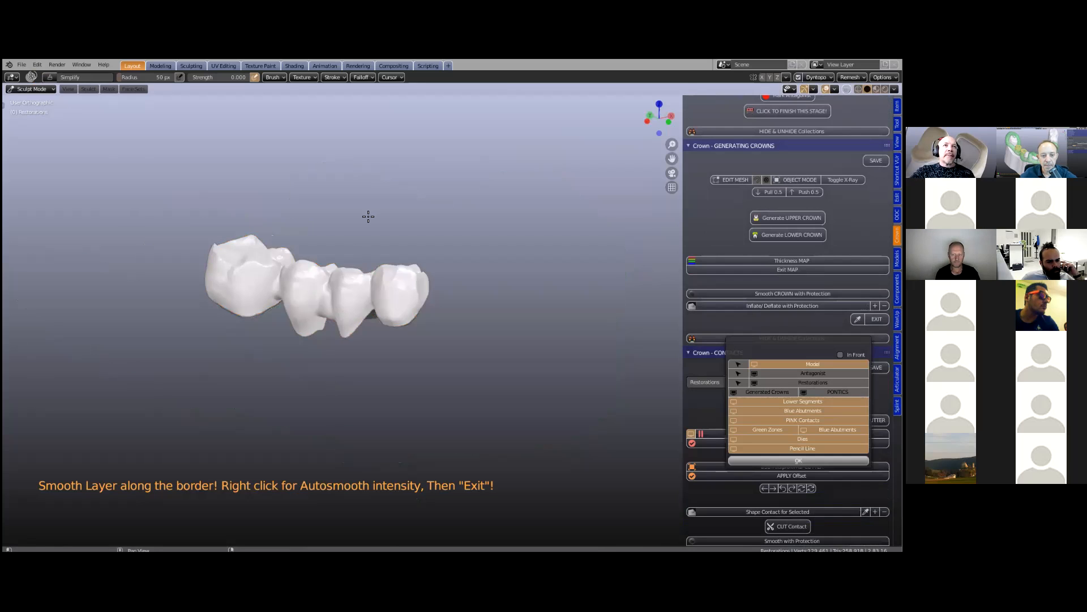
Orient the bridge to its underside and clear the protective sculpt mask
{"action": "middle_click_drag", "start_coordinate": [381, 213], "coordinate": [449, 259]}
{"action": "middle_click_drag", "start_coordinate": [342, 250], "coordinate": [129, 126]}
{"action": "scroll", "coordinate": [127, 126], "scroll_direction": "up", "scroll_amount": 1}
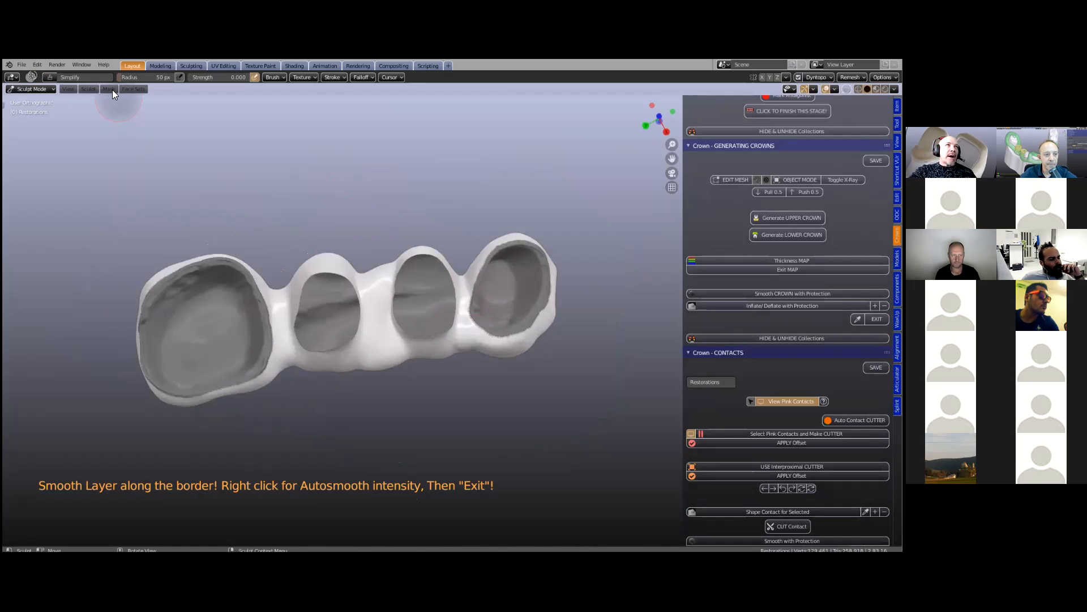
{"action": "left_click", "coordinate": [109, 89]}
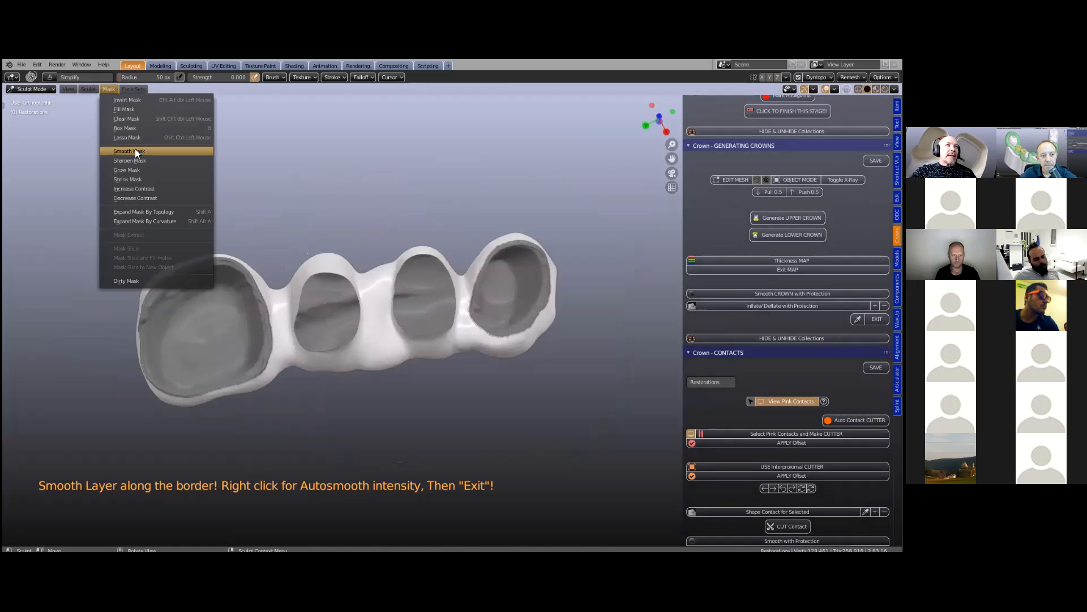
{"action": "left_click", "coordinate": [138, 118]}
{"action": "scroll", "coordinate": [345, 339], "scroll_direction": "up", "scroll_amount": 3}
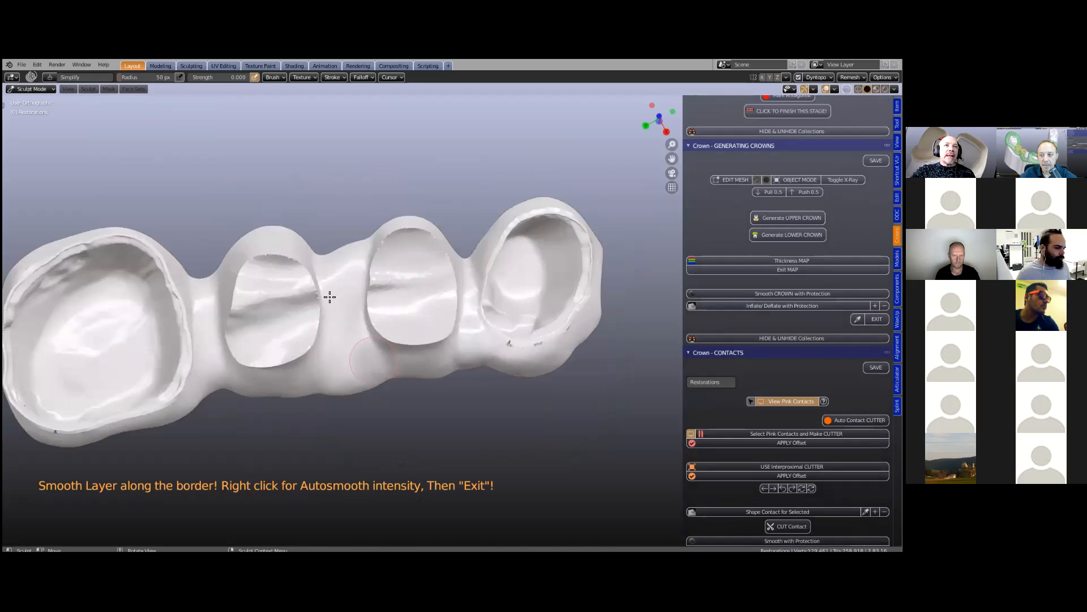
Smooth the edges of the two pontics' undersides, exit the smoothing and inspect the finished bridge
{"action": "middle_click_drag", "start_coordinate": [325, 294], "coordinate": [318, 272]}
{"action": "mouse_move", "coordinate": [300, 336]}
{"action": "left_mouse_down"}
{"action": "mouse_move", "coordinate": [245, 335]}
{"action": "mouse_move", "coordinate": [243, 353]}
{"action": "left_mouse_up"}
{"action": "scroll", "coordinate": [243, 353], "scroll_direction": "up", "scroll_amount": 5}
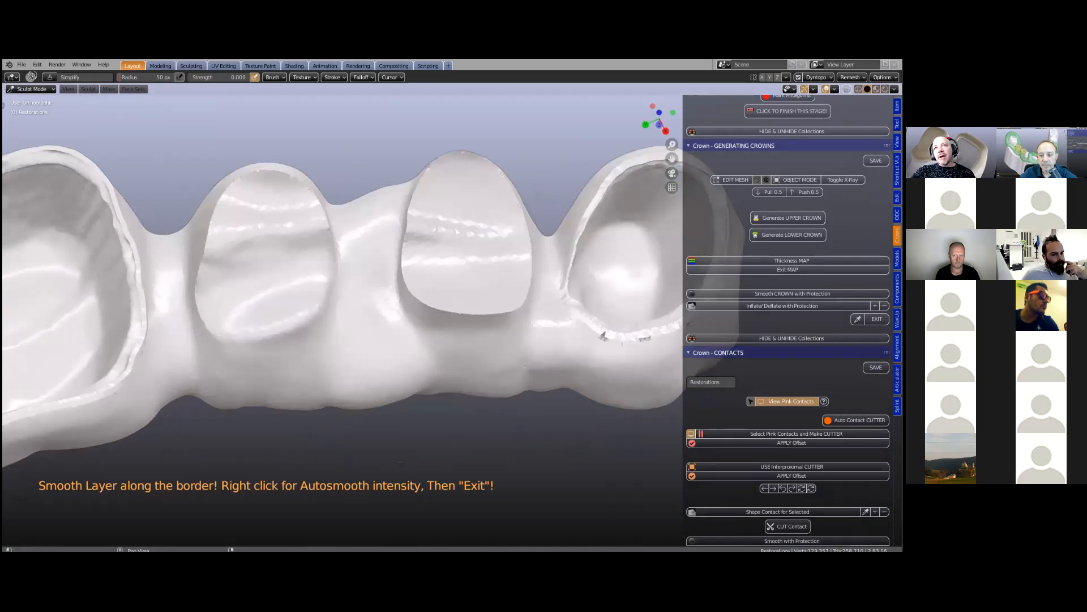
{"action": "scroll", "coordinate": [472, 347], "scroll_direction": "down", "scroll_amount": 1}
{"action": "scroll", "coordinate": [472, 347], "scroll_direction": "down", "scroll_amount": 2}
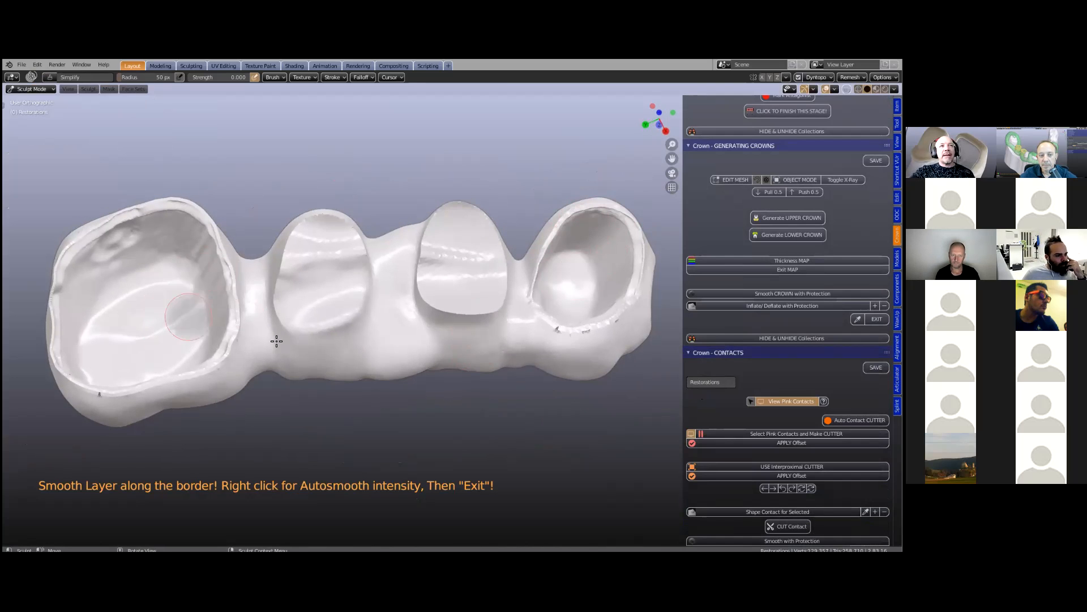
{"action": "scroll", "coordinate": [315, 340], "scroll_direction": "up", "scroll_amount": 2}
{"action": "scroll", "coordinate": [318, 335], "scroll_direction": "up", "scroll_amount": 1}
{"action": "mouse_move", "coordinate": [306, 258]}
{"action": "left_mouse_down"}
{"action": "mouse_move", "coordinate": [302, 221]}
{"action": "mouse_move", "coordinate": [335, 253]}
{"action": "mouse_move", "coordinate": [384, 210]}
{"action": "mouse_move", "coordinate": [405, 289]}
{"action": "mouse_move", "coordinate": [364, 262]}
{"action": "mouse_move", "coordinate": [413, 296]}
{"action": "mouse_move", "coordinate": [527, 293]}
{"action": "mouse_move", "coordinate": [535, 212]}
{"action": "mouse_move", "coordinate": [403, 198]}
{"action": "mouse_move", "coordinate": [396, 242]}
{"action": "mouse_move", "coordinate": [157, 311]}
{"action": "mouse_move", "coordinate": [160, 233]}
{"action": "mouse_move", "coordinate": [181, 170]}
{"action": "left_mouse_up"}
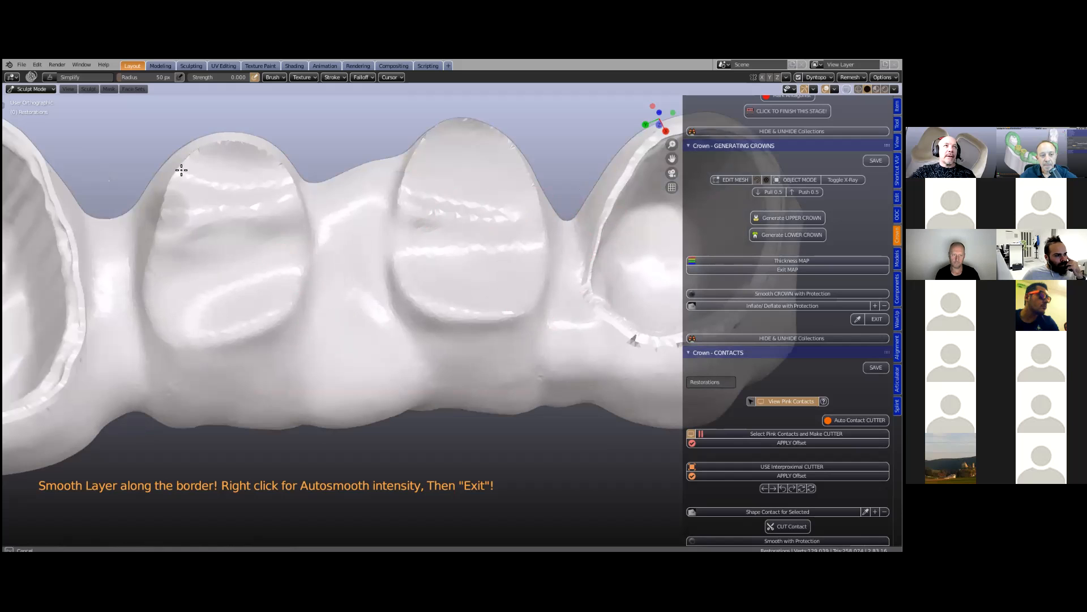
{"action": "mouse_move", "coordinate": [294, 311]}
{"action": "left_mouse_down"}
{"action": "mouse_move", "coordinate": [170, 204]}
{"action": "mouse_move", "coordinate": [202, 327]}
{"action": "mouse_move", "coordinate": [308, 291]}
{"action": "left_mouse_up"}
{"action": "left_click", "coordinate": [877, 319]}
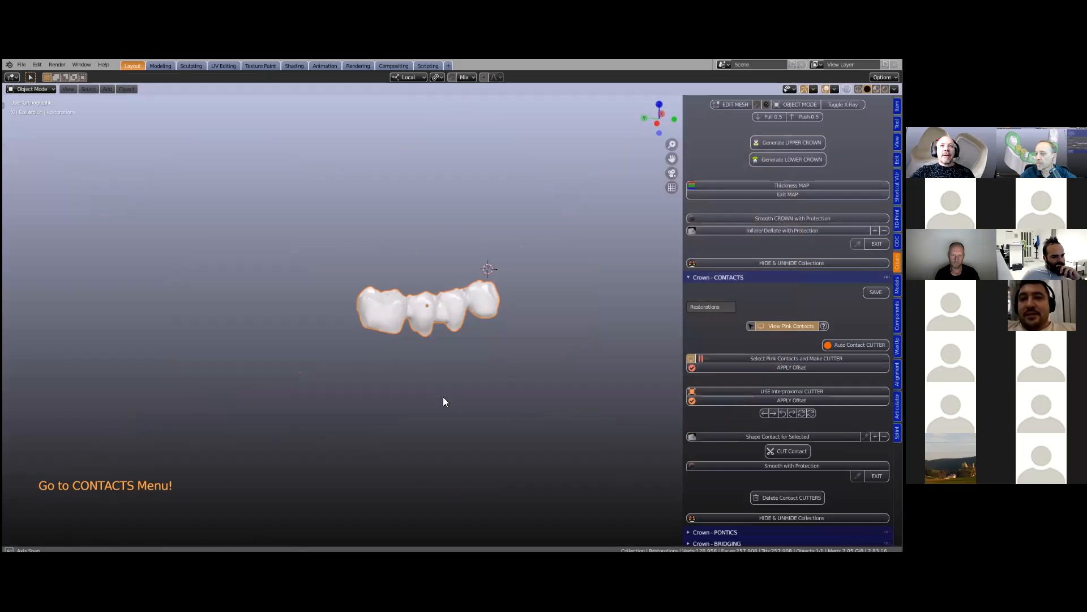
{"action": "scroll", "coordinate": [437, 420], "scroll_direction": "up", "scroll_amount": 6}
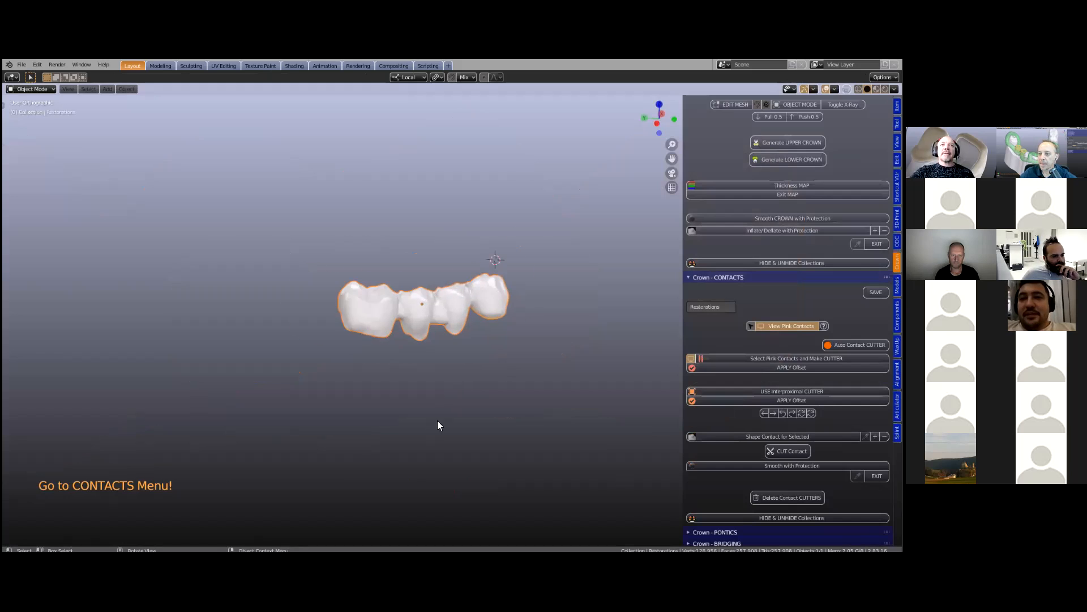
{"action": "middle_click_drag", "start_coordinate": [453, 427], "coordinate": [276, 424]}
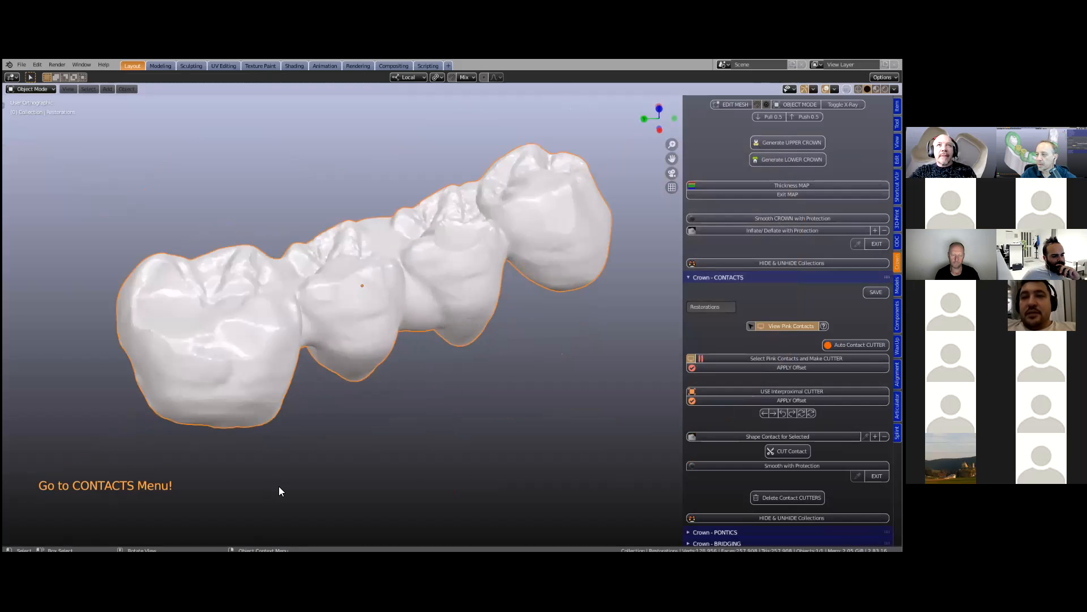